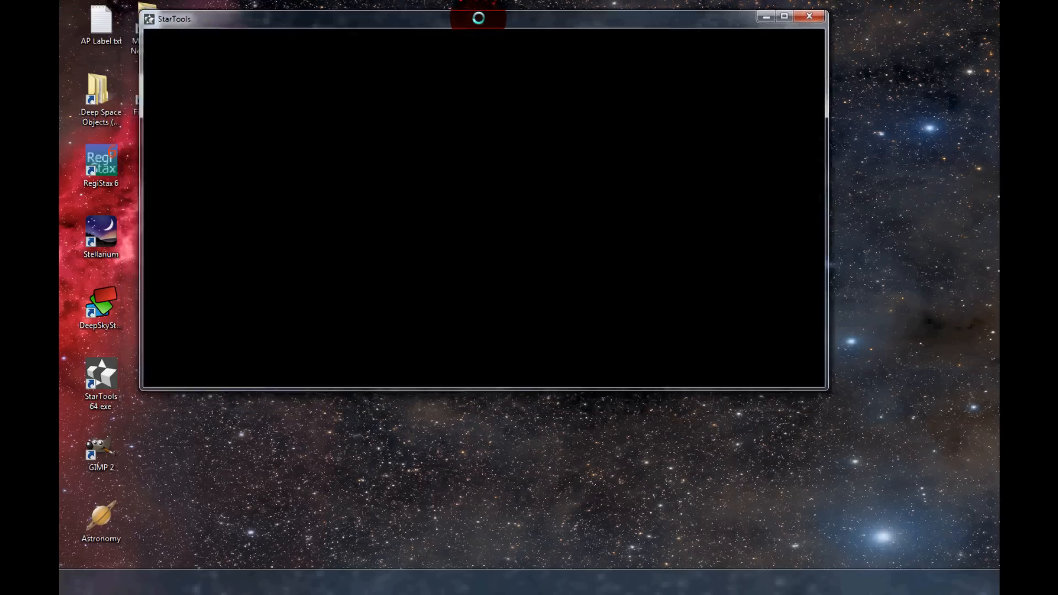
Step: Move the StarTools window up and enlarge it to fill most of the desktop
left_click_drag(478, 18, 506, 11)
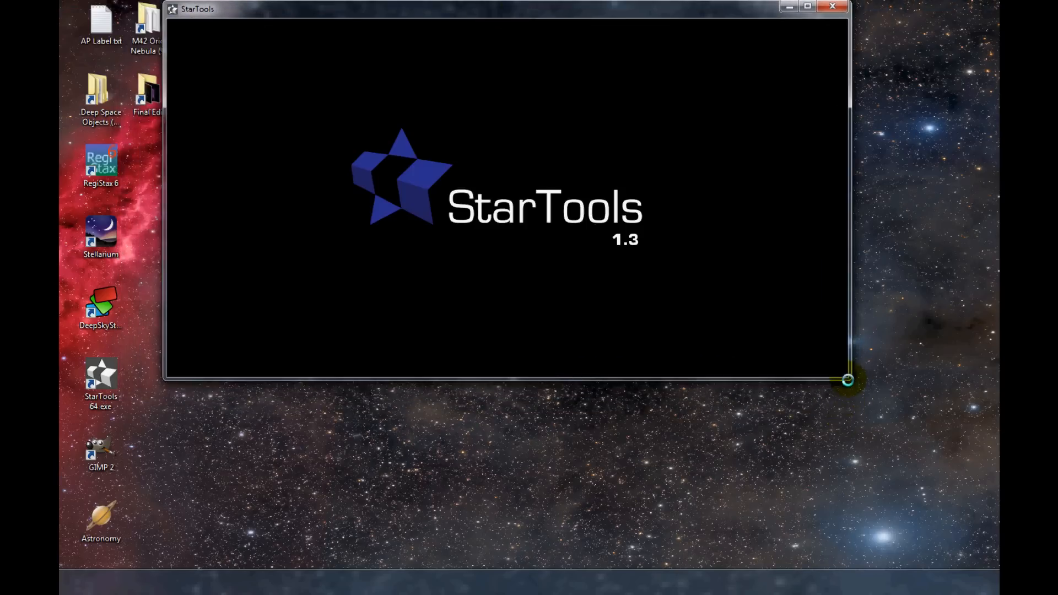
left_click_drag(854, 383, 966, 559)
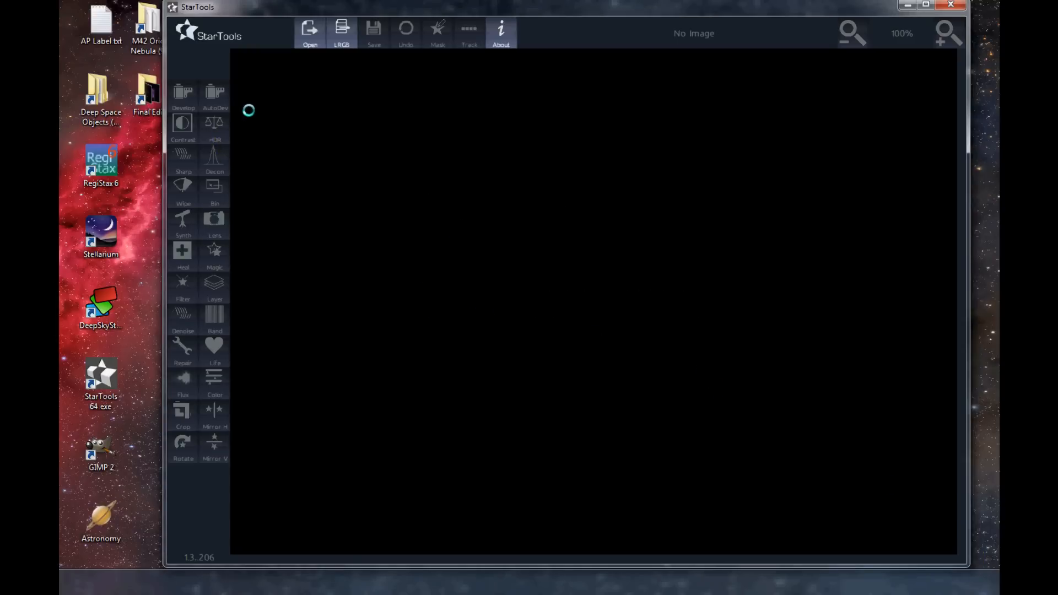
Step: Open the stacked image 3.30.14 - M42 Orion (5).FTS from the Stacked Images folder inside Space
left_click(310, 34)
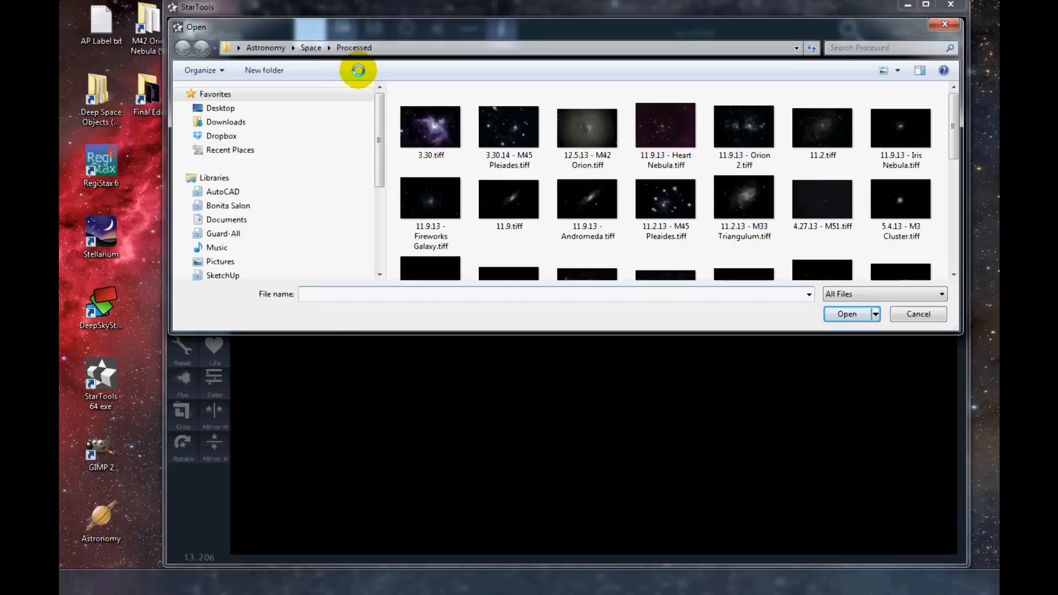
left_click(311, 47)
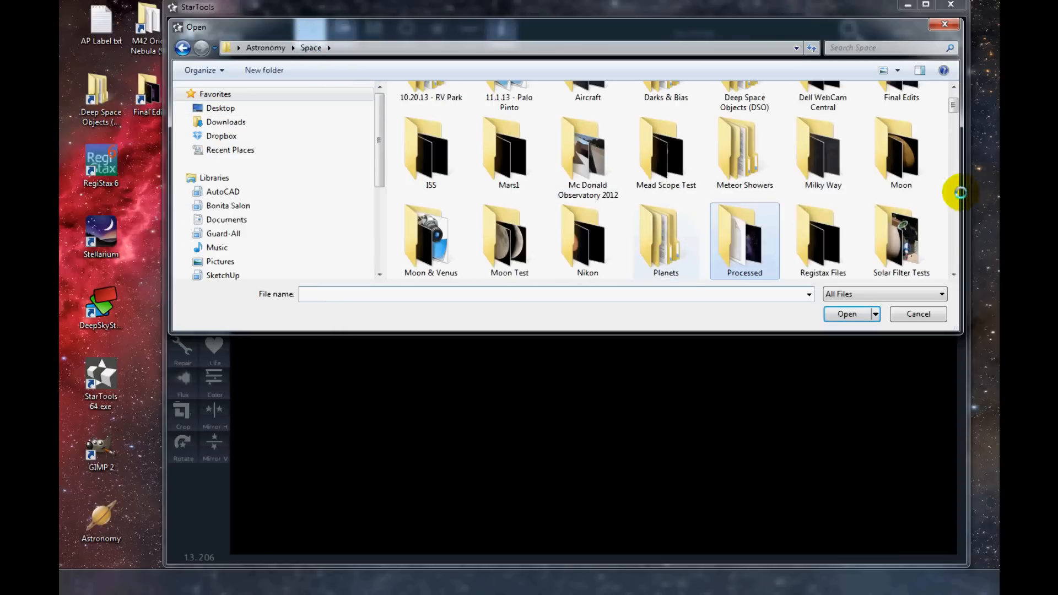
left_click(952, 107)
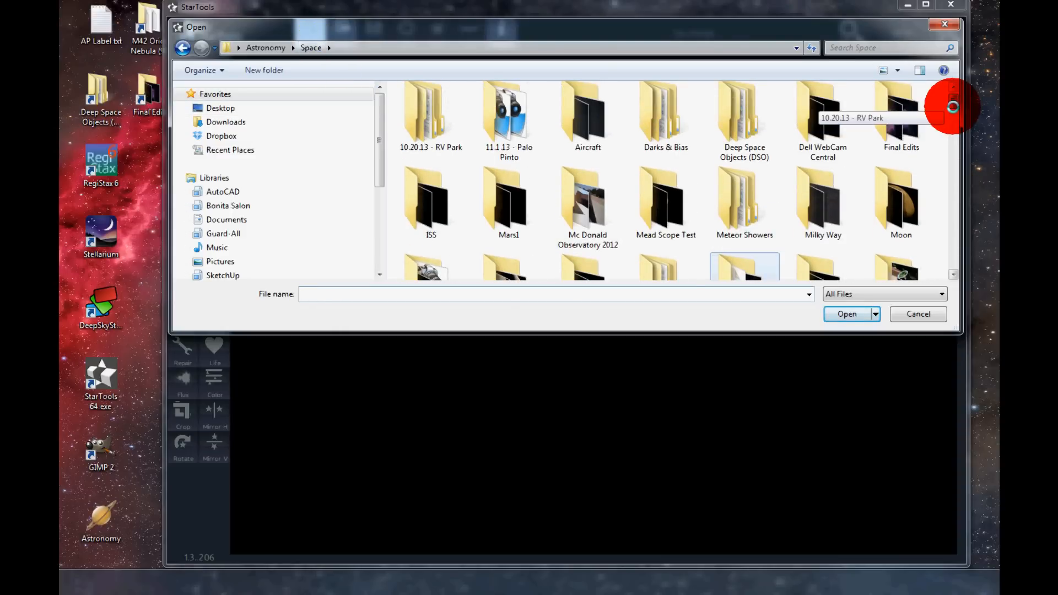
left_click_drag(953, 106, 952, 118)
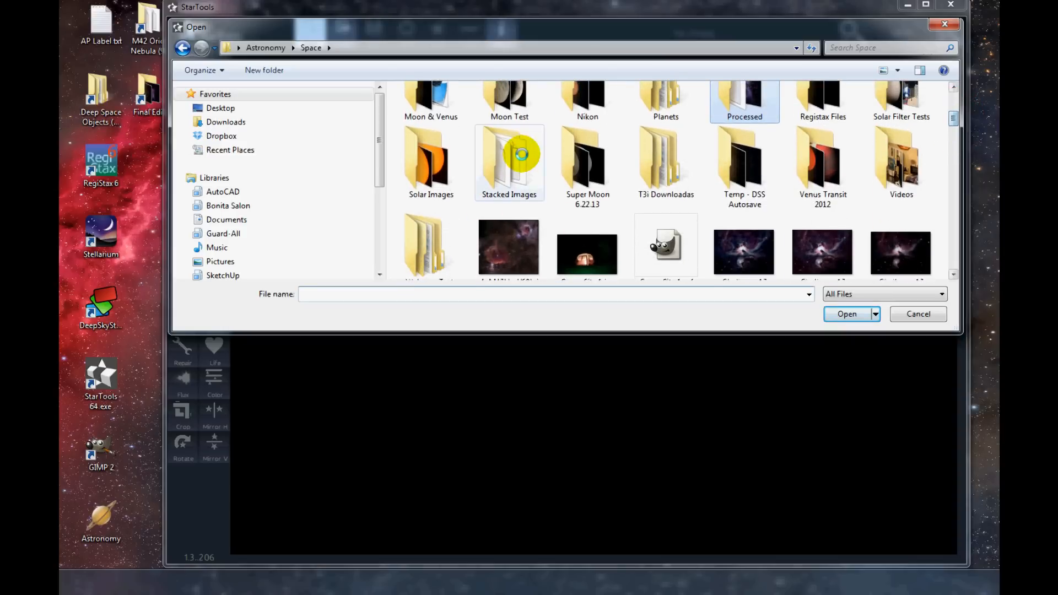
double_click(521, 154)
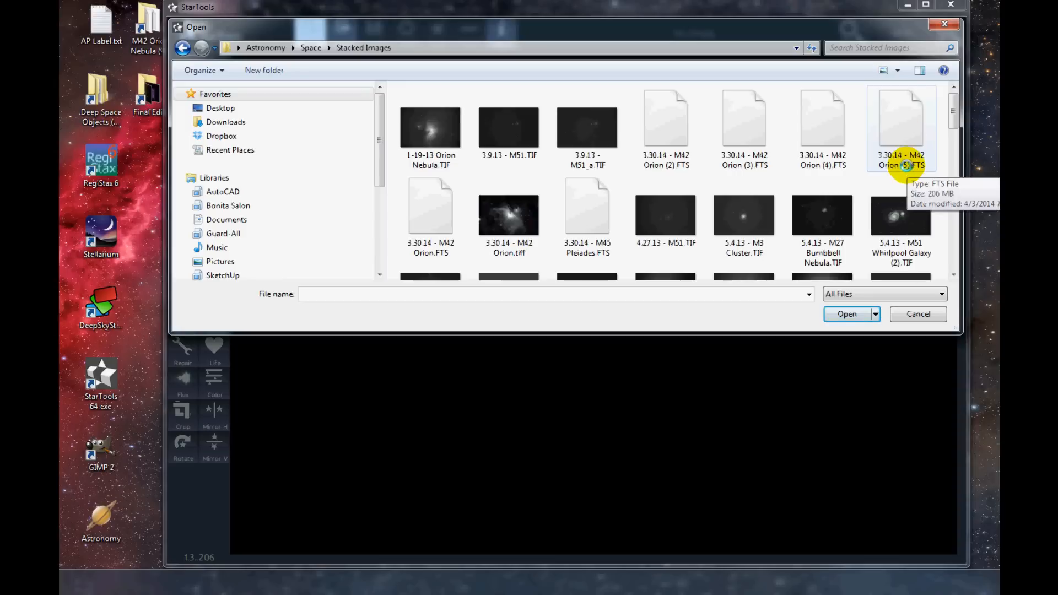
left_click(905, 163)
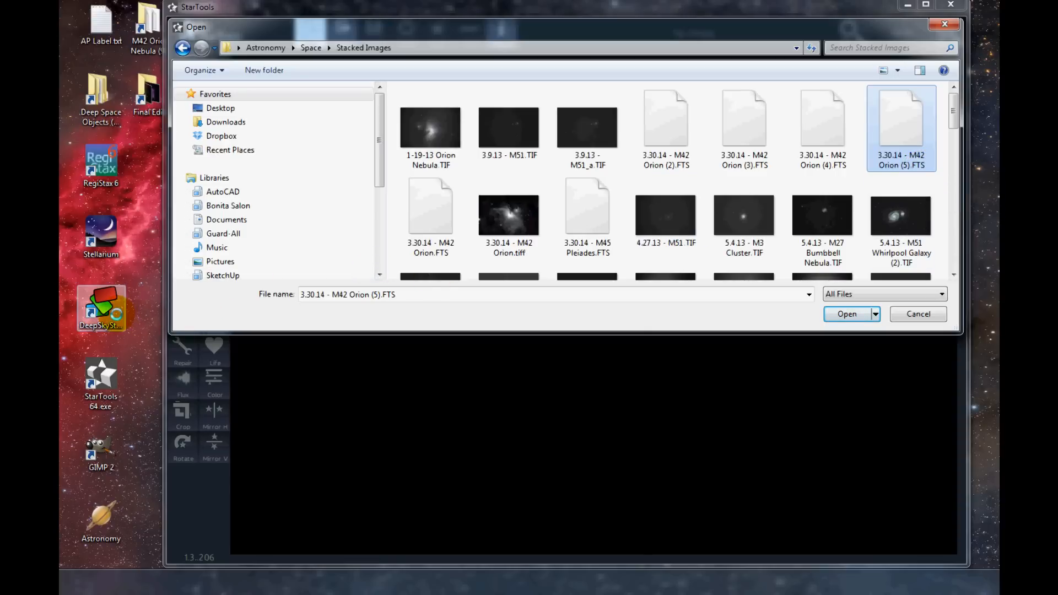
left_click(848, 313)
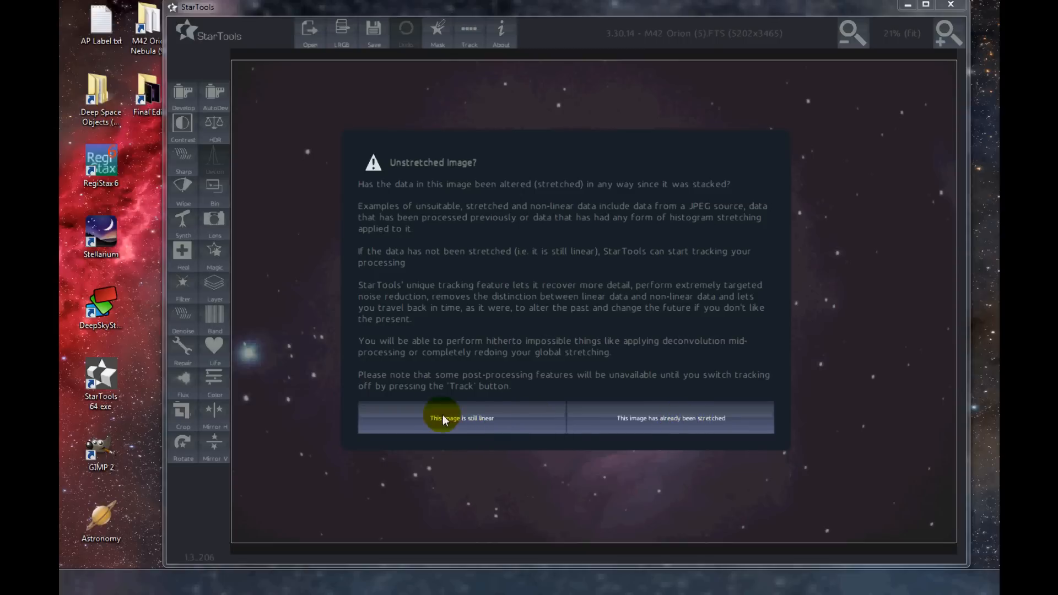
Step: Declare the image data still linear so tracking starts, and dismiss the stacking artifacts warning
left_click(484, 418)
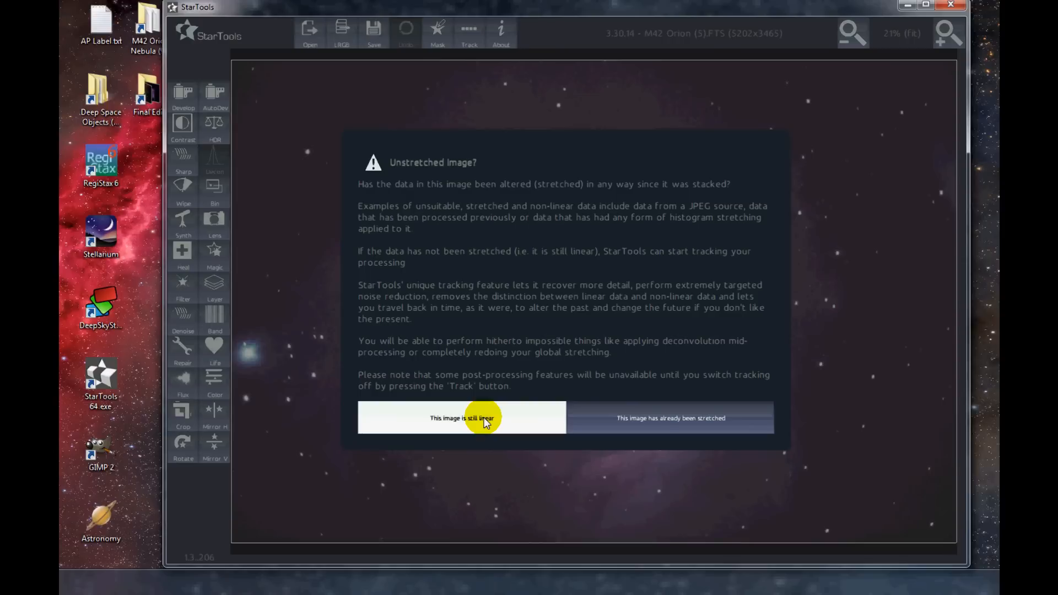
left_click(484, 421)
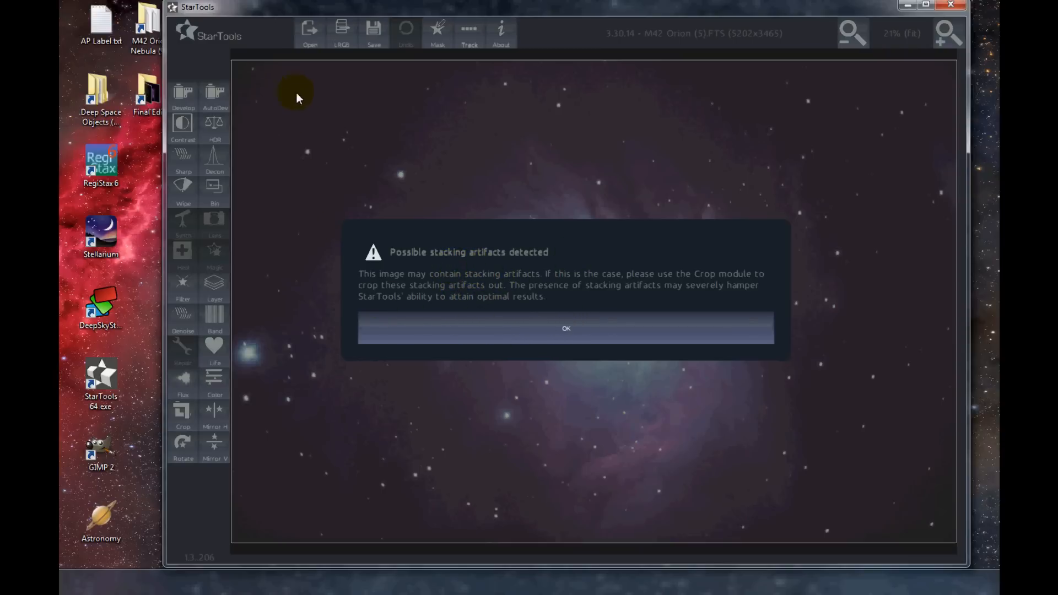
left_click(576, 329)
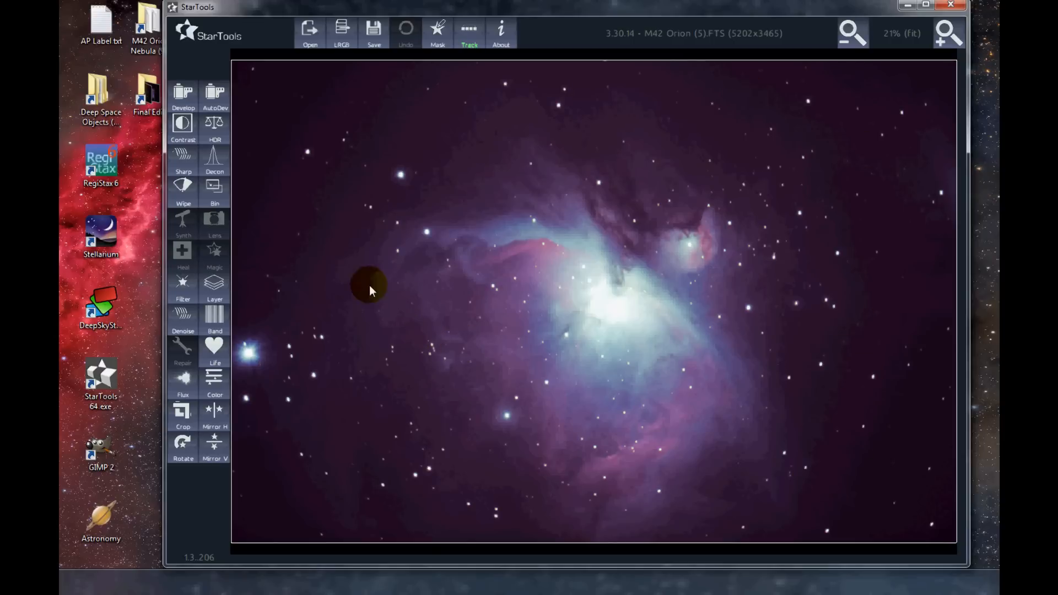
Step: Bin the image at 50% scale and keep the result
left_click(215, 192)
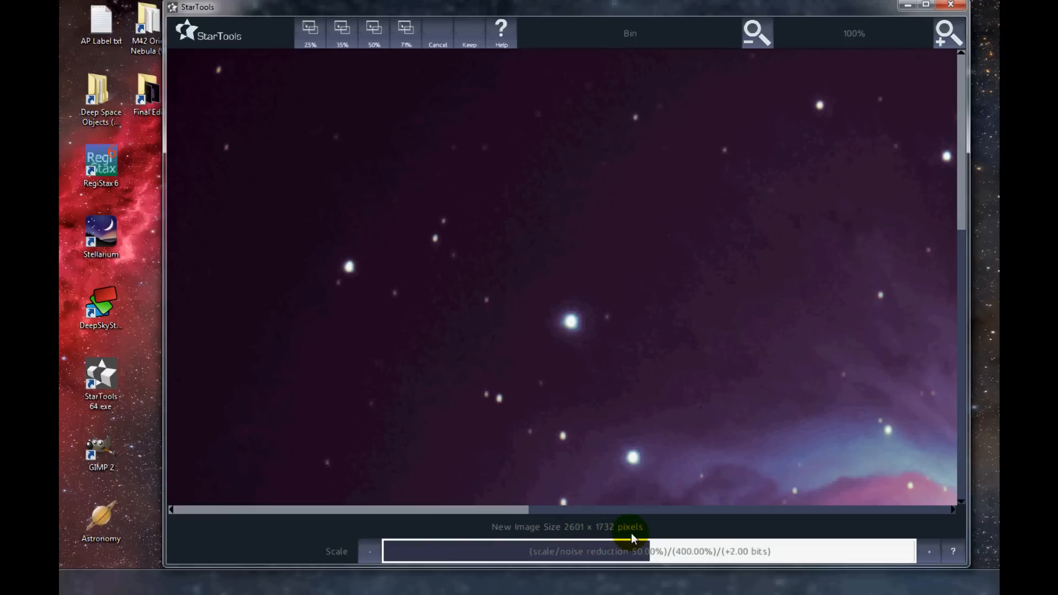
left_click(470, 41)
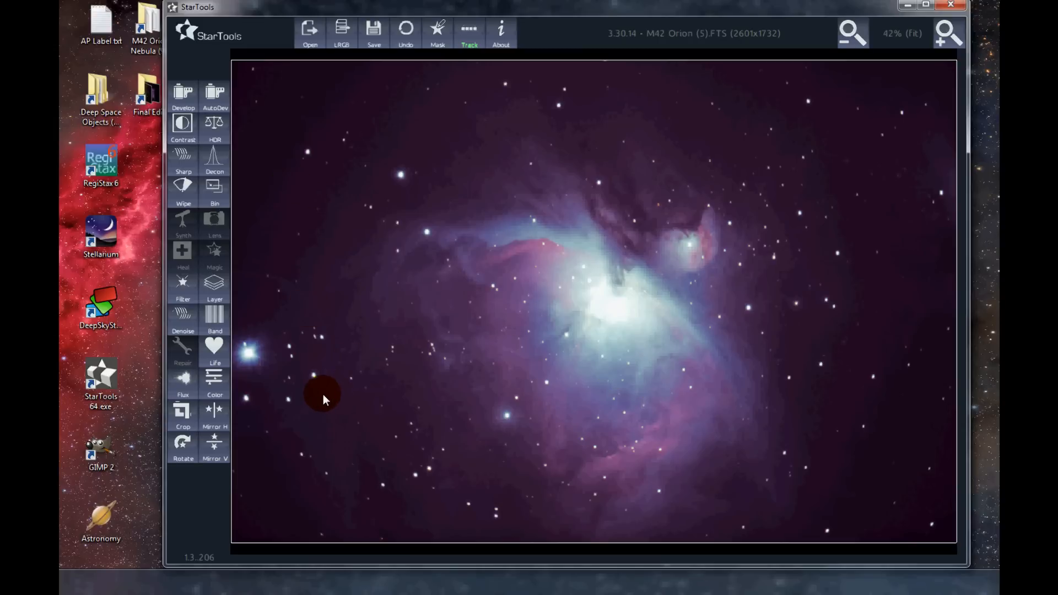
left_click(185, 421)
left_click(182, 416)
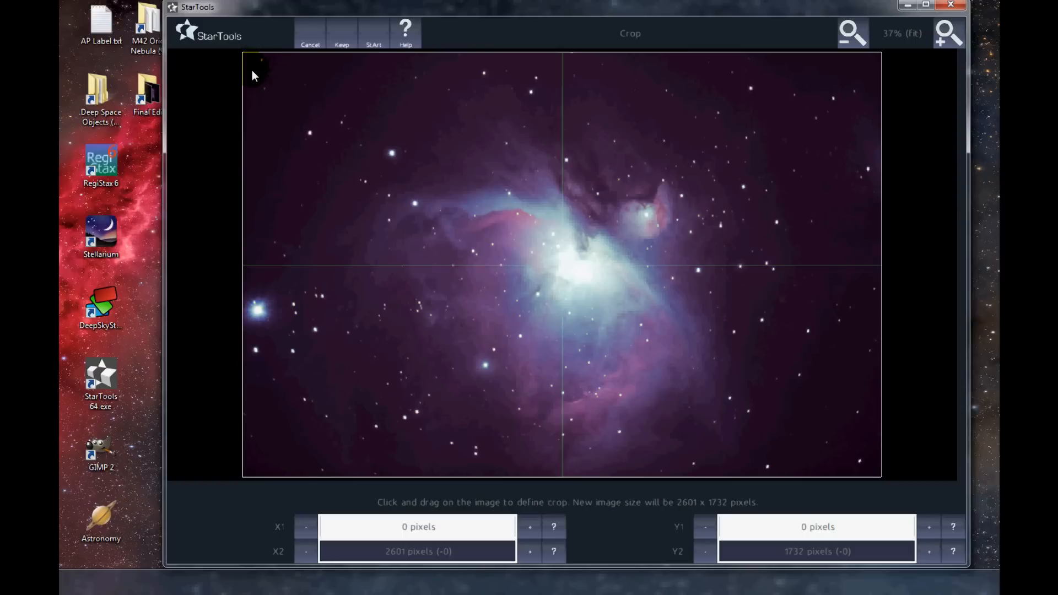
left_click_drag(255, 74, 834, 465)
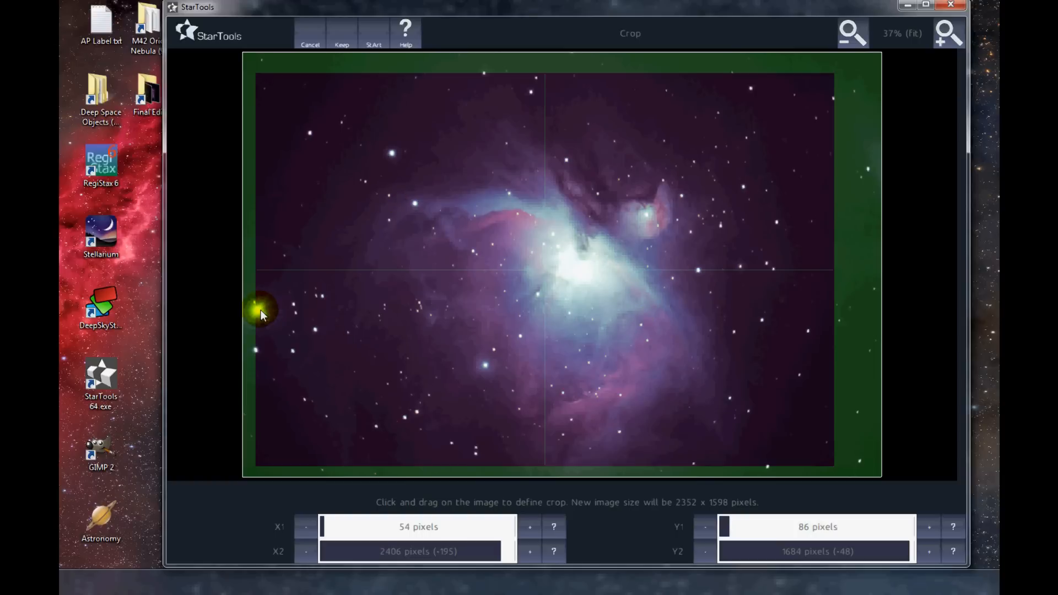
left_click(310, 41)
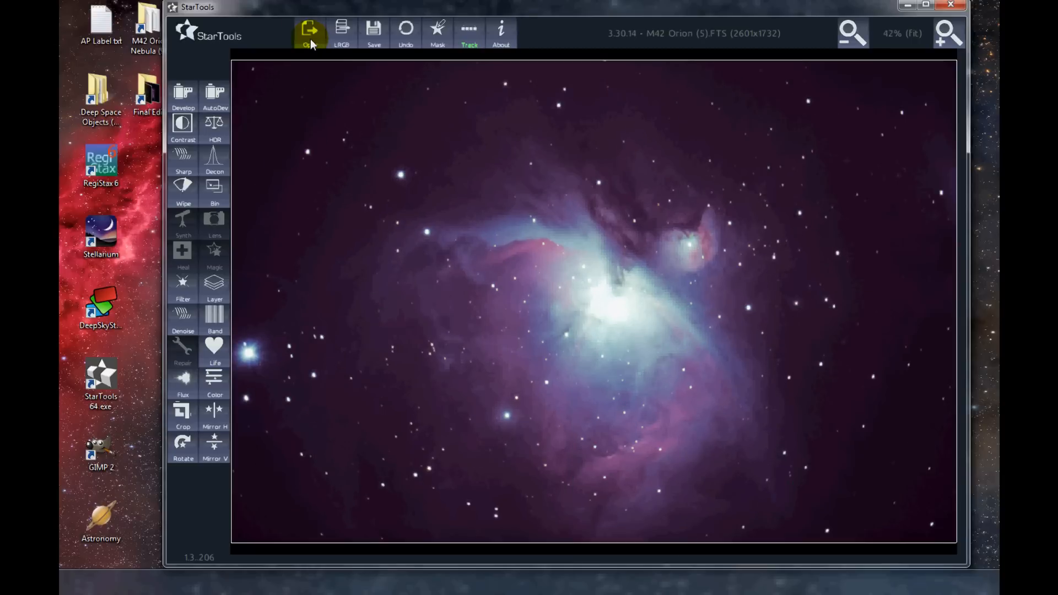
Step: Crop the image from X1 16, Y1 94 to X2 2387, Y2 1695 pixels and keep the crop
left_click(187, 418)
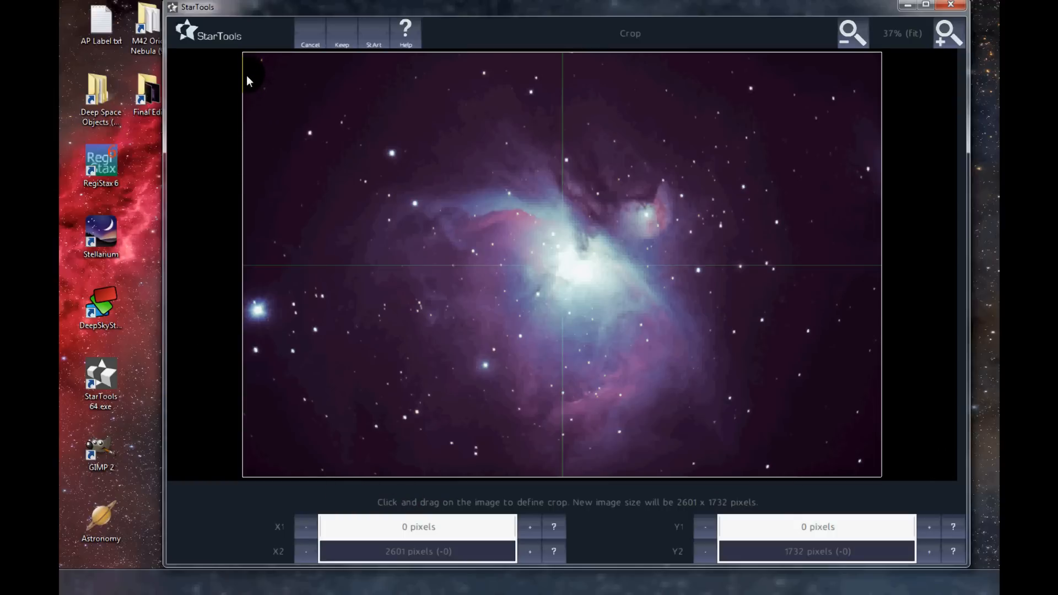
left_click_drag(247, 74, 829, 471)
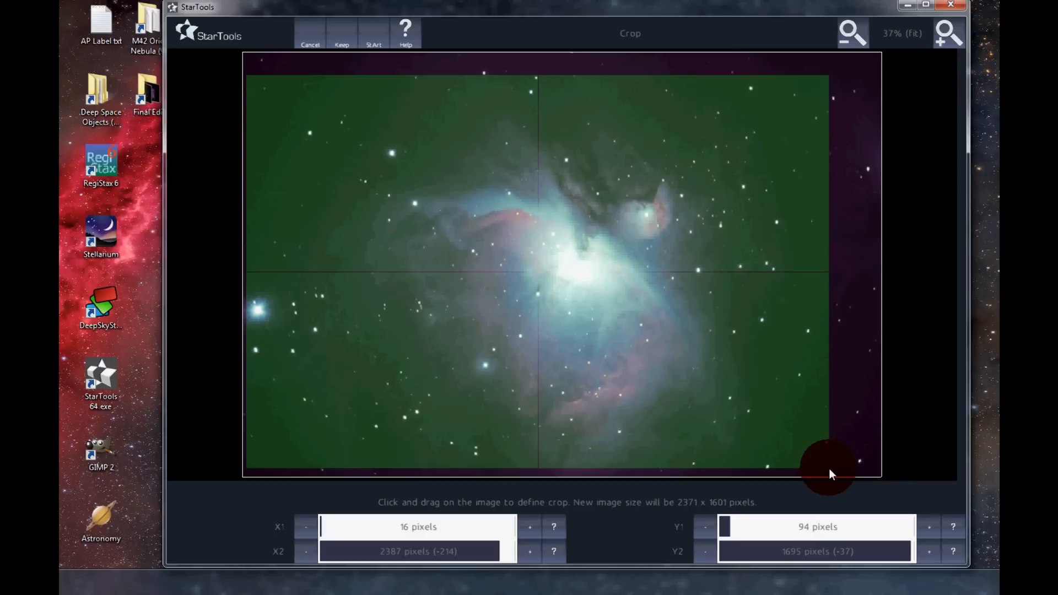
left_click_drag(828, 468, 829, 469)
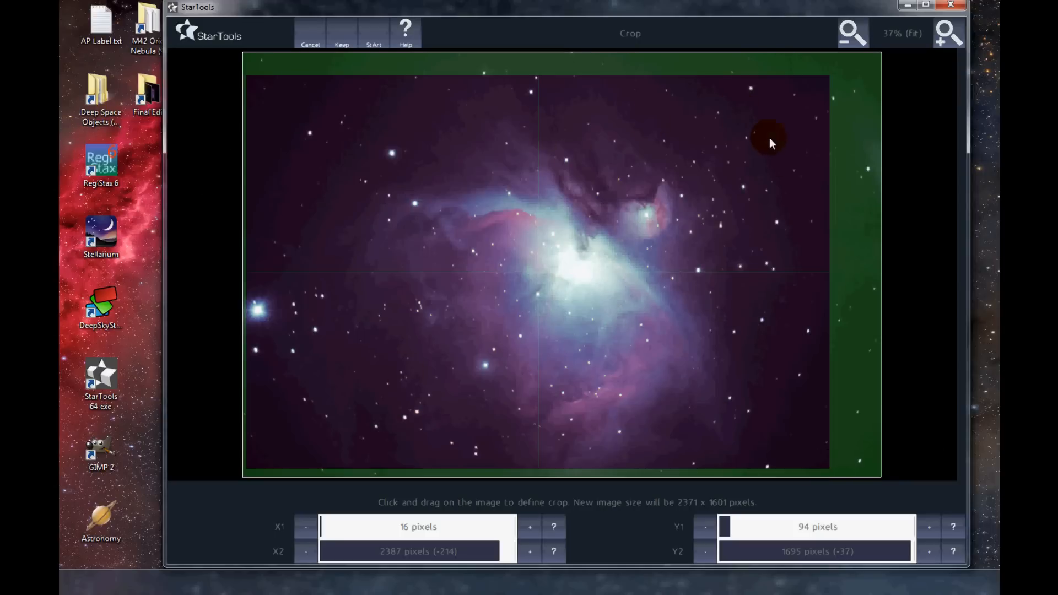
left_click(341, 43)
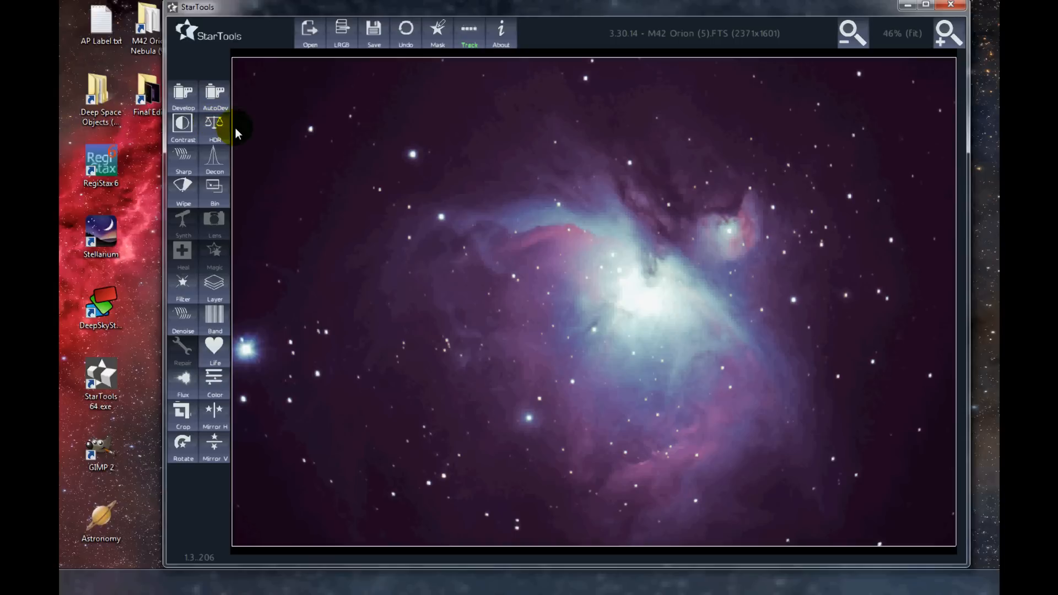
Step: Try Auto Develop on the cropped image and discard its stretch
left_click(214, 102)
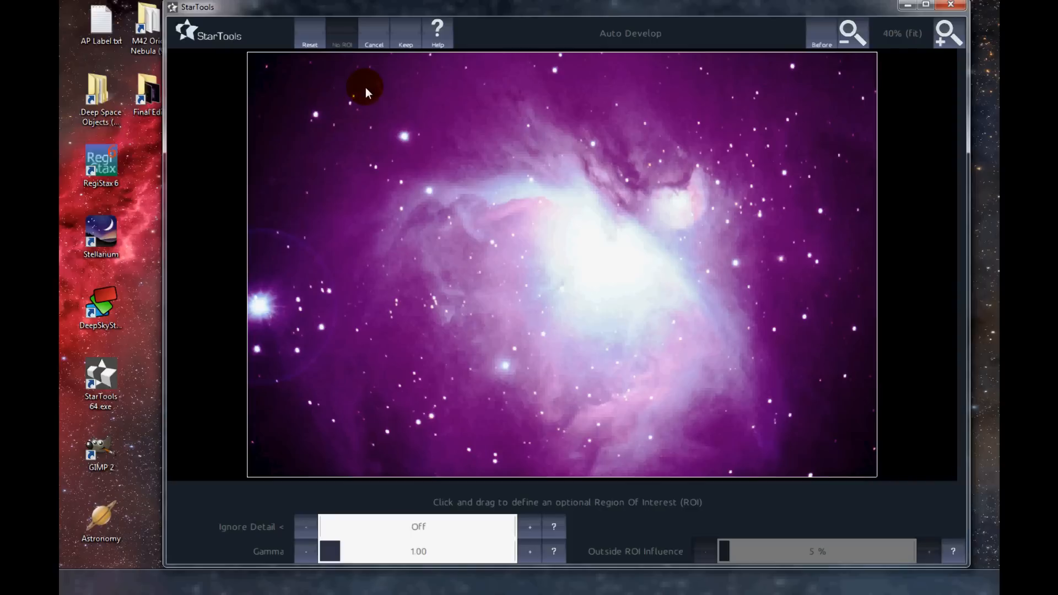
left_click(375, 42)
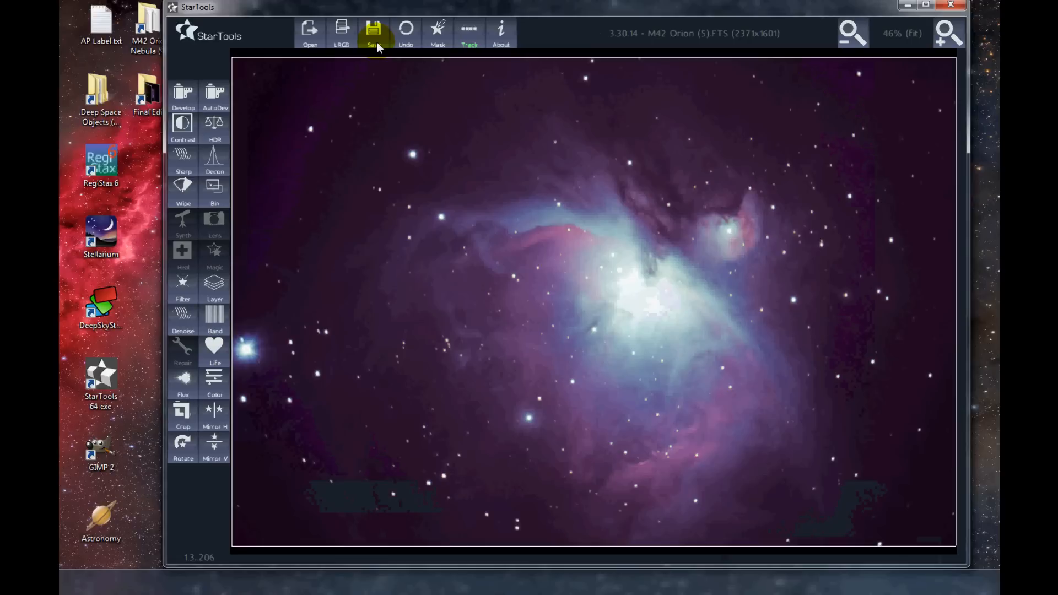
Step: Develop the image manually with Digital Development 2.71%, Gamma 1.19, Dark Anomaly Filter 2.6 pixels and Dark Anomaly Headroom 18%
left_click(184, 100)
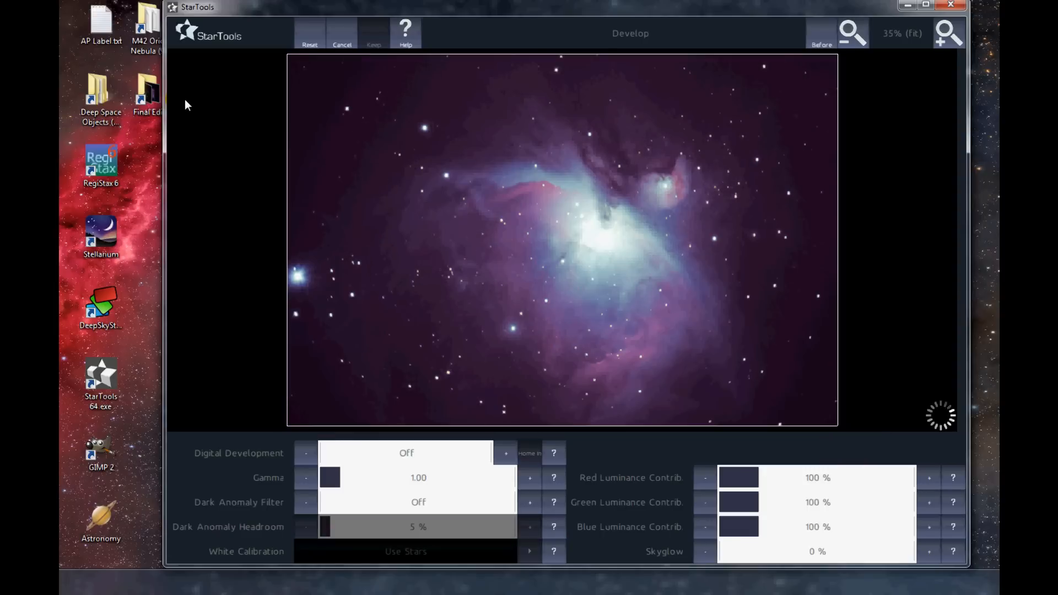
left_click(343, 479)
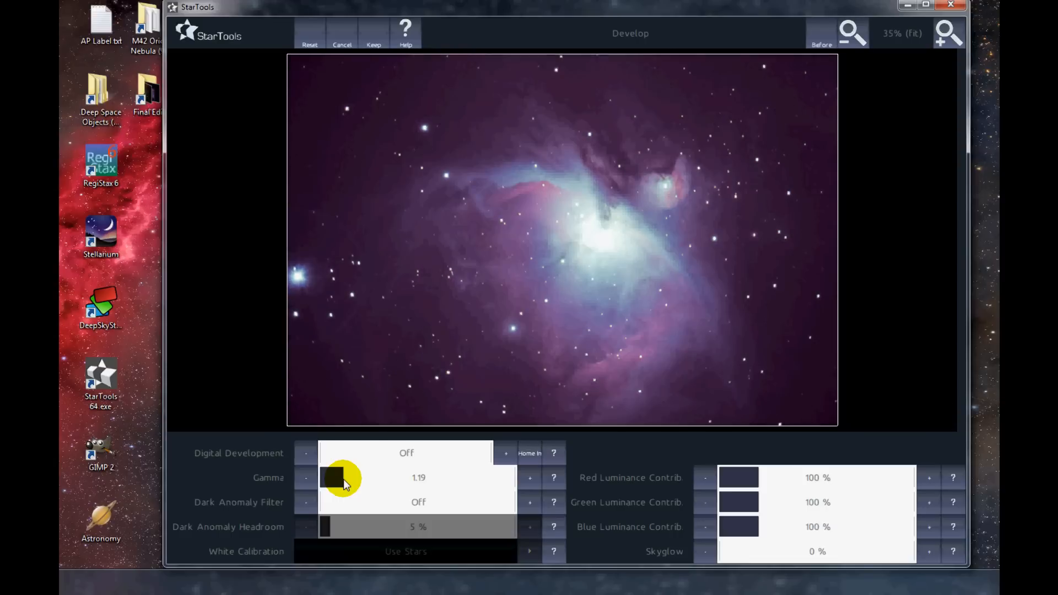
left_click(326, 453)
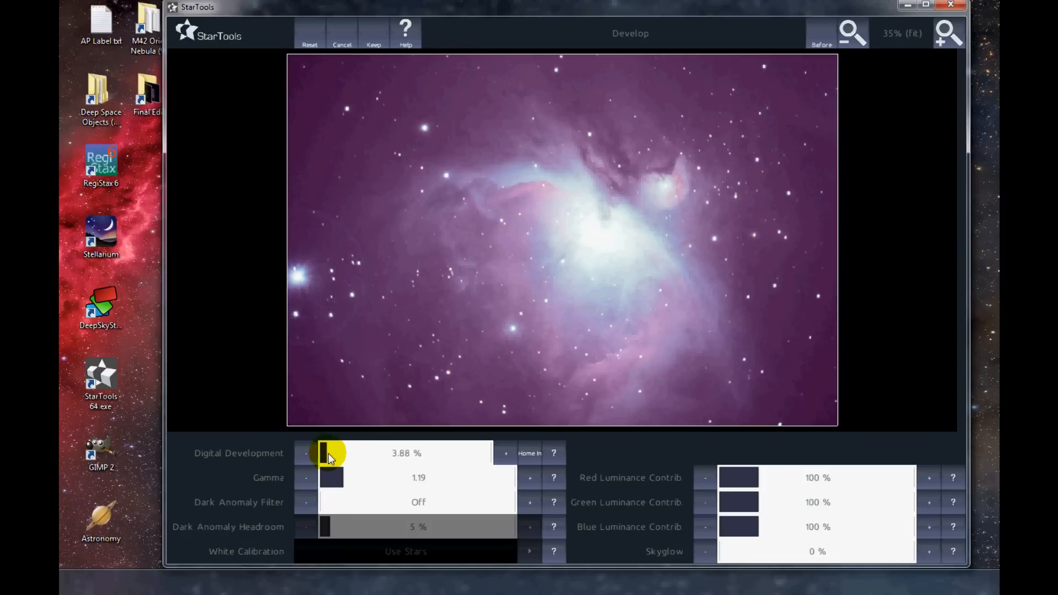
left_click(336, 503)
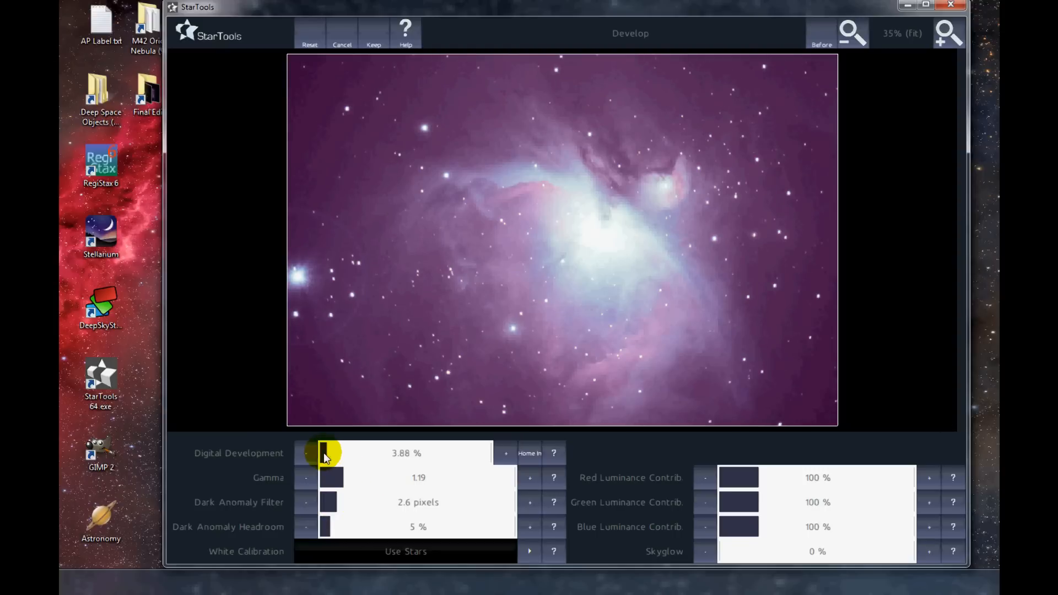
left_click(309, 452)
left_click(325, 457)
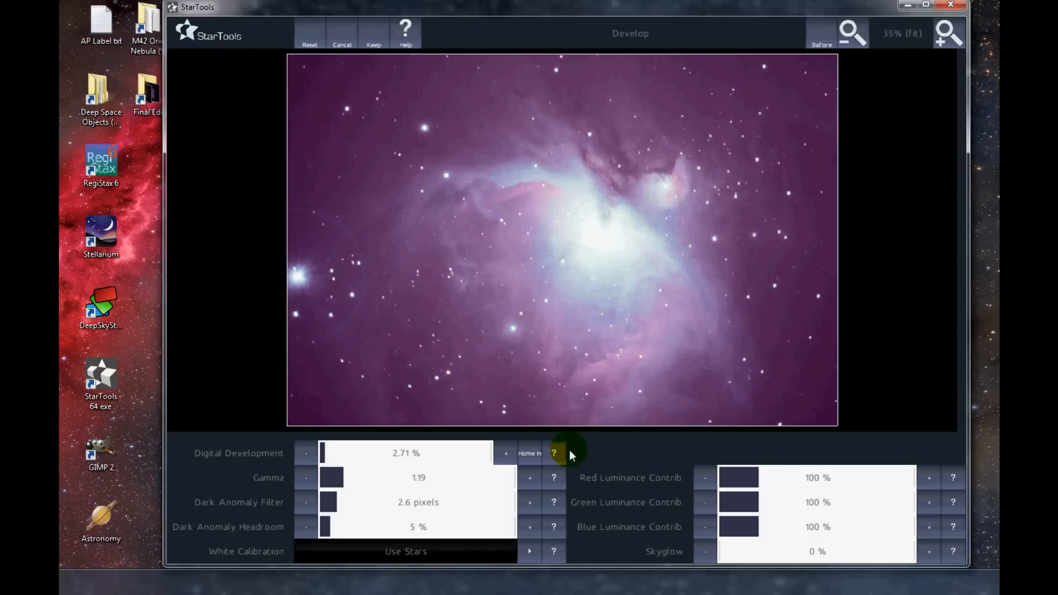
left_click(355, 526)
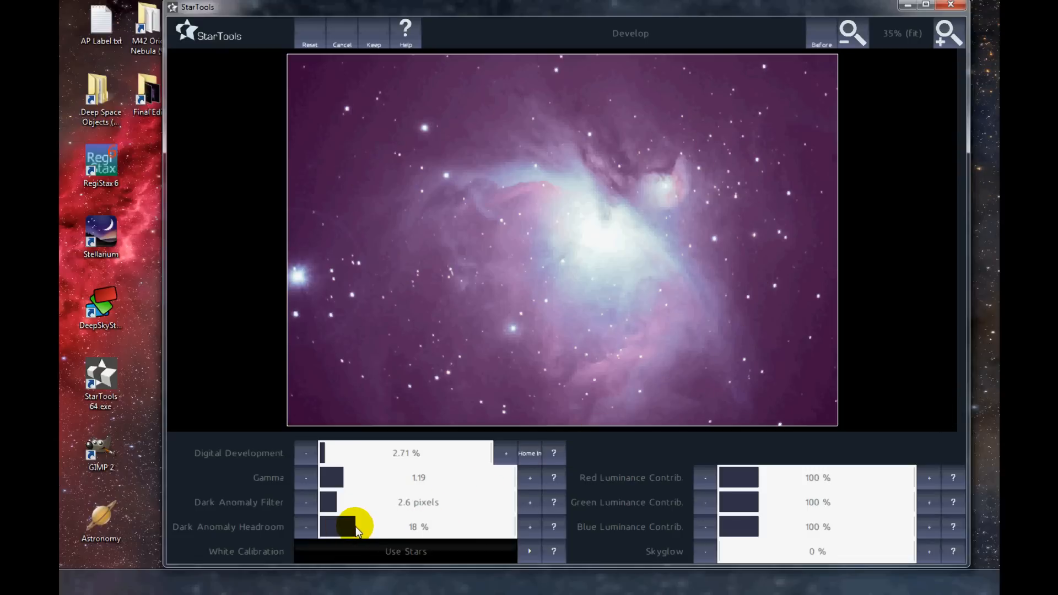
Step: Compare the developed image with its original several times and keep the manual development
left_click(823, 38)
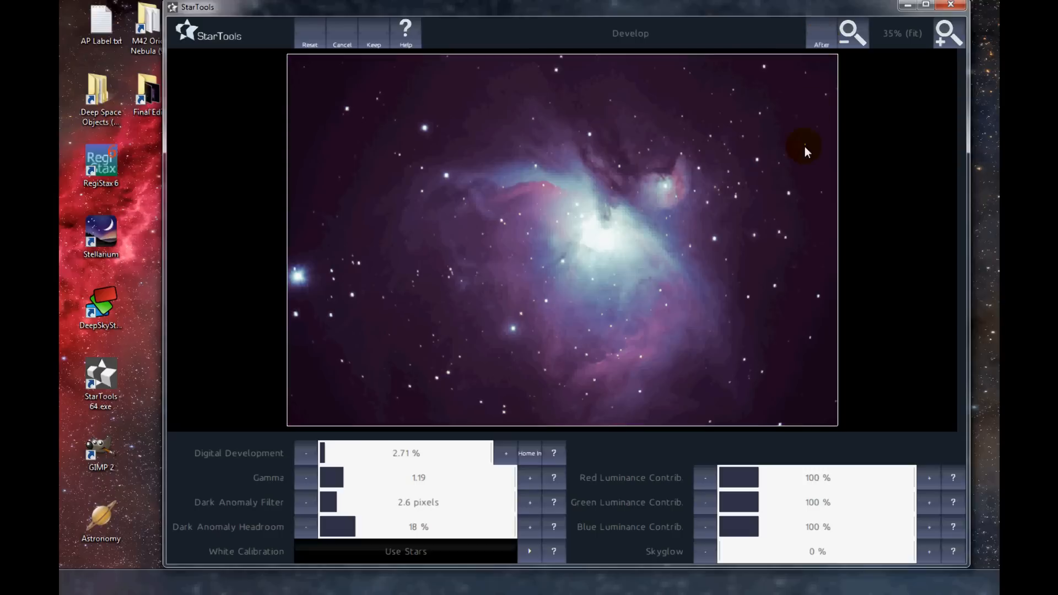
left_click(821, 39)
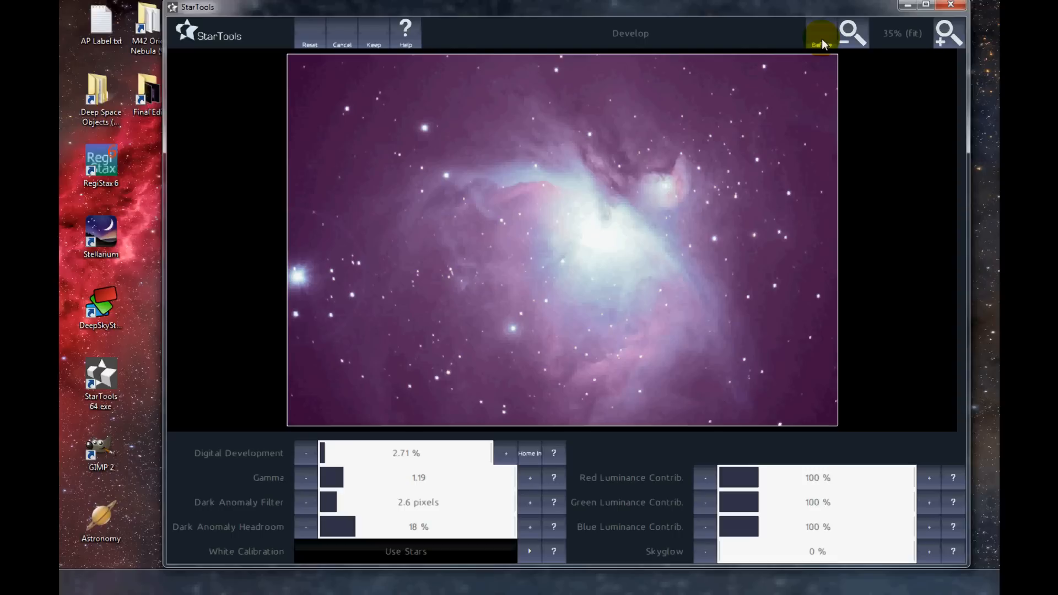
left_click(822, 38)
left_click(822, 39)
left_click(823, 38)
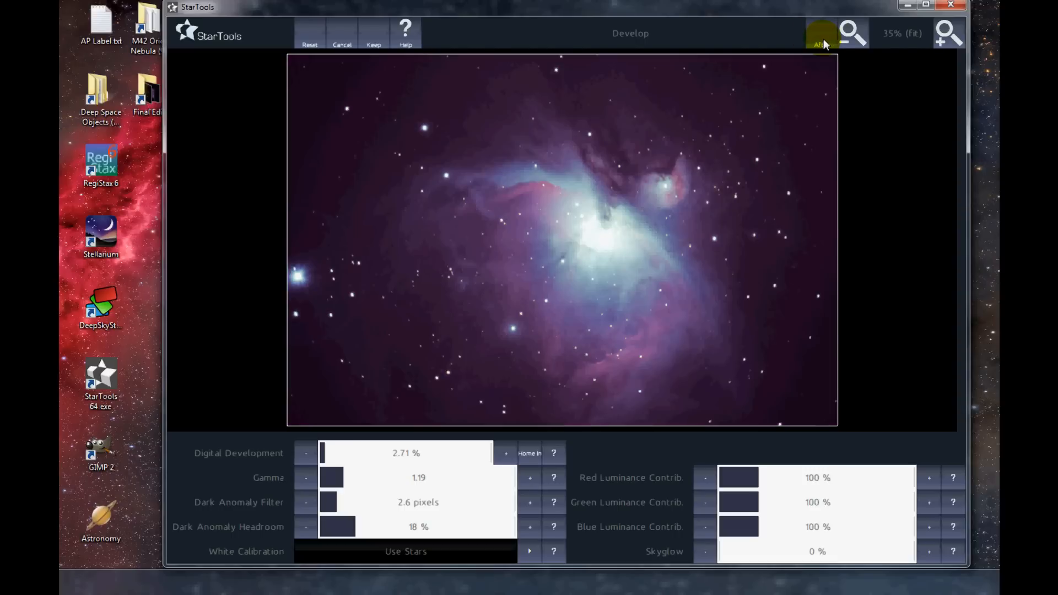
left_click(823, 39)
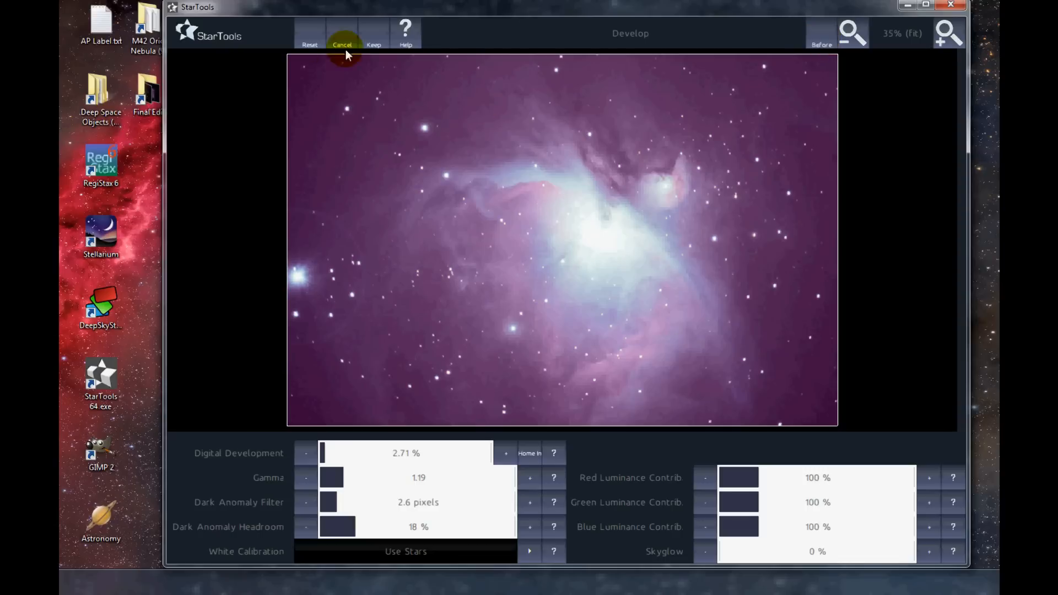
left_click(374, 38)
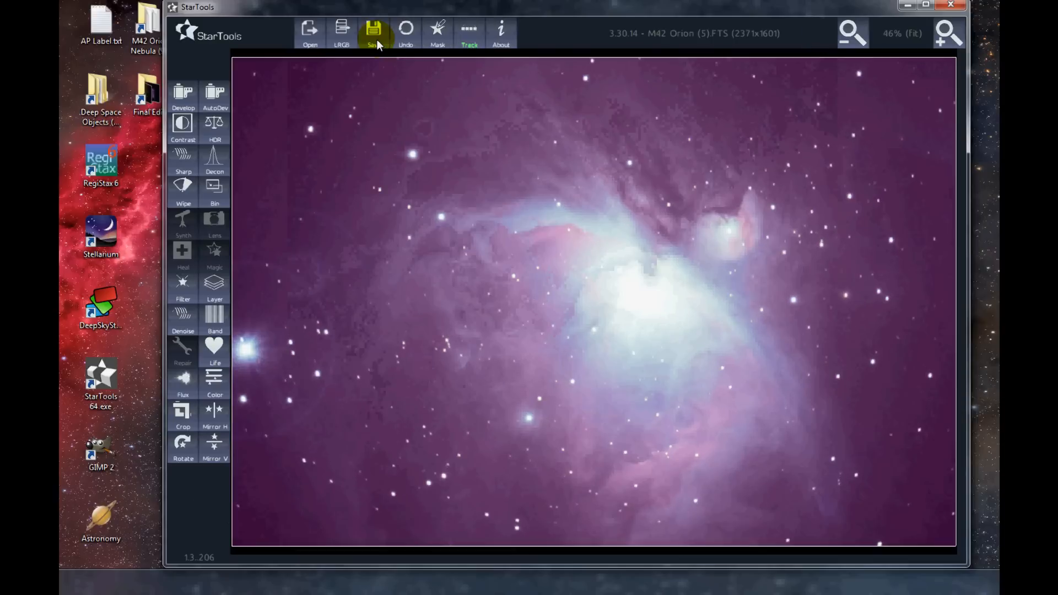
Step: Apply the Contrast adjustment with its default settings, compare it with the original image and keep it
left_click(182, 129)
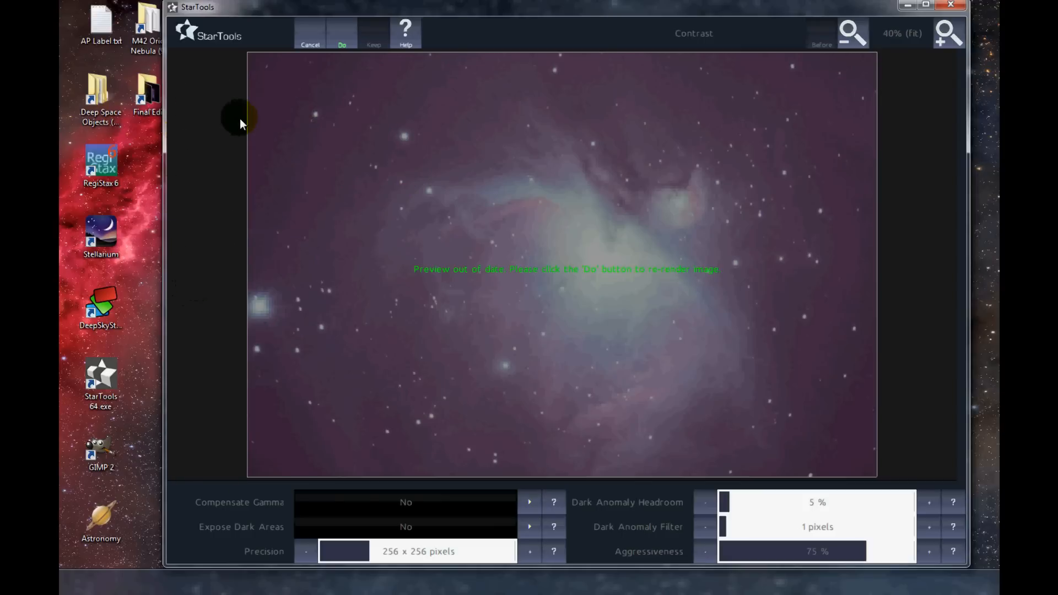
left_click(345, 43)
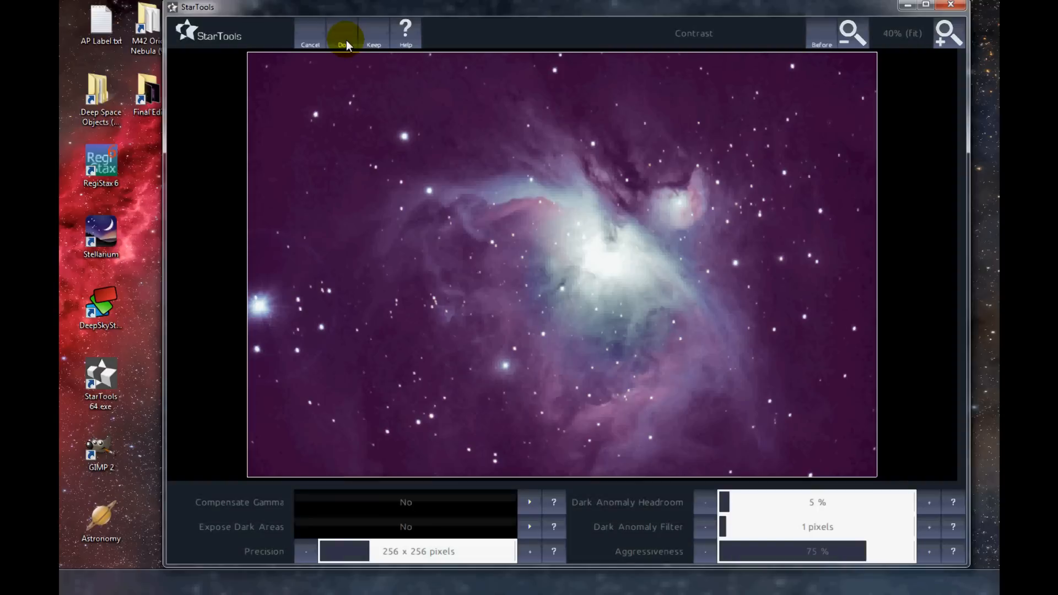
left_click(822, 41)
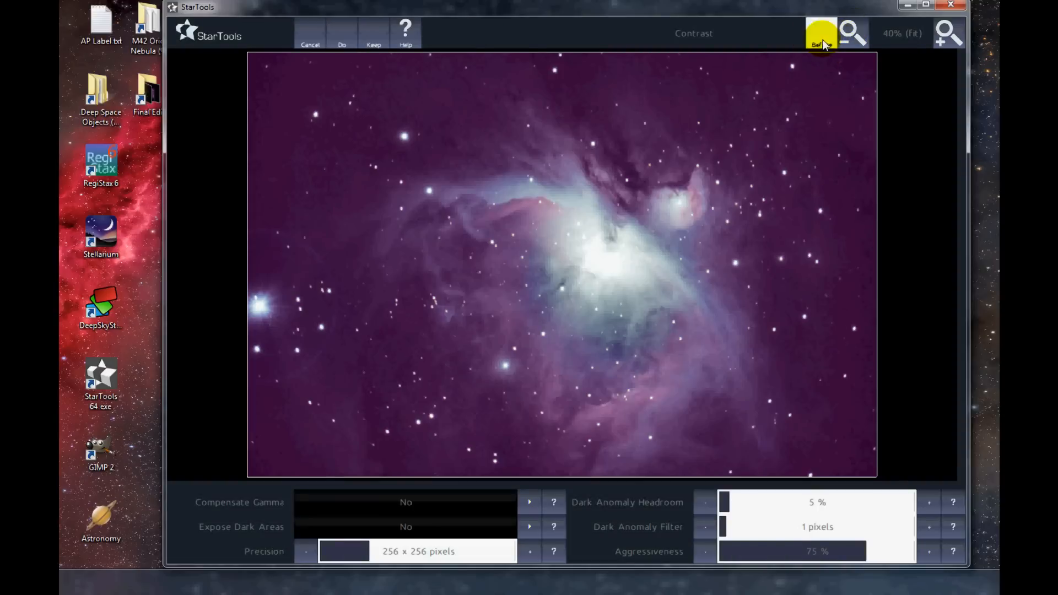
left_click(822, 42)
left_click(822, 42)
left_click(821, 41)
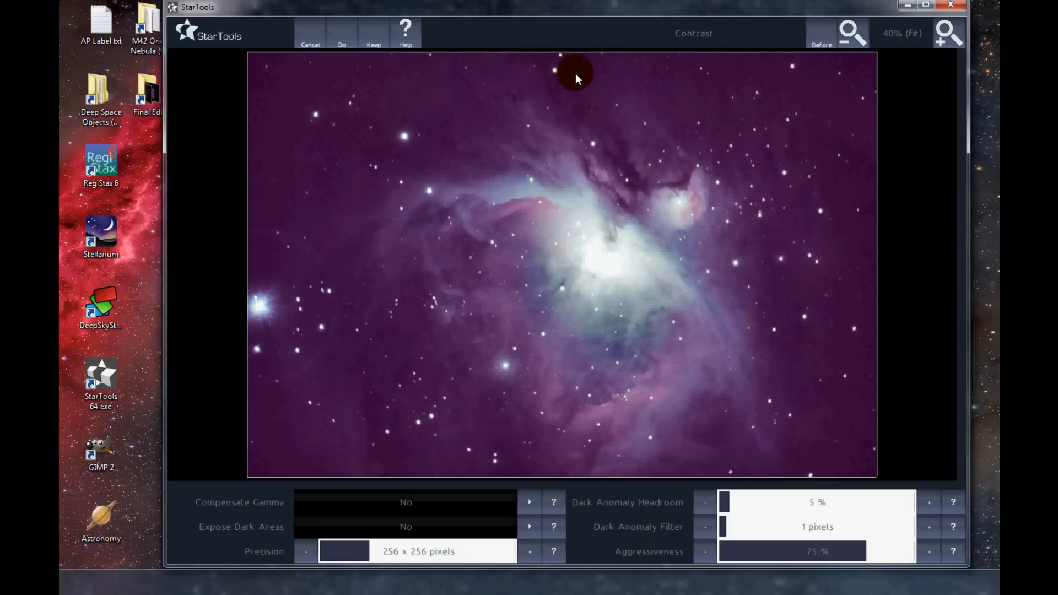
left_click(372, 34)
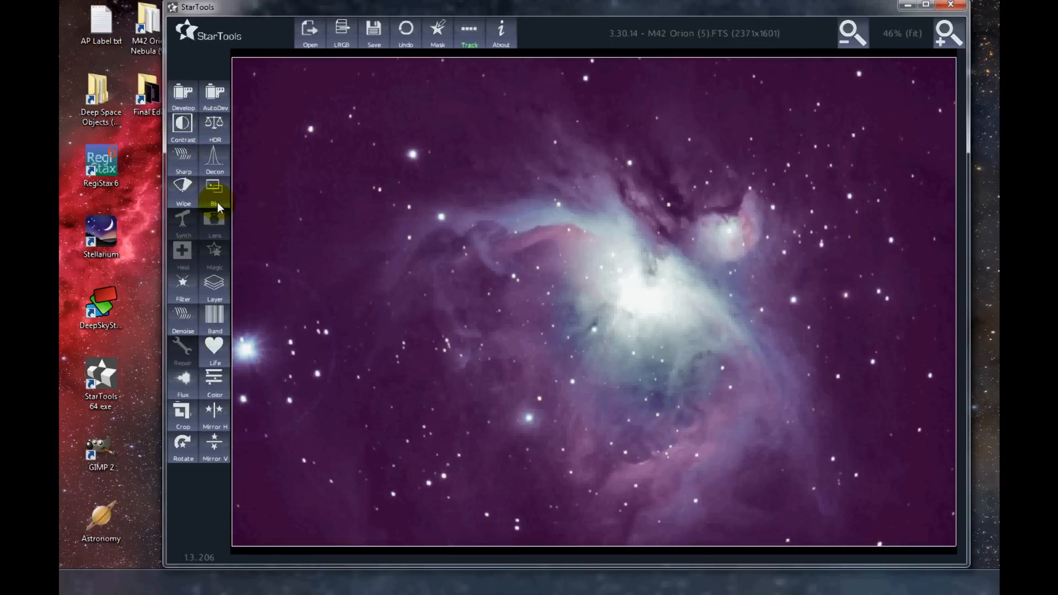
Step: Start HDR processing, try the Optimize preset and compare the nebula core and dust several times with the original
left_click(215, 126)
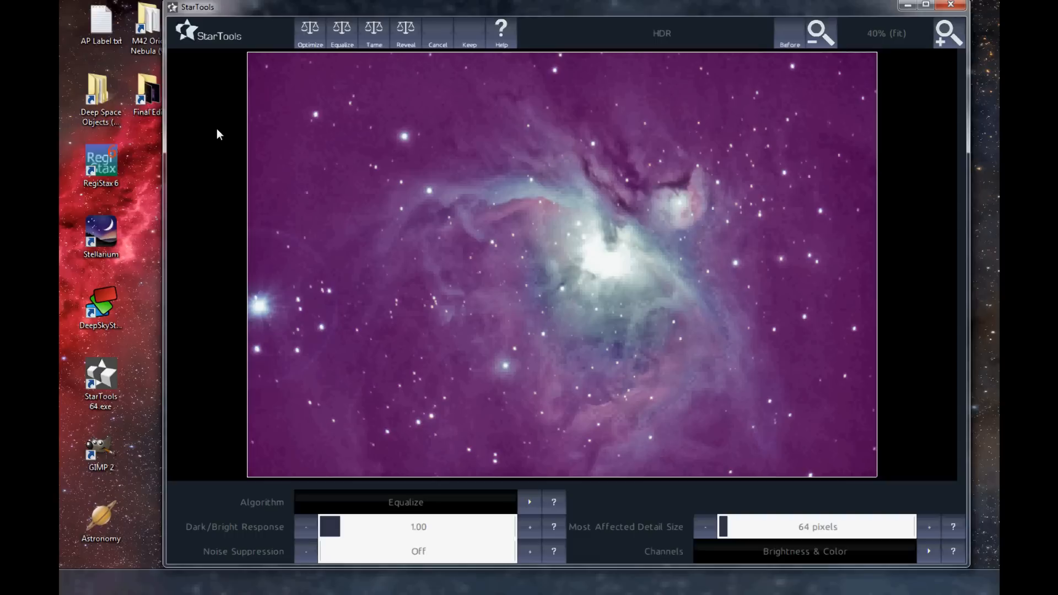
left_click(310, 34)
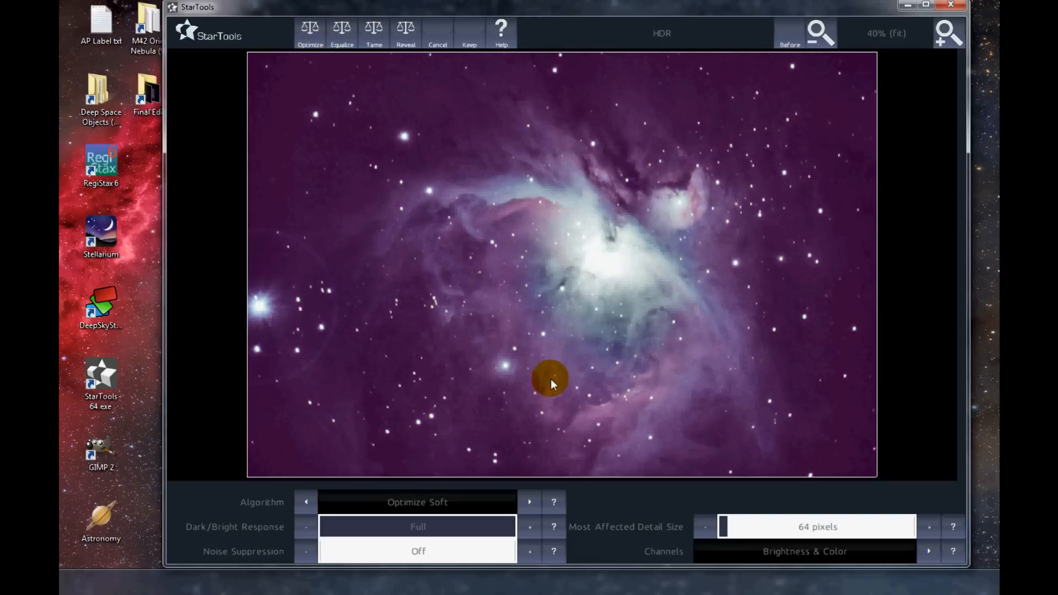
left_click(788, 46)
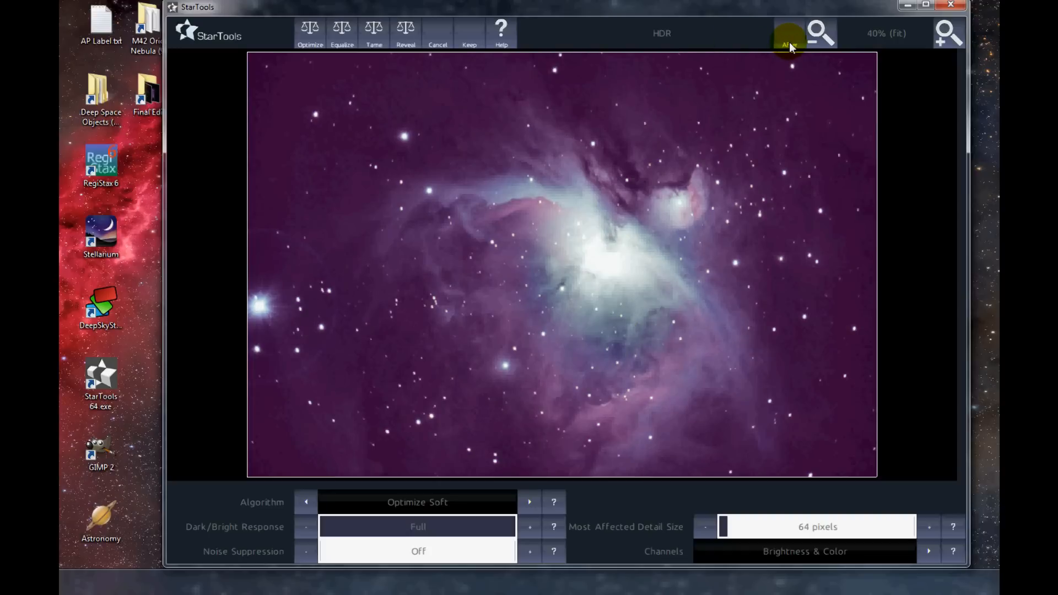
left_click(789, 46)
left_click(789, 46)
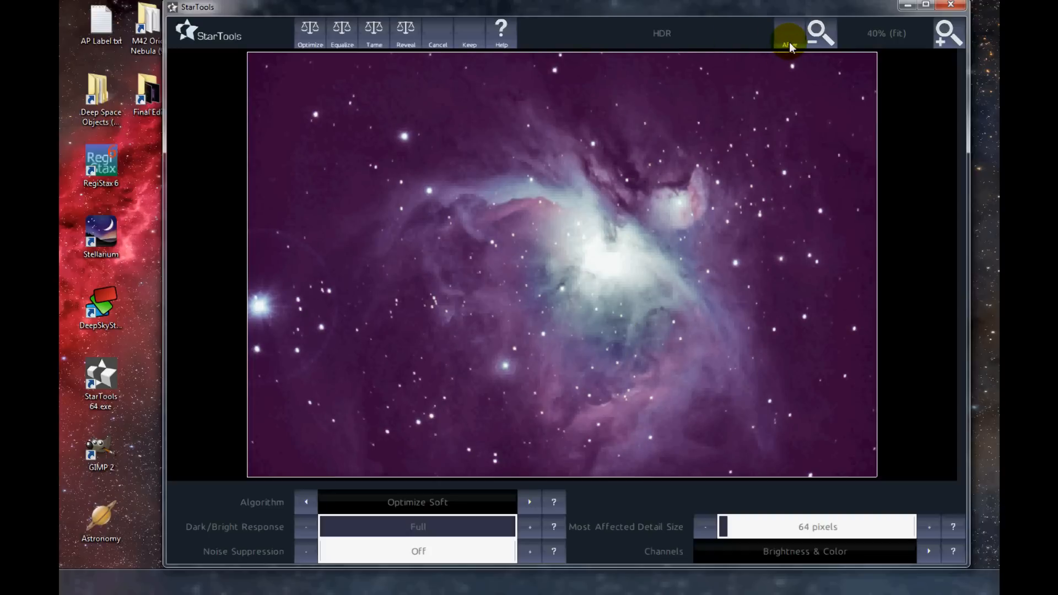
left_click(789, 46)
left_click(615, 268)
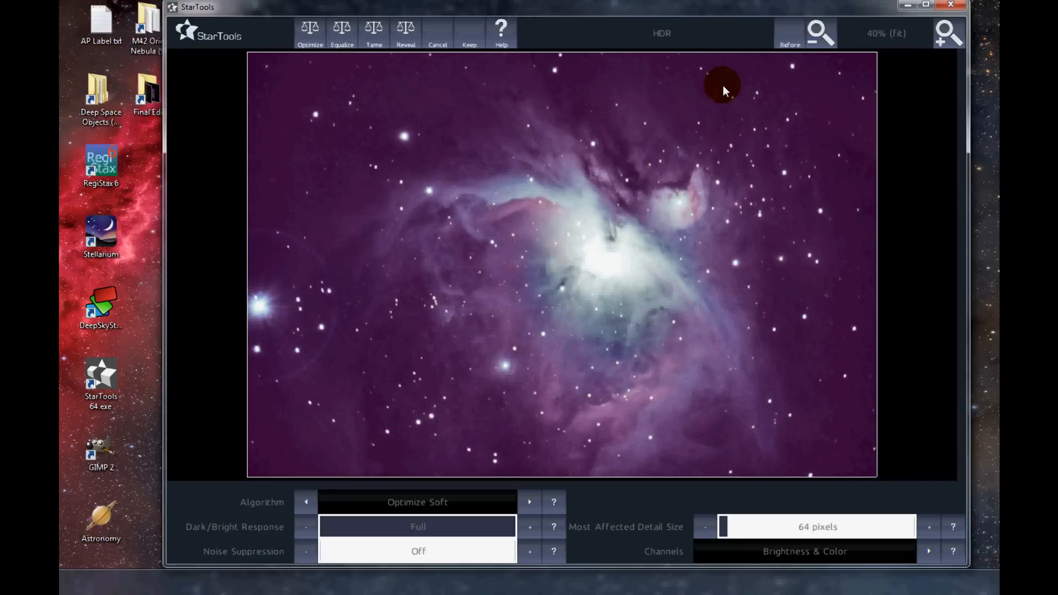
left_click(788, 42)
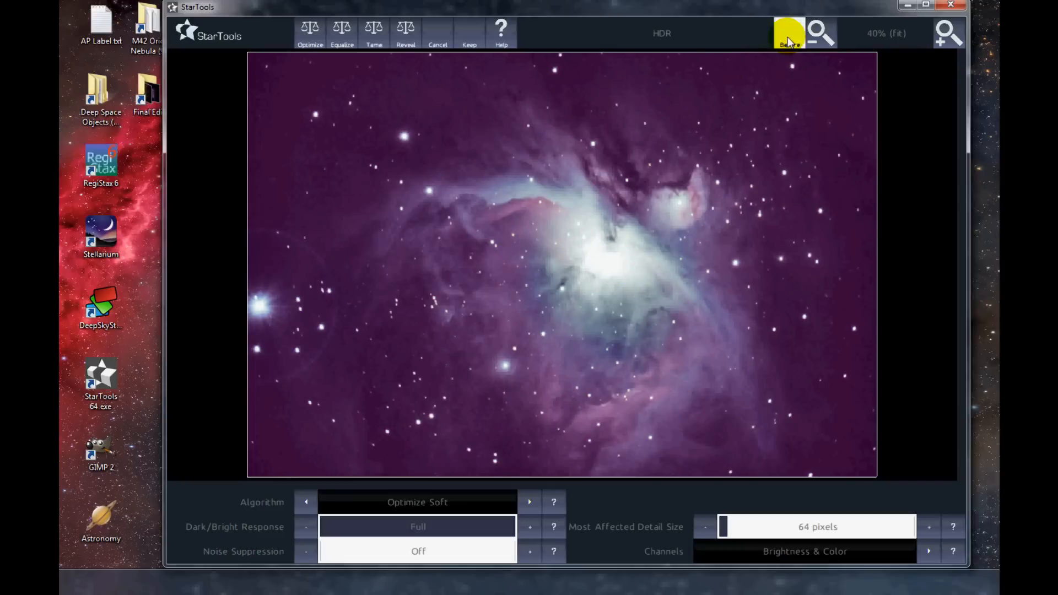
left_click(789, 42)
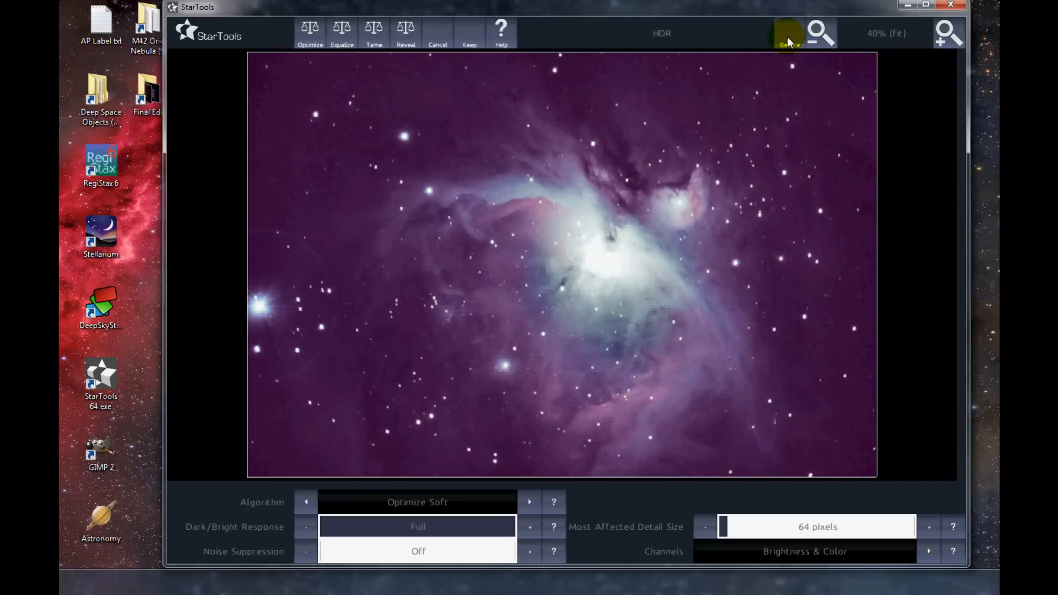
Step: Try the HDR Equalize preset and compare it with the original image
left_click(342, 44)
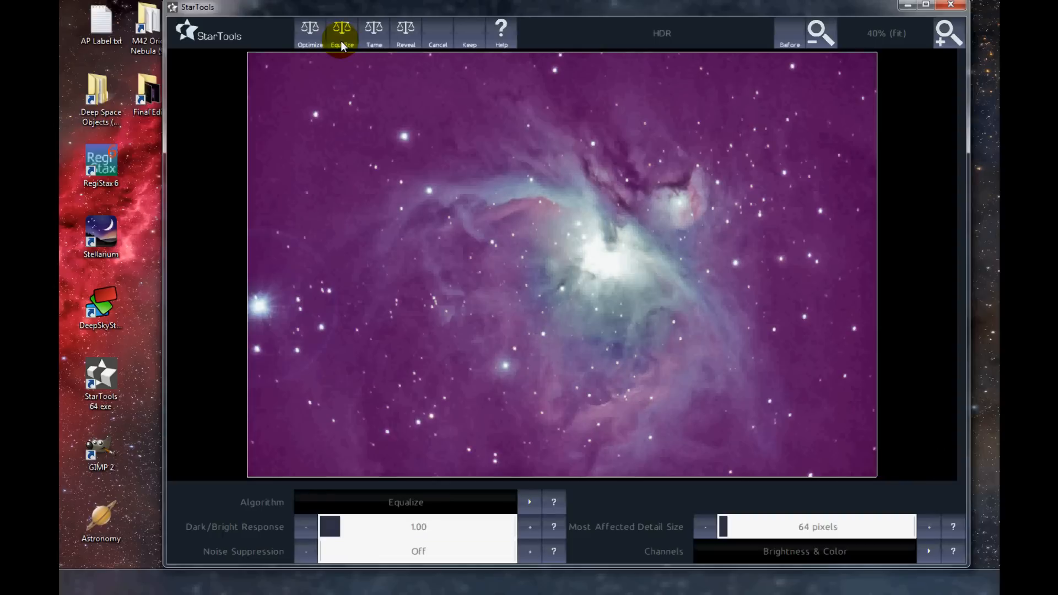
left_click(789, 42)
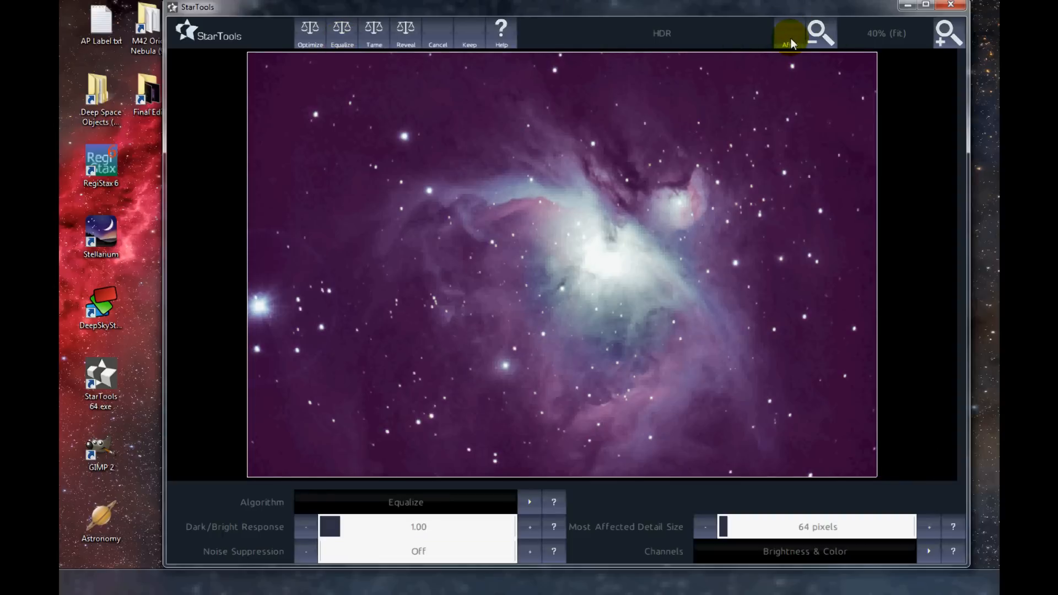
left_click(789, 43)
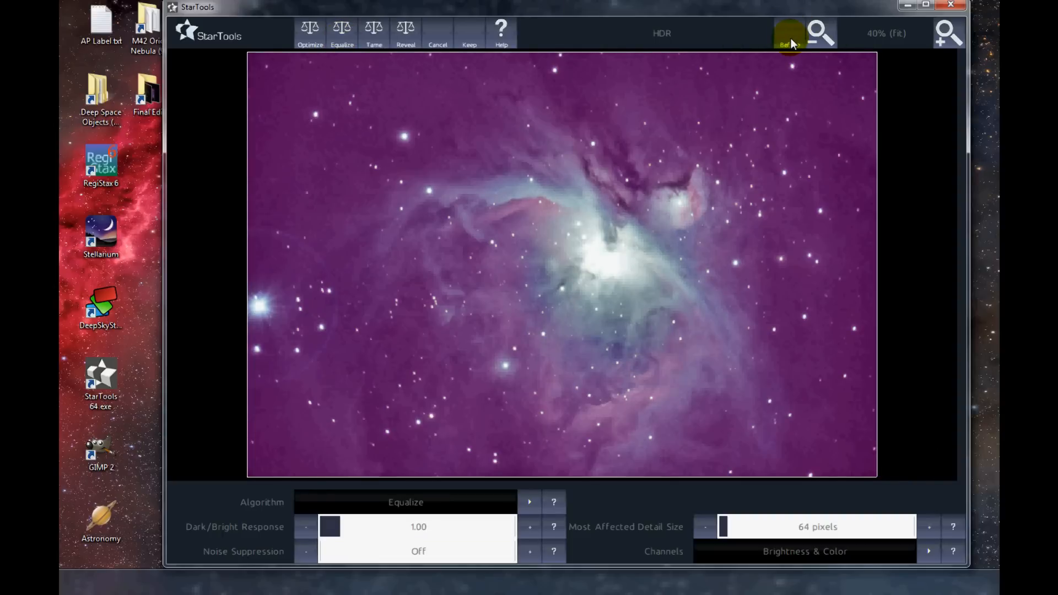
left_click(789, 42)
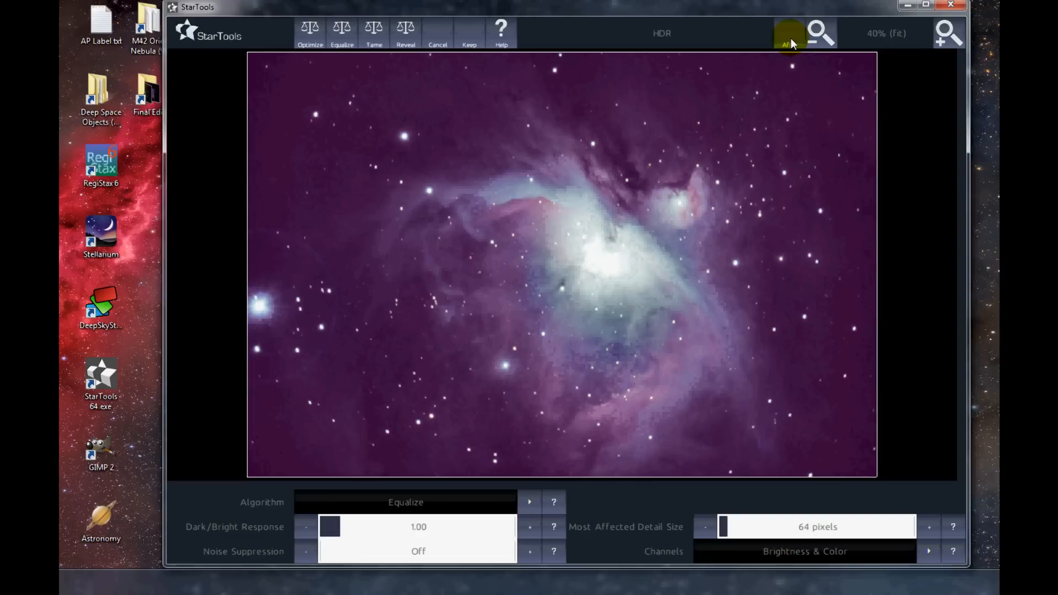
left_click(789, 42)
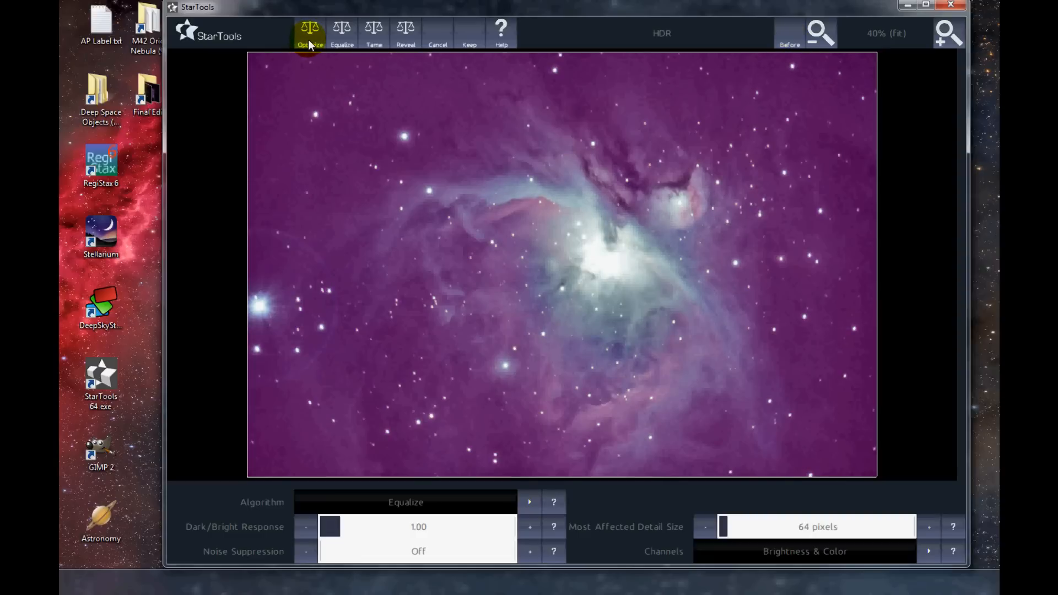
Step: Try the HDR Tame Highlights preset against the original, and try the Reveal DSO Core preset
left_click(374, 42)
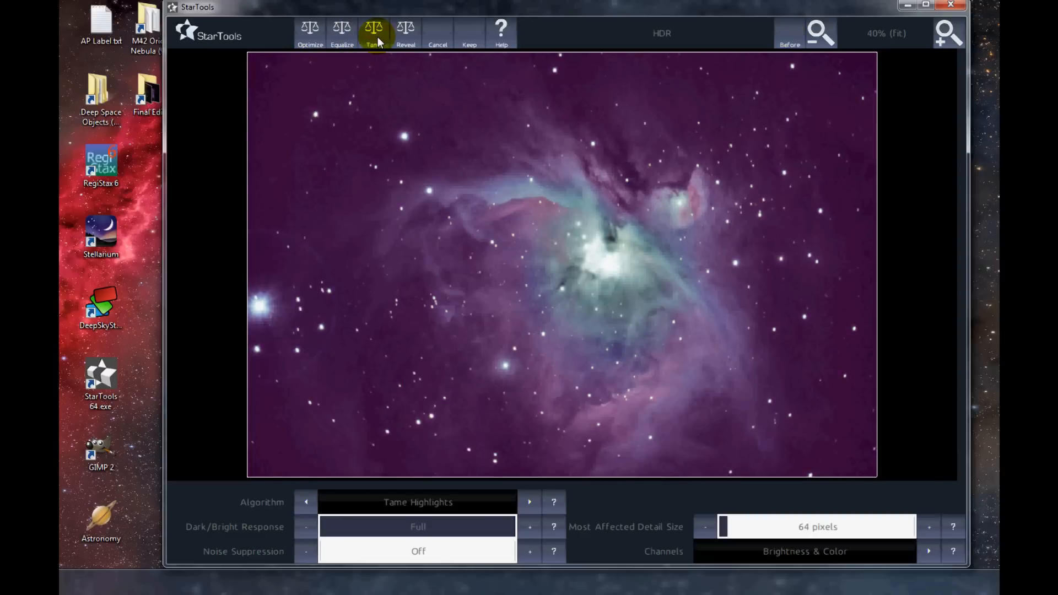
left_click(792, 41)
left_click(792, 42)
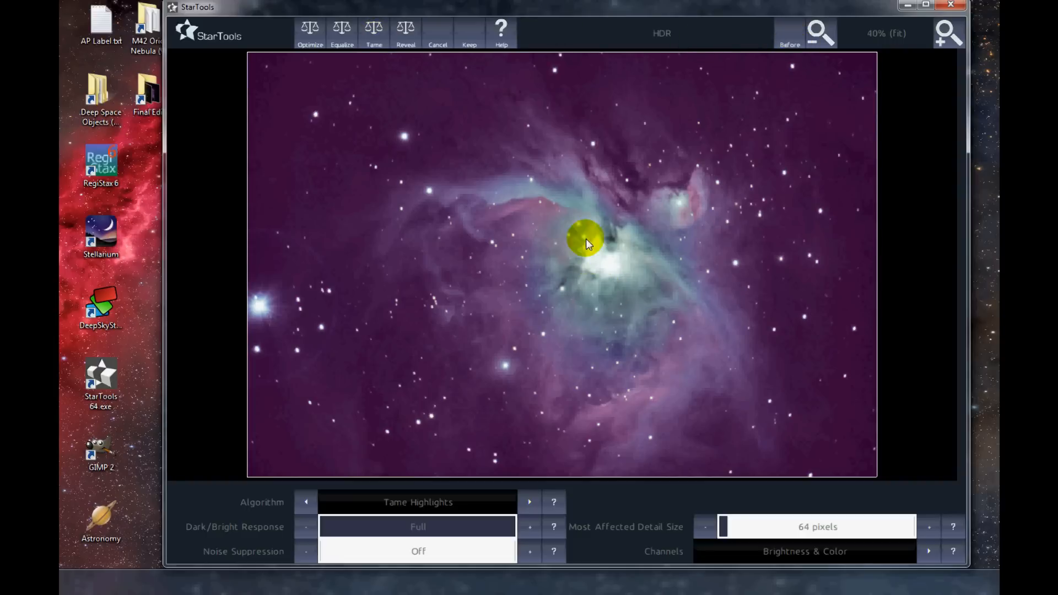
left_click(790, 39)
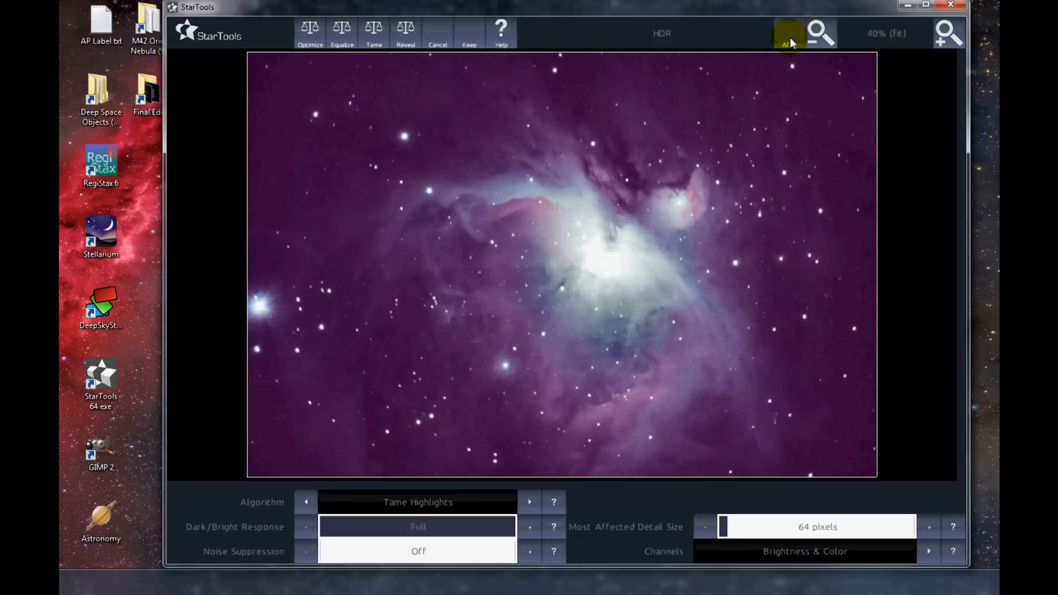
left_click(789, 41)
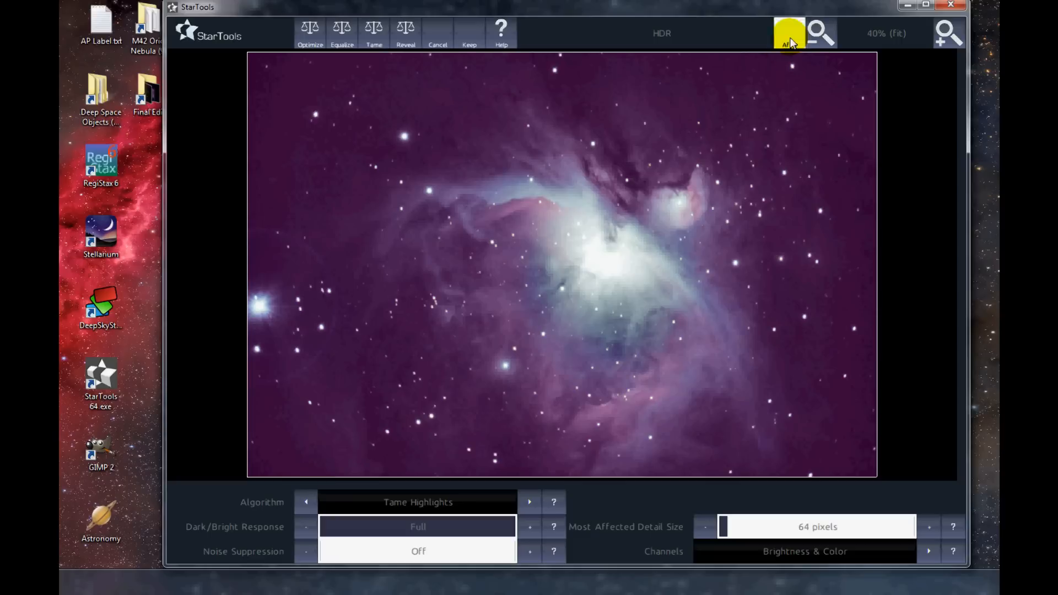
left_click(402, 42)
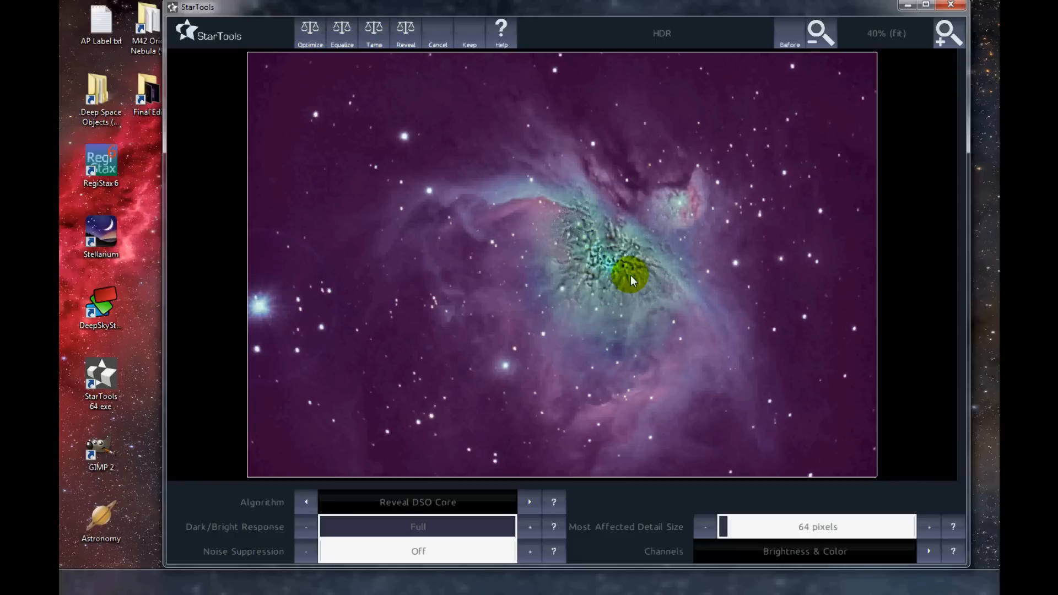
Step: Apply the HDR Optimize Soft preset at 64 pixels, compare it with the original and keep it
left_click(308, 34)
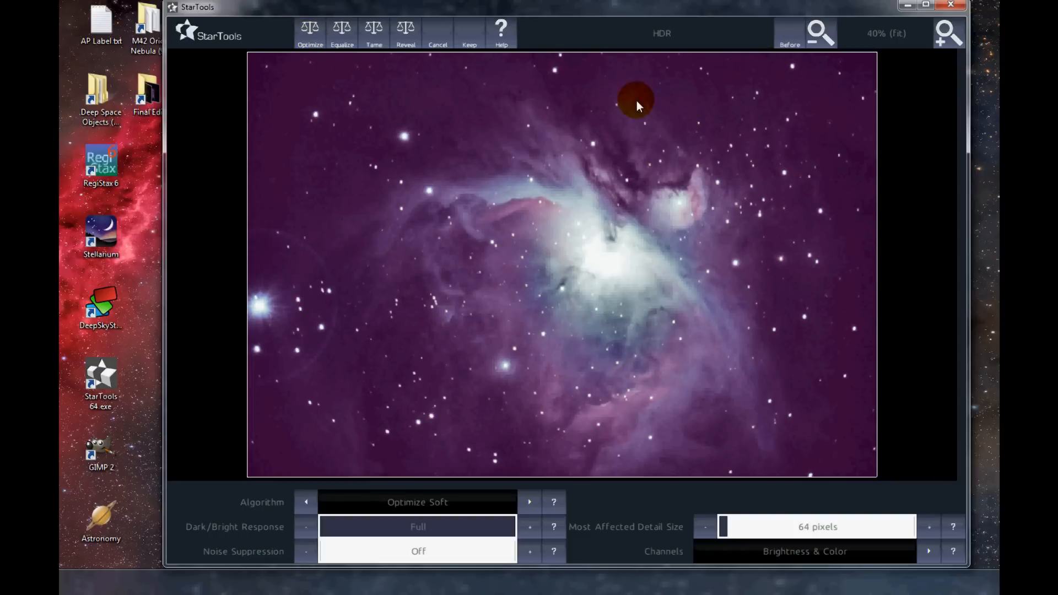
left_click(791, 42)
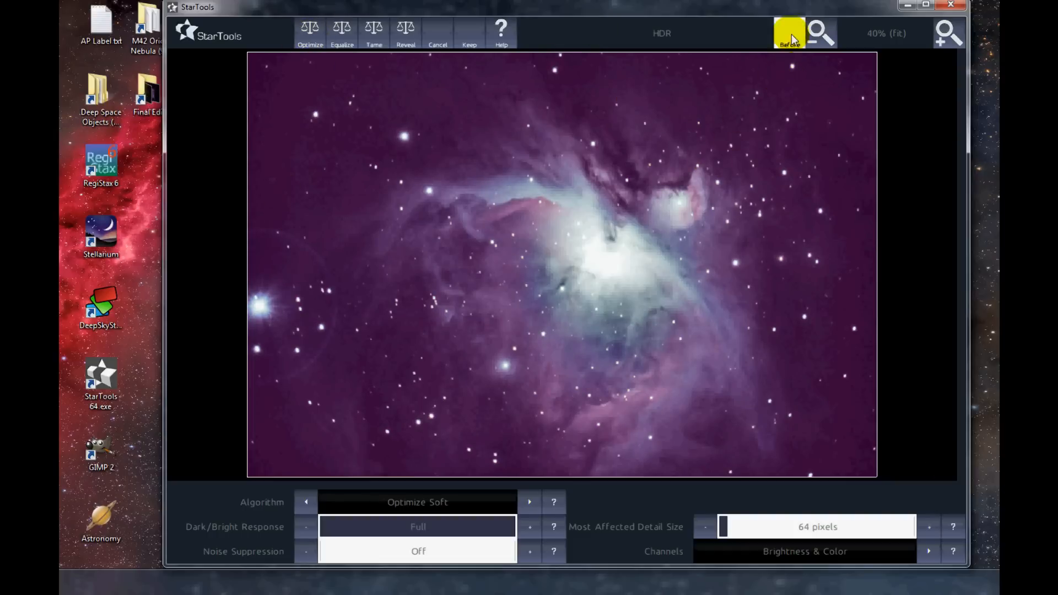
left_click(792, 40)
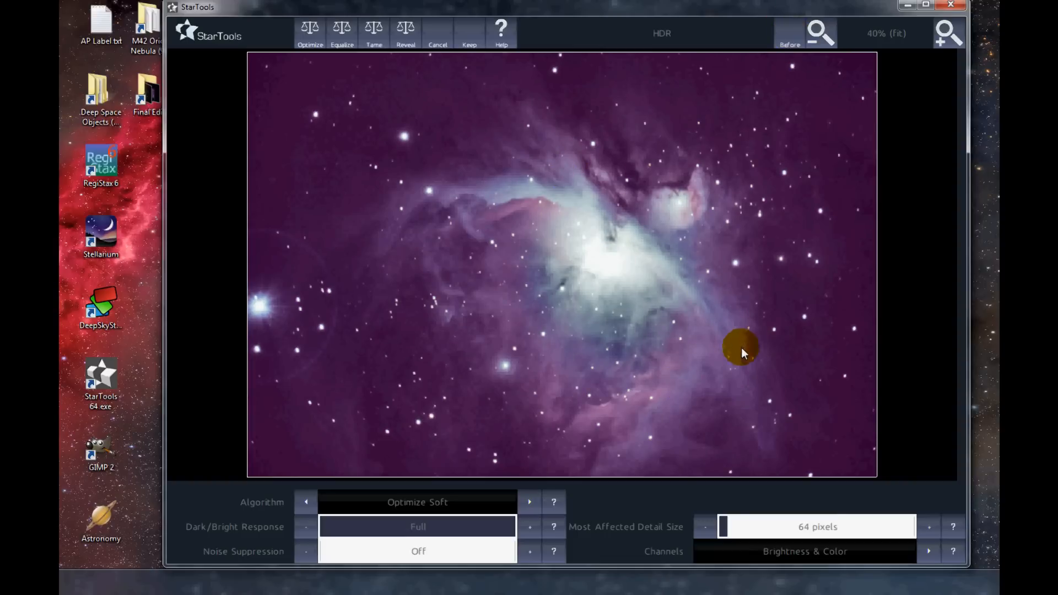
left_click(468, 43)
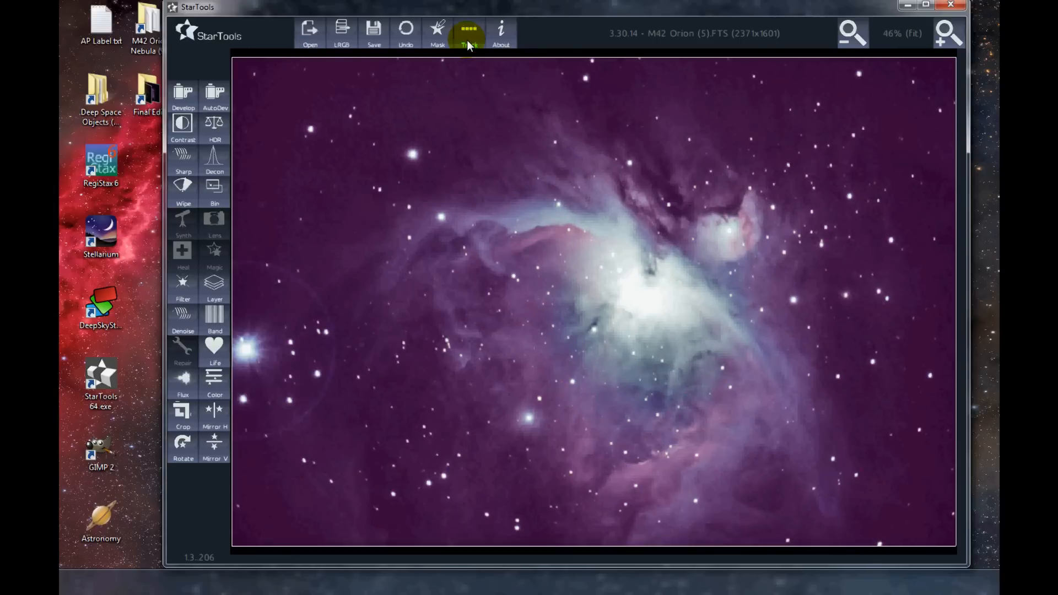
Step: Start a second HDR pass, try the Tame Highlights preset and compare it repeatedly with the original
left_click(218, 129)
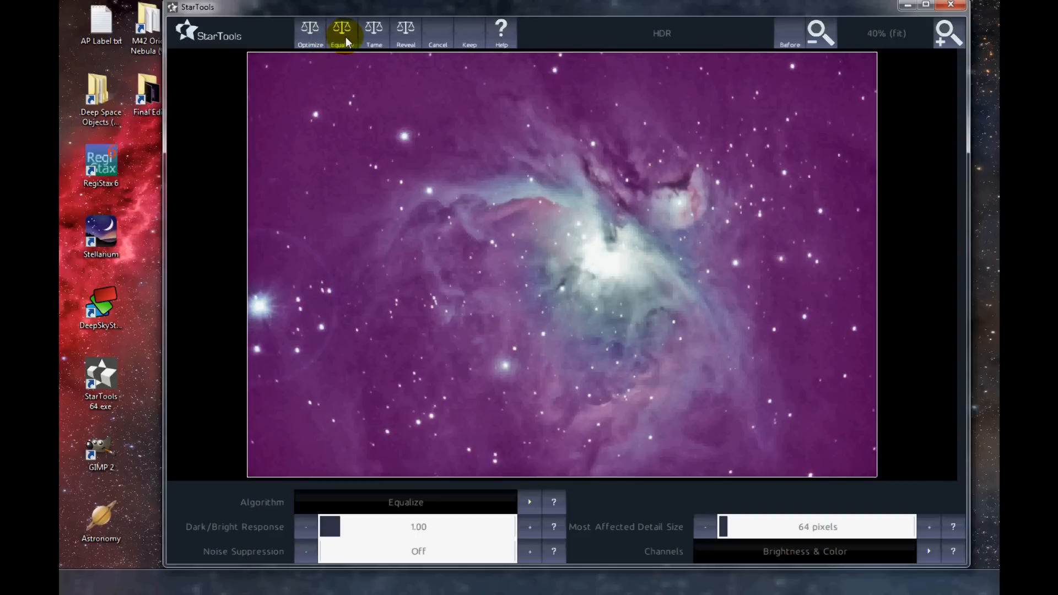
left_click(379, 37)
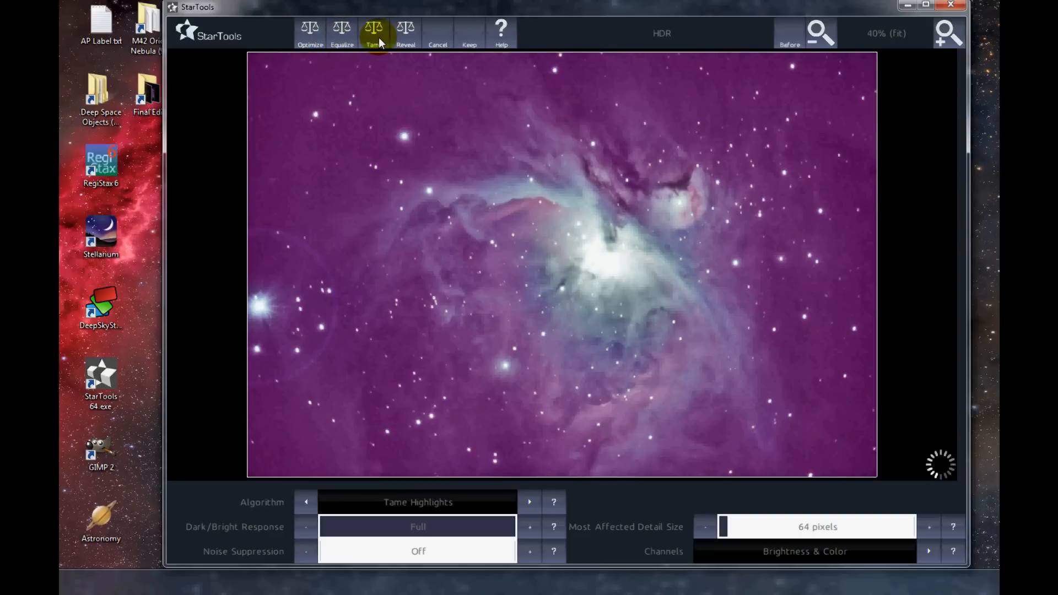
left_click(791, 41)
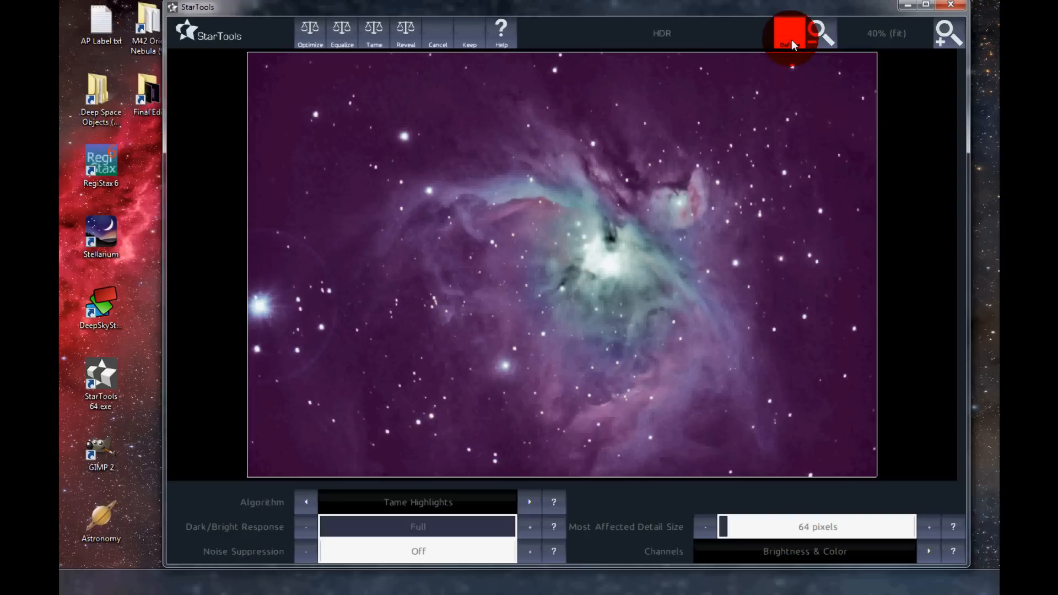
left_click(791, 42)
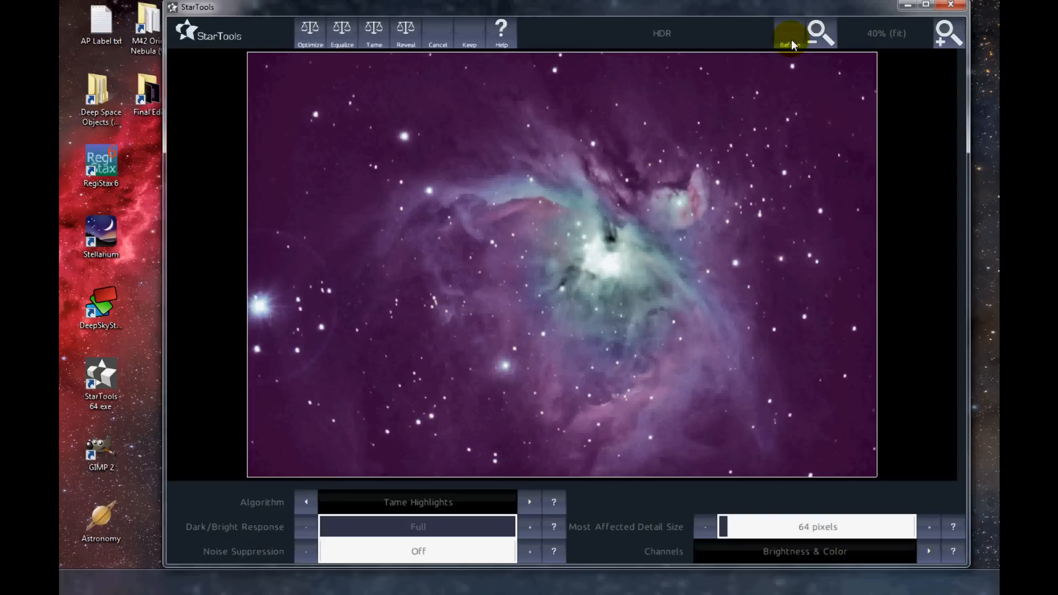
left_click(791, 40)
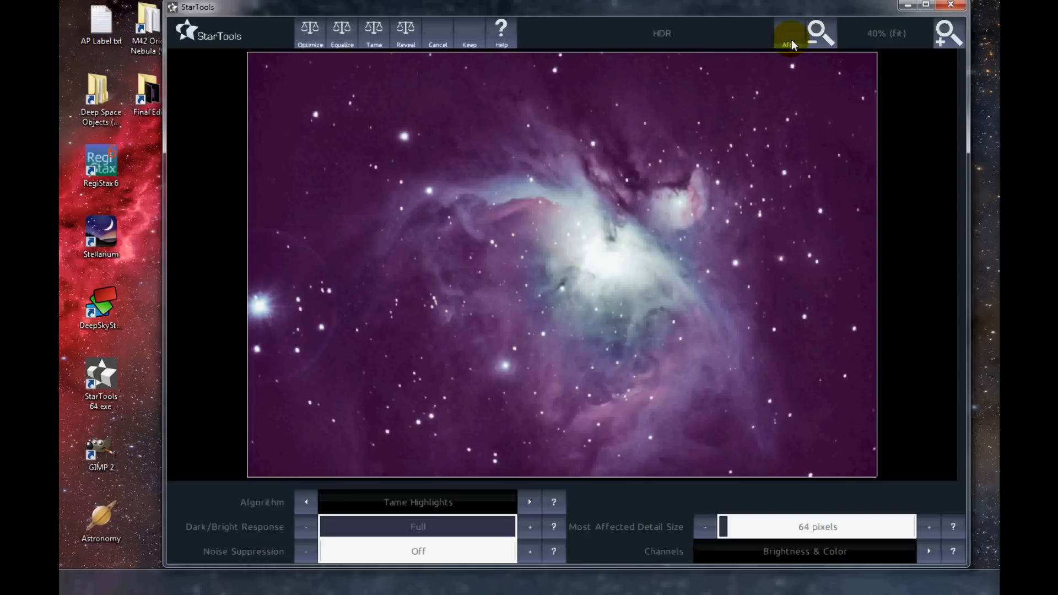
left_click(791, 41)
left_click(791, 42)
left_click(791, 42)
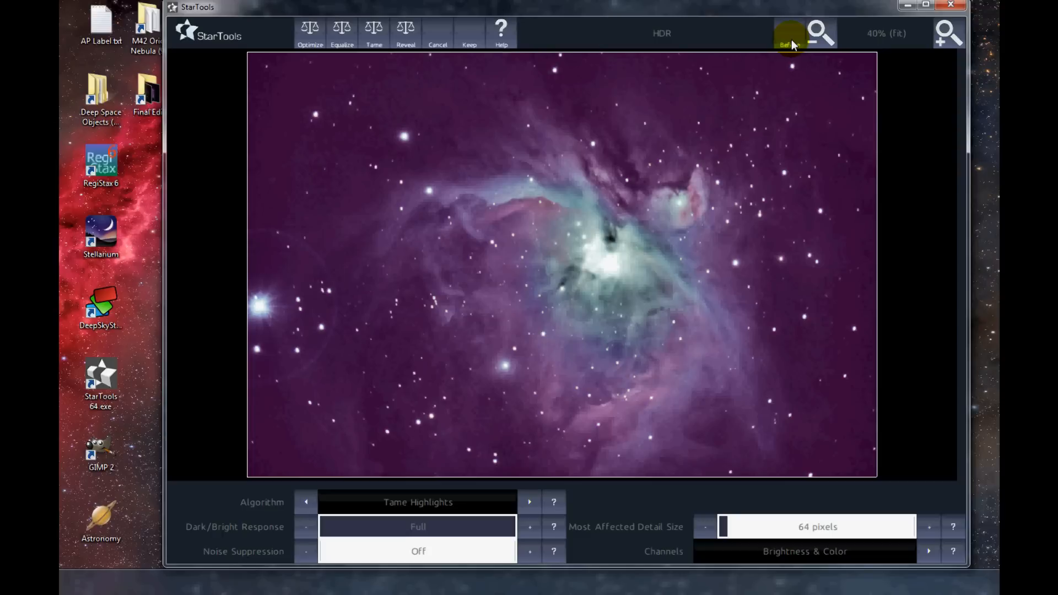
left_click(791, 42)
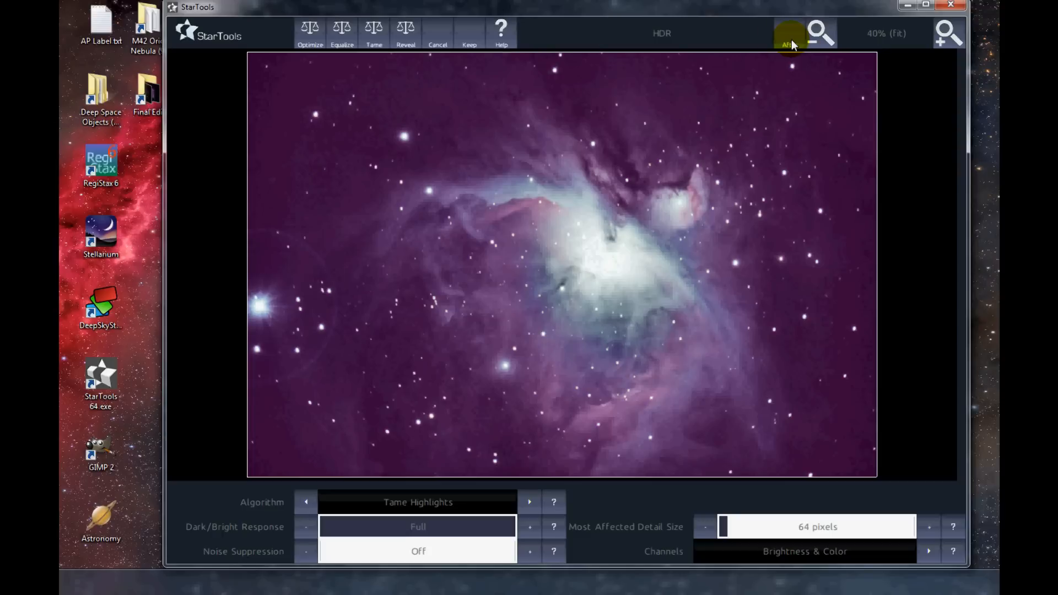
left_click(791, 42)
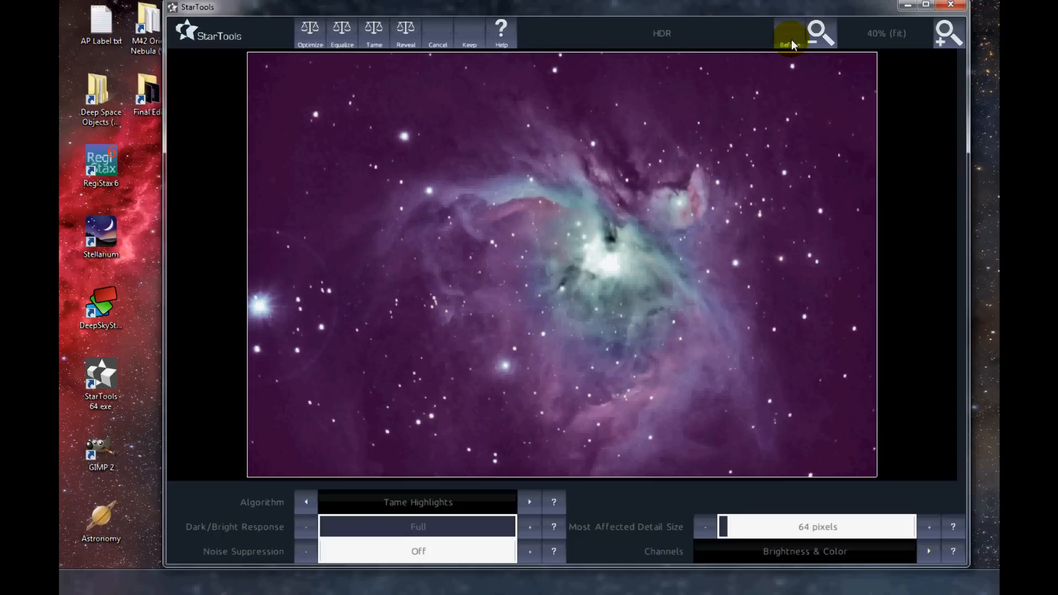
left_click(791, 42)
Step: Try the HDR Optimize Soft preset in the second pass and compare it repeatedly with the original
left_click(310, 31)
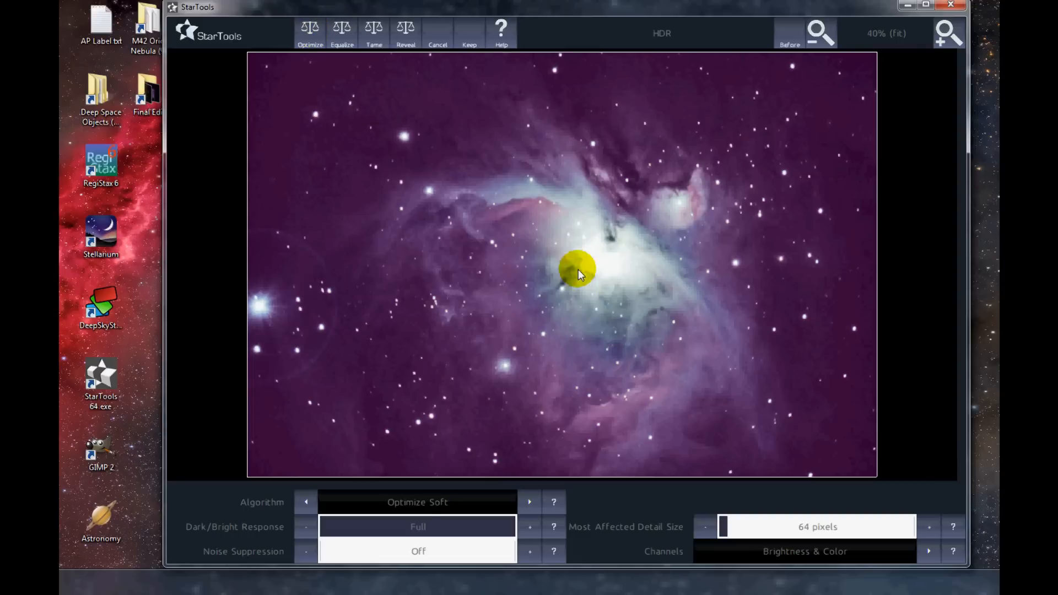
left_click(777, 44)
left_click(304, 44)
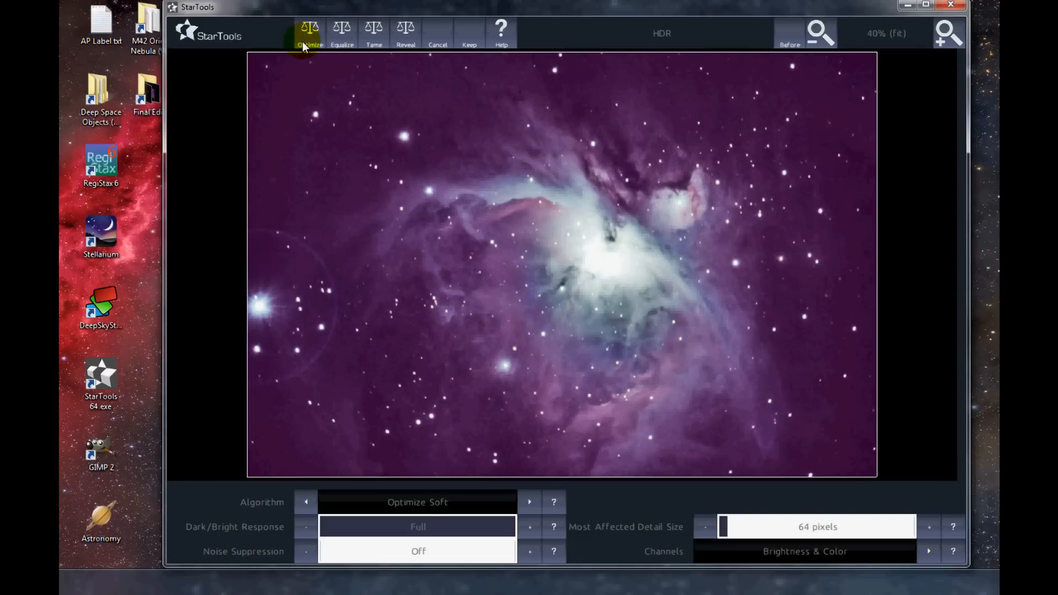
left_click(791, 40)
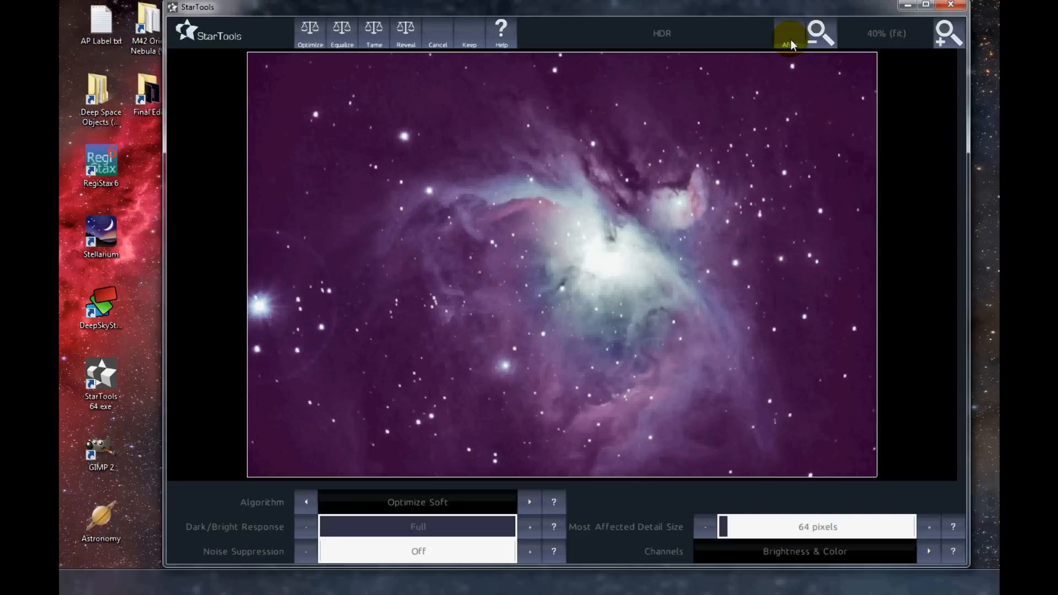
left_click(791, 39)
left_click(791, 44)
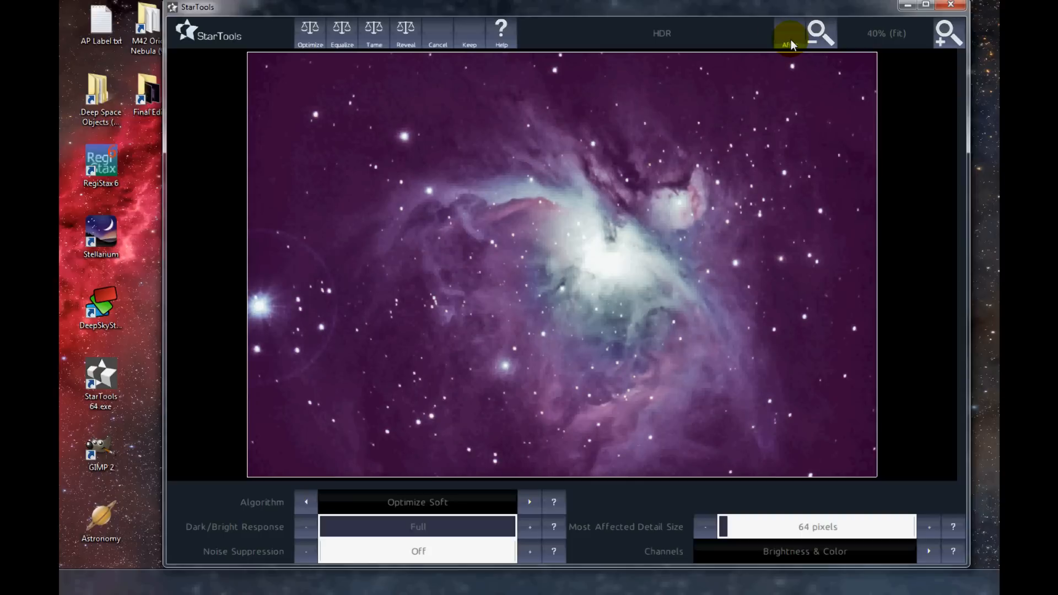
left_click(791, 44)
left_click(791, 44)
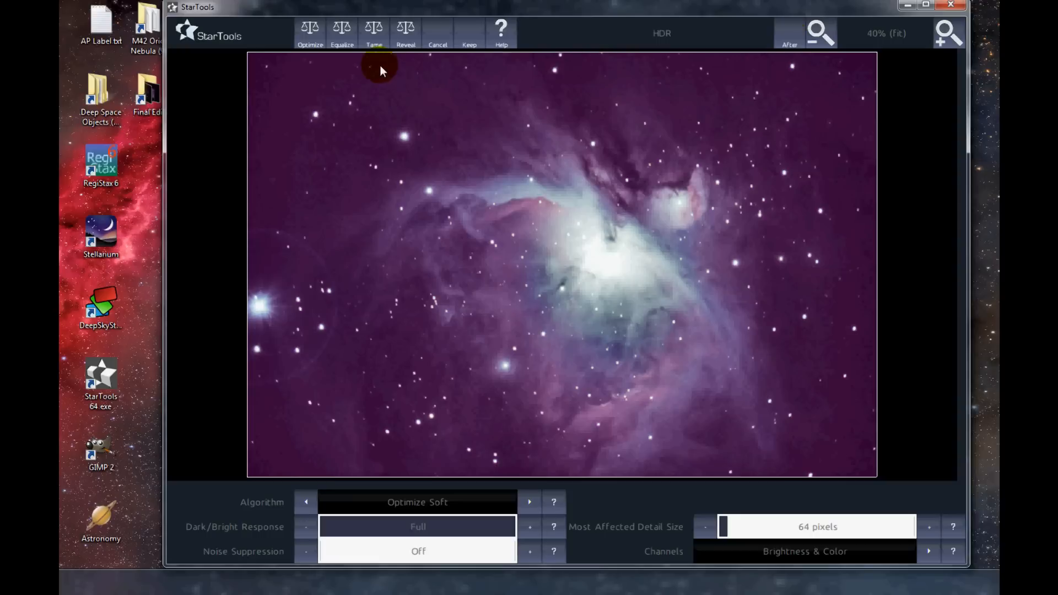
Step: Try the HDR Equalize and Tame Highlights presets, and discard the second HDR pass
left_click(336, 38)
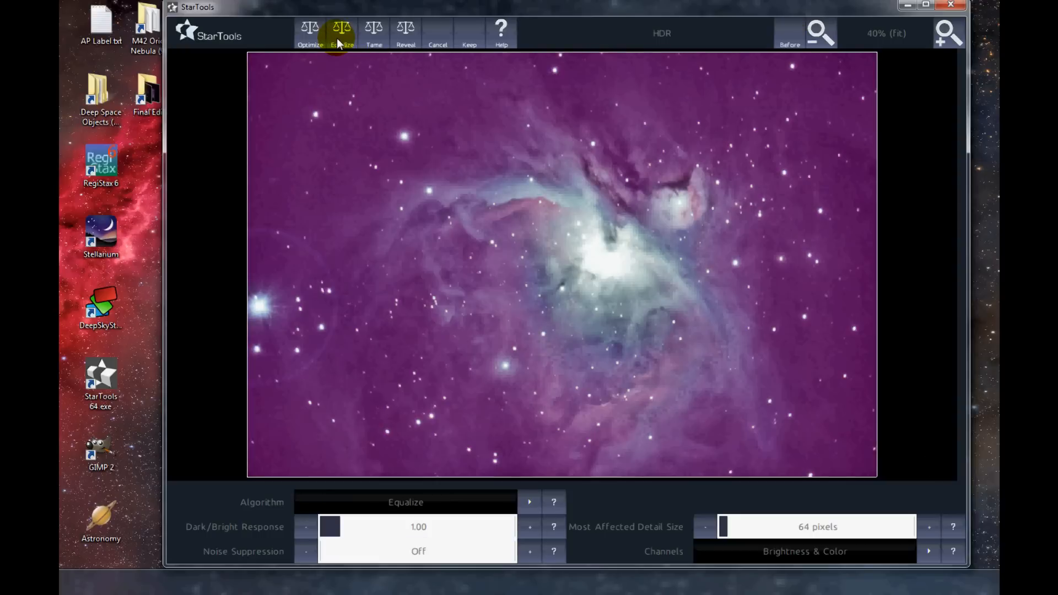
left_click(791, 45)
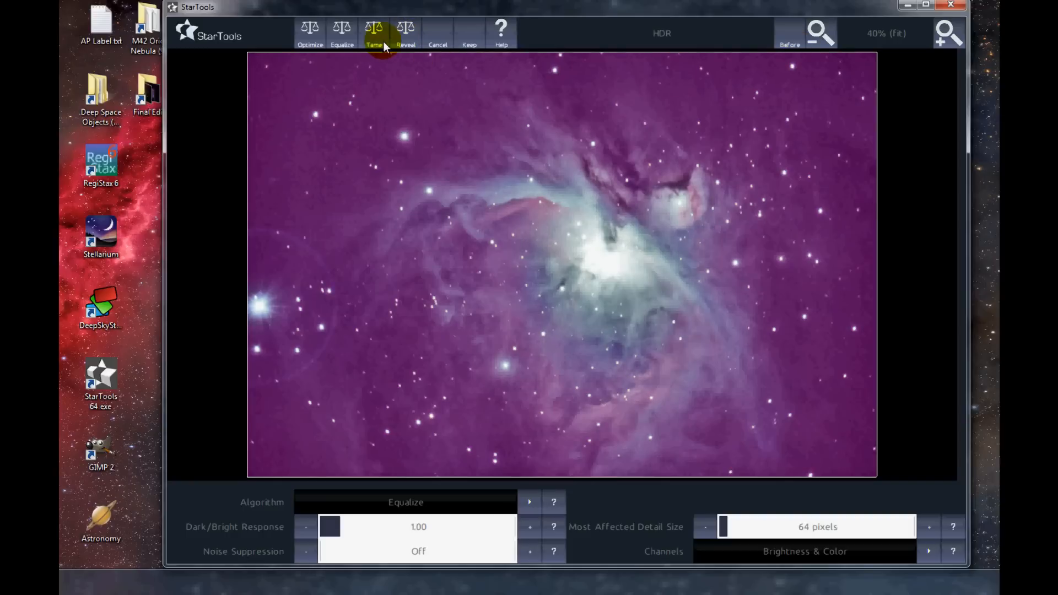
left_click(377, 43)
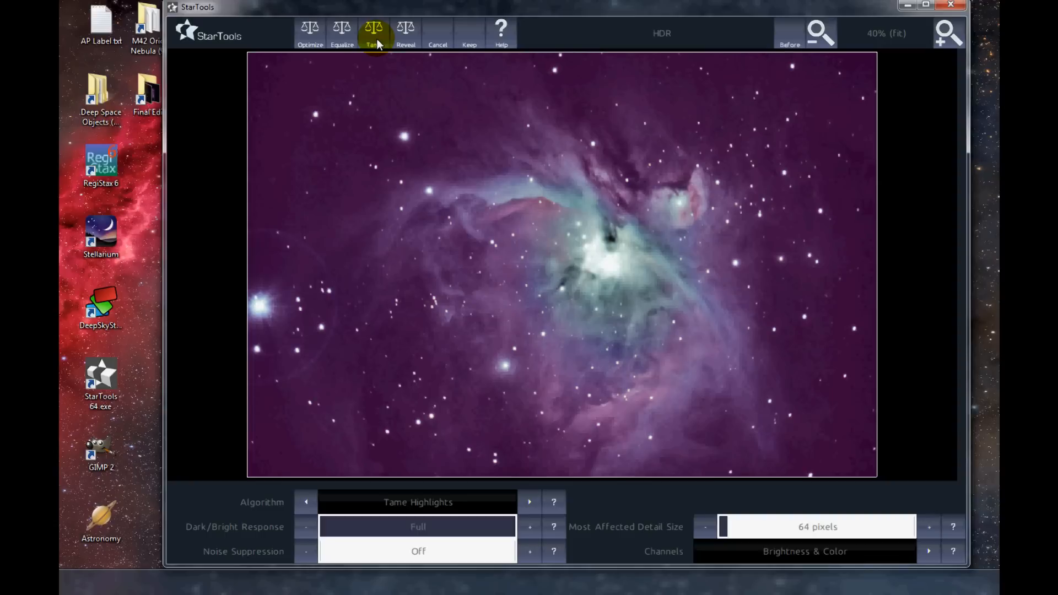
left_click(437, 35)
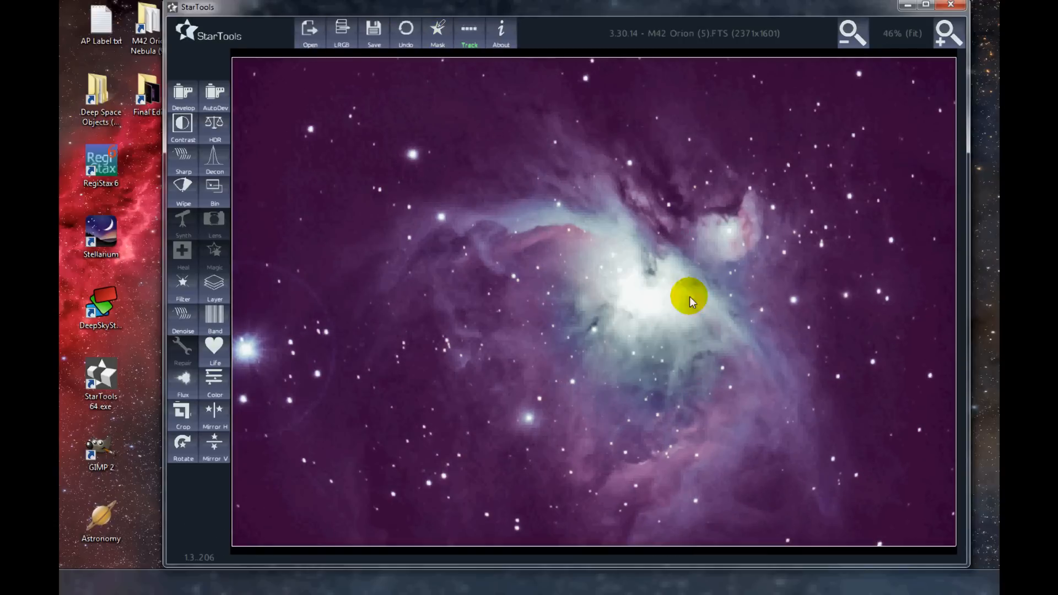
Step: Run Wavelet Sharpen with the Large structure size and compare the nebula's detail with the original at 100%
left_click(182, 165)
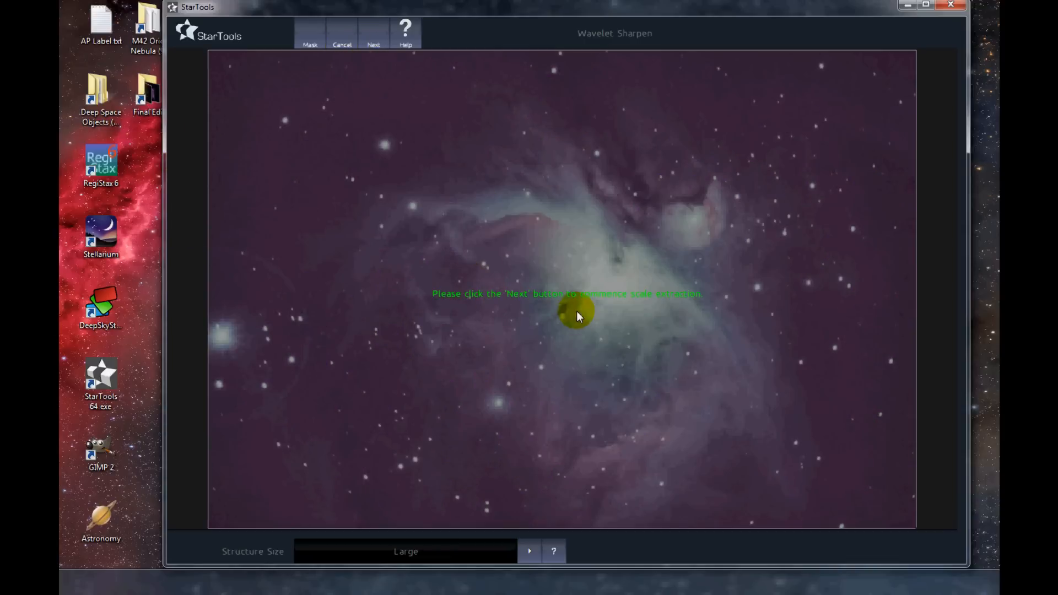
left_click(376, 38)
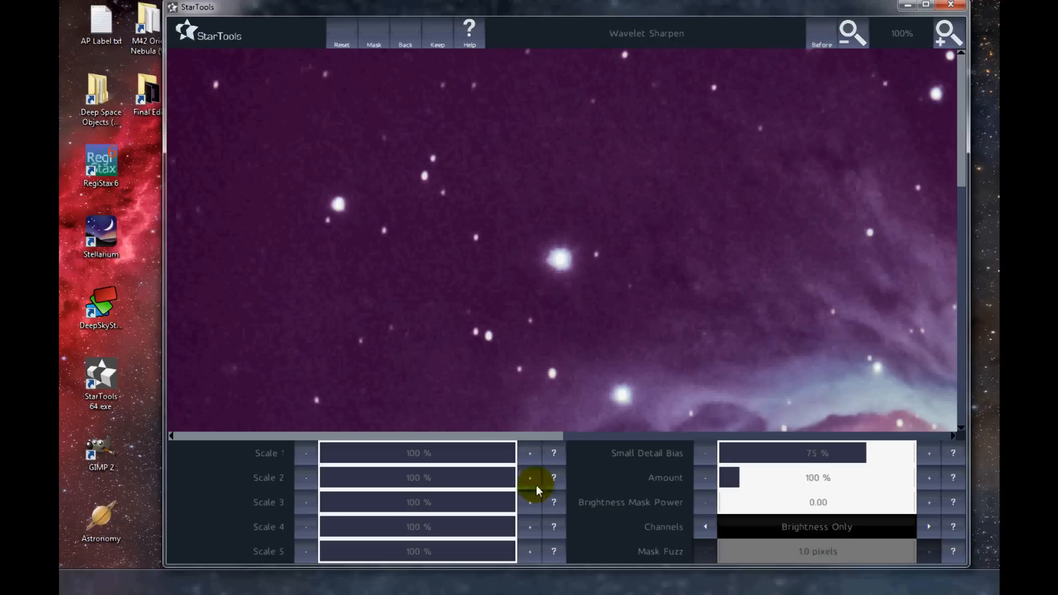
left_click_drag(524, 435, 571, 441)
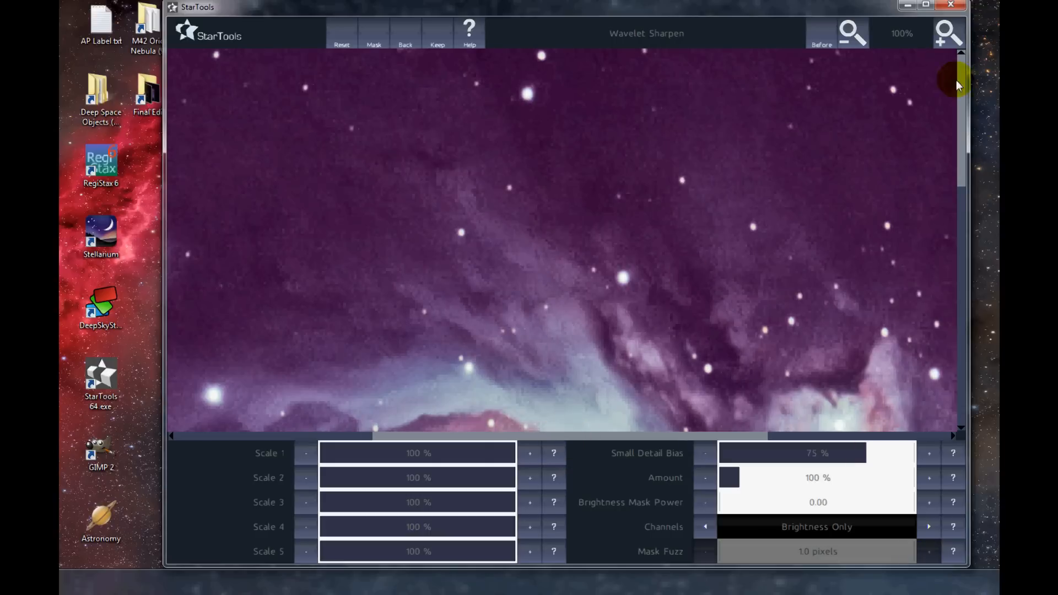
left_click_drag(967, 95, 956, 174)
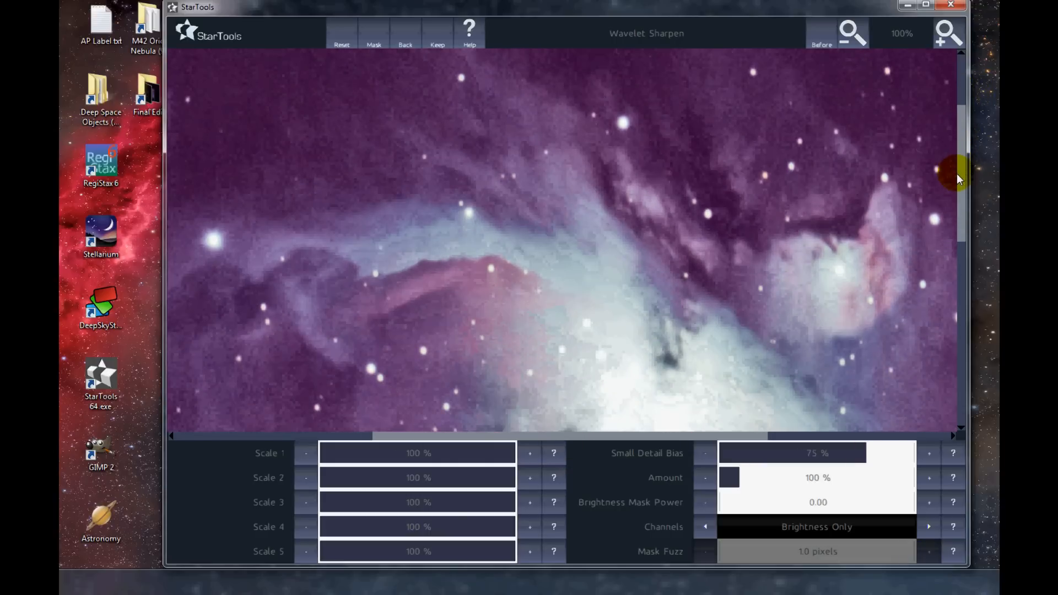
left_click(818, 38)
left_click(817, 38)
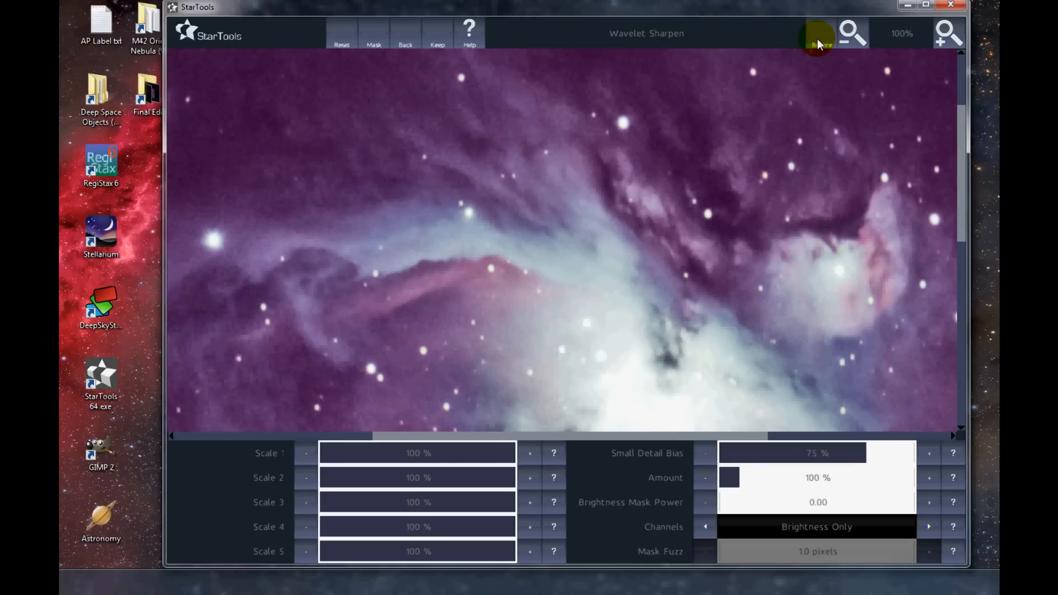
Step: Compare the sharpened nebula with the original at 50% zoom and keep the sharpening
left_click(853, 34)
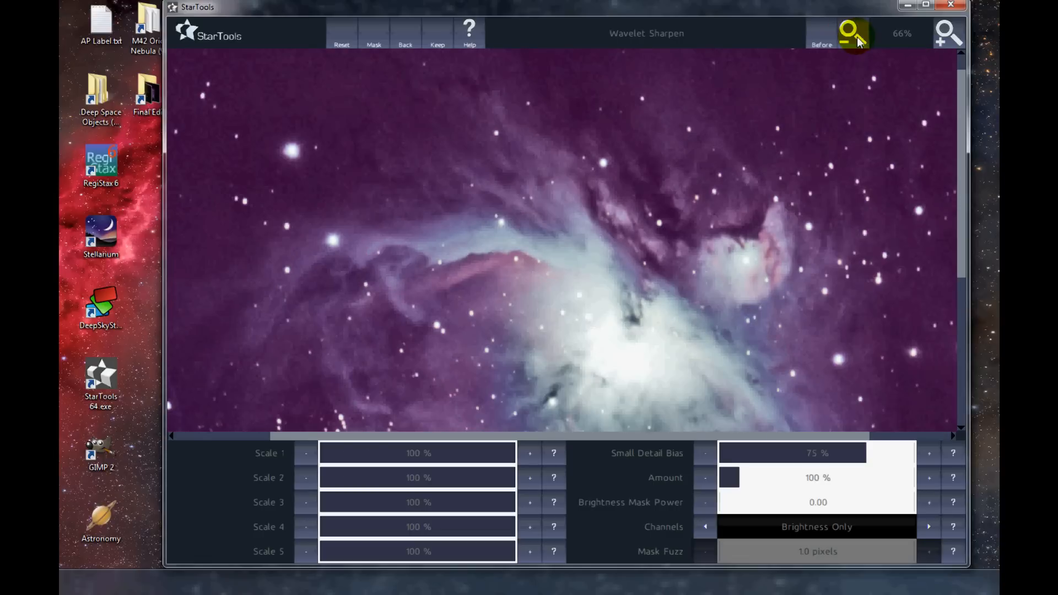
left_click(857, 36)
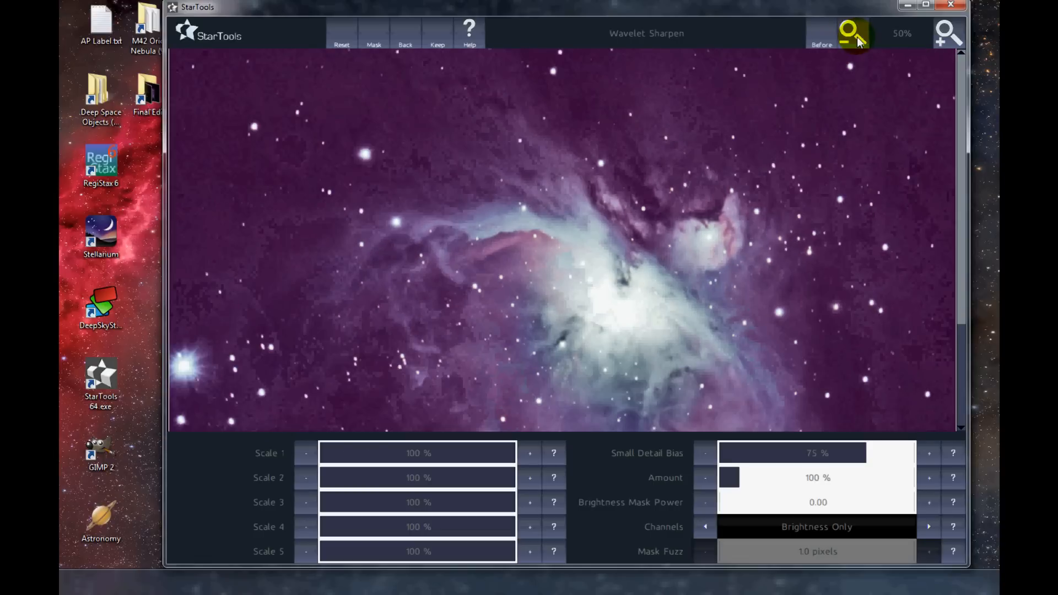
left_click(818, 42)
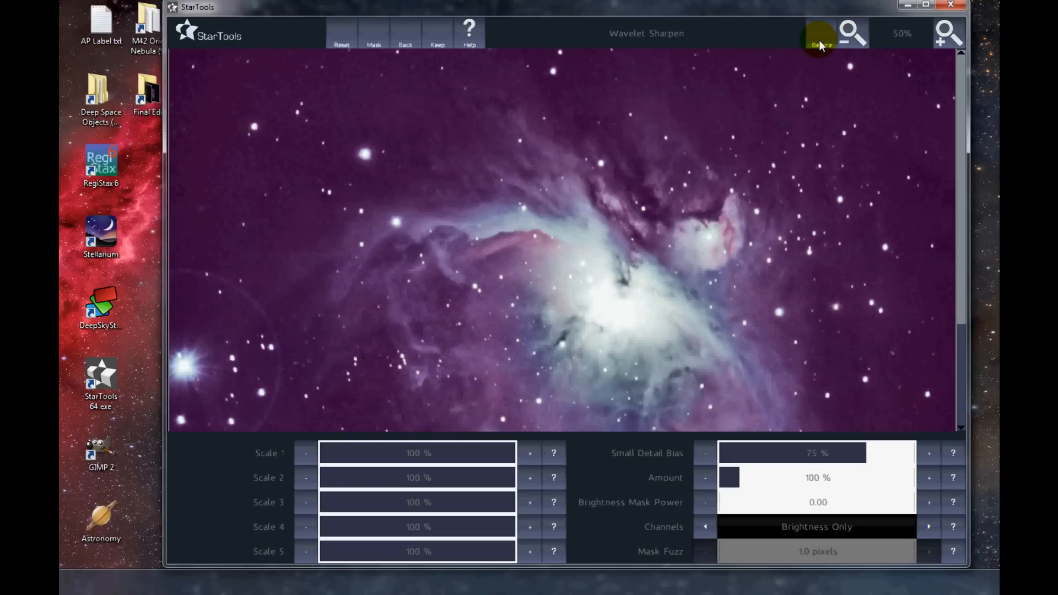
left_click(818, 41)
left_click(818, 41)
left_click(819, 43)
left_click(822, 42)
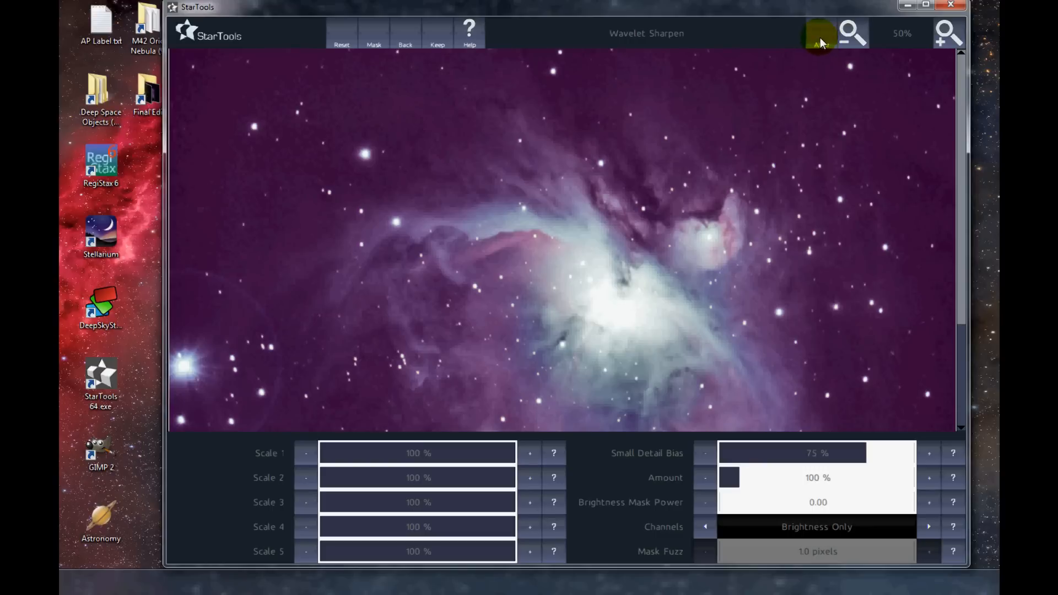
left_click(824, 37)
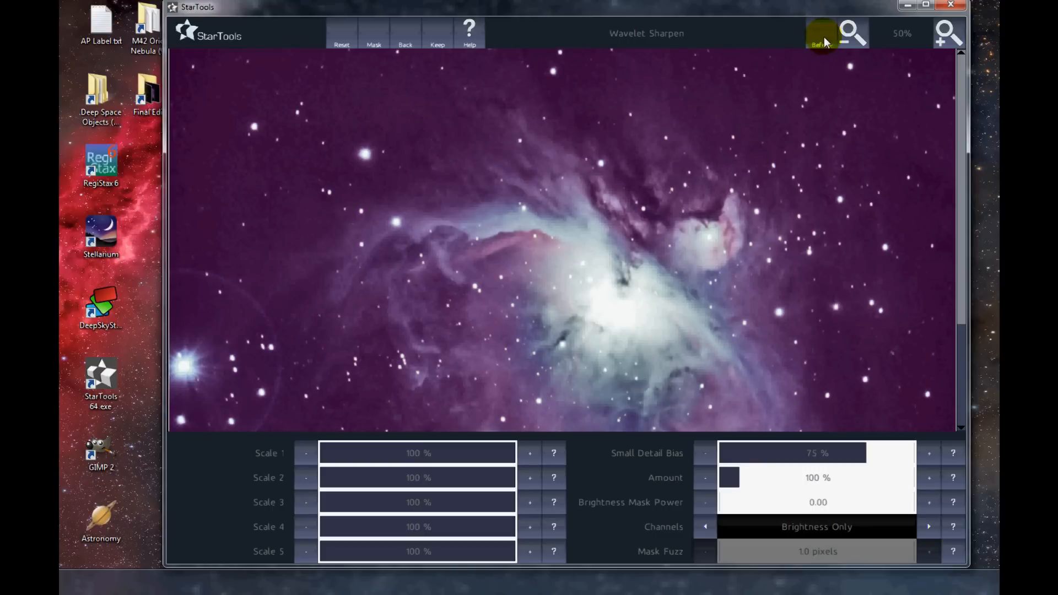
left_click(437, 40)
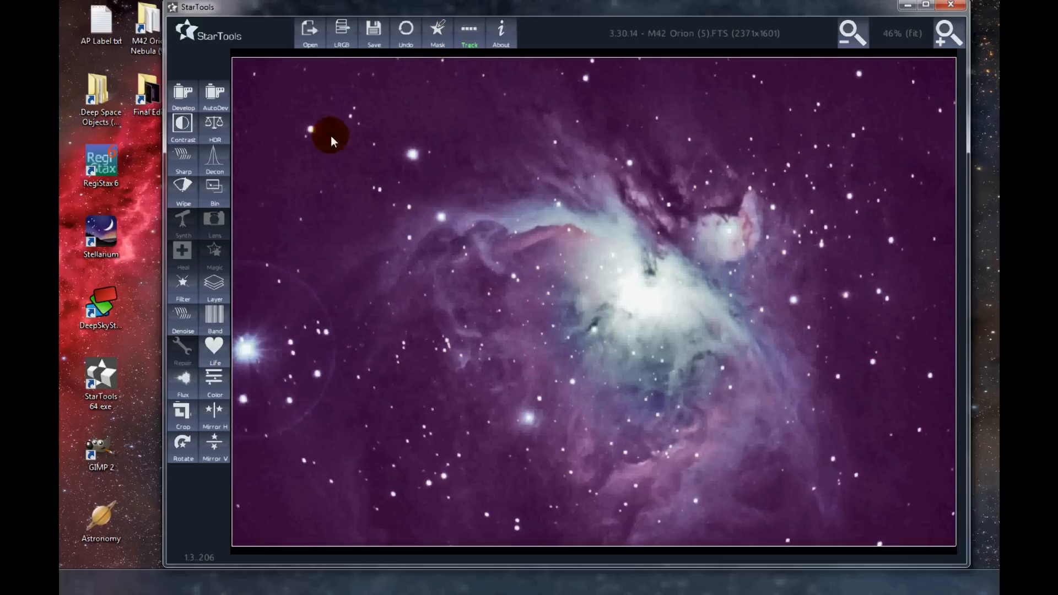
Step: Auto-generate a star mask for Deconvolution and clear its tiny specks by shrinking and regrowing it
left_click(217, 166)
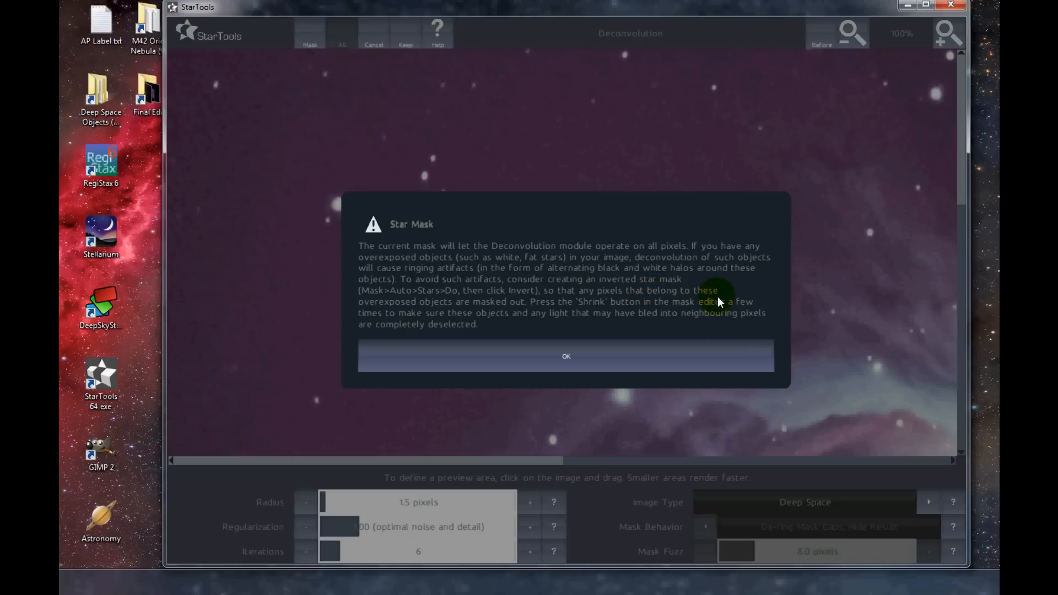
left_click(569, 368)
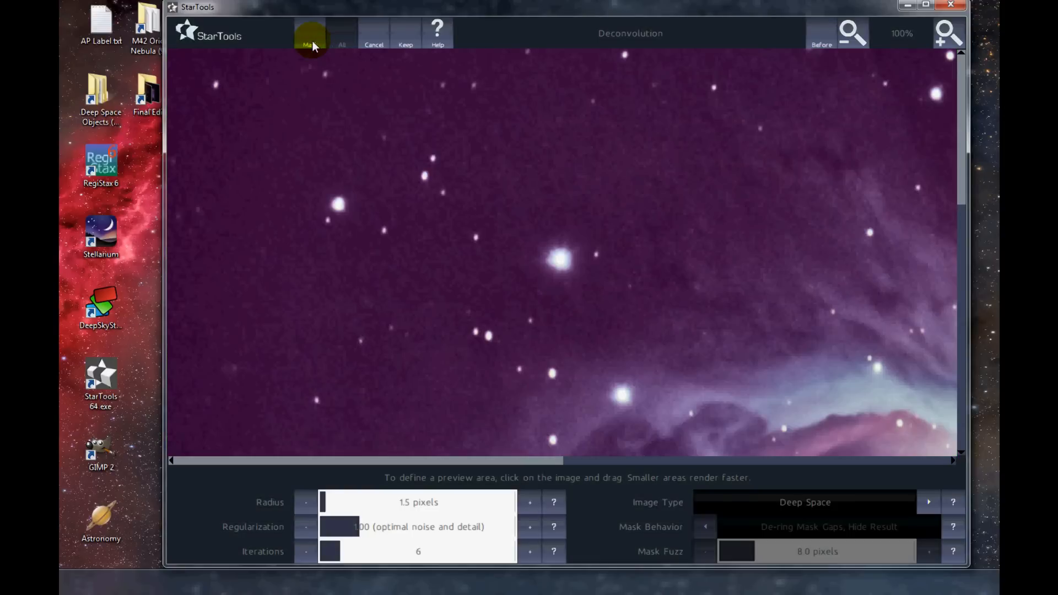
left_click(311, 43)
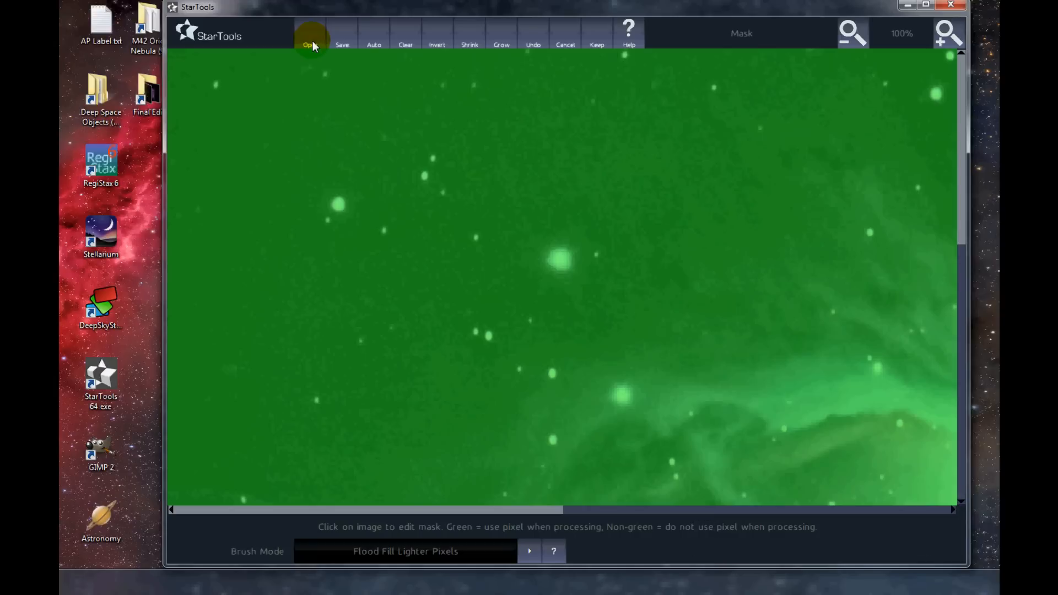
left_click(378, 43)
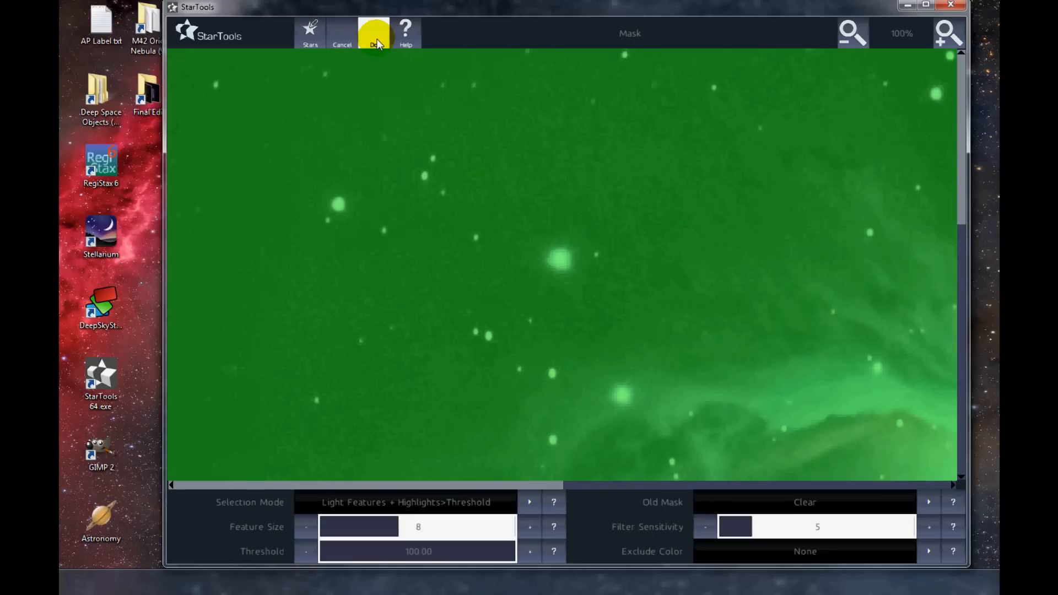
left_click(376, 42)
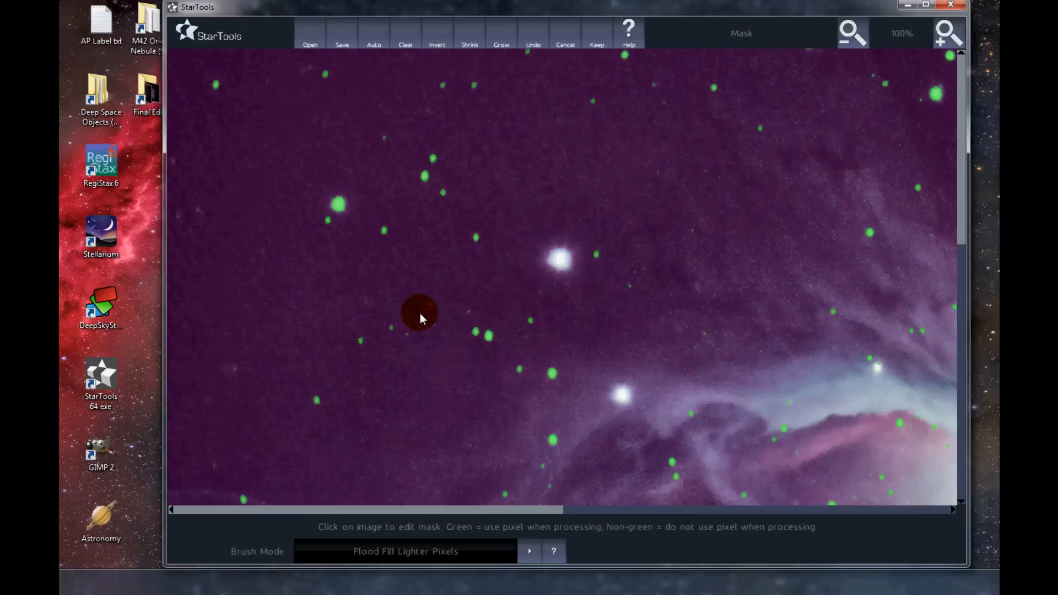
left_click(931, 37)
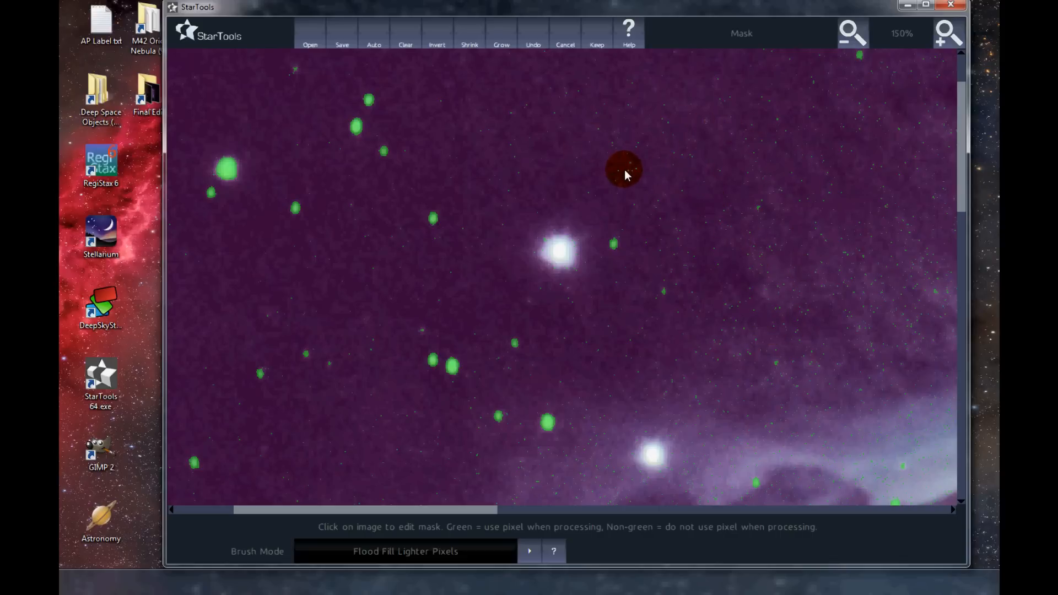
left_click(473, 42)
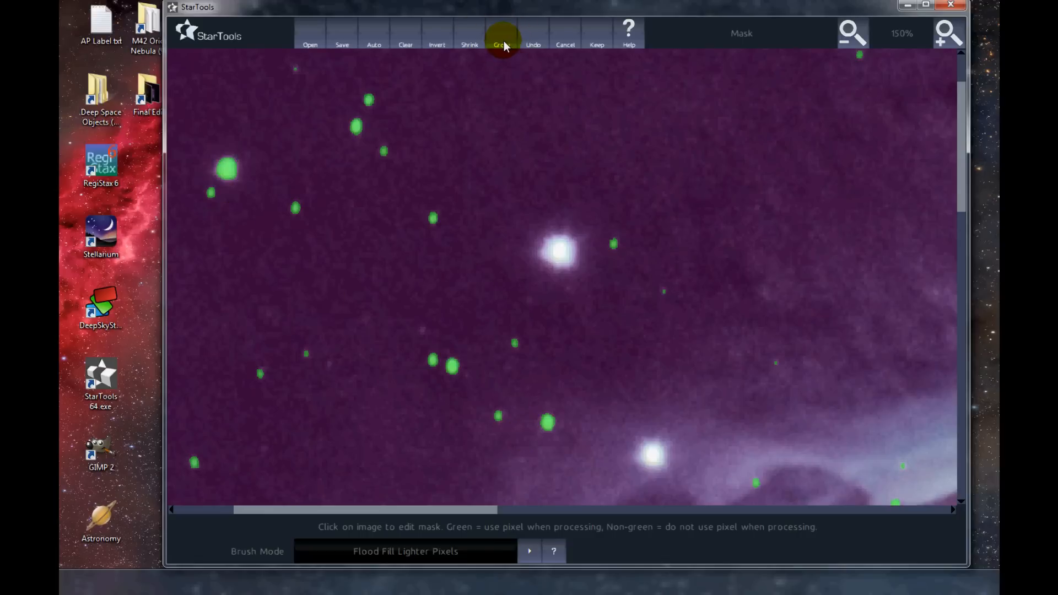
Step: Add the missed bright stars along the nebula's upper arc and beside its core to the mask with Flood Fill Lighter Pixels
left_click(848, 41)
left_click(848, 41)
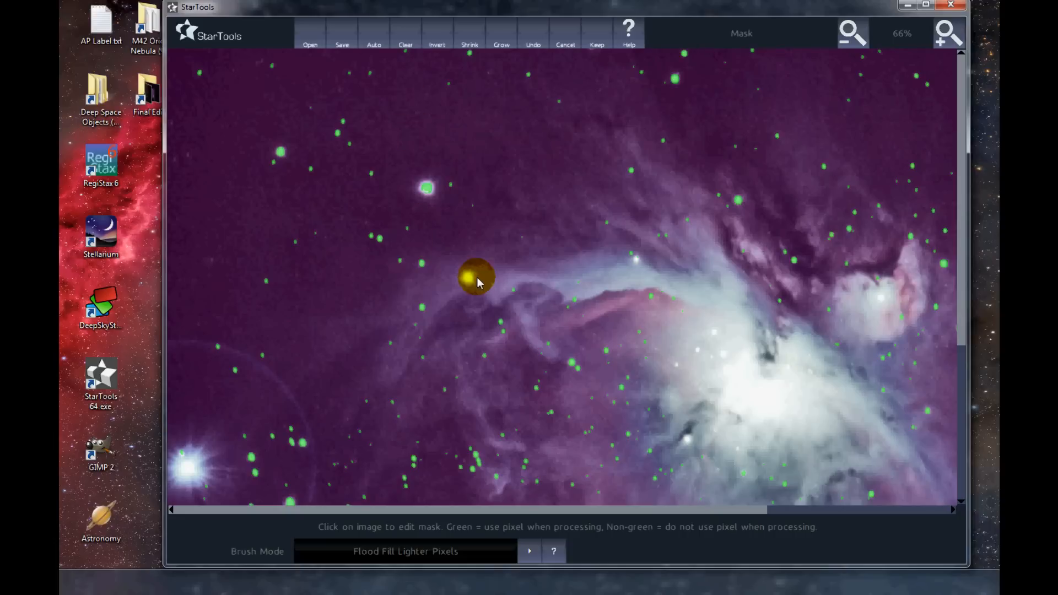
left_click(471, 280)
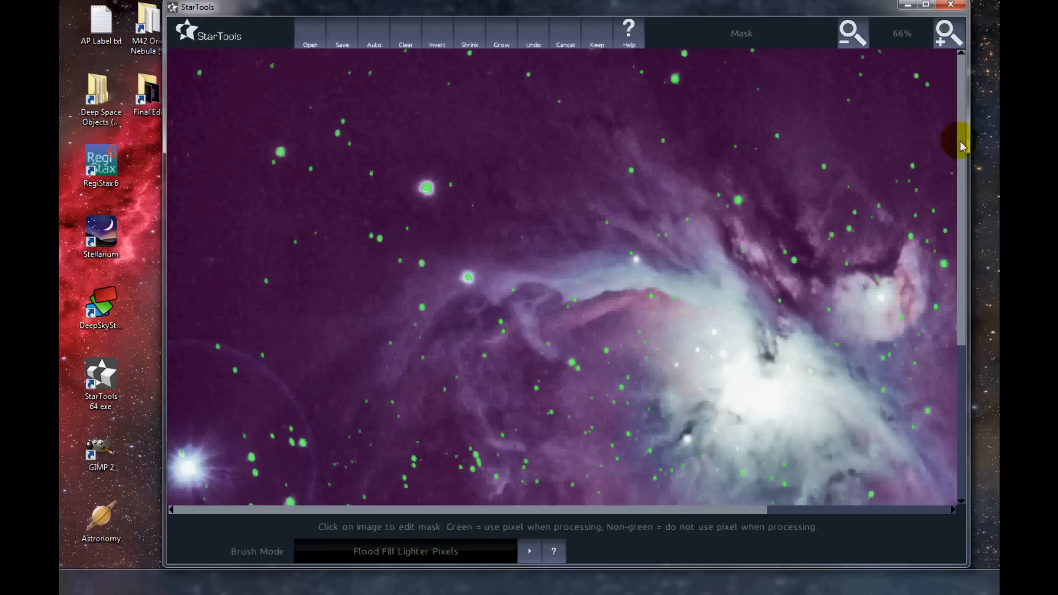
left_click(636, 260)
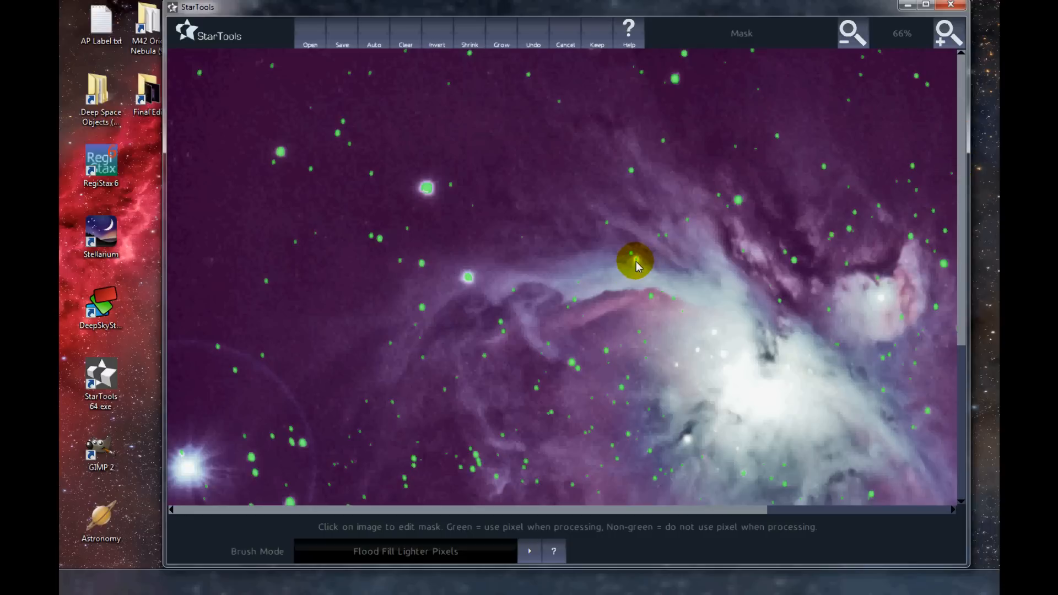
left_click(929, 52)
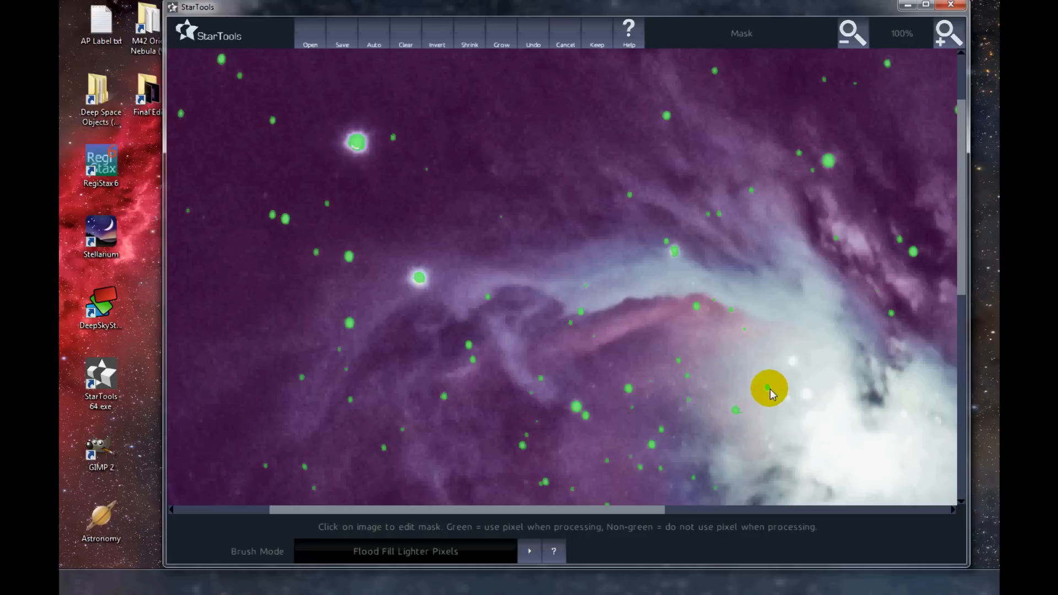
left_click(808, 399)
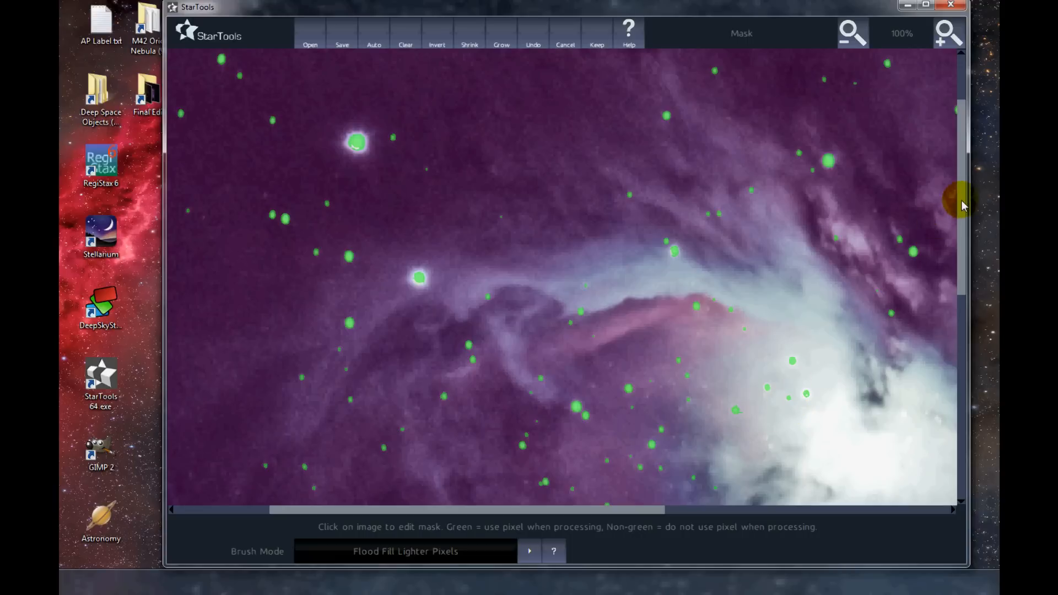
Step: Add the missed bright stars below and beside the nebula's core to the mask, including the one with a wide blue halo
left_click_drag(960, 200, 961, 375)
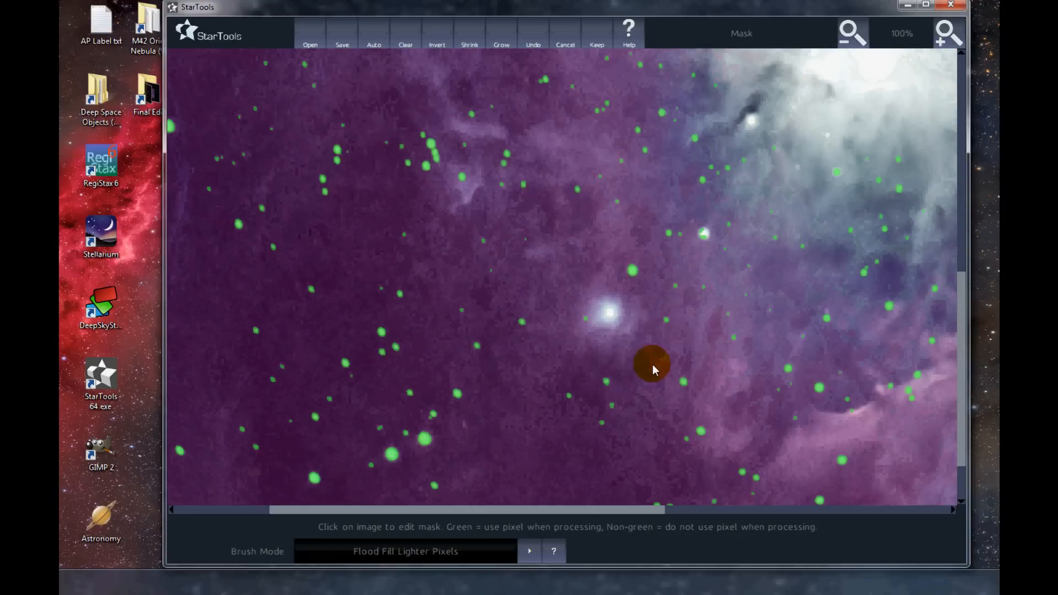
left_click(701, 236)
left_click(609, 312)
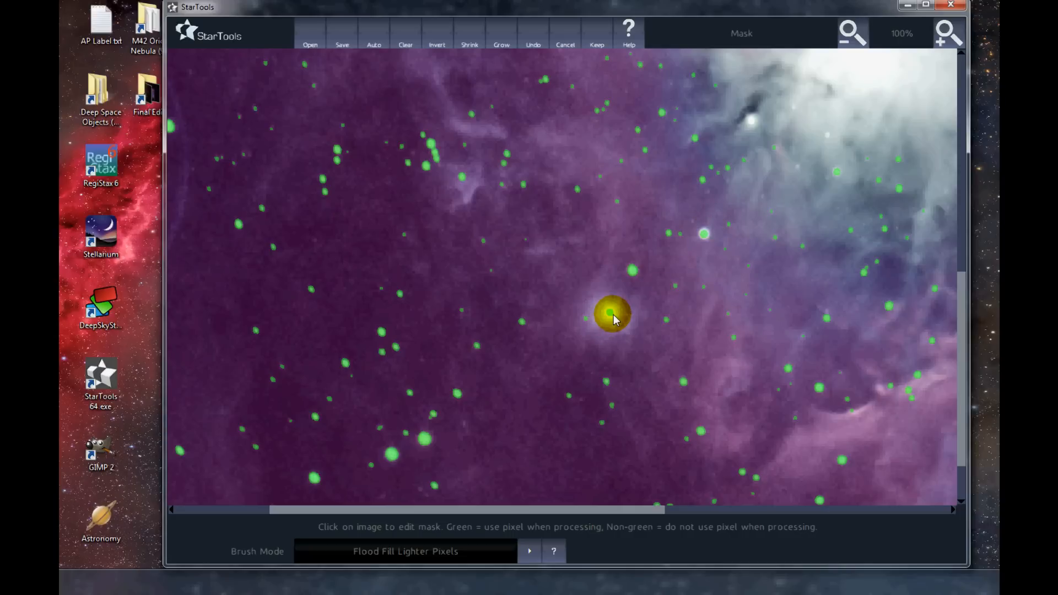
left_click(752, 121)
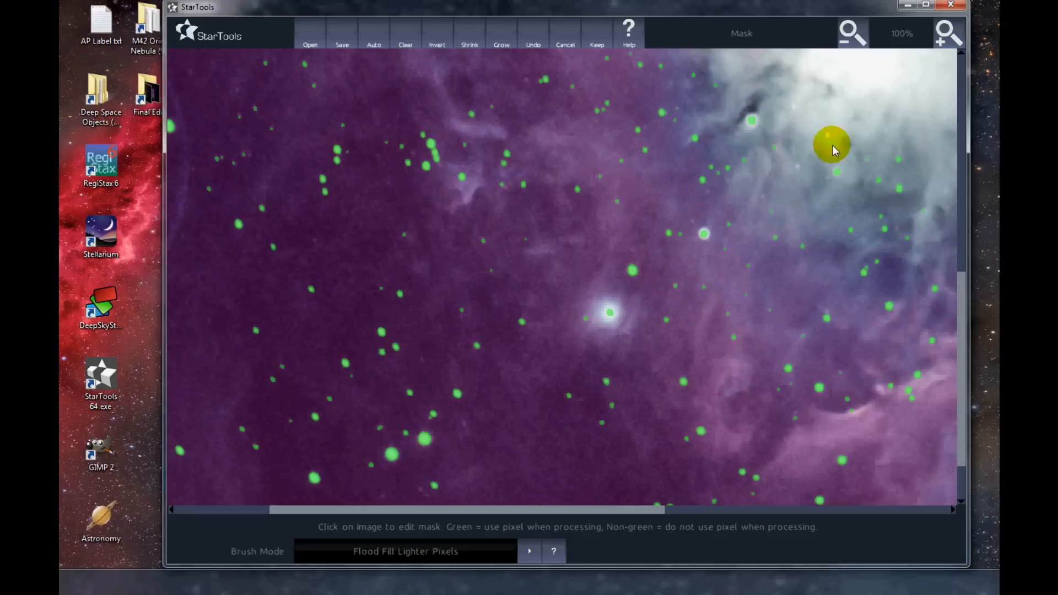
left_click(827, 141)
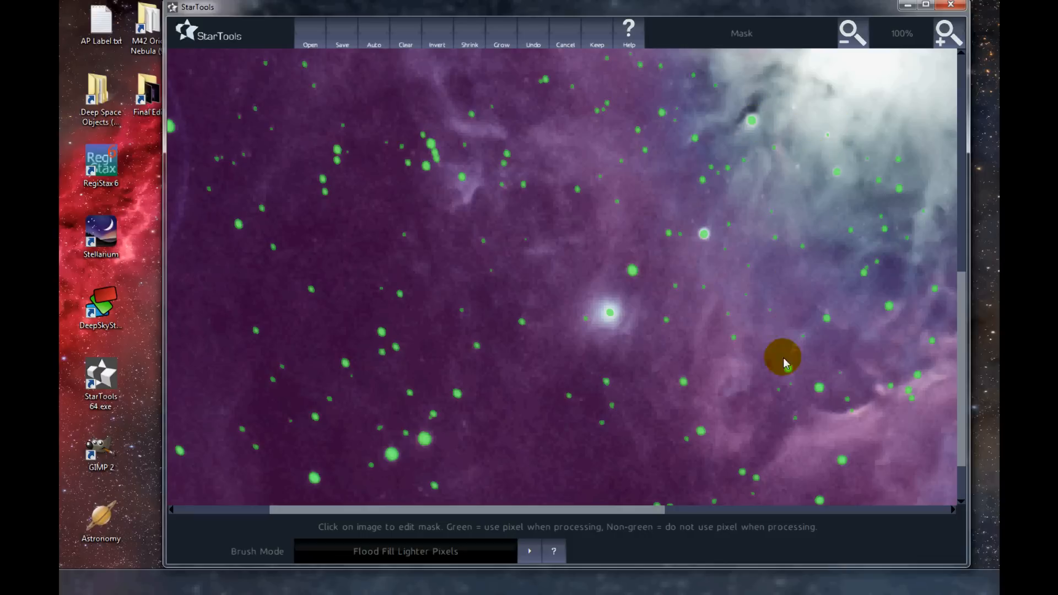
Step: Fill the partly masked star below the large spiked star and extend the mask over the blue-haloed star below the core
left_click_drag(415, 508, 356, 509)
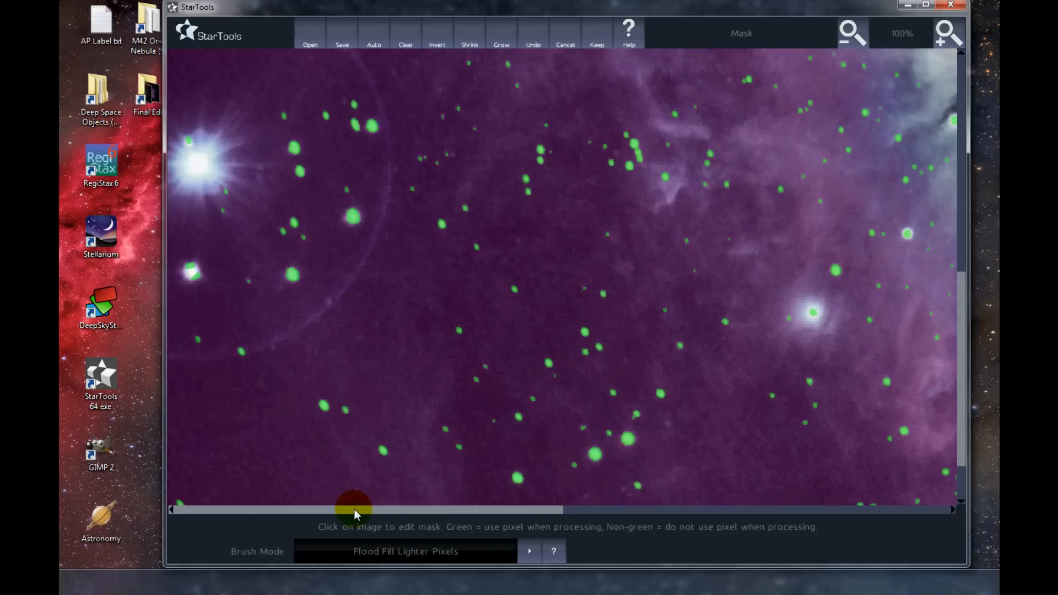
left_click(188, 278)
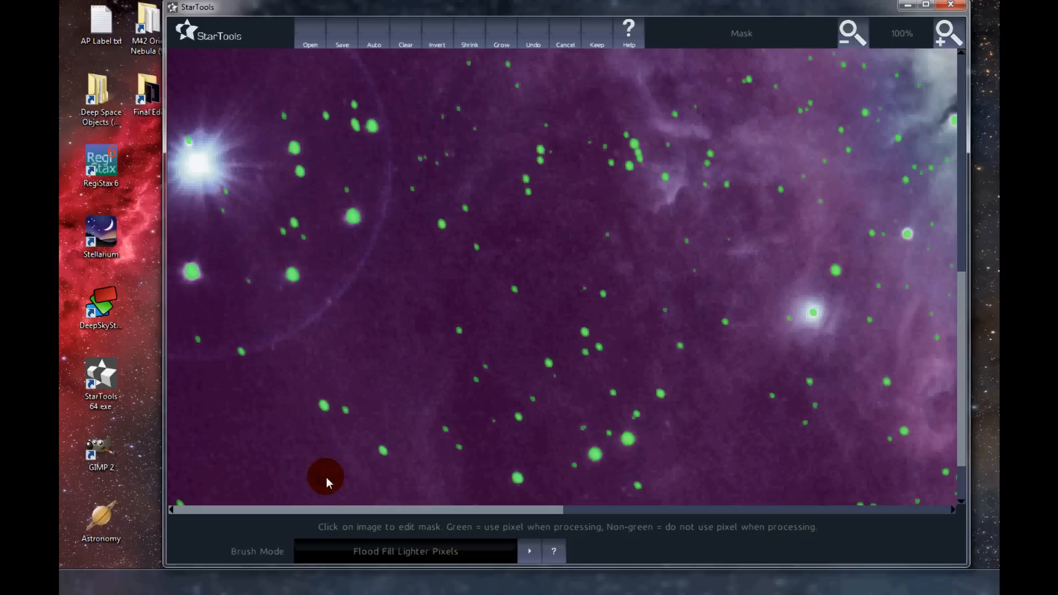
left_click_drag(316, 511, 490, 514)
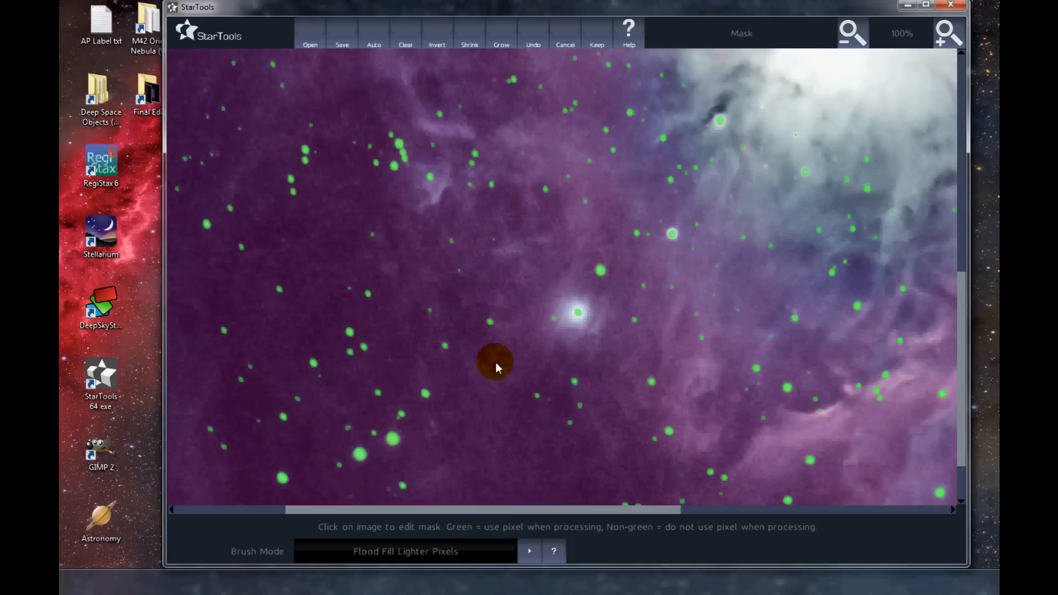
left_click(579, 317)
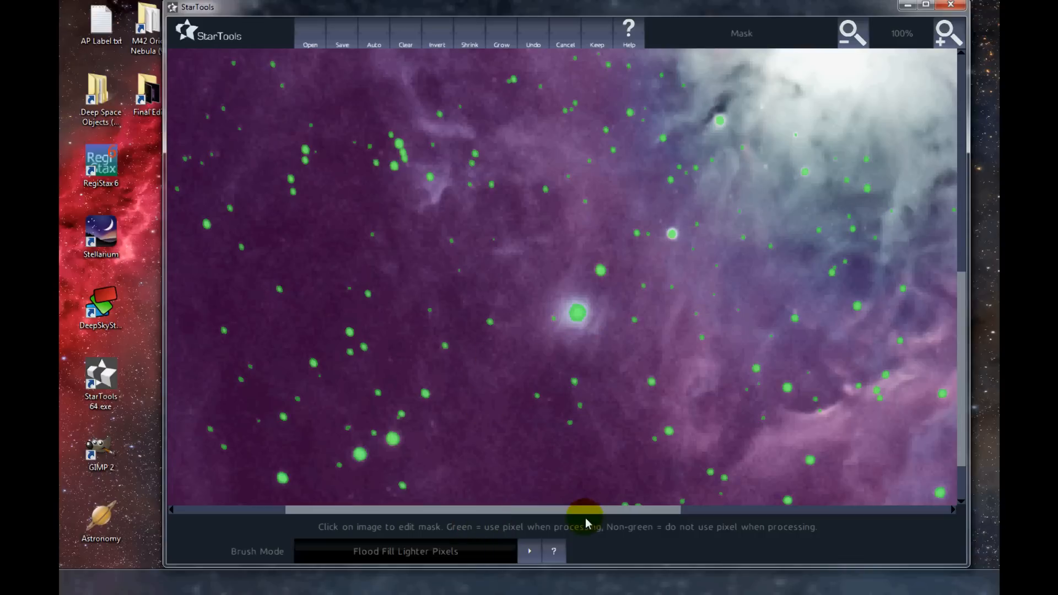
Step: Check the star mask across the rest of the nebula, then invert it and keep it for Deconvolution
left_click_drag(582, 510, 733, 526)
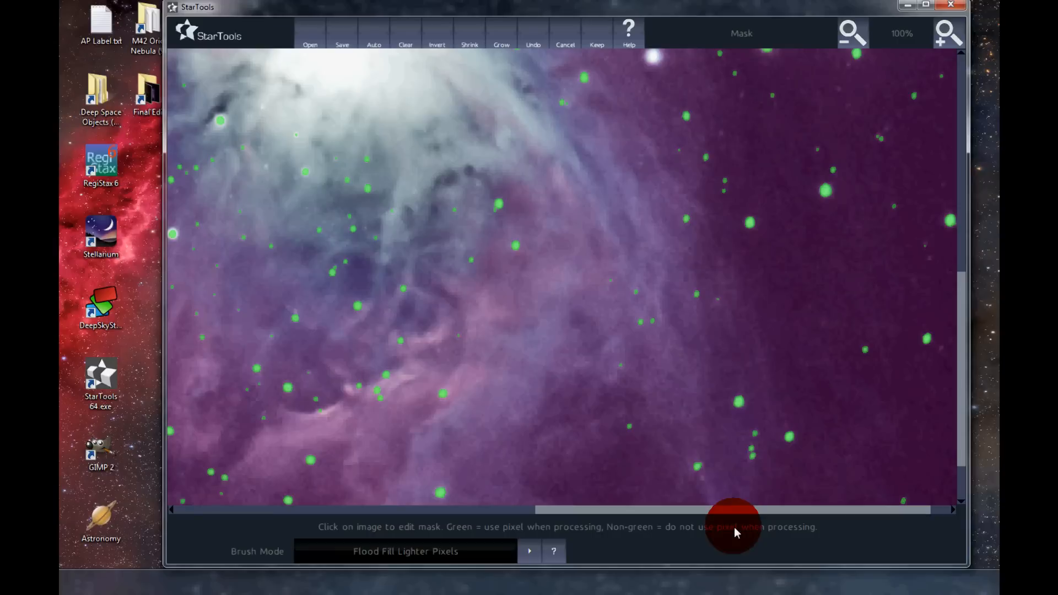
left_click_drag(958, 409, 958, 292)
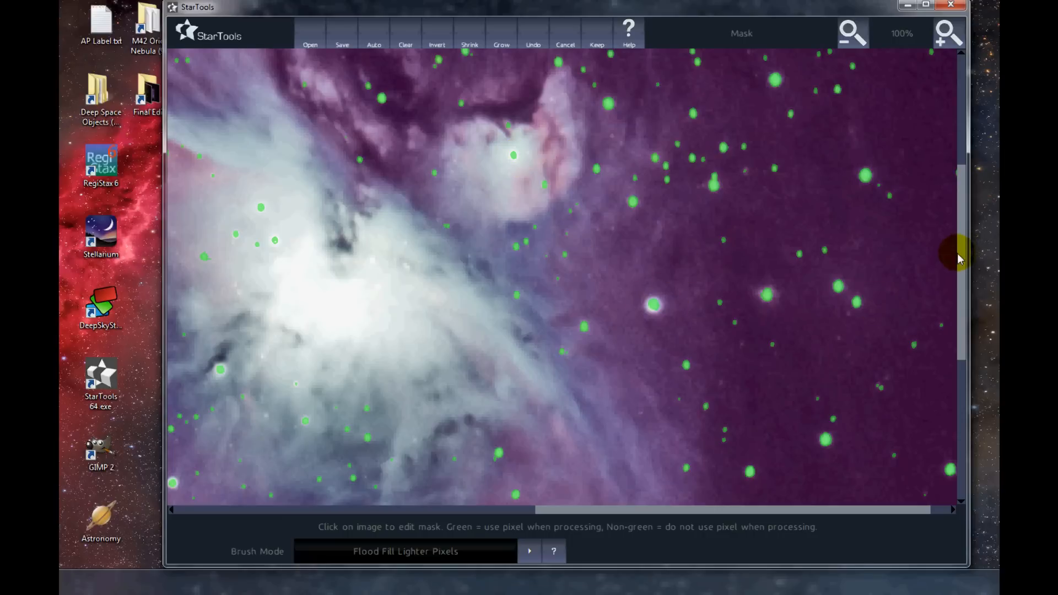
left_click_drag(959, 253, 954, 323)
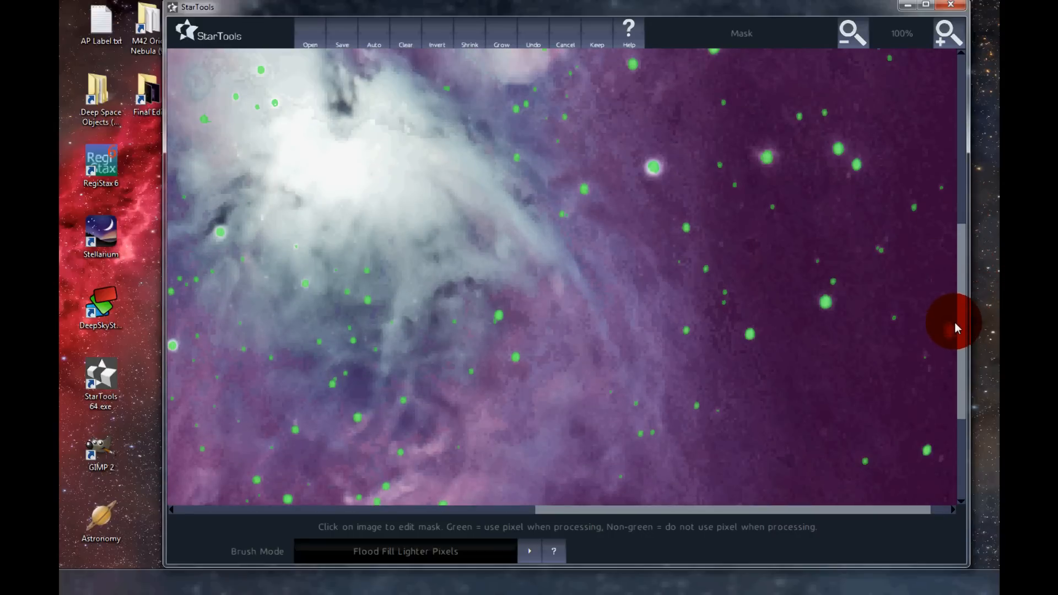
left_click(851, 33)
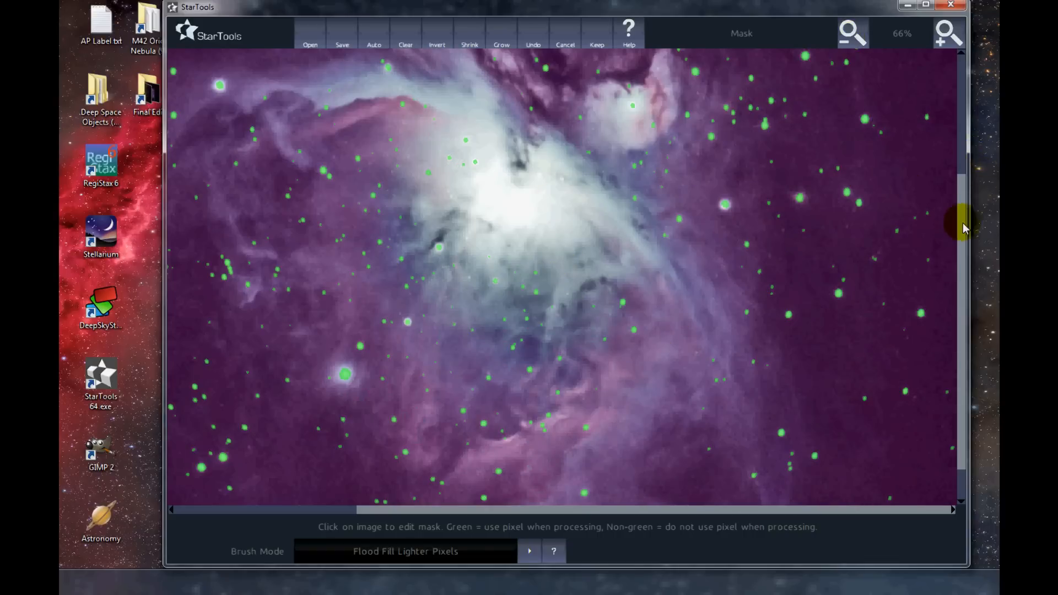
left_click_drag(963, 224, 952, 159)
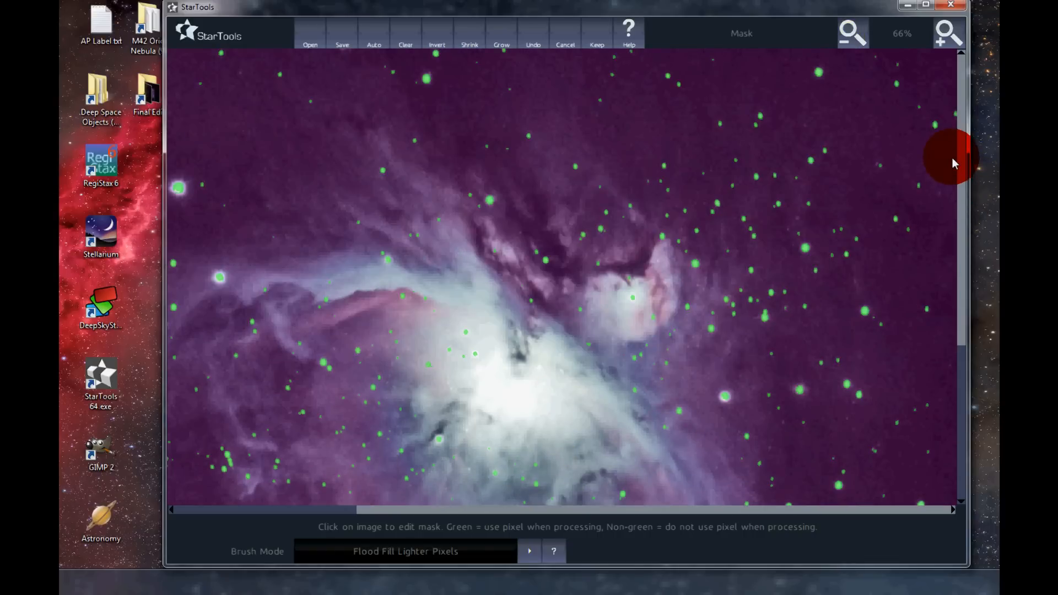
left_click(438, 40)
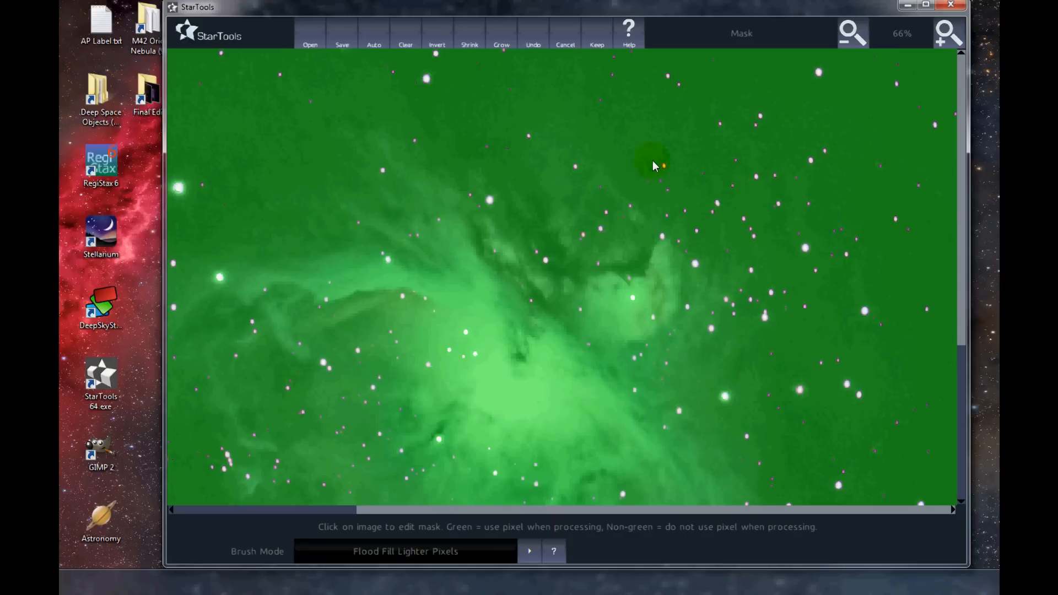
left_click(598, 44)
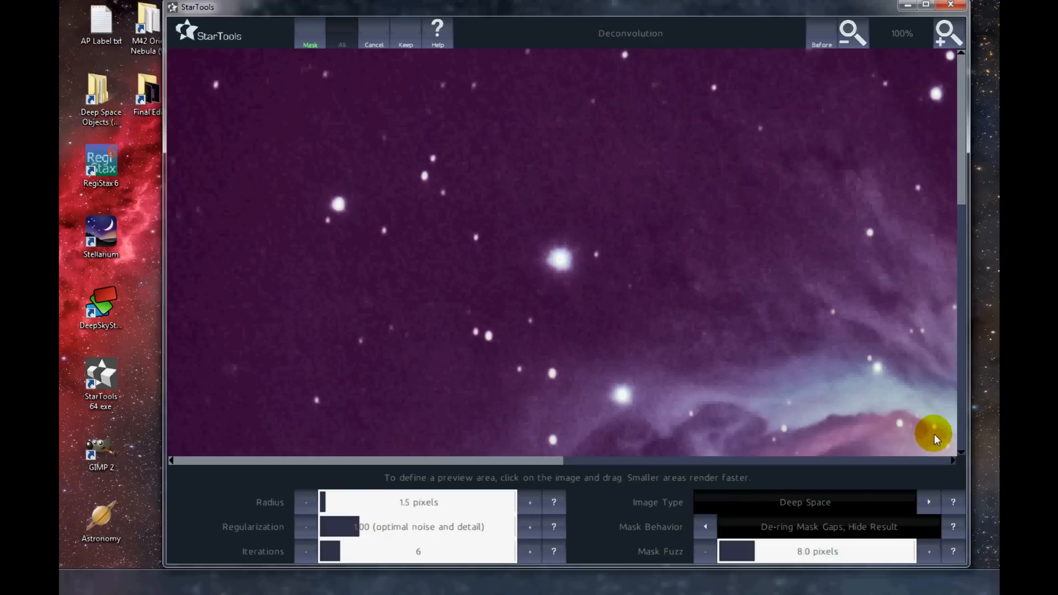
Step: Compare the deconvolved image with the original at 100% and 50% zoom and keep the deconvolution
left_click(822, 46)
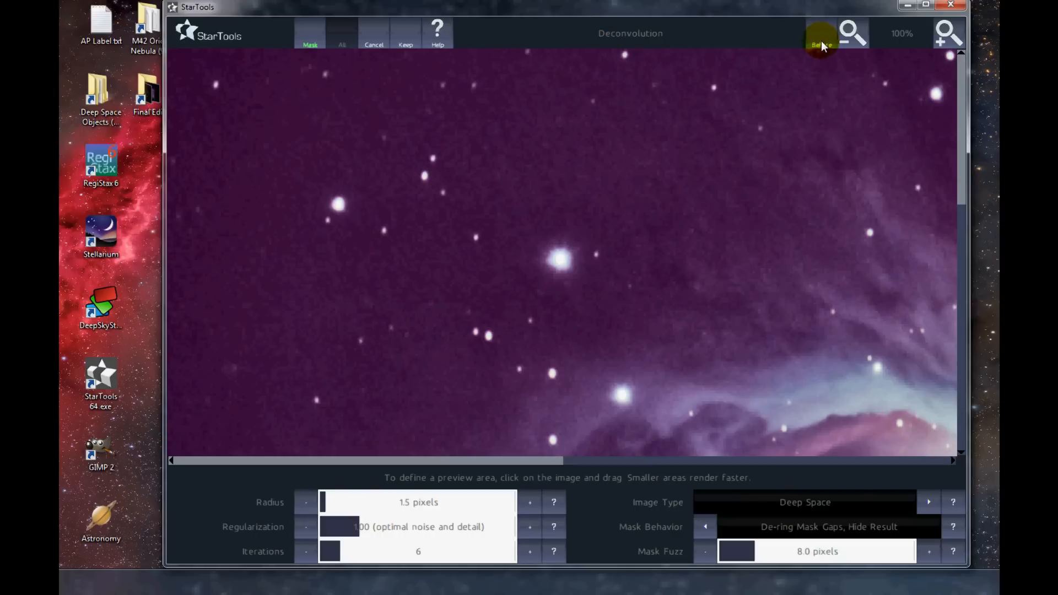
left_click(822, 45)
left_click(607, 462)
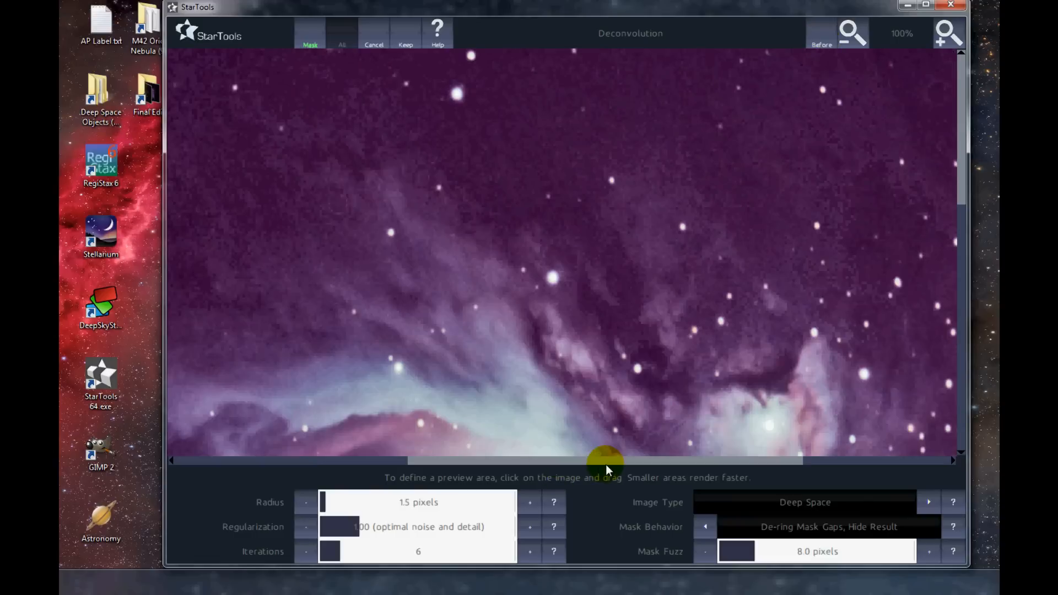
left_click(848, 32)
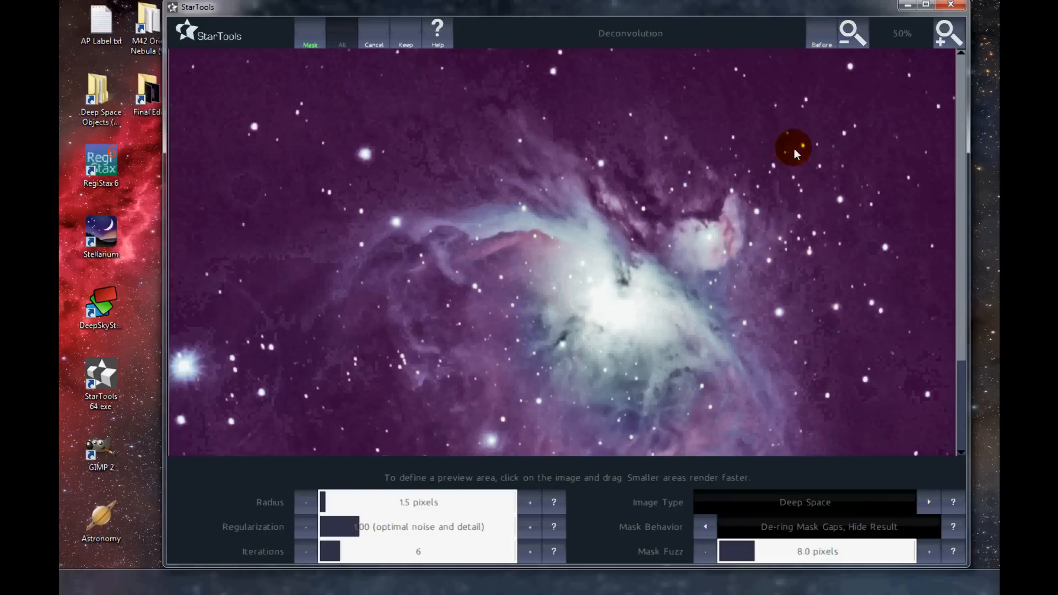
left_click(823, 38)
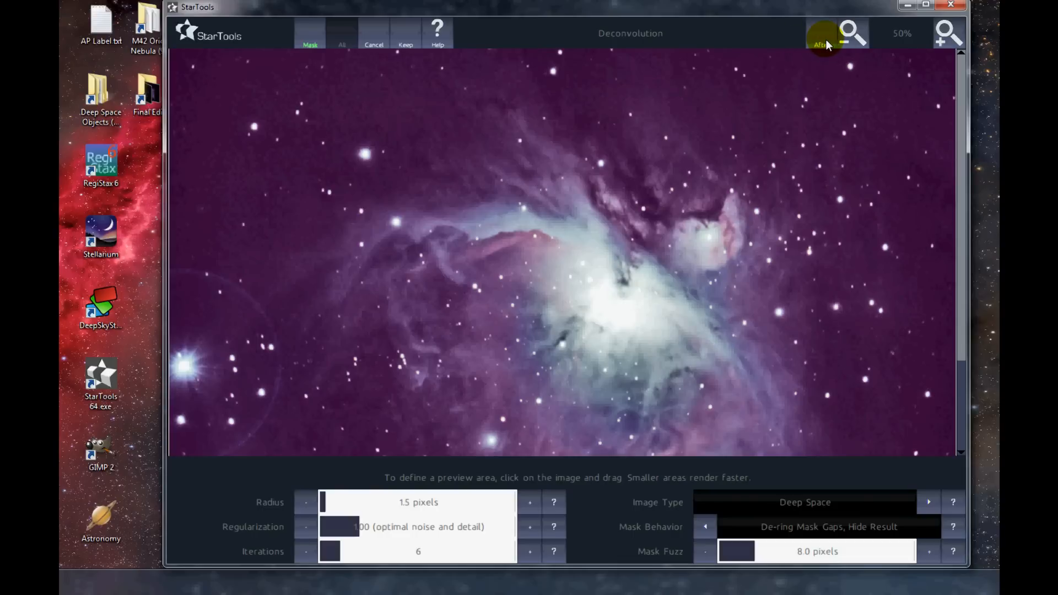
left_click(823, 37)
left_click(574, 353)
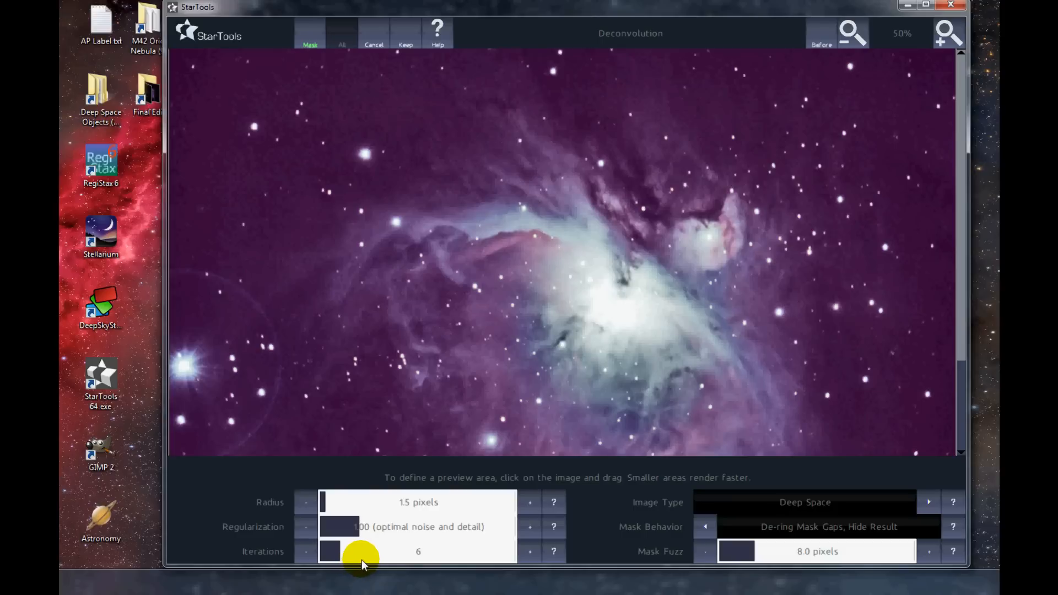
left_click(413, 38)
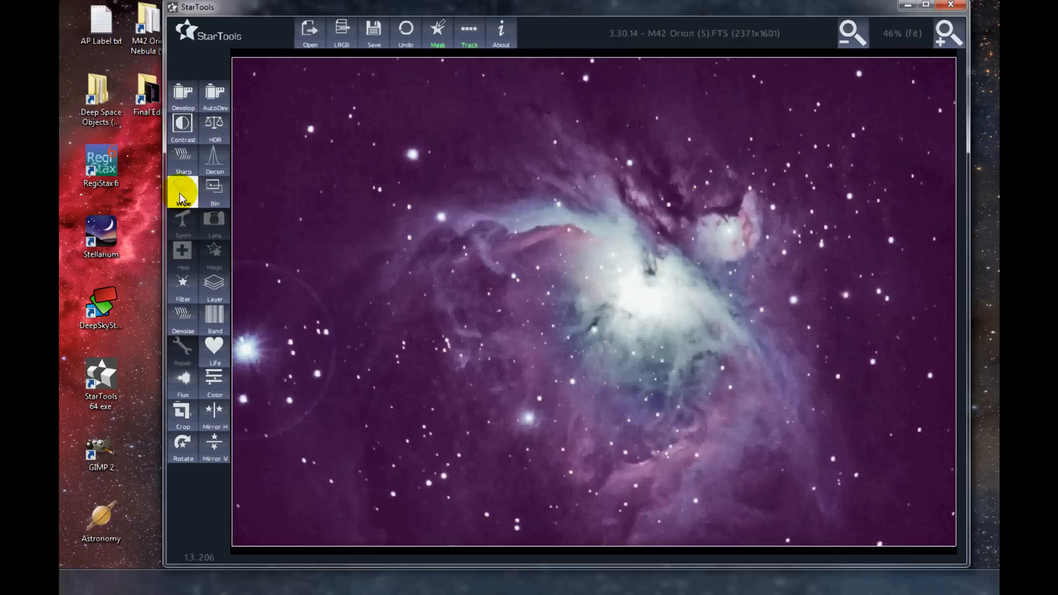
Step: Run Wipe with a fully filled mask and its default gradient settings at 75% aggressiveness, and compare it with the original
left_click(182, 193)
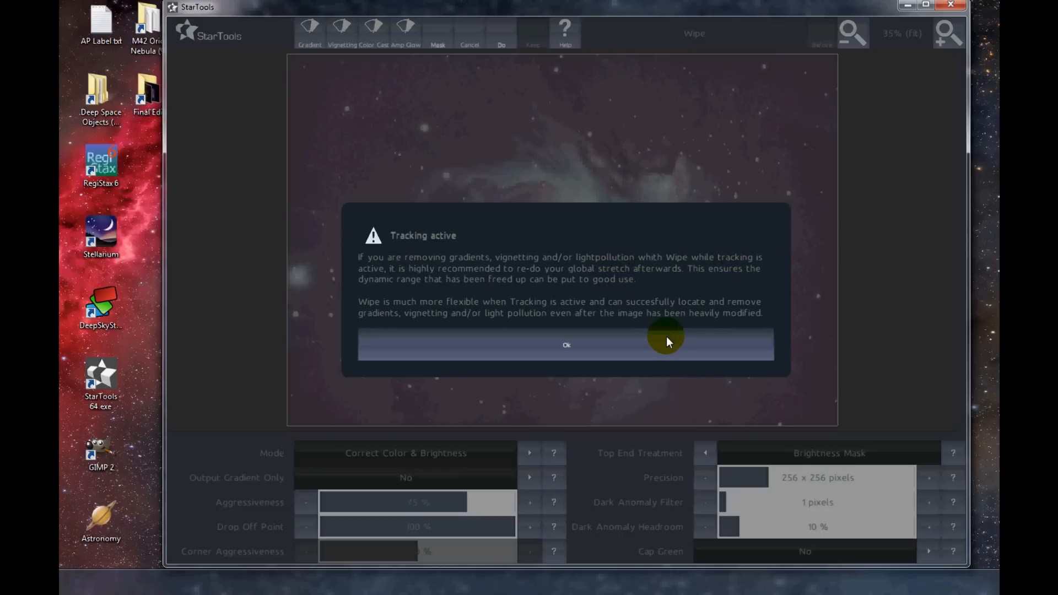
left_click(568, 348)
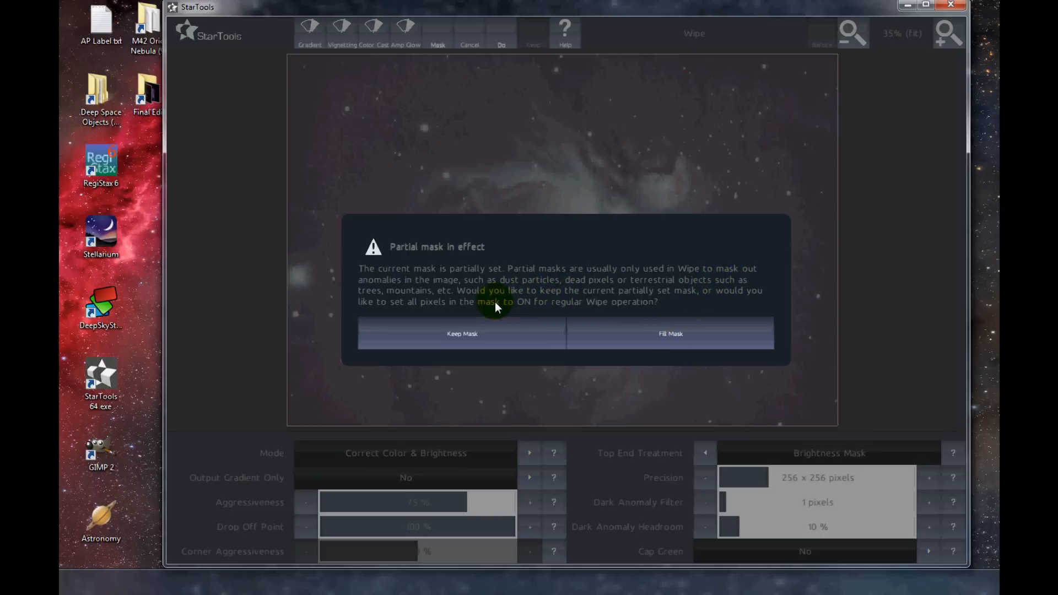
left_click(699, 336)
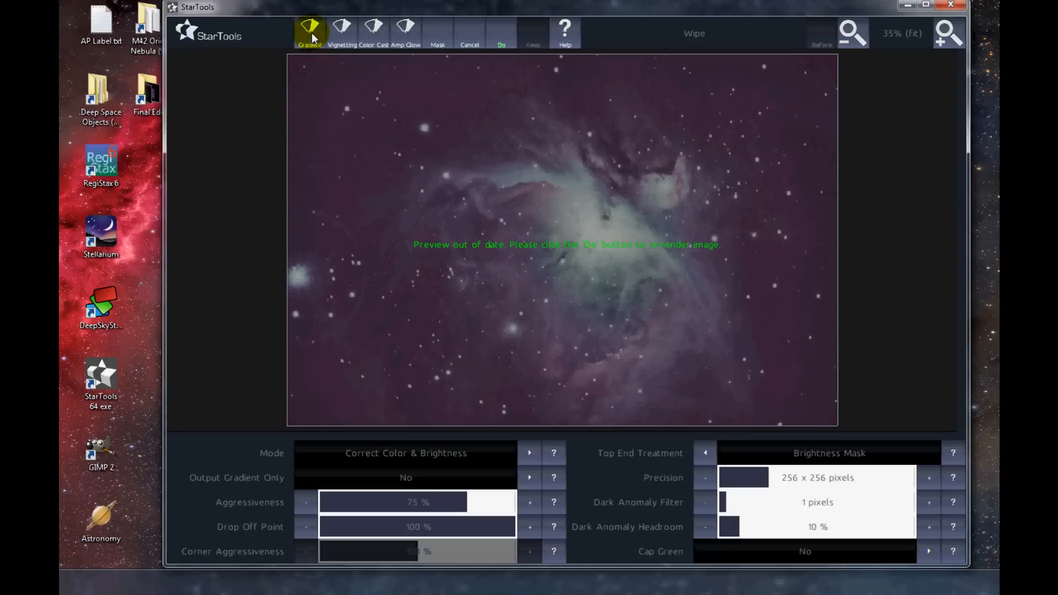
left_click(502, 40)
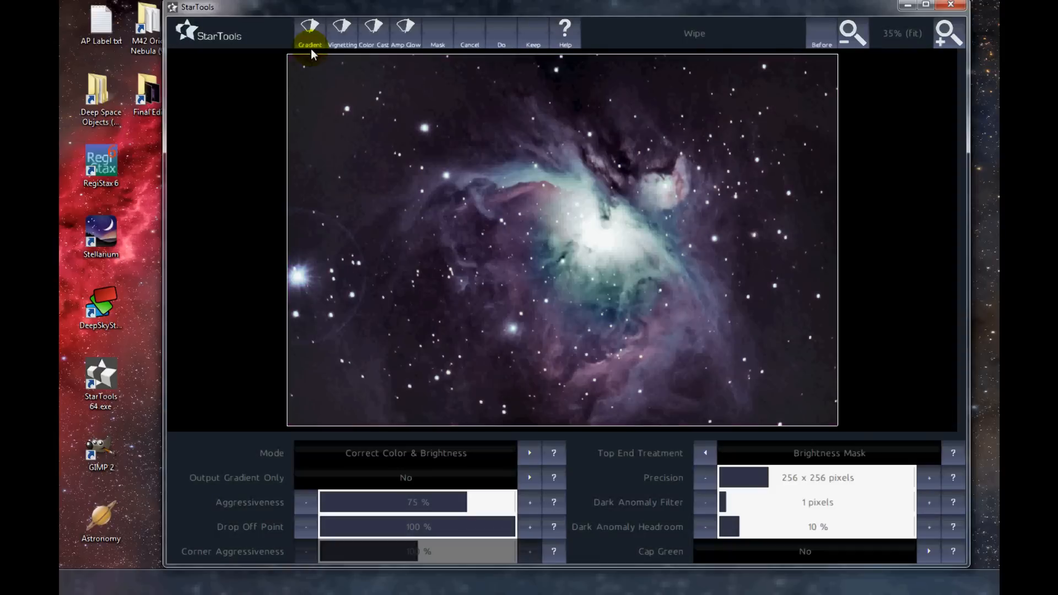
left_click(822, 42)
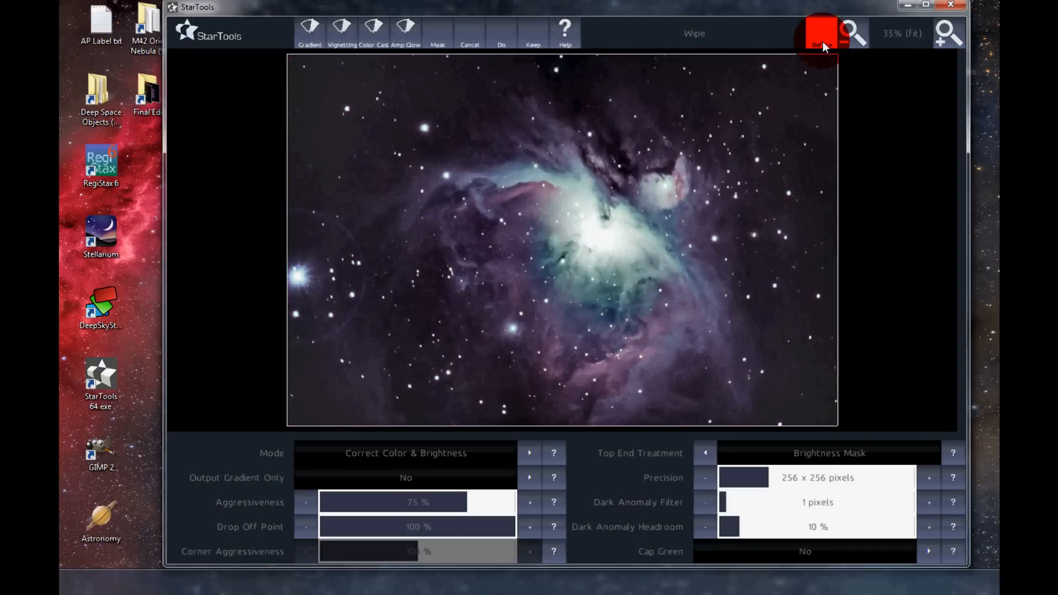
left_click(822, 42)
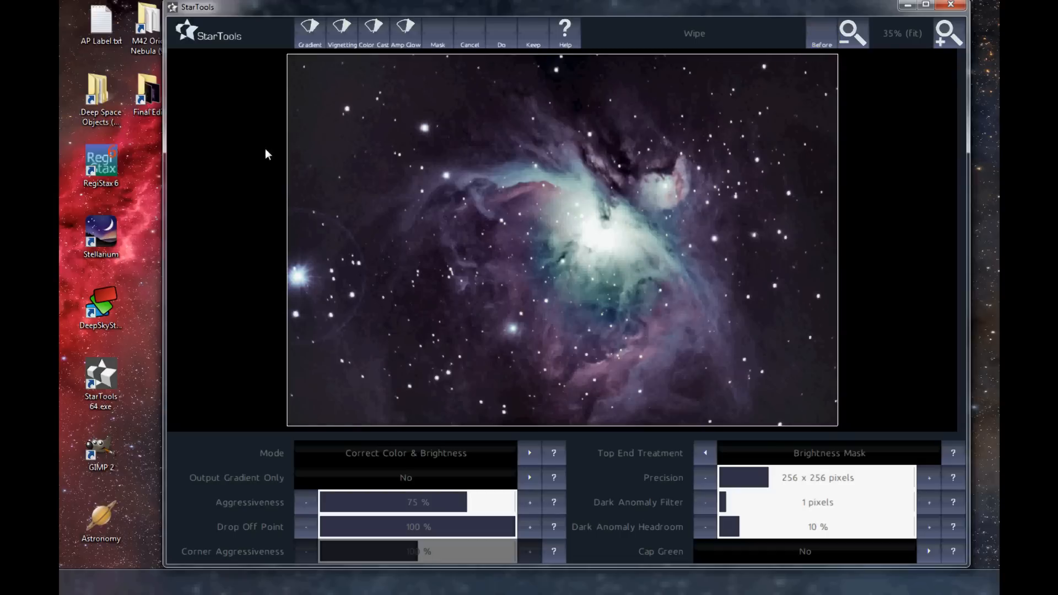
Step: Try Wipe's Vignetting preset with a 0% drop off point and compare the render with the original
left_click(340, 48)
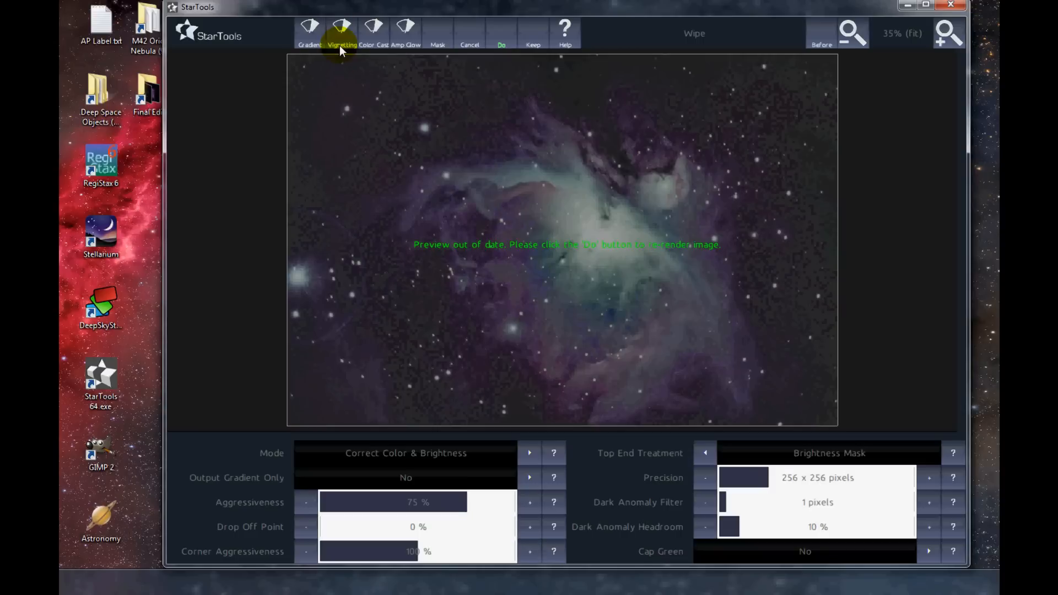
left_click(500, 43)
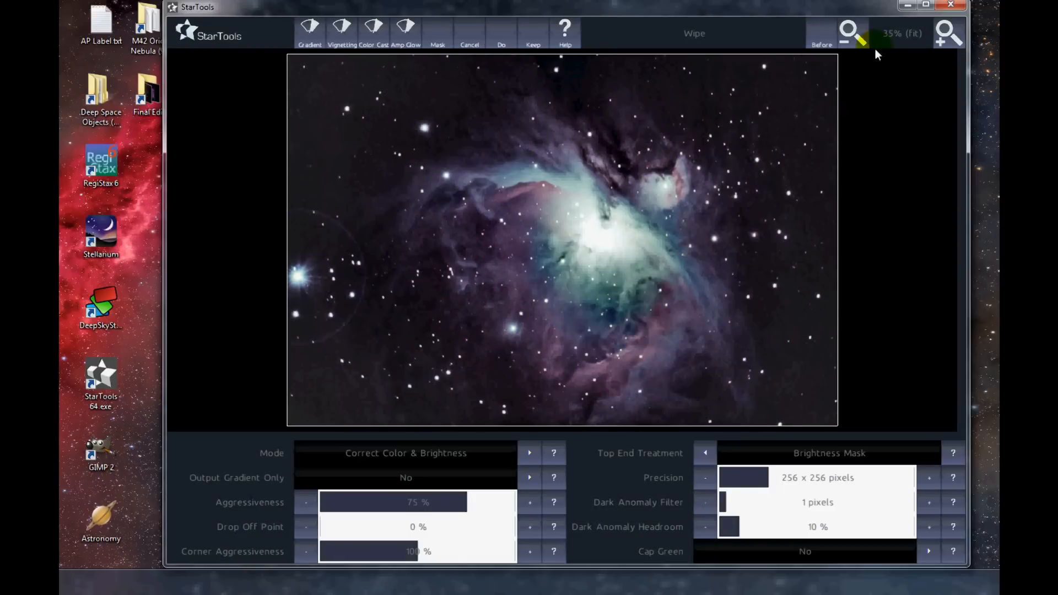
left_click(823, 40)
left_click(823, 40)
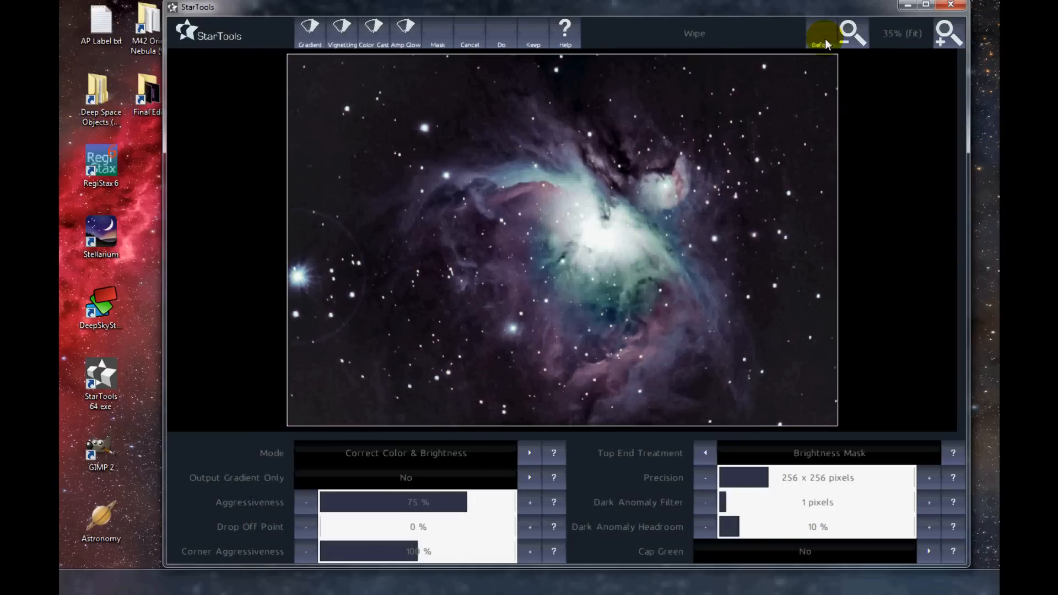
Step: Try Wipe's Color Cast preset, correcting color only at 0% aggressiveness, and compare the render with the original
left_click(378, 38)
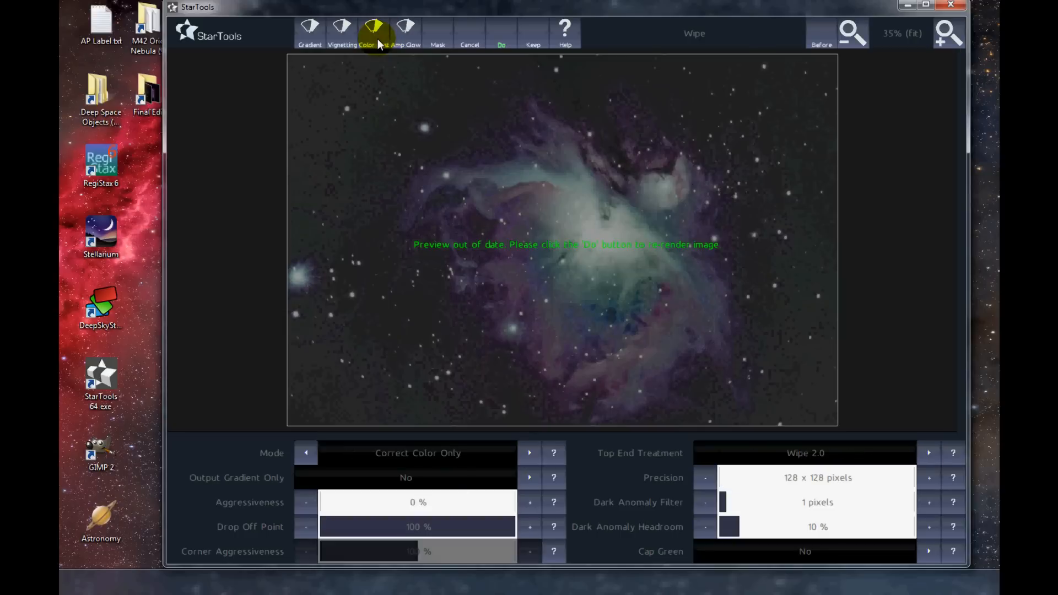
left_click(502, 42)
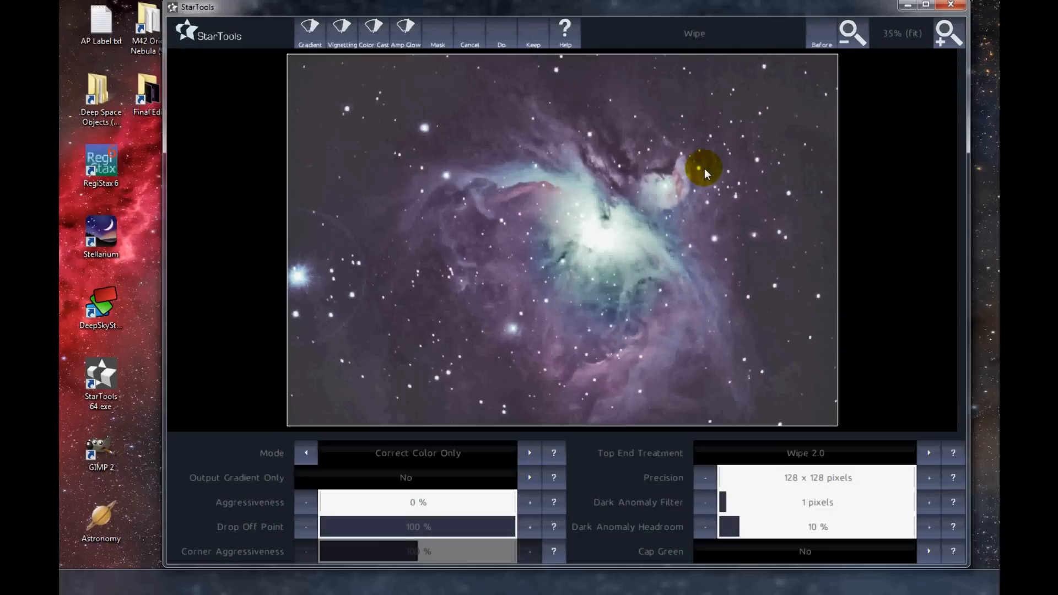
left_click(822, 42)
left_click(823, 42)
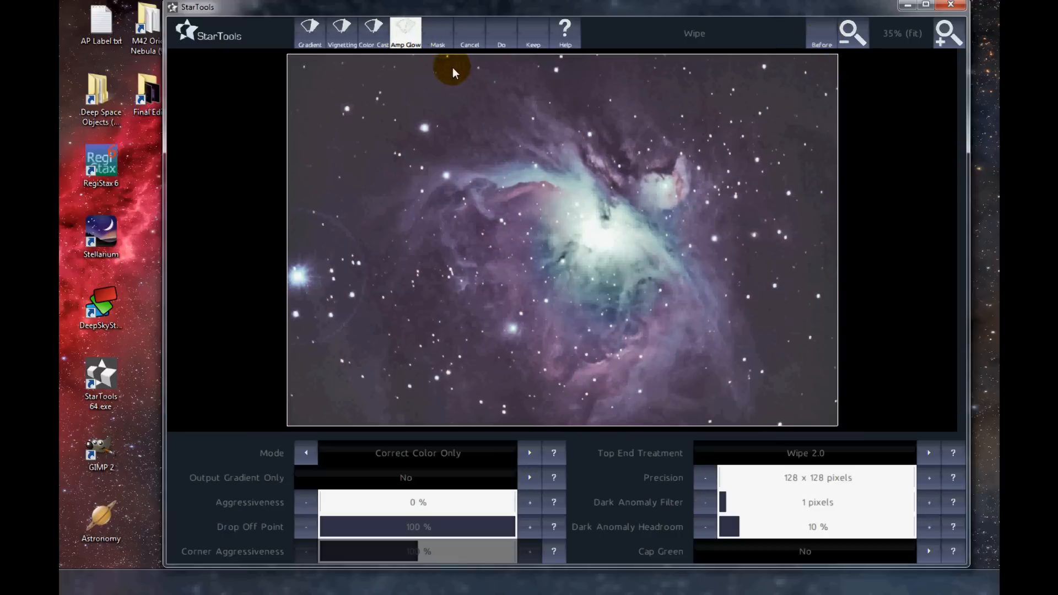
Step: Render Wipe with the Amp Glow preset at 98% aggressiveness and 512 x 512 pixels precision
left_click(420, 45)
left_click(584, 339)
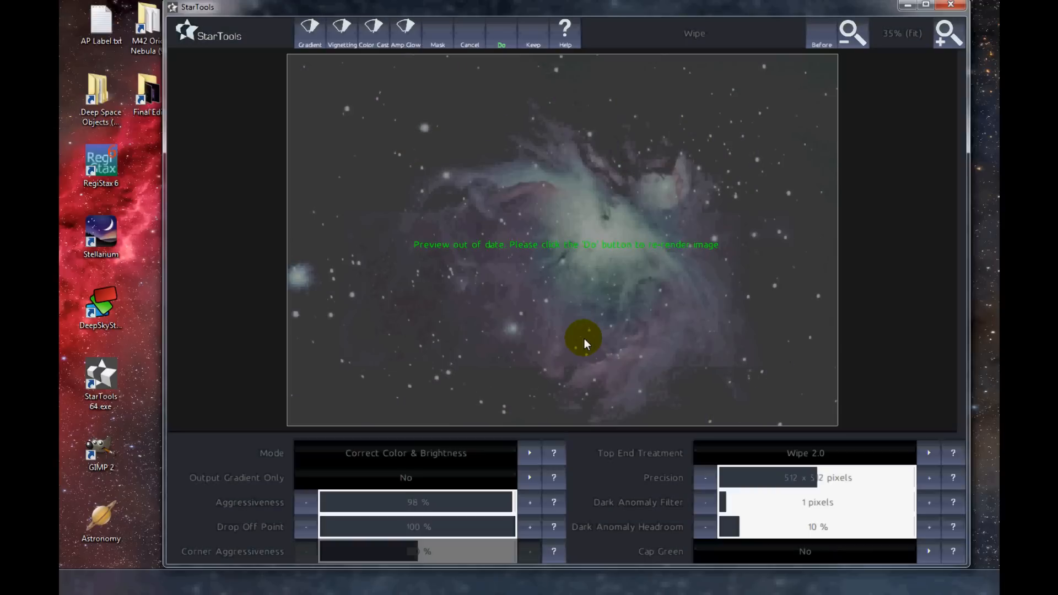
left_click(503, 44)
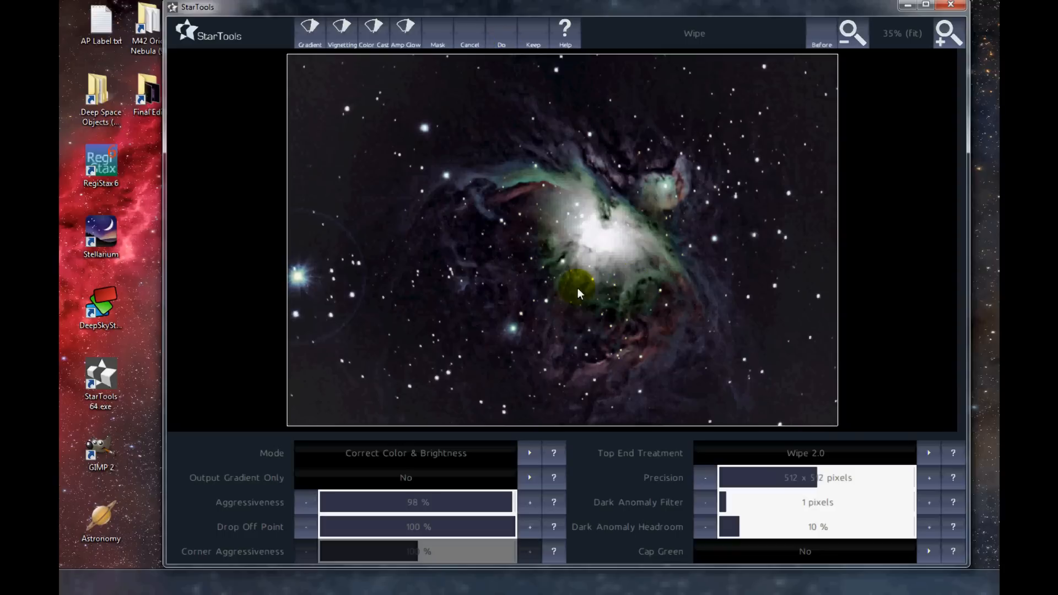
Step: Render Wipe with the Gradient preset at 75% aggressiveness, compare it with the original, and keep the result
left_click(311, 36)
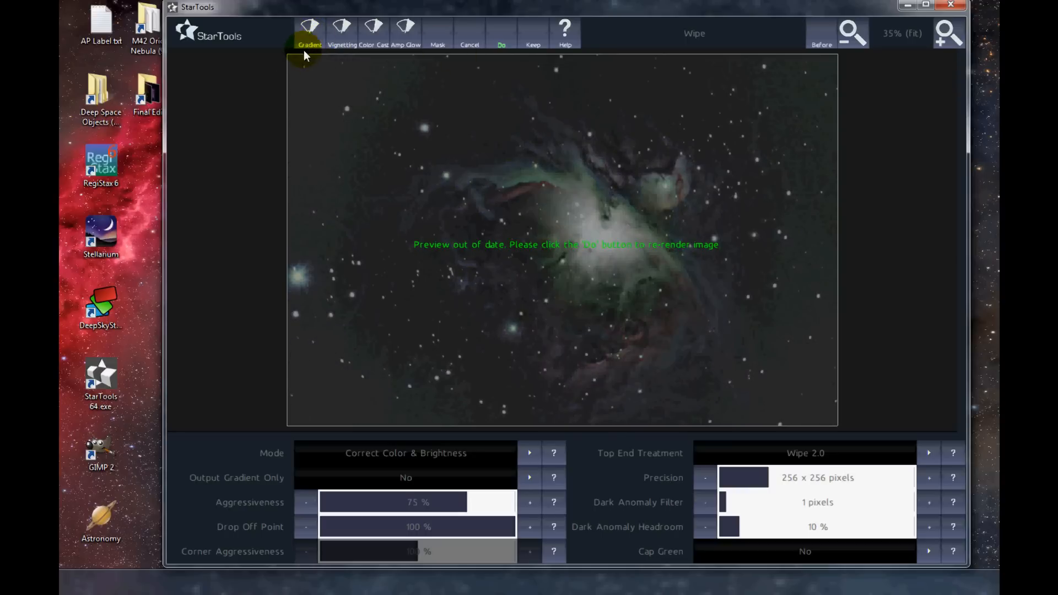
left_click(501, 44)
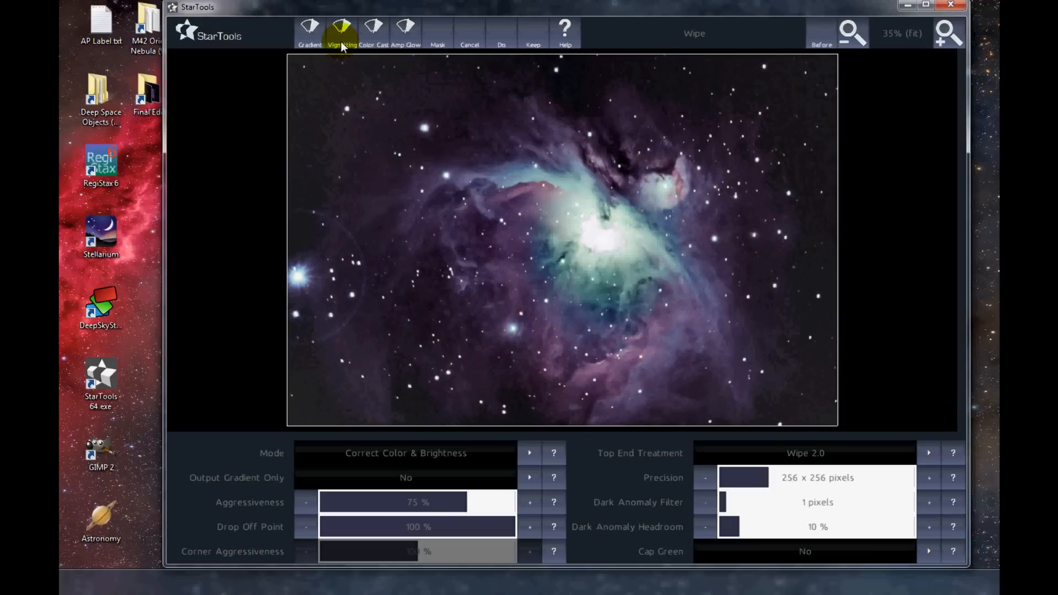
left_click(822, 38)
left_click(822, 39)
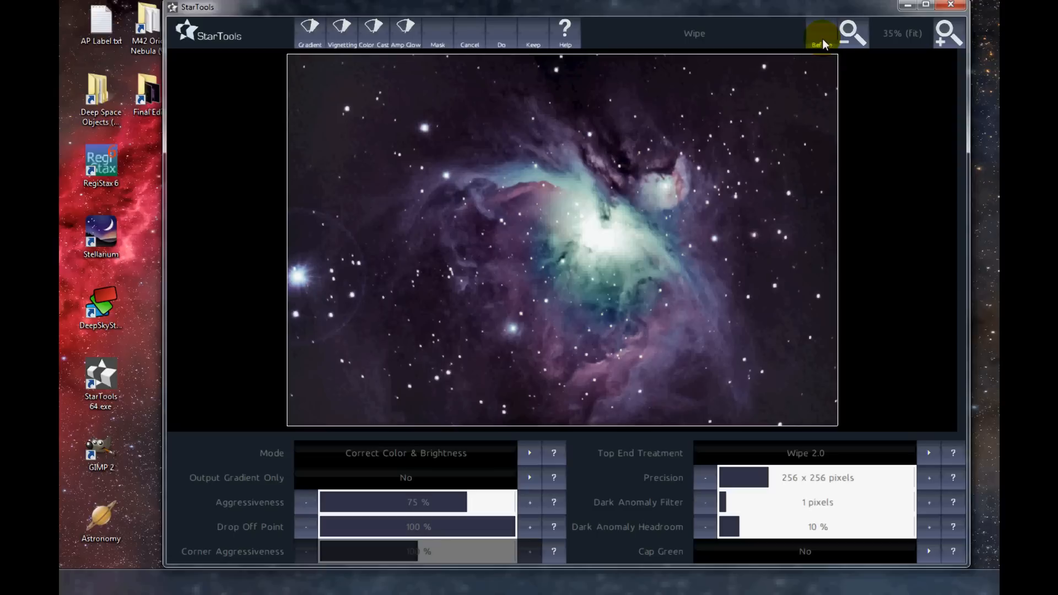
left_click(530, 41)
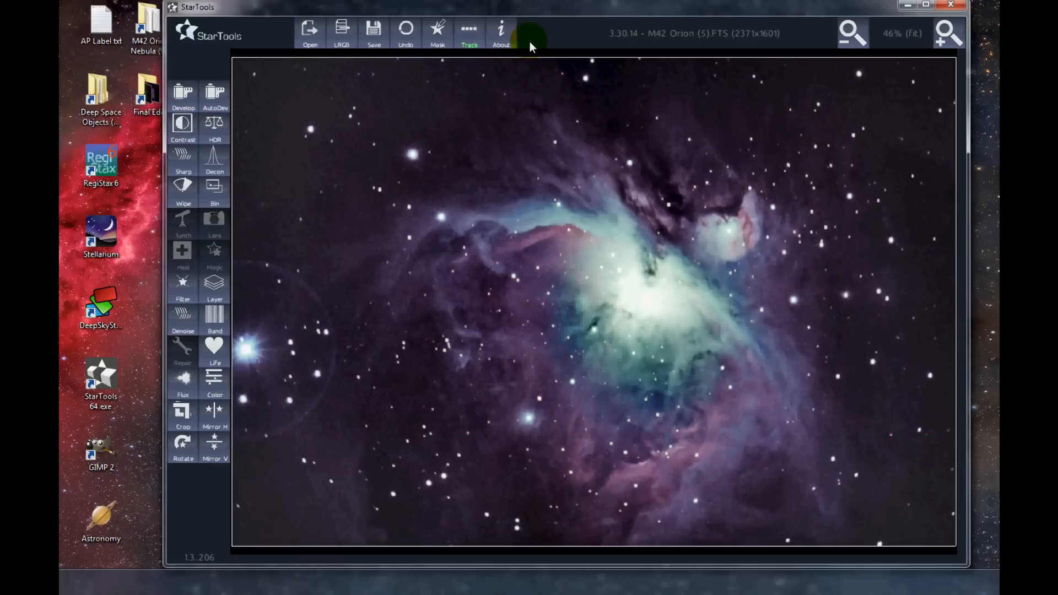
Step: Run Wipe again with the Vignetting preset and Brightness Mask top end treatment, compare before and after, and keep the result
left_click(185, 196)
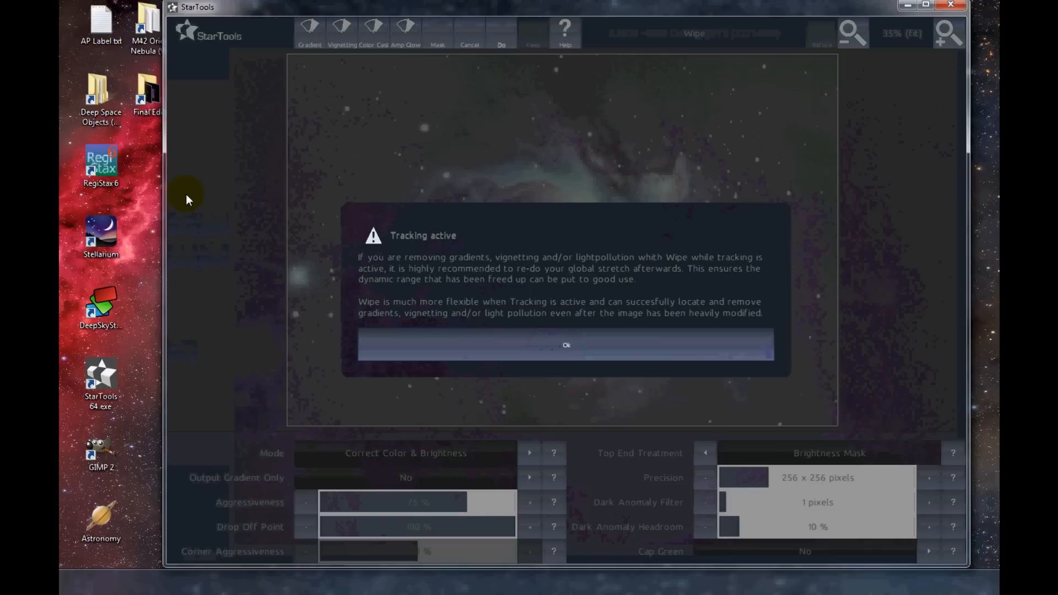
left_click(586, 354)
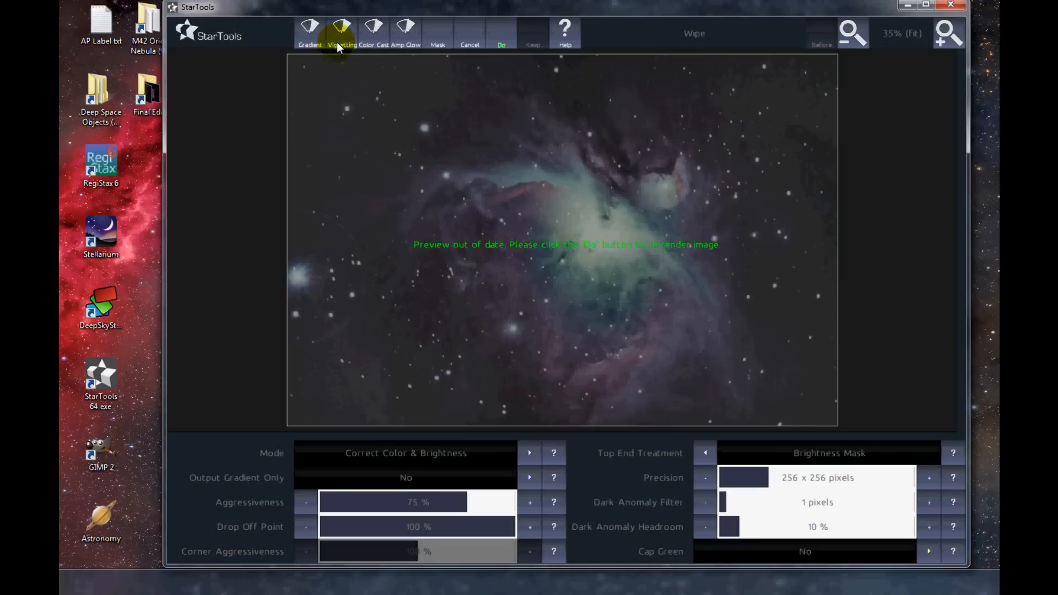
left_click(339, 40)
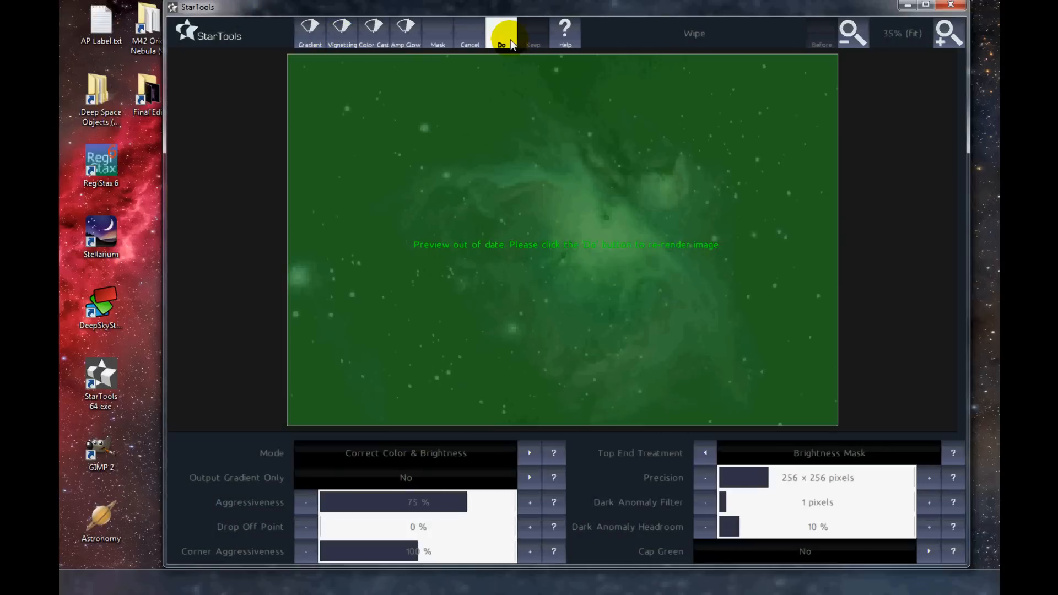
left_click(510, 42)
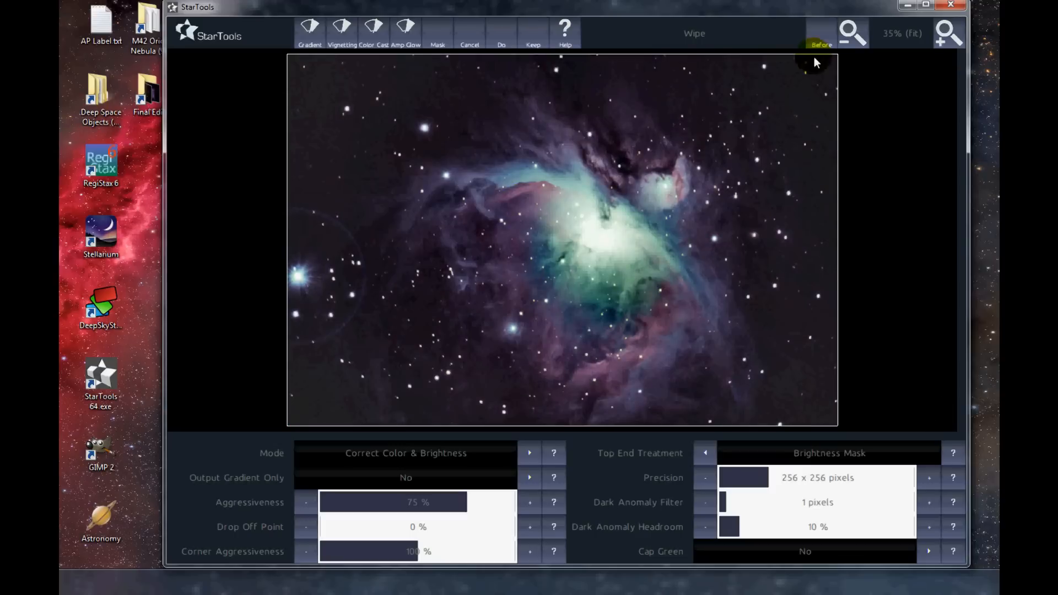
left_click(820, 40)
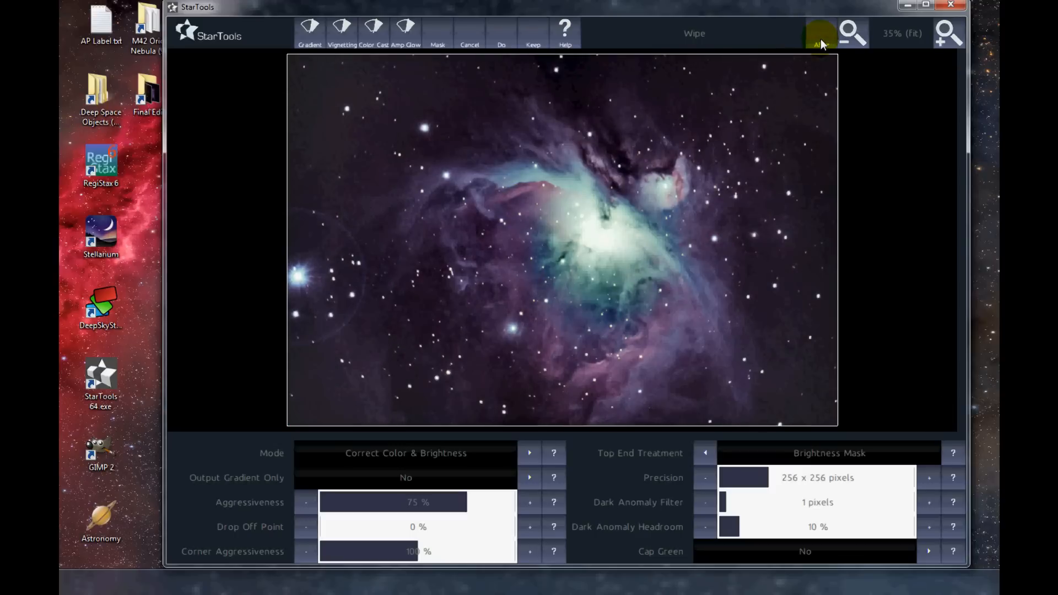
left_click(820, 40)
left_click(820, 40)
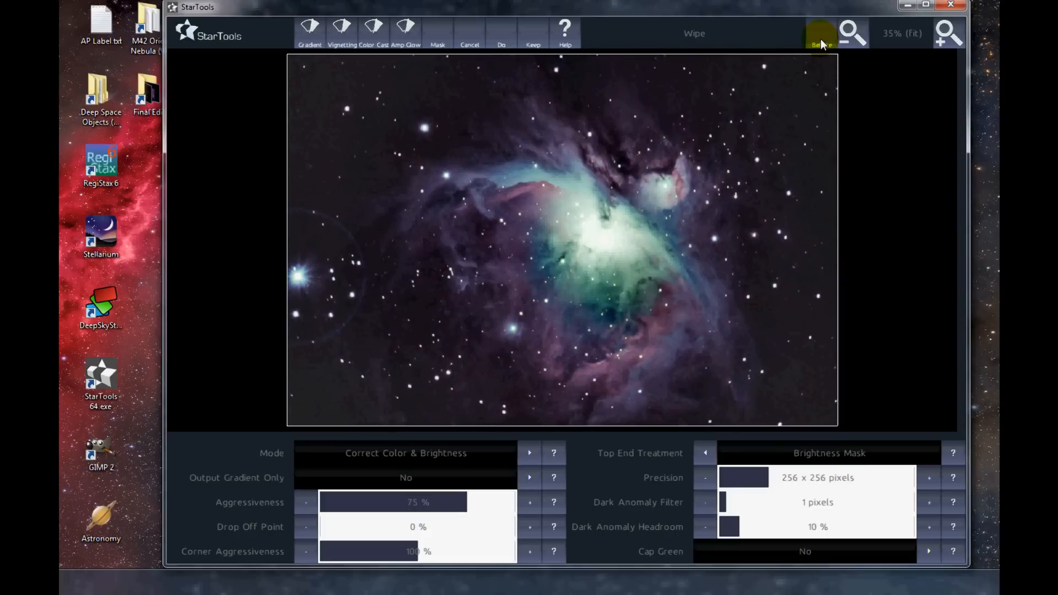
left_click(821, 39)
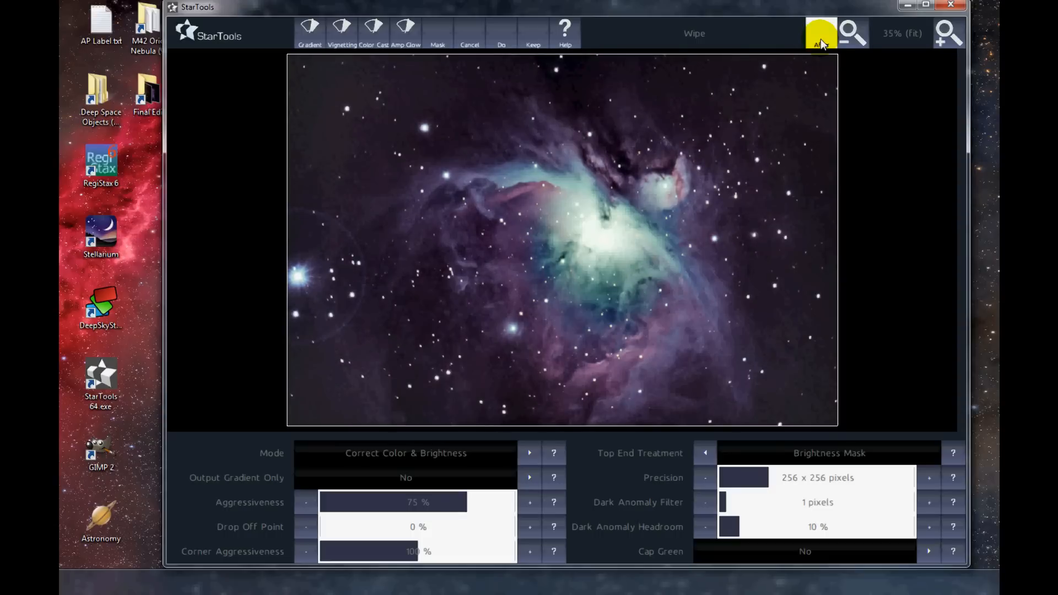
left_click(821, 39)
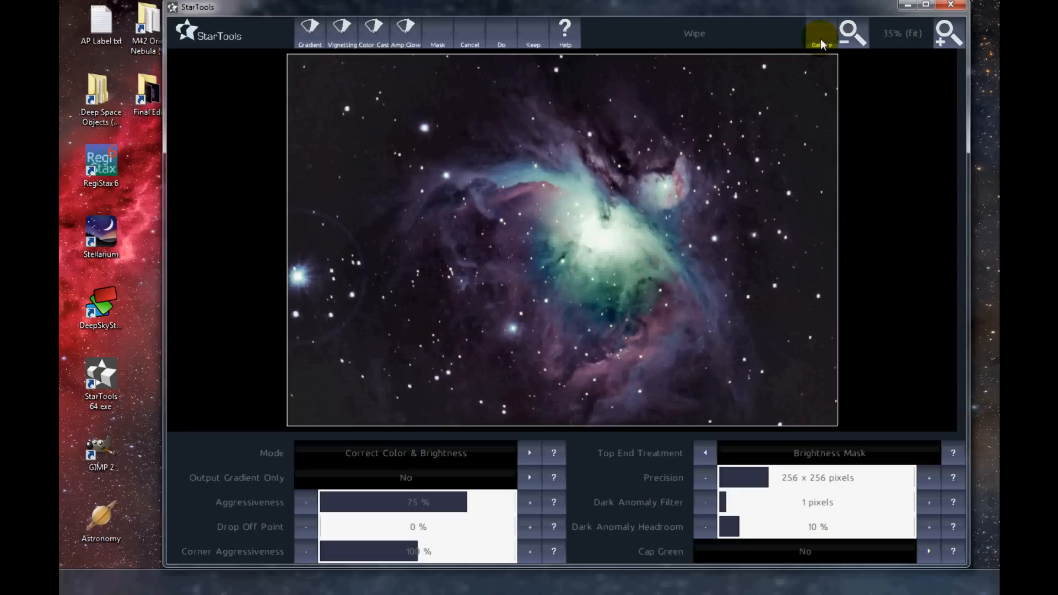
left_click(533, 39)
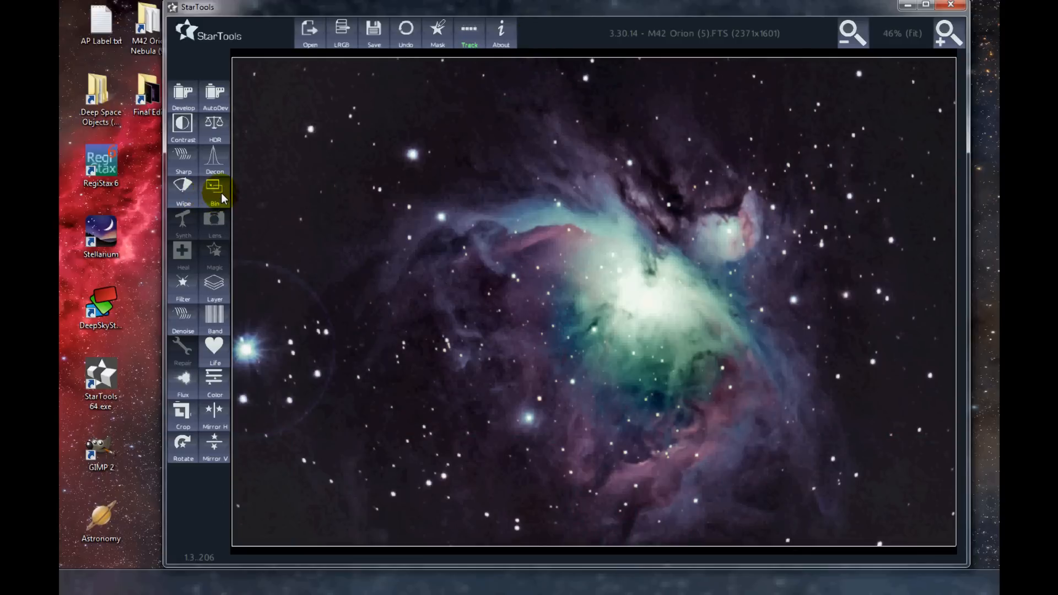
left_click(186, 294)
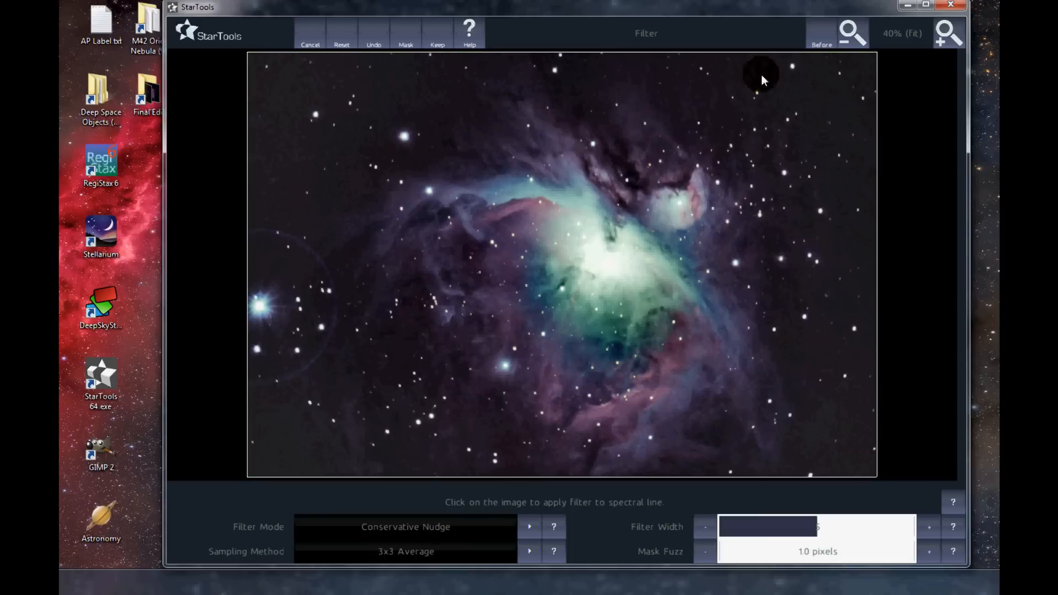
left_click(817, 42)
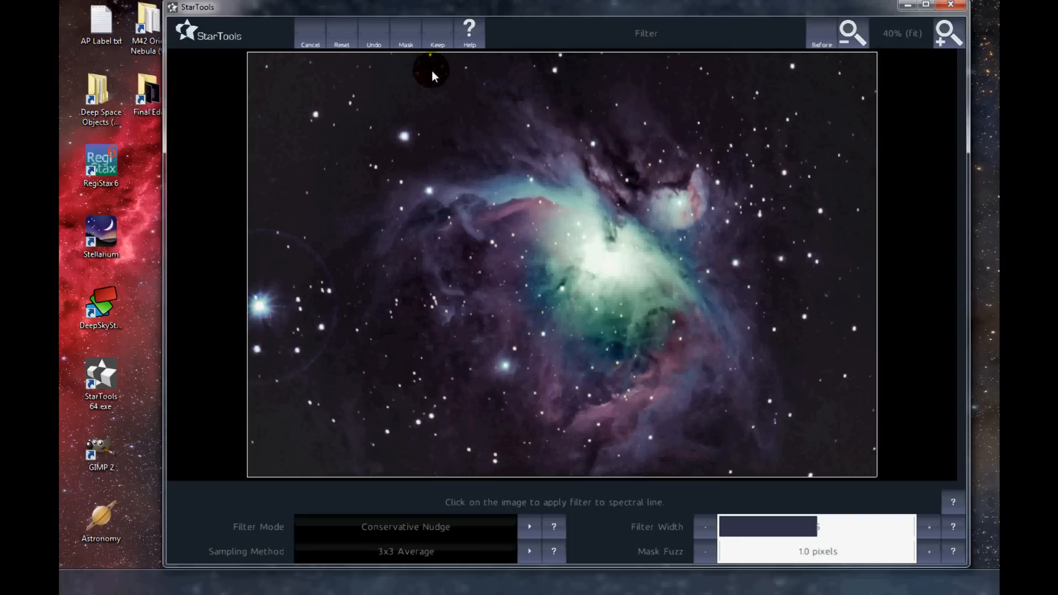
left_click(310, 42)
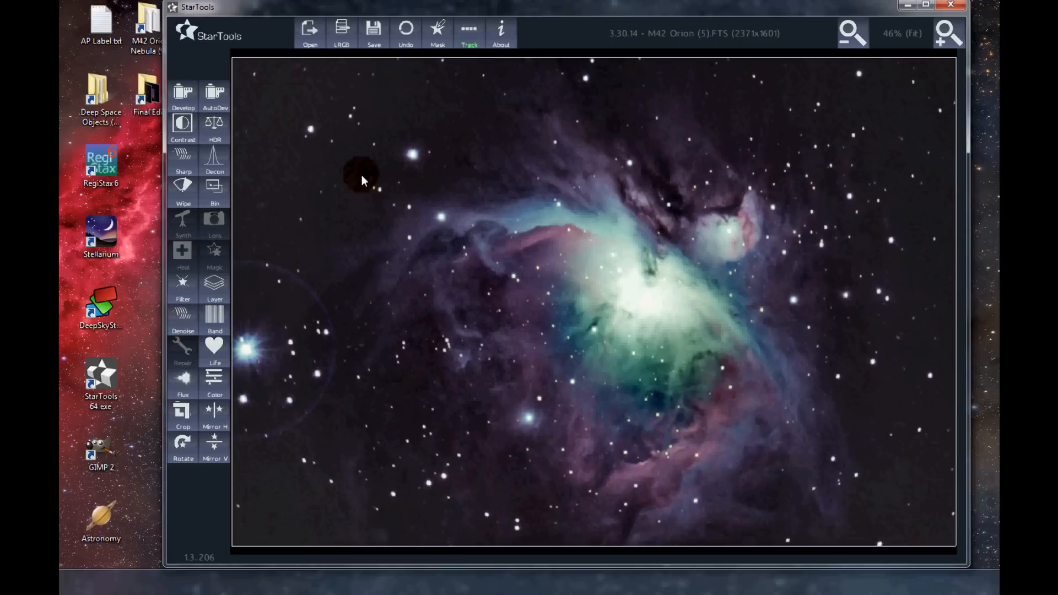
Step: Try the Band module on the image with vertical orientation and Algorithm 1
left_click(213, 325)
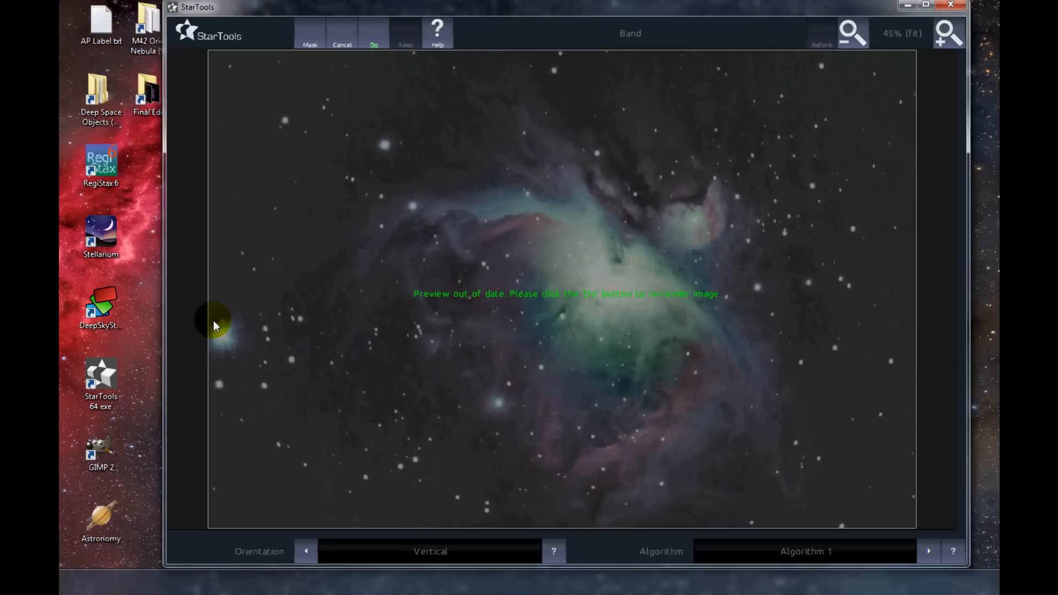
left_click(377, 45)
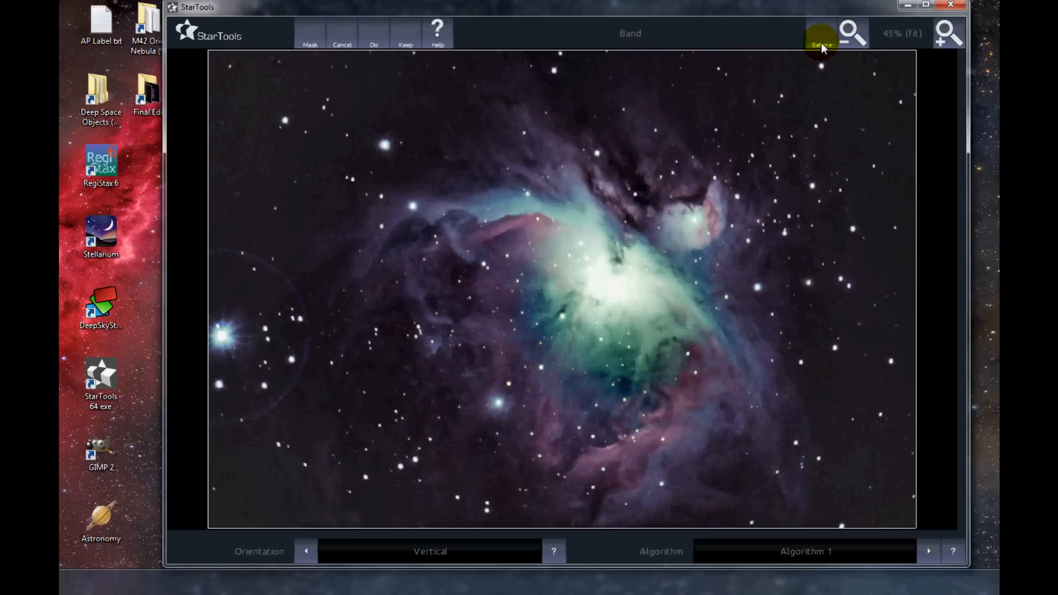
left_click(342, 43)
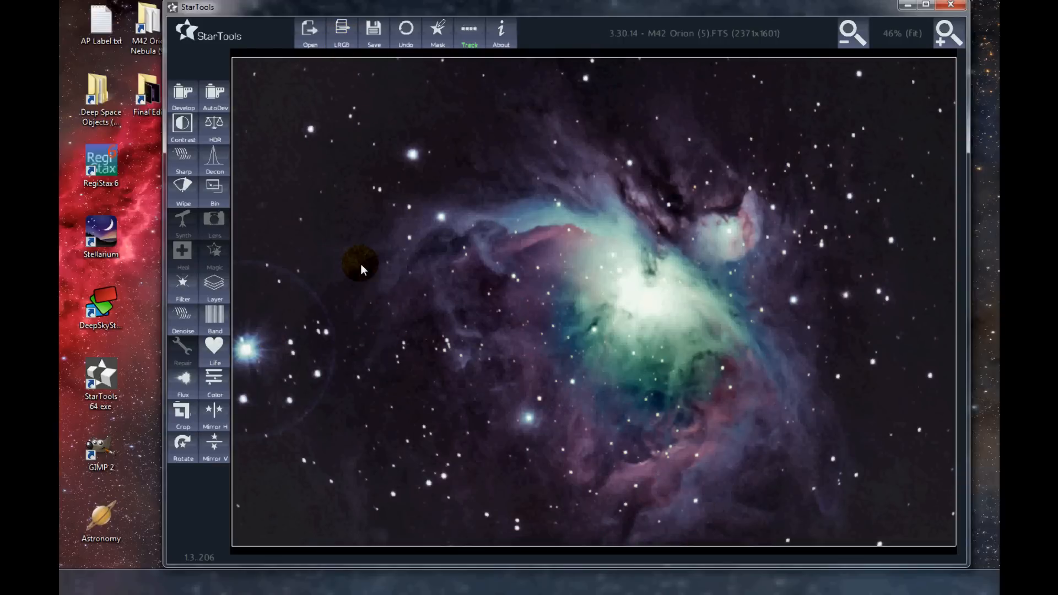
Step: Try the Life module's Moderate settings with a 12% glow threshold and Power of Inverse compositing, and compare the render with the original
left_click(214, 349)
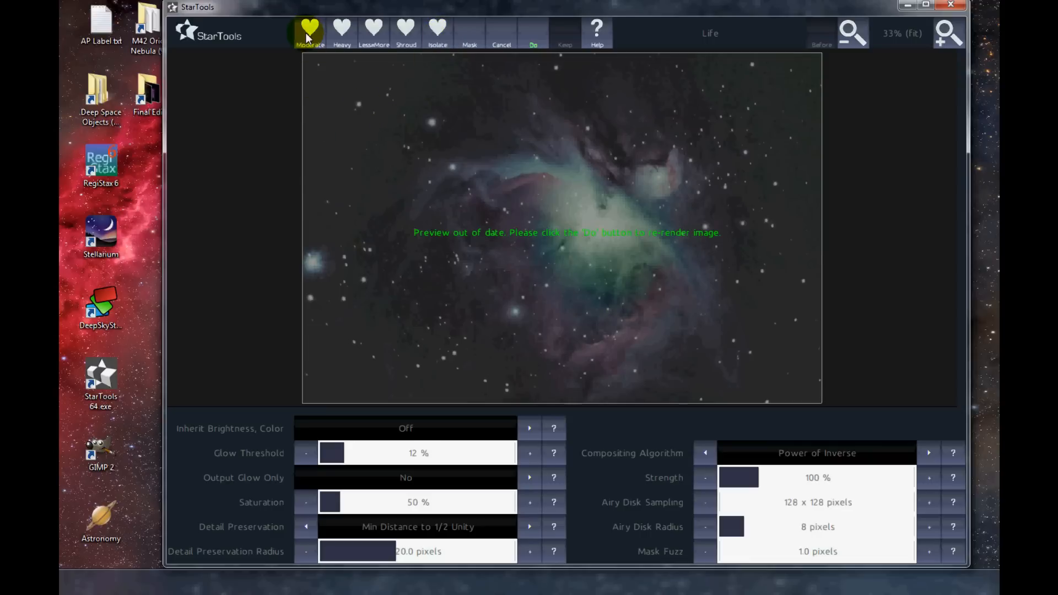
left_click(537, 38)
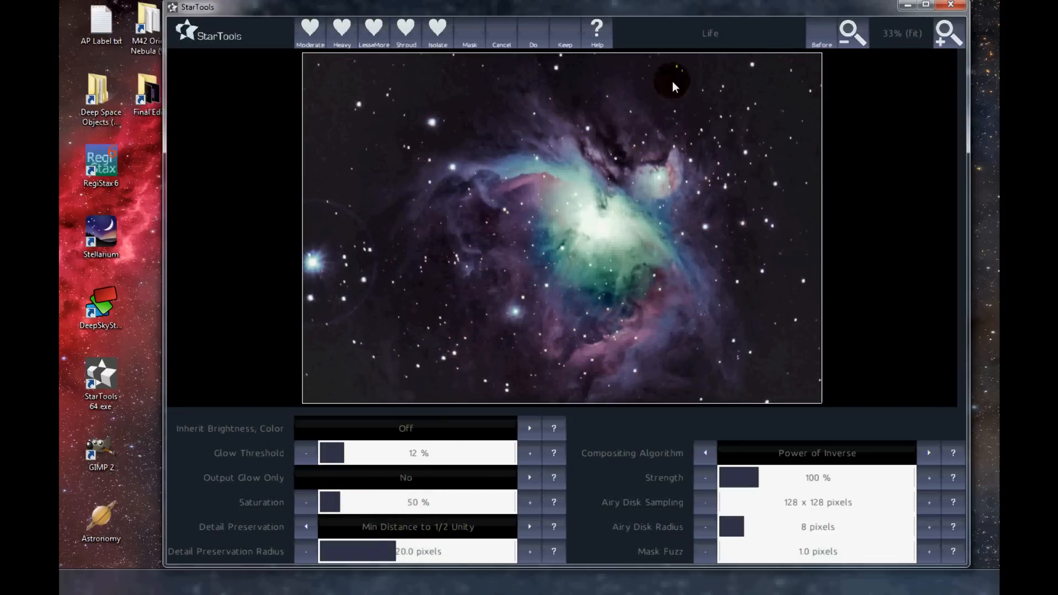
left_click(821, 43)
left_click(821, 38)
left_click(832, 41)
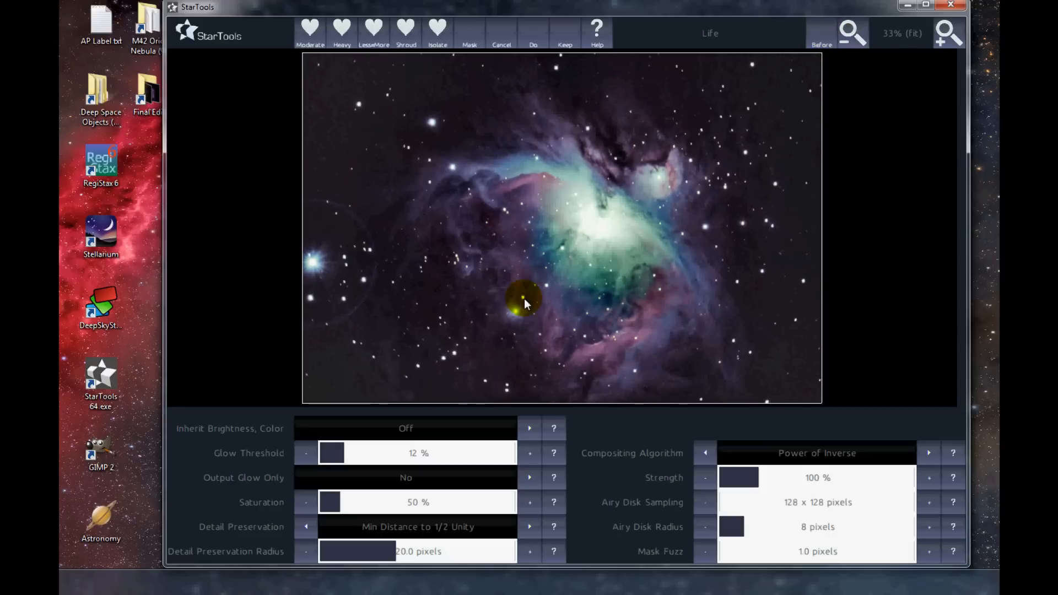
left_click(820, 42)
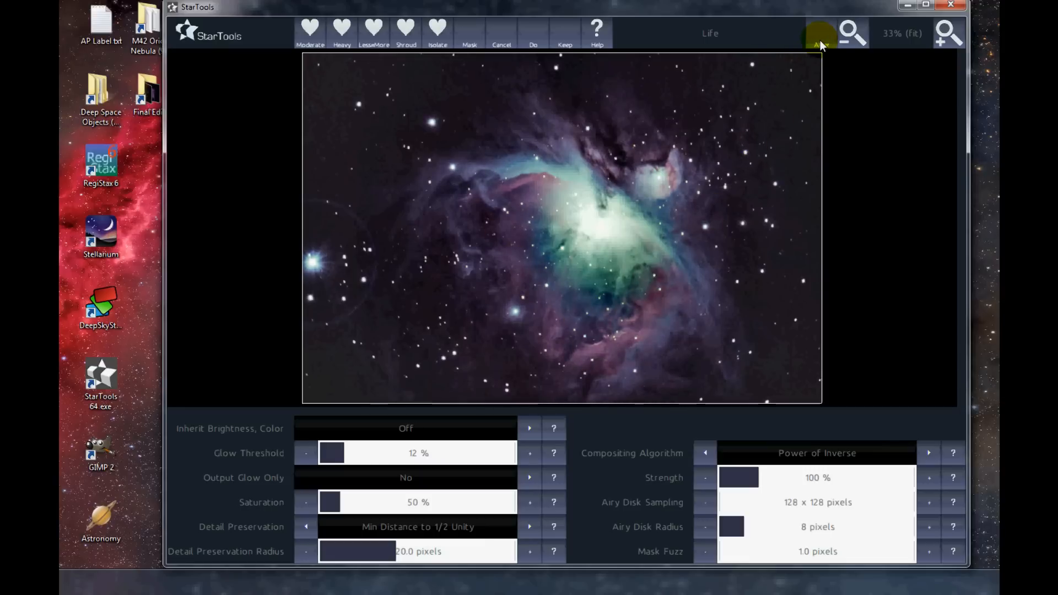
left_click(819, 42)
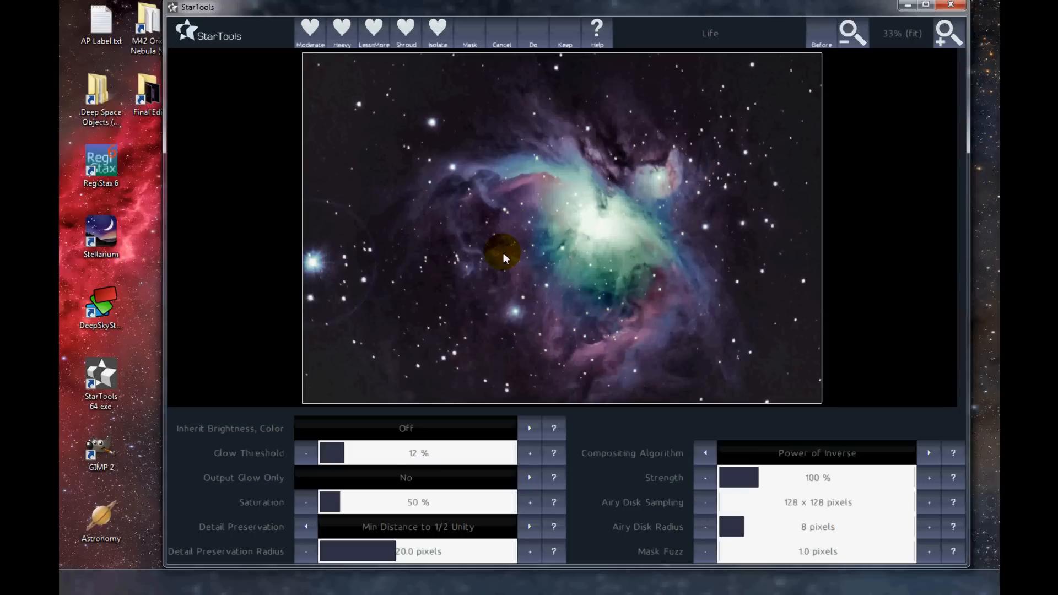
Step: Try Life's Heavy preset with a 5% glow threshold and Screen compositing, and compare the render with the original
left_click(341, 35)
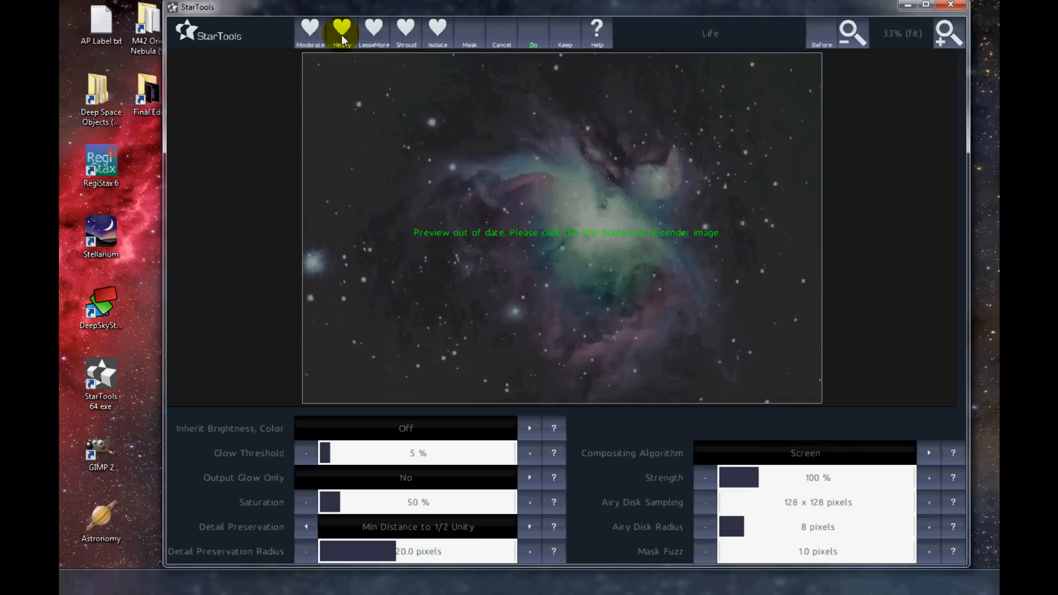
left_click(533, 37)
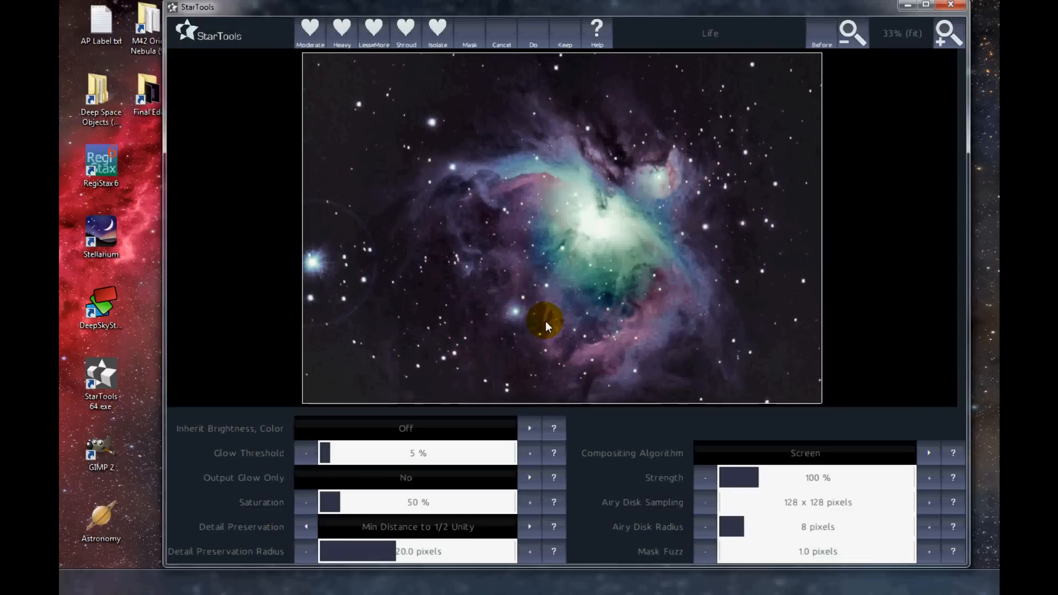
left_click(830, 40)
left_click(821, 38)
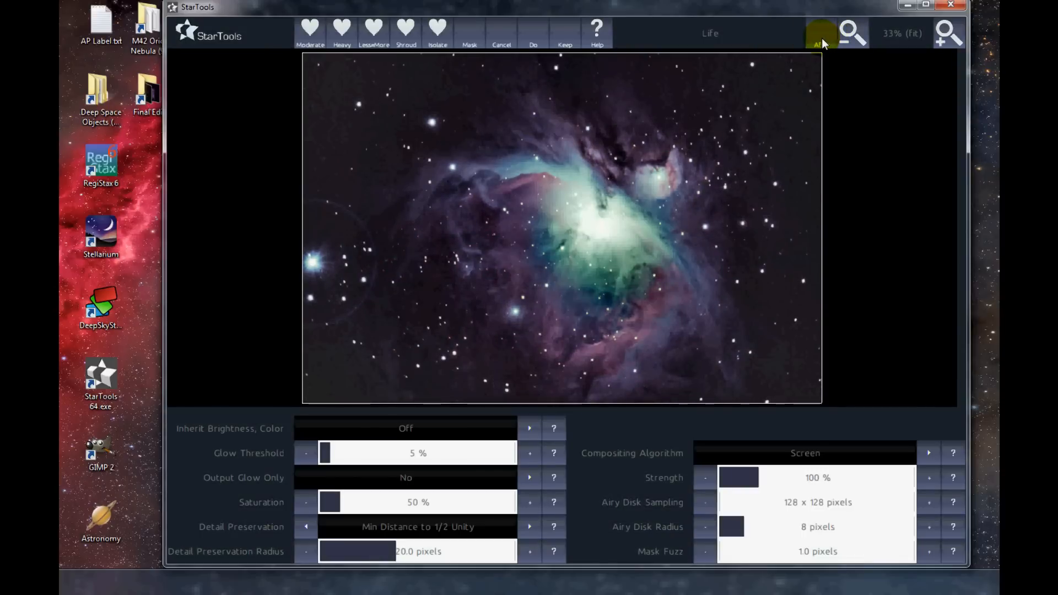
left_click(821, 38)
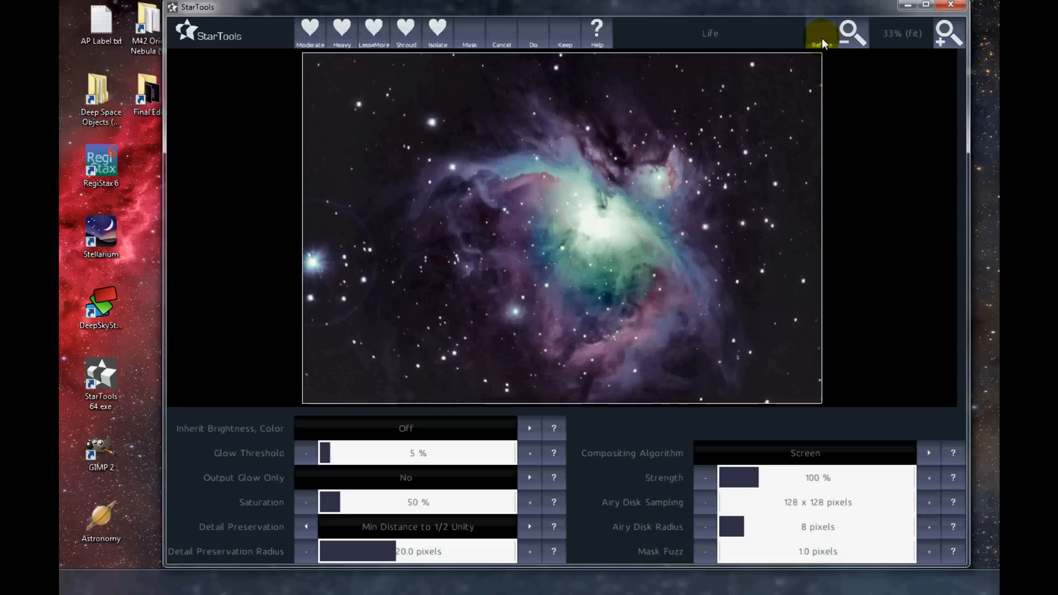
left_click(821, 38)
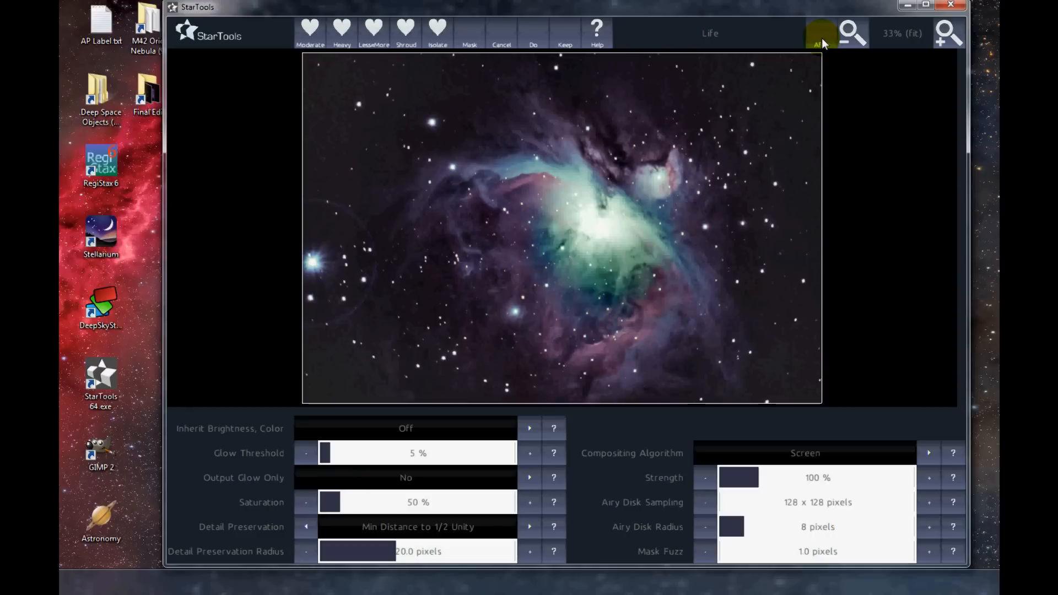
left_click(821, 38)
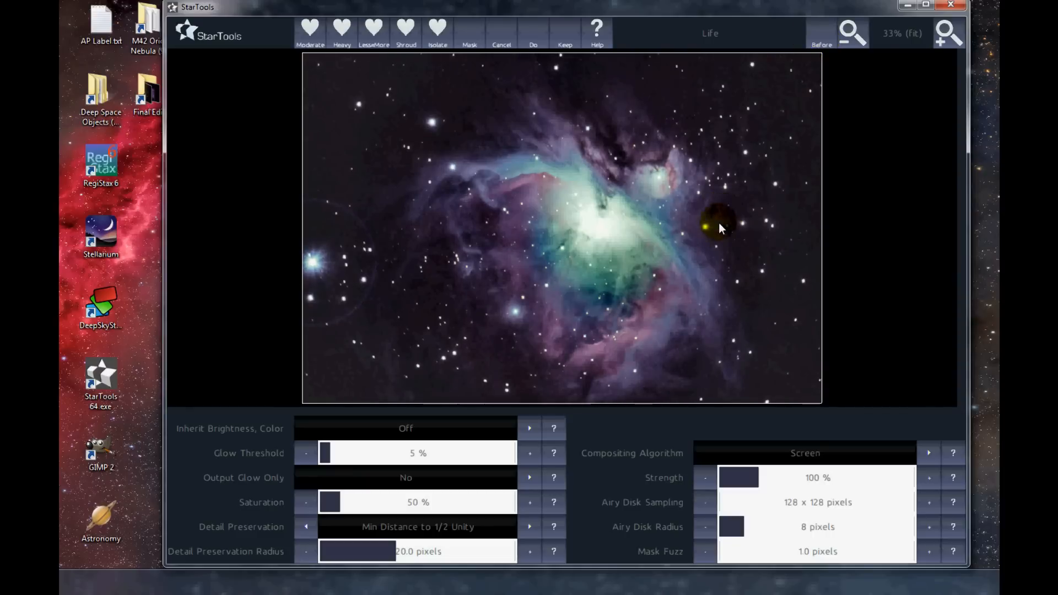
Step: Render Life's Less=More preset with a 4% glow threshold, Multiply, Gamma Correct compositing and 50% strength, and compare it with the original
left_click(377, 34)
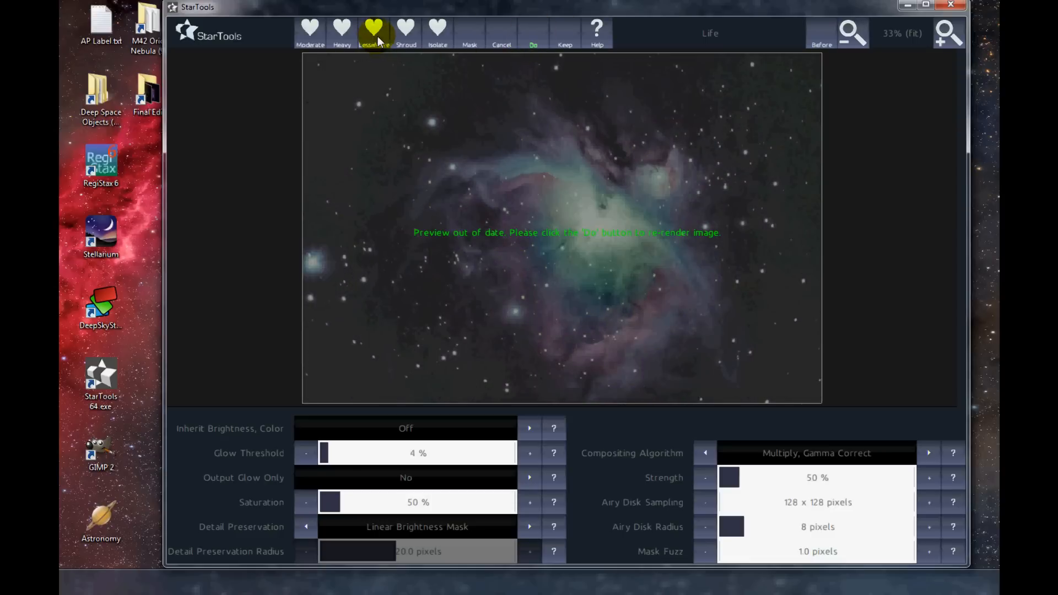
left_click(530, 37)
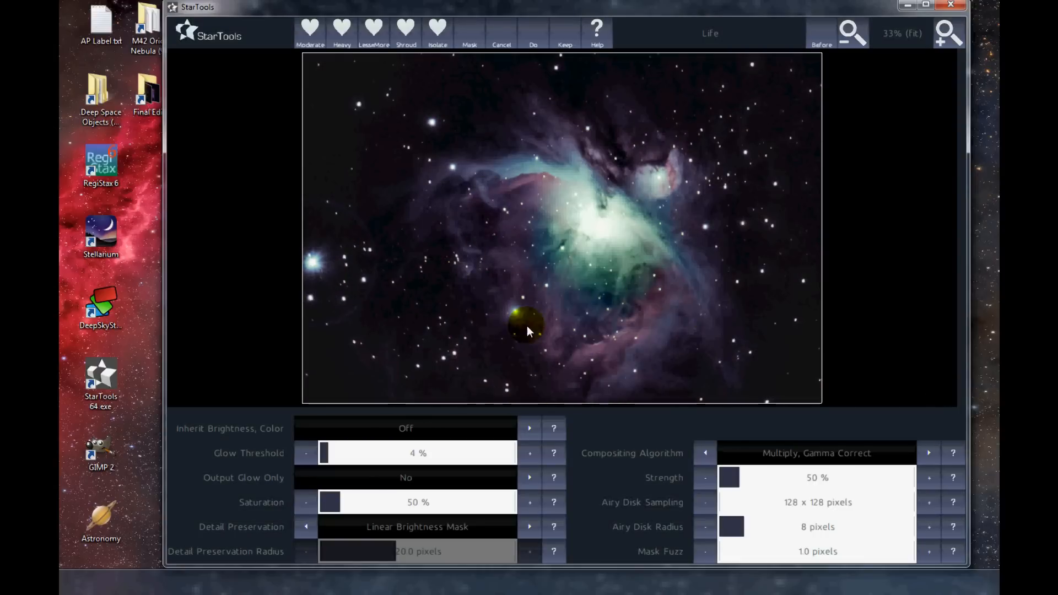
left_click(824, 45)
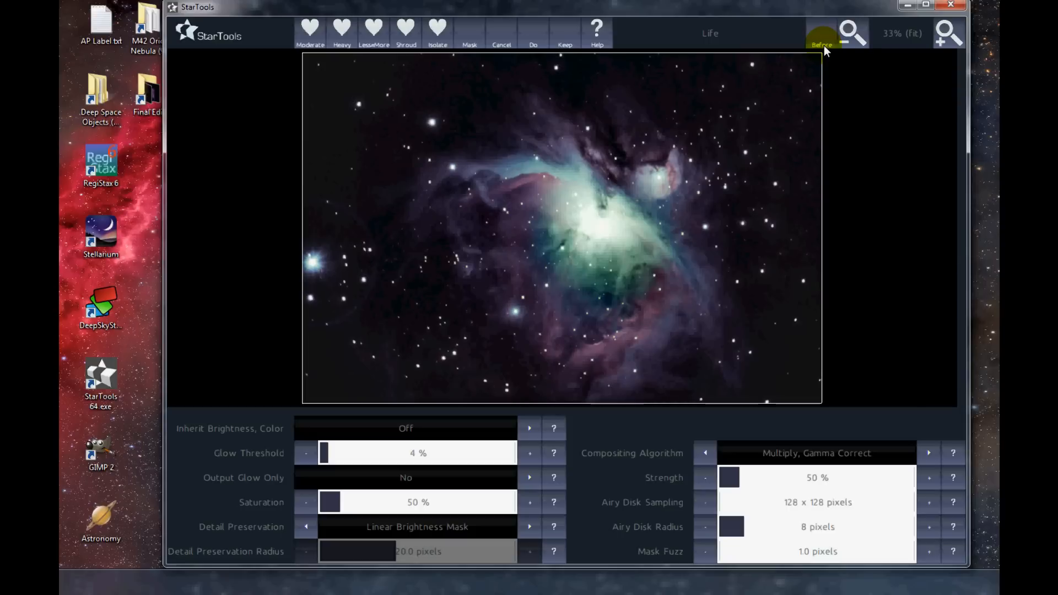
left_click(823, 44)
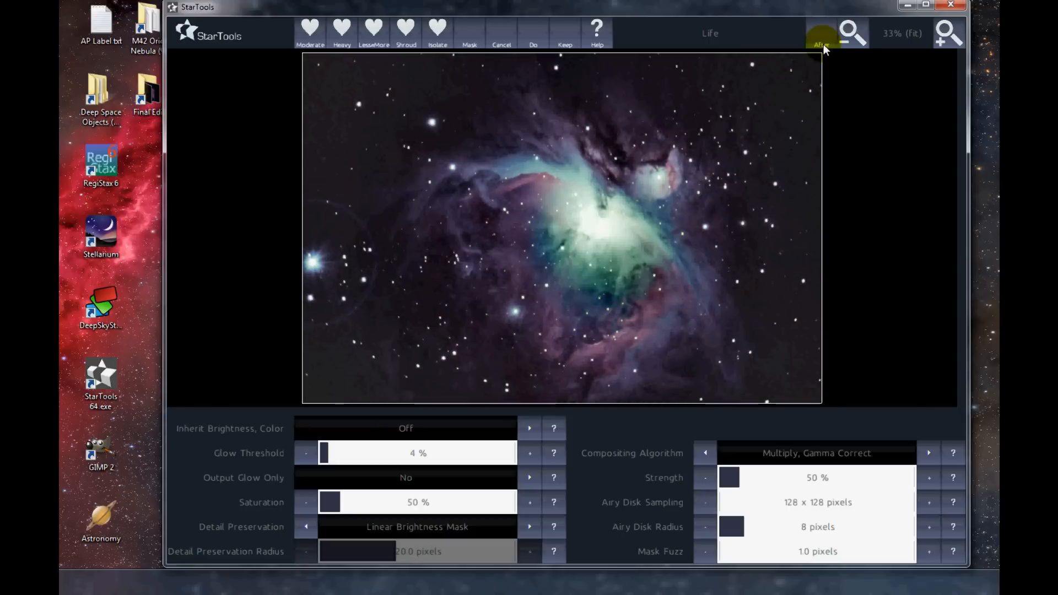
left_click(823, 44)
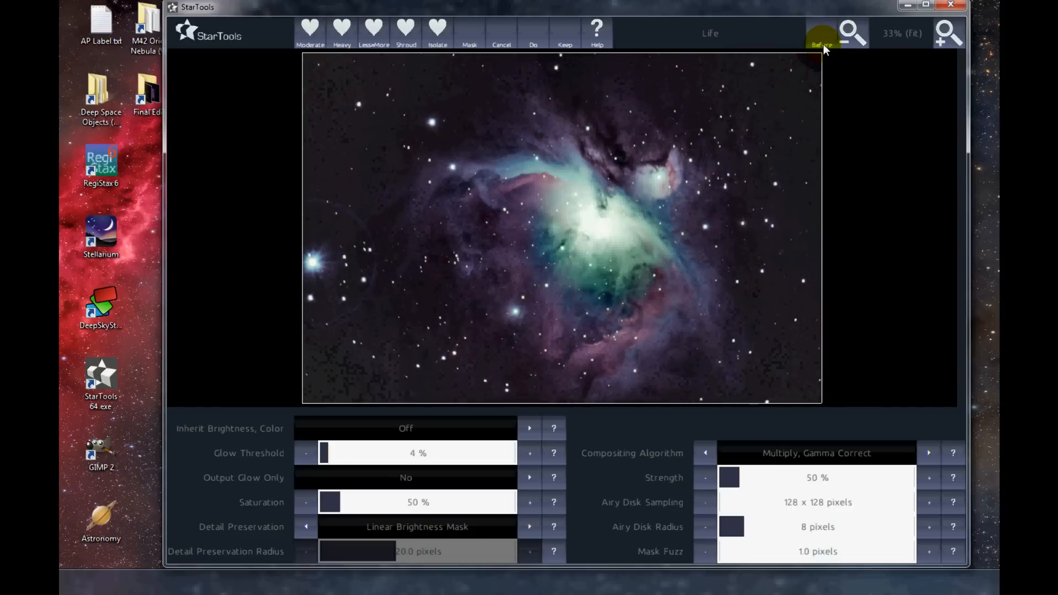
Step: Try Life's Shroud preset with a 3% glow threshold, Multiply, 2x Gamma Correct compositing and 75% strength, and compare the render with the original
left_click(823, 44)
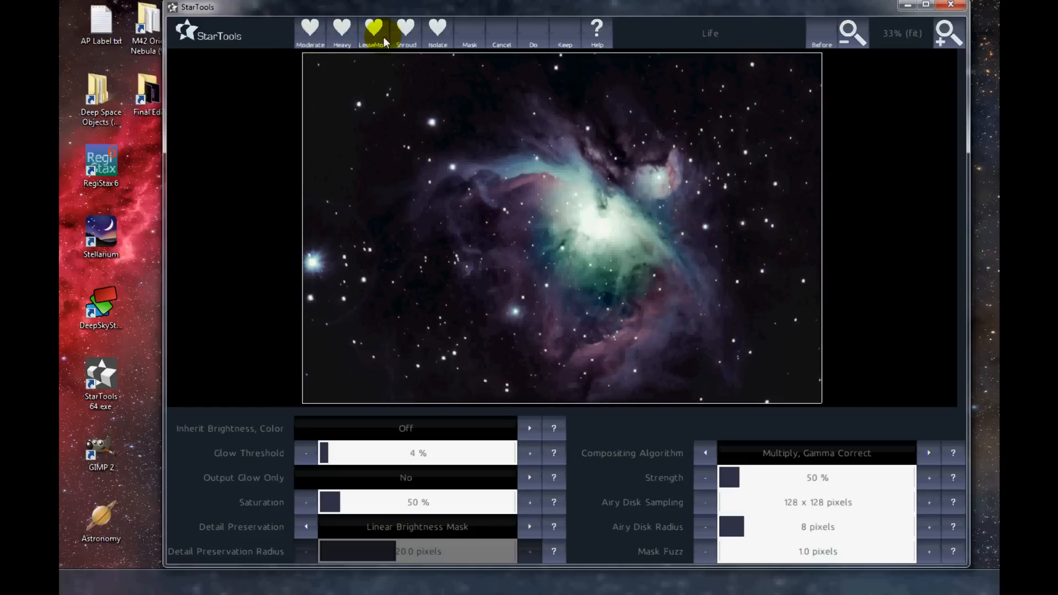
left_click(414, 35)
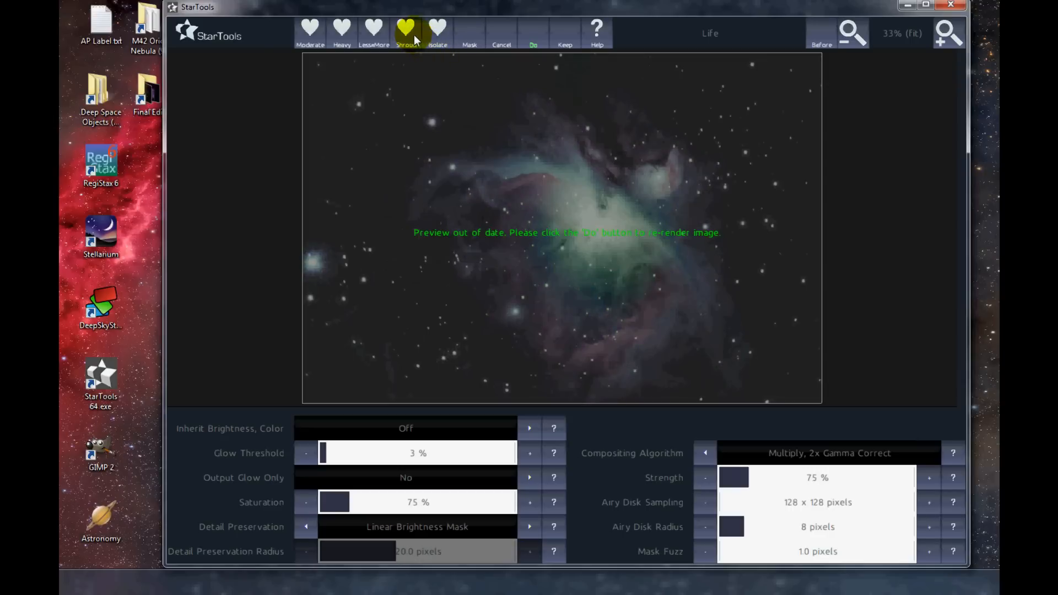
left_click(535, 41)
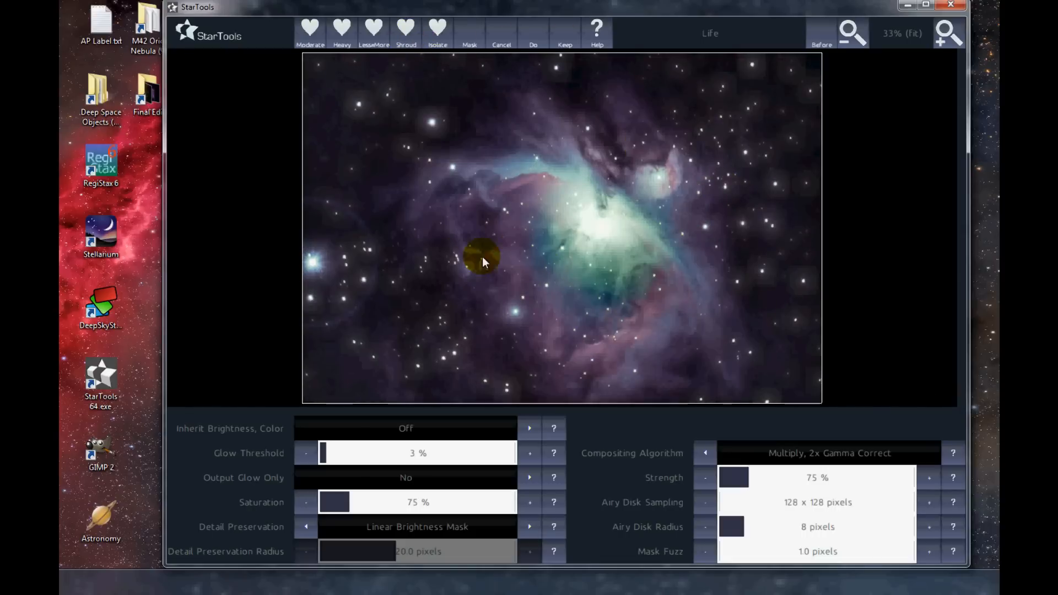
left_click(821, 40)
left_click(821, 40)
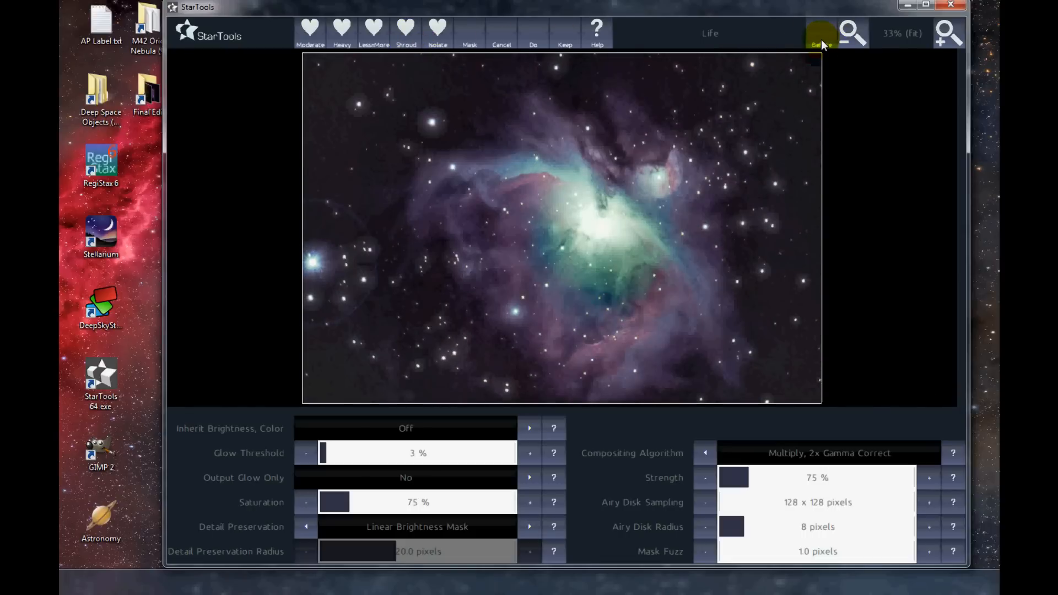
left_click(821, 40)
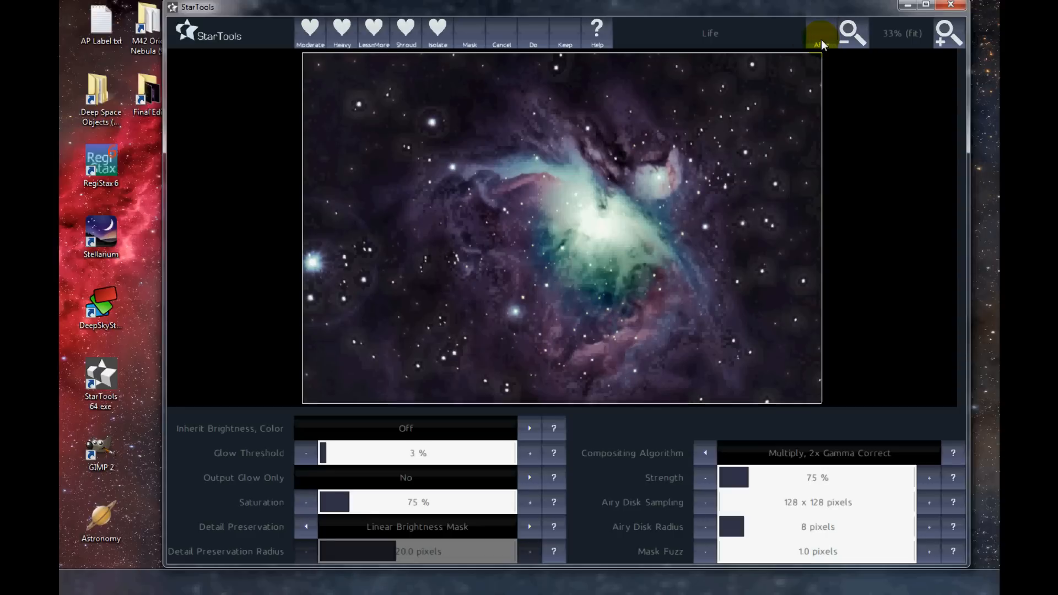
left_click(821, 39)
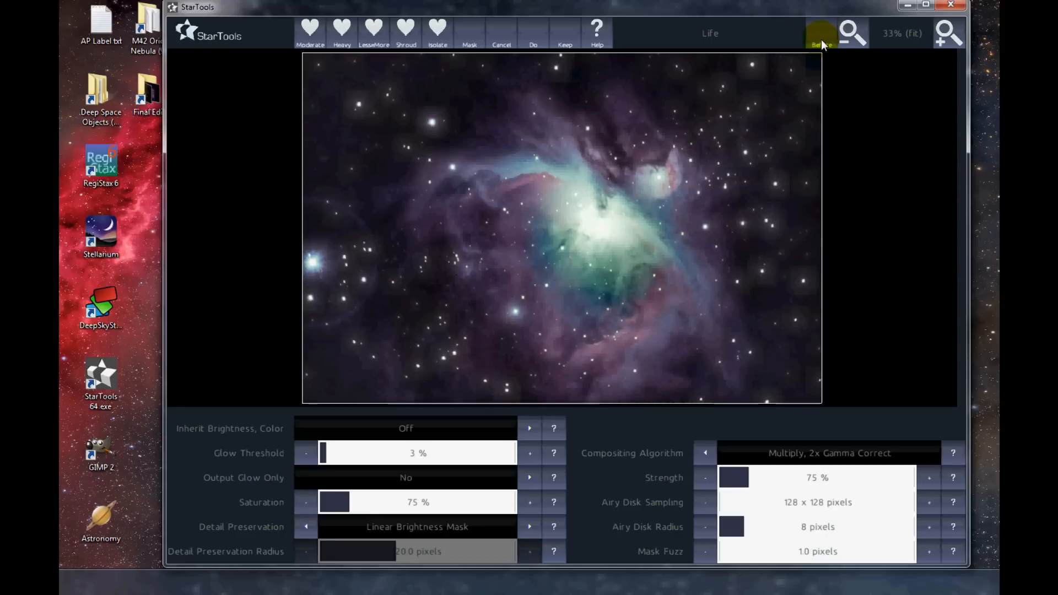
Step: Try Life's Isolate preset with a 0% glow threshold, Multiply, Gamma Correct compositing and 100% strength, and compare the render with the original
left_click(441, 36)
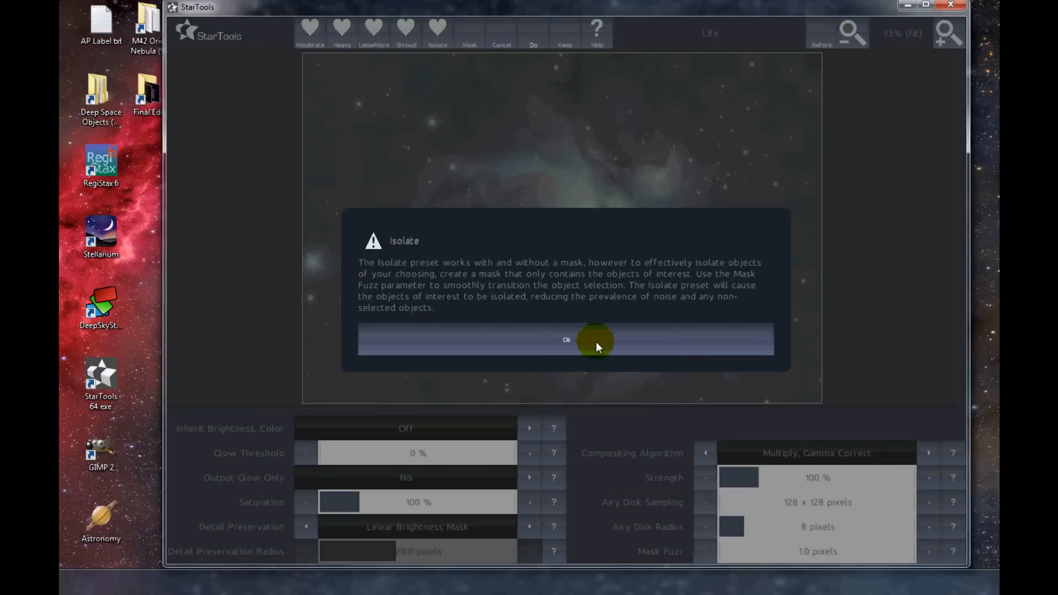
left_click(596, 341)
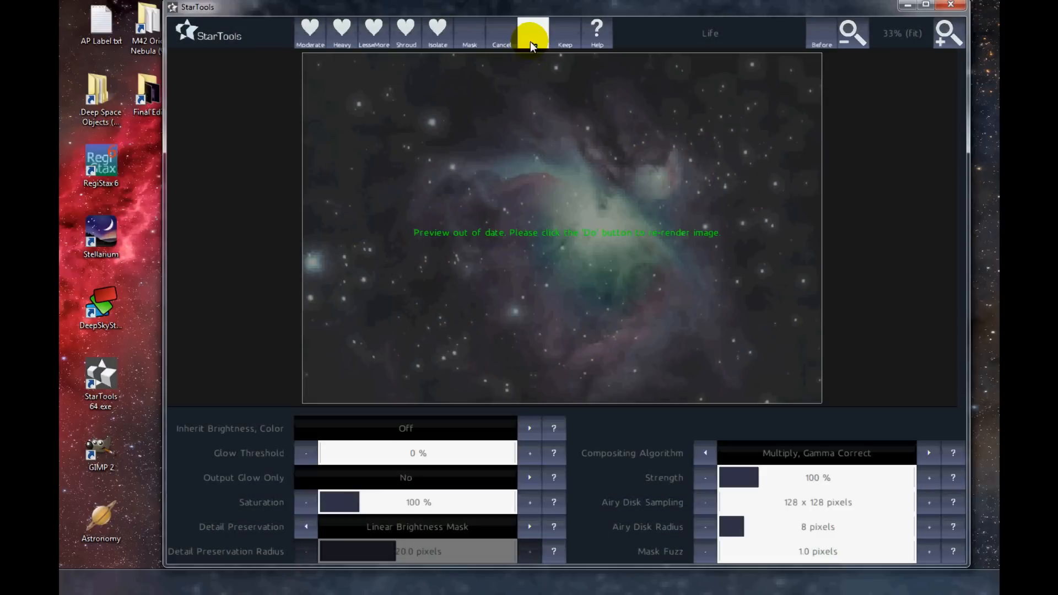
left_click(530, 41)
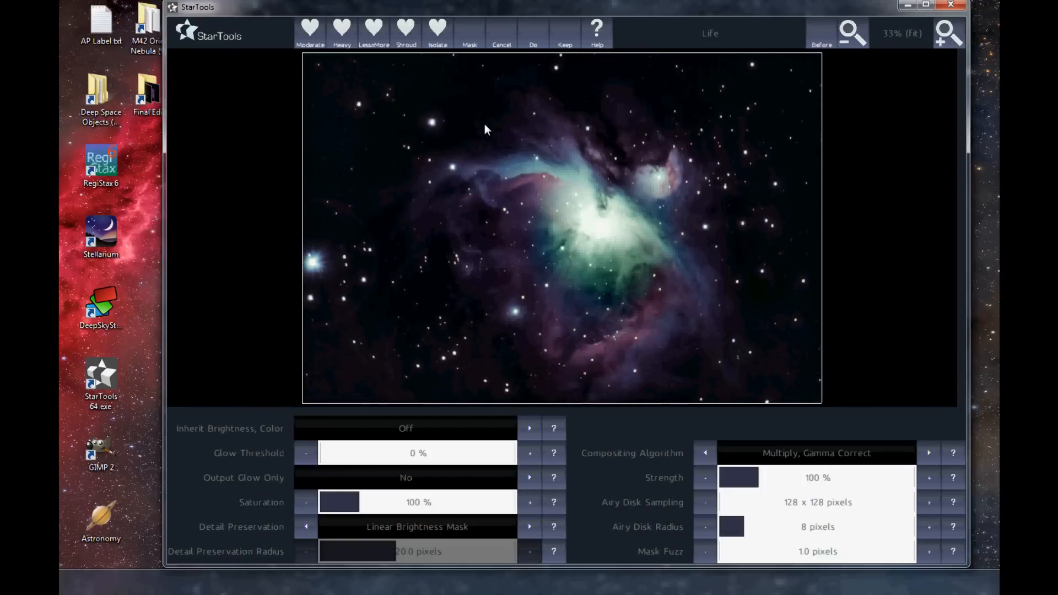
left_click(823, 41)
left_click(822, 42)
left_click(827, 41)
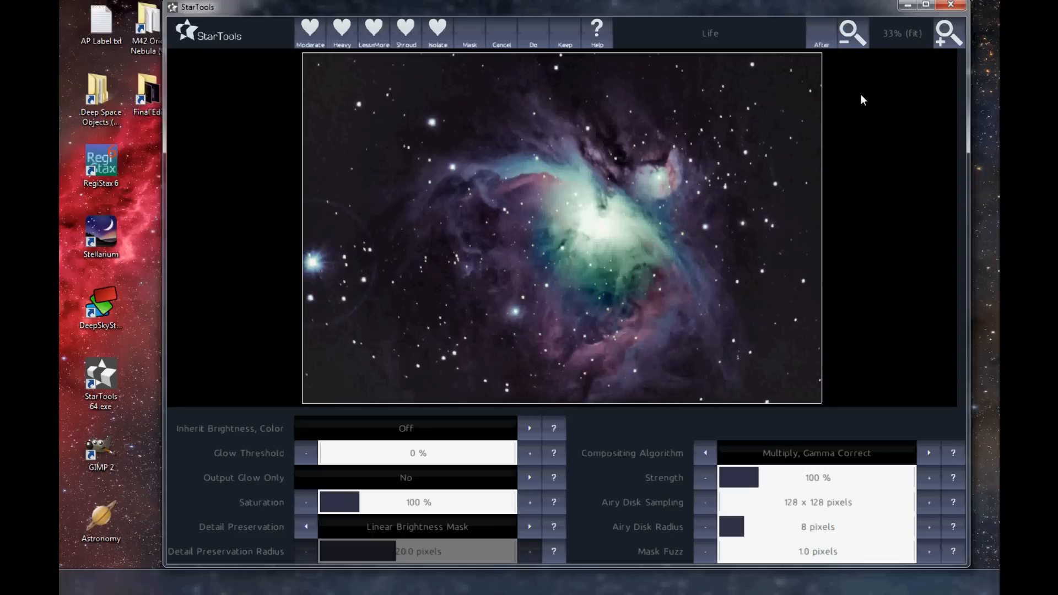
left_click(821, 35)
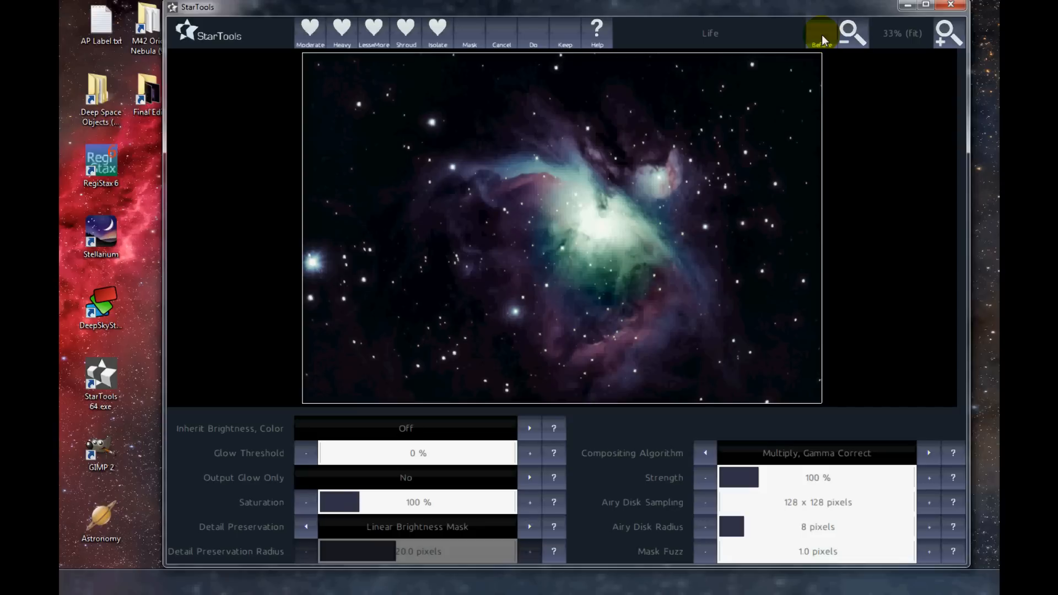
left_click(822, 35)
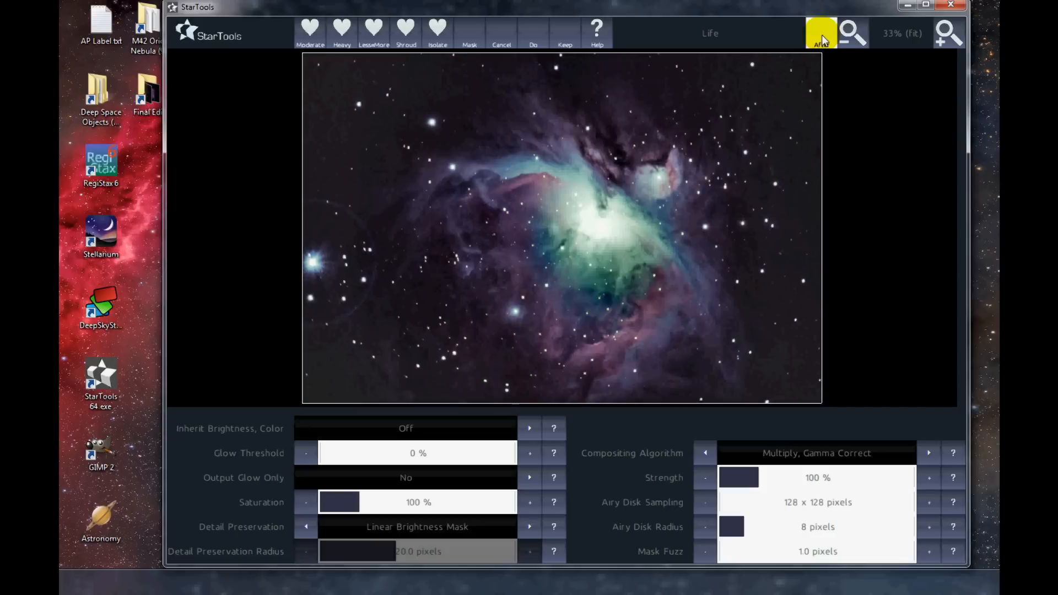
left_click(821, 35)
Step: Render Life's Moderate preset with a 12% glow threshold and Power of Inverse compositing, compare it with the original, and keep the result
left_click(309, 35)
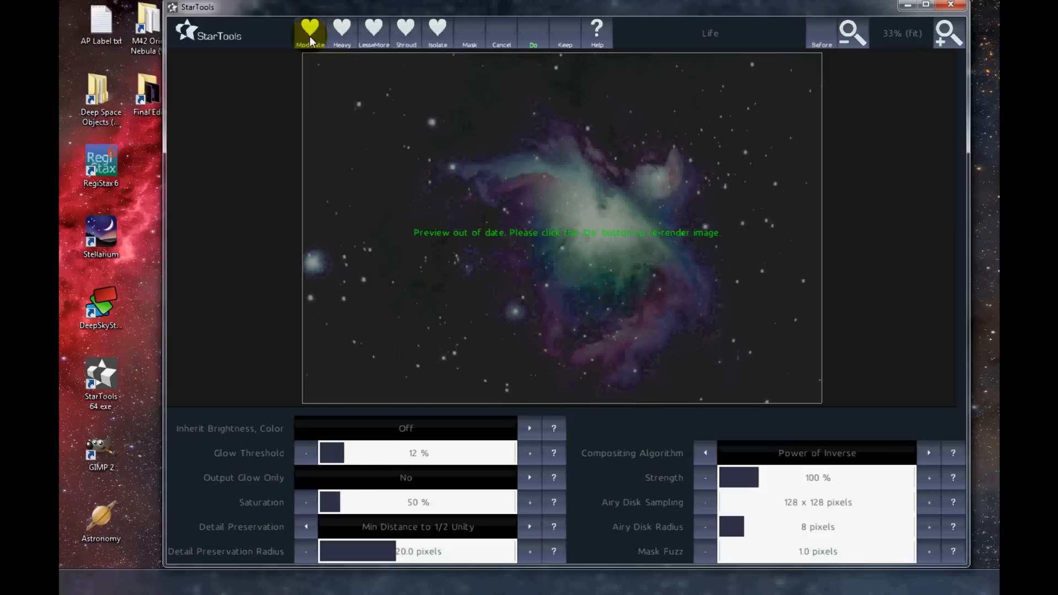
left_click(535, 41)
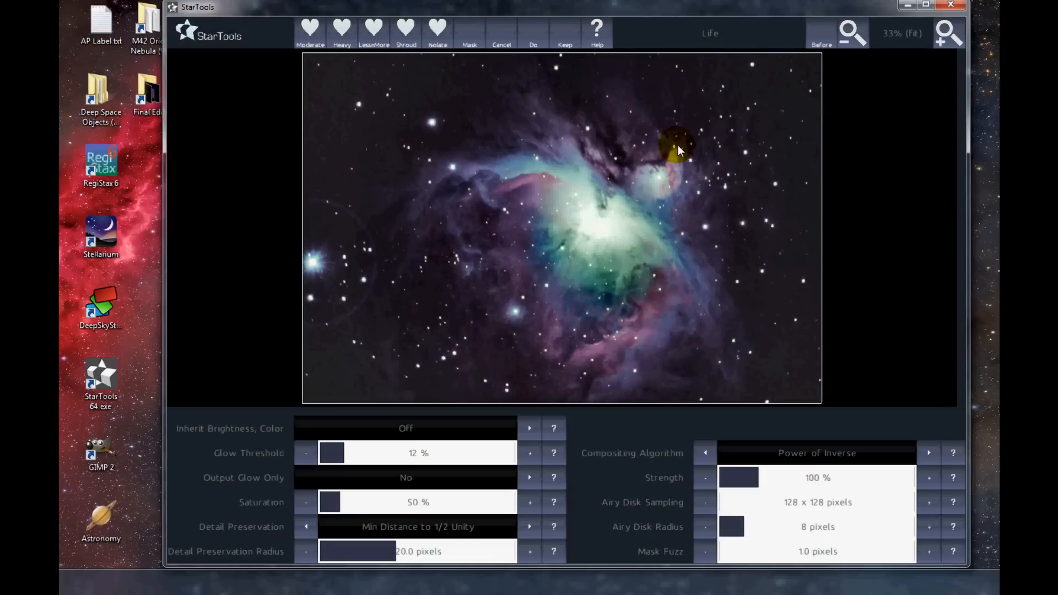
left_click(822, 39)
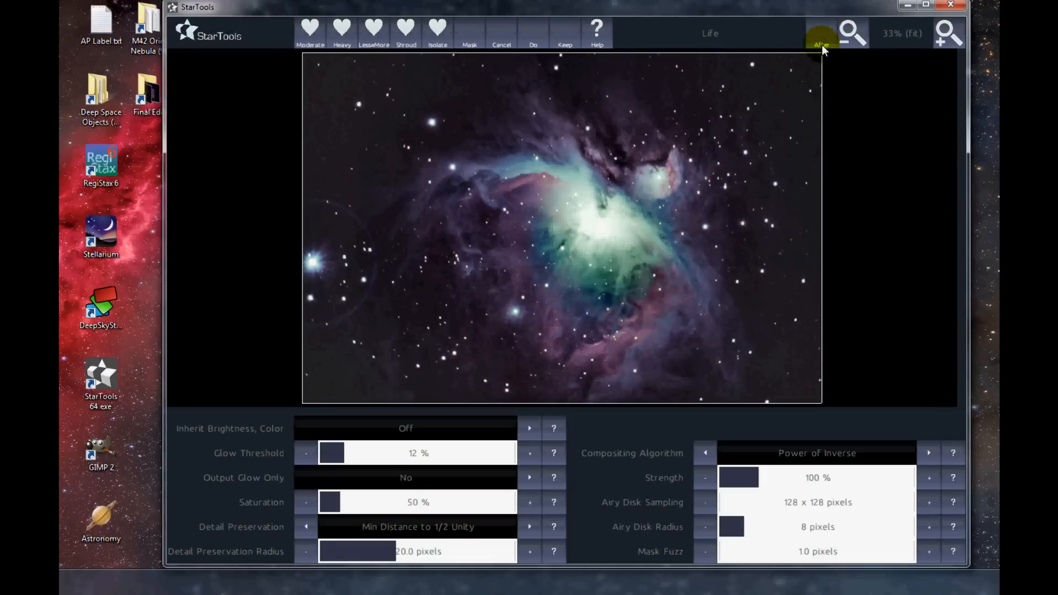
left_click(819, 40)
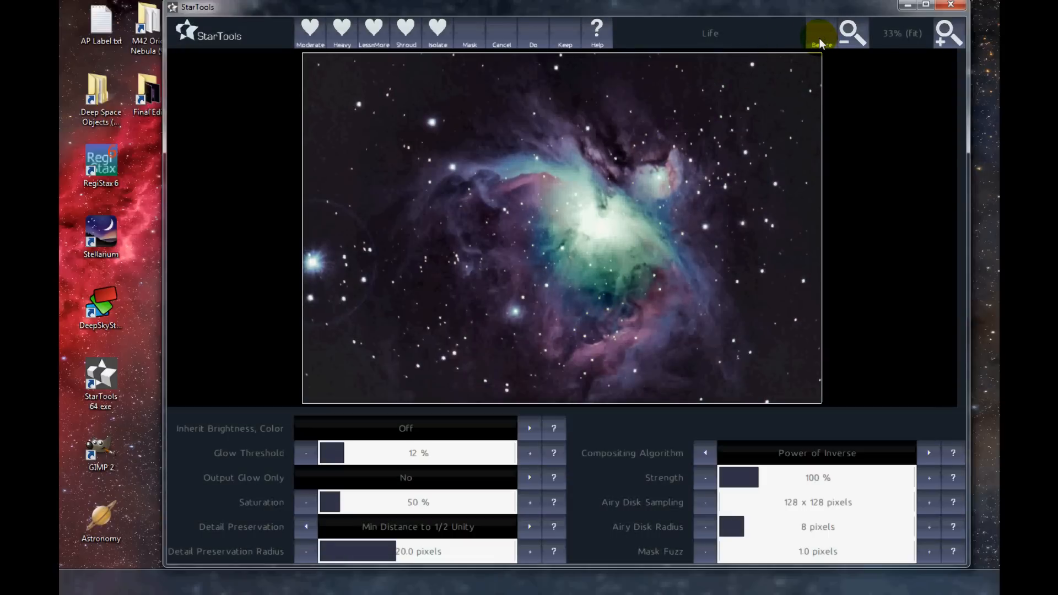
left_click(822, 35)
left_click(822, 41)
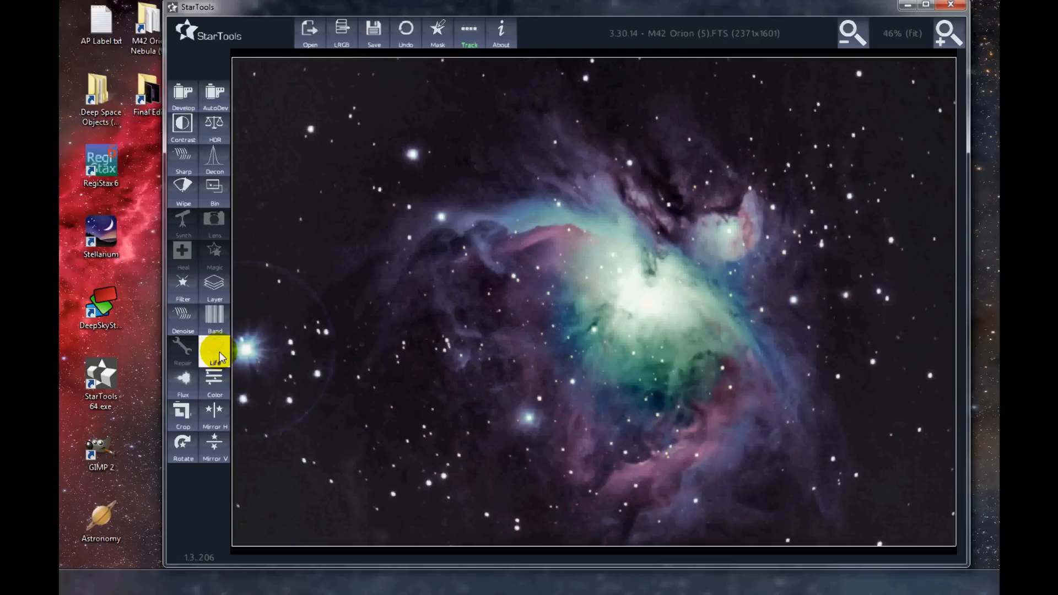
Step: Apply Life's Less=More preset with a 4% glow threshold, Multiply, Gamma Correct compositing and 50% strength, and keep the result
left_click(219, 351)
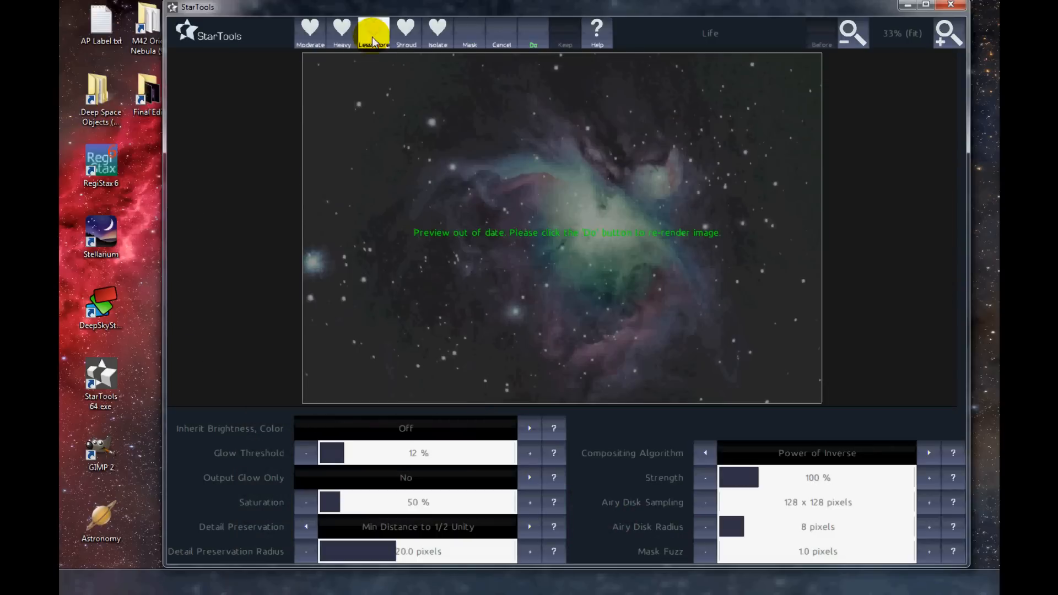
left_click(372, 37)
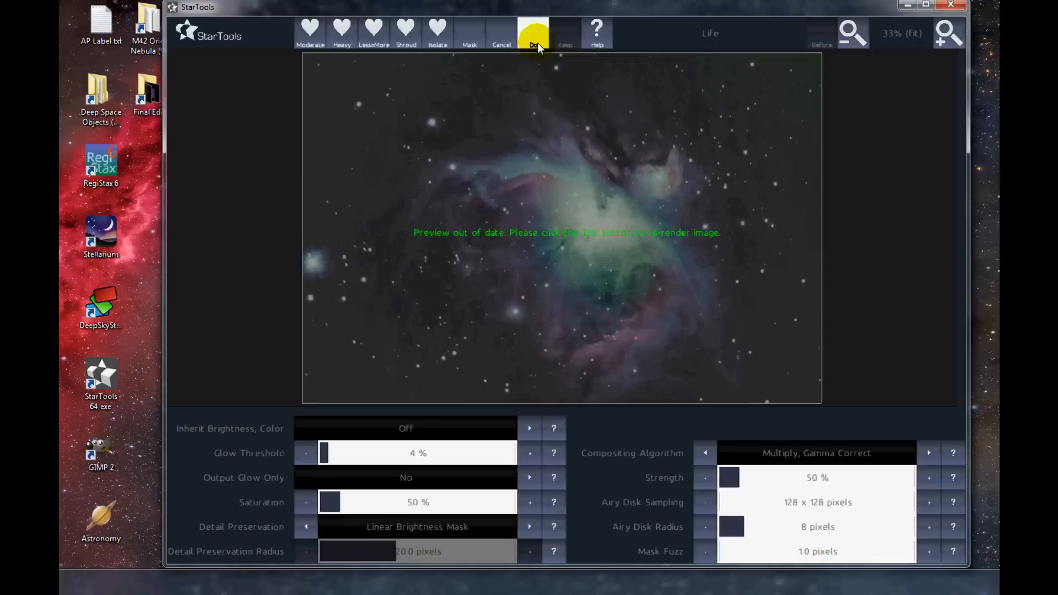
left_click(537, 44)
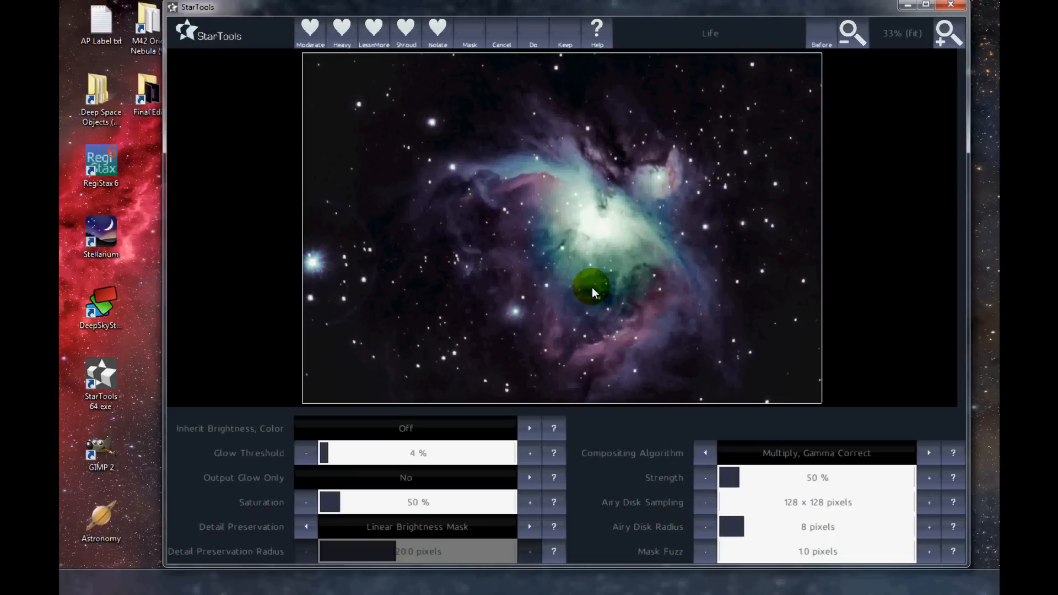
left_click(820, 39)
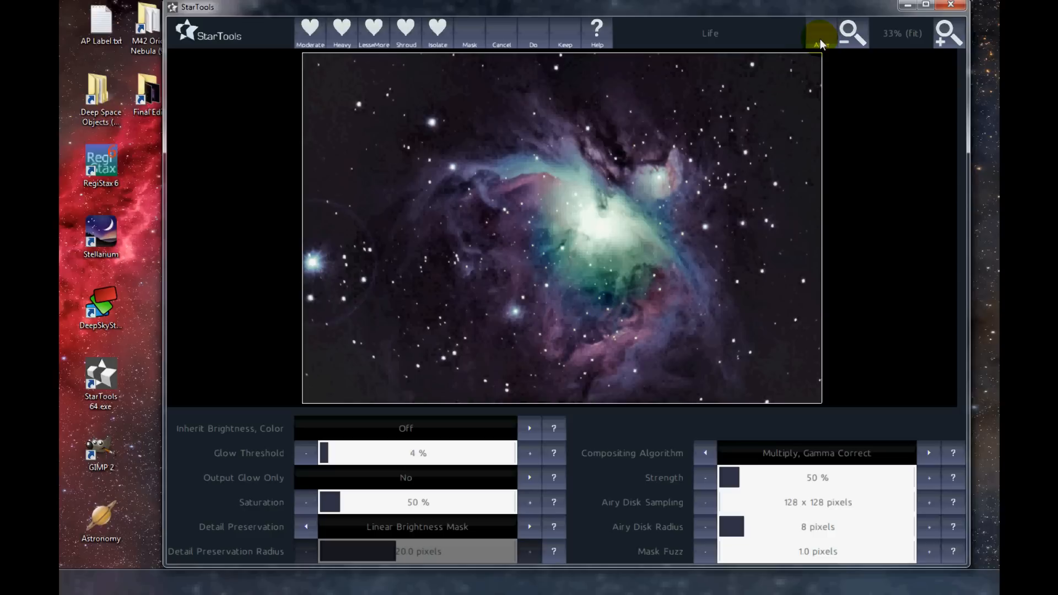
left_click(819, 39)
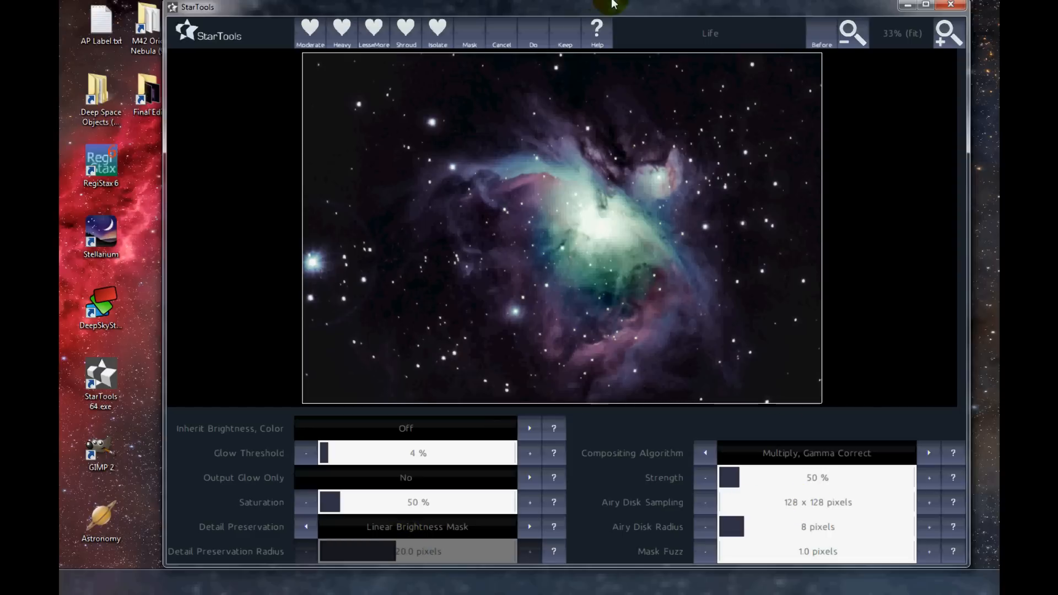
left_click(565, 34)
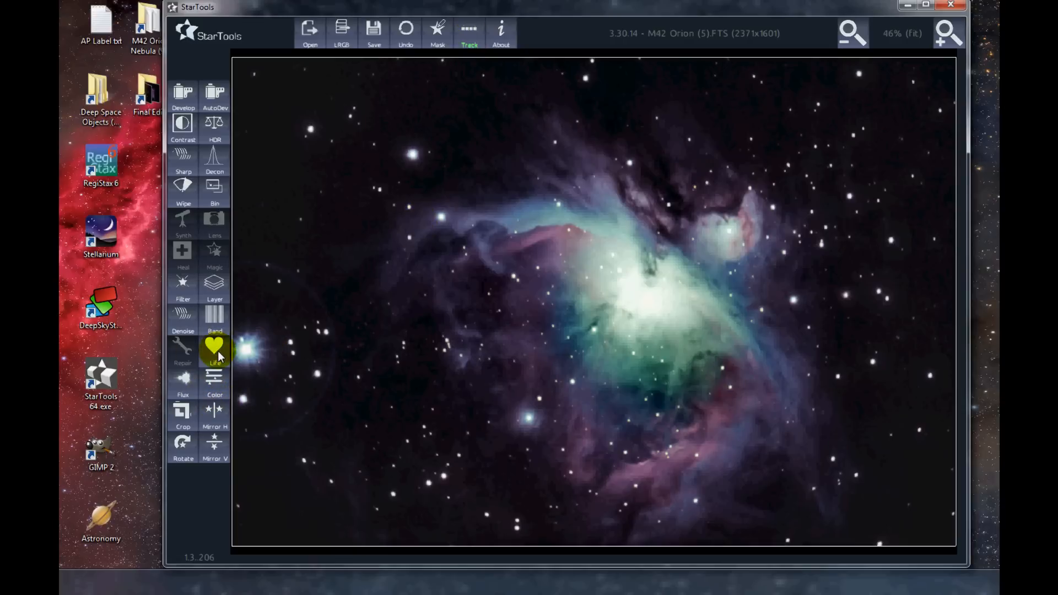
Step: Run the Flux module's fractal extraction with the Small wavelet library and open its full mask for editing
left_click(182, 381)
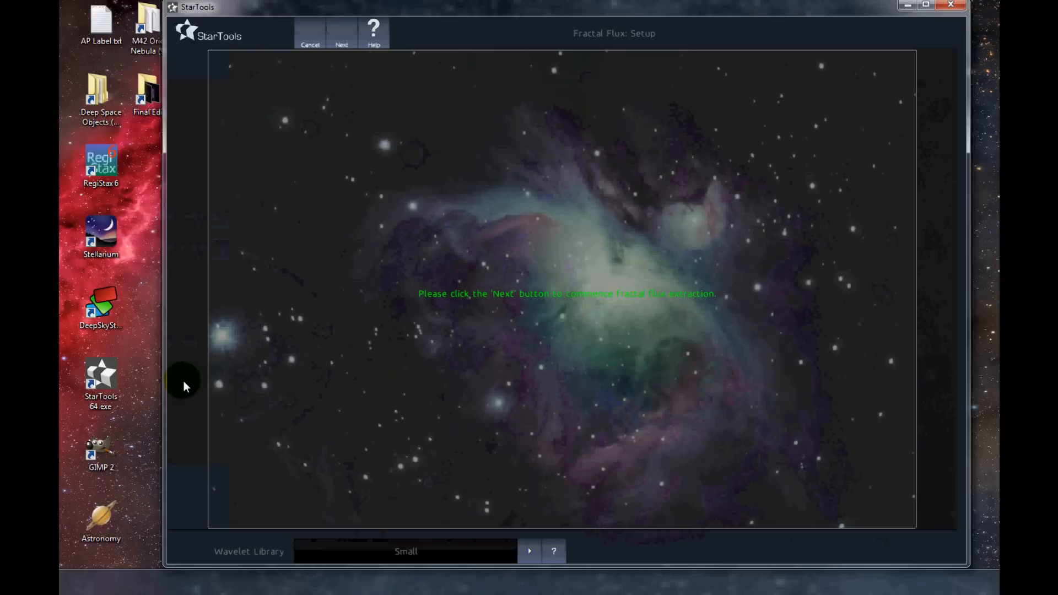
left_click(346, 41)
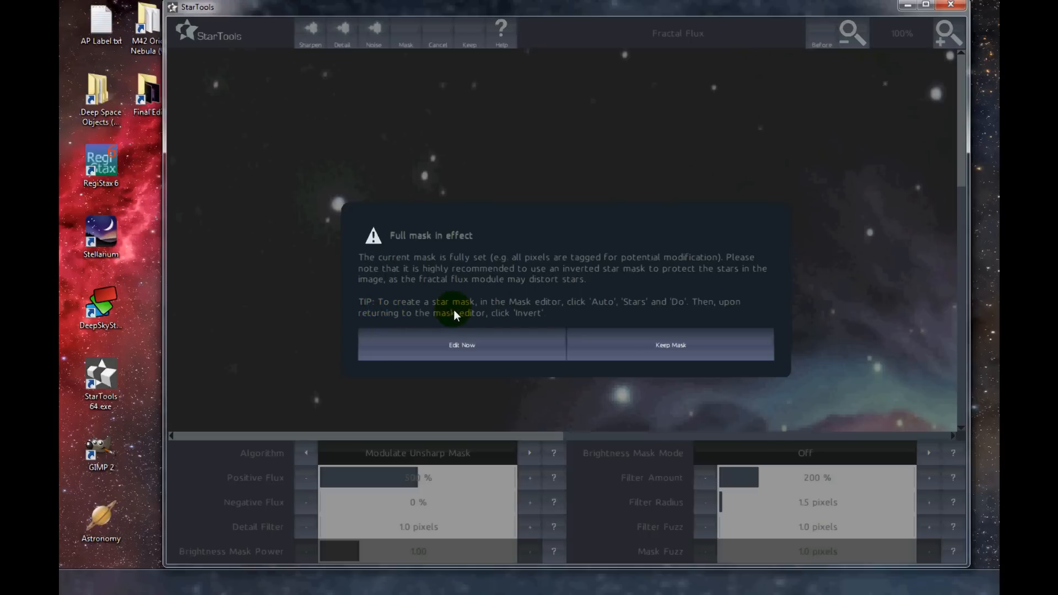
left_click(465, 345)
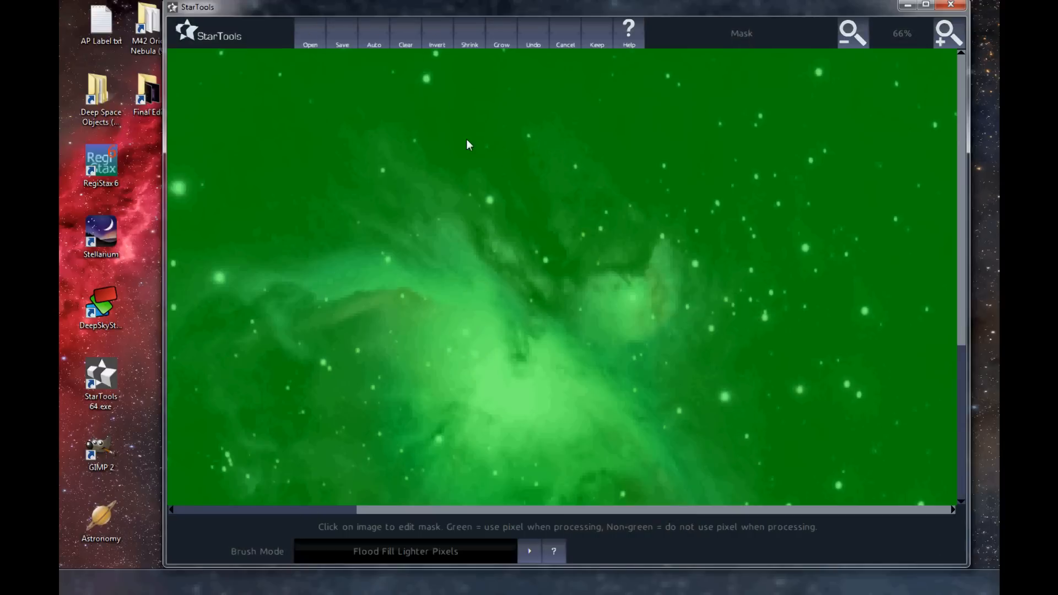
Step: Generate an automatic star mask with feature size 8 and filter sensitivity 5, and shrink and grow it once to clear the noise specks
left_click(375, 45)
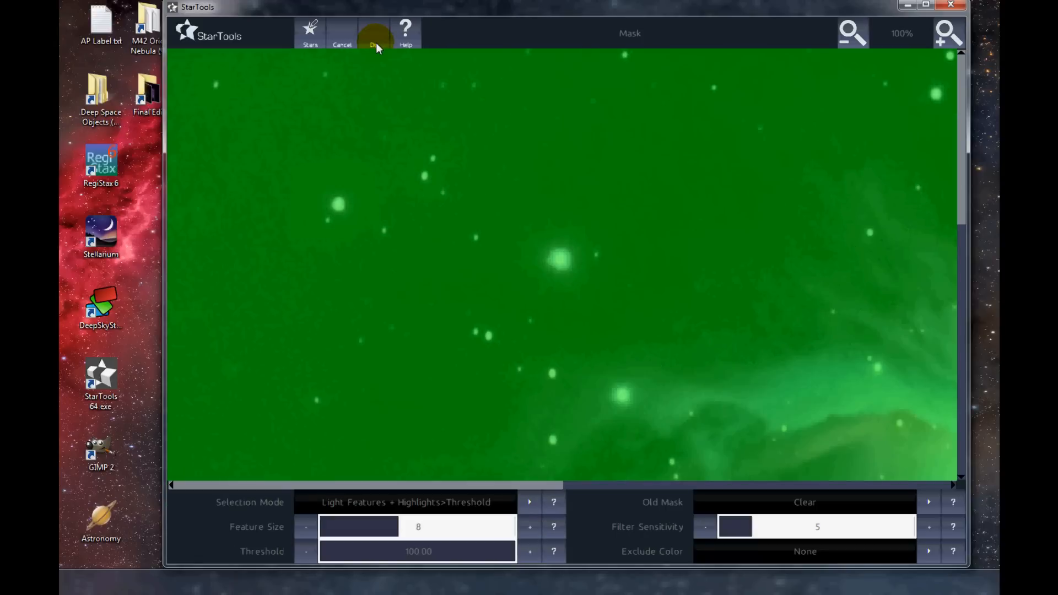
left_click(375, 38)
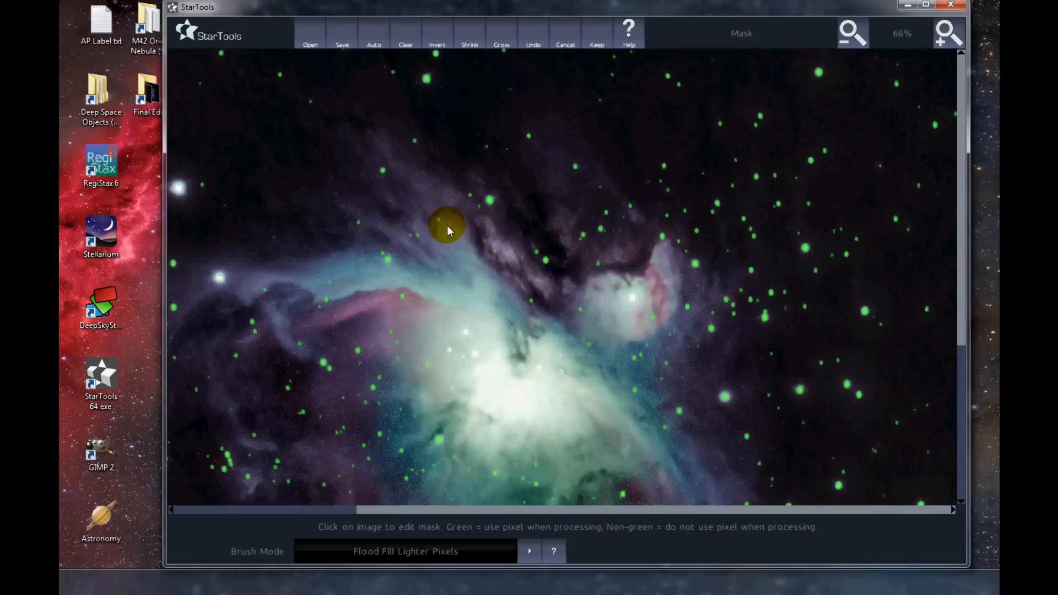
left_click(841, 44)
left_click(840, 45)
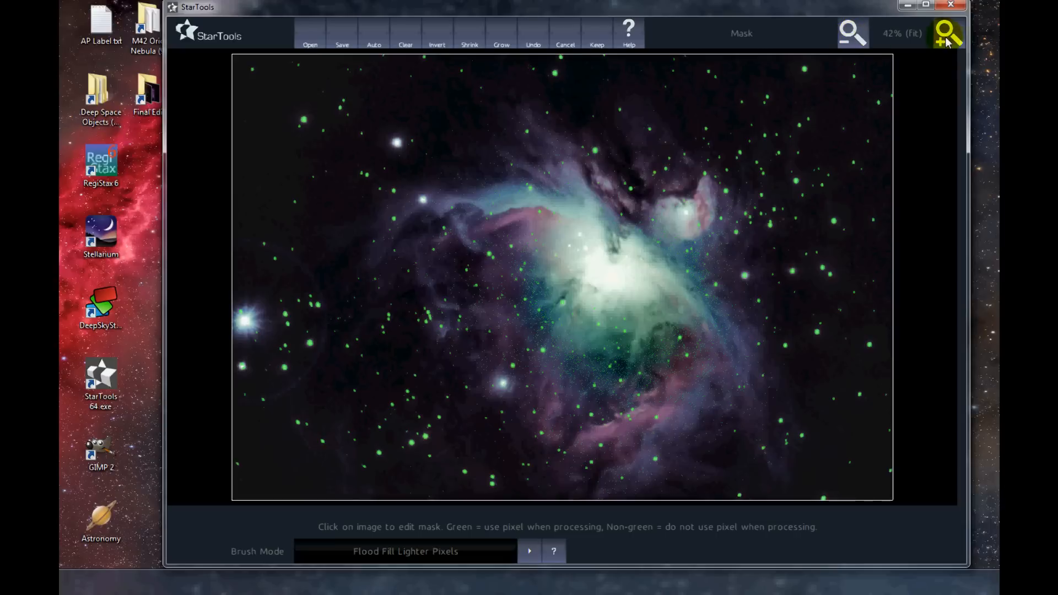
left_click(948, 41)
left_click(948, 41)
left_click(949, 42)
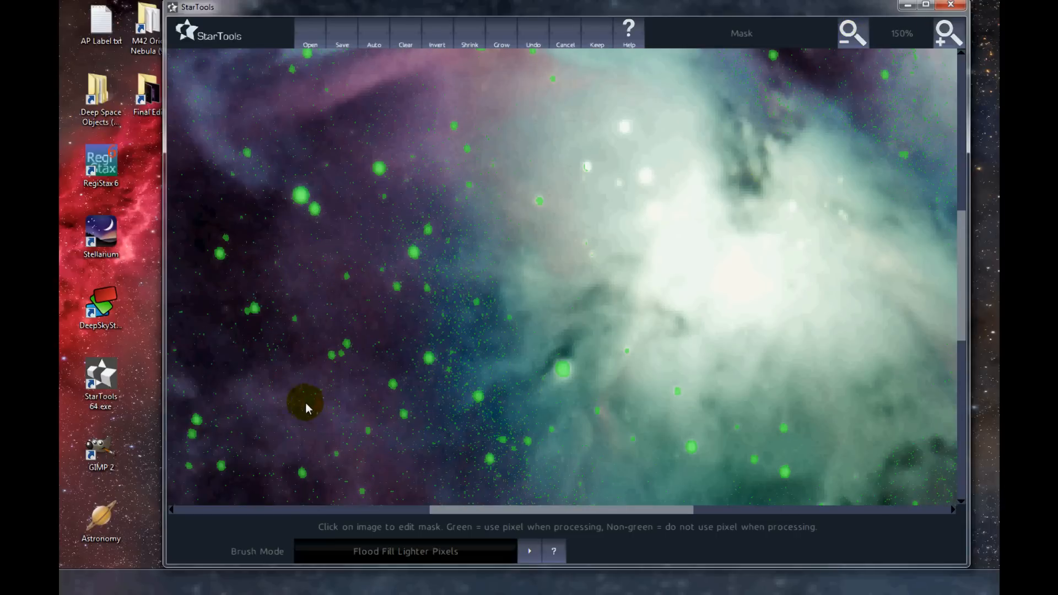
left_click(472, 45)
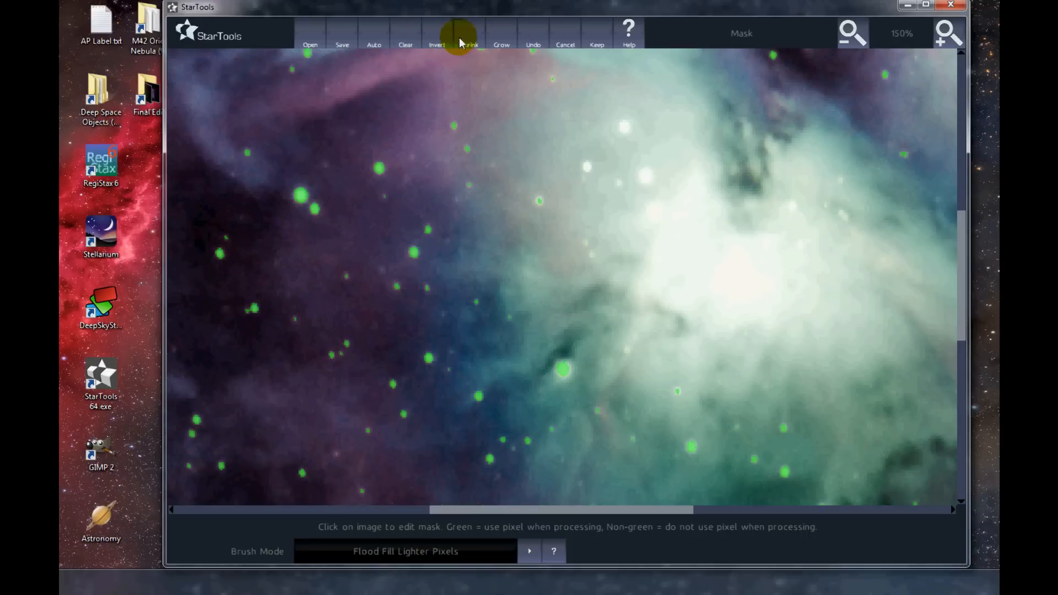
left_click(502, 45)
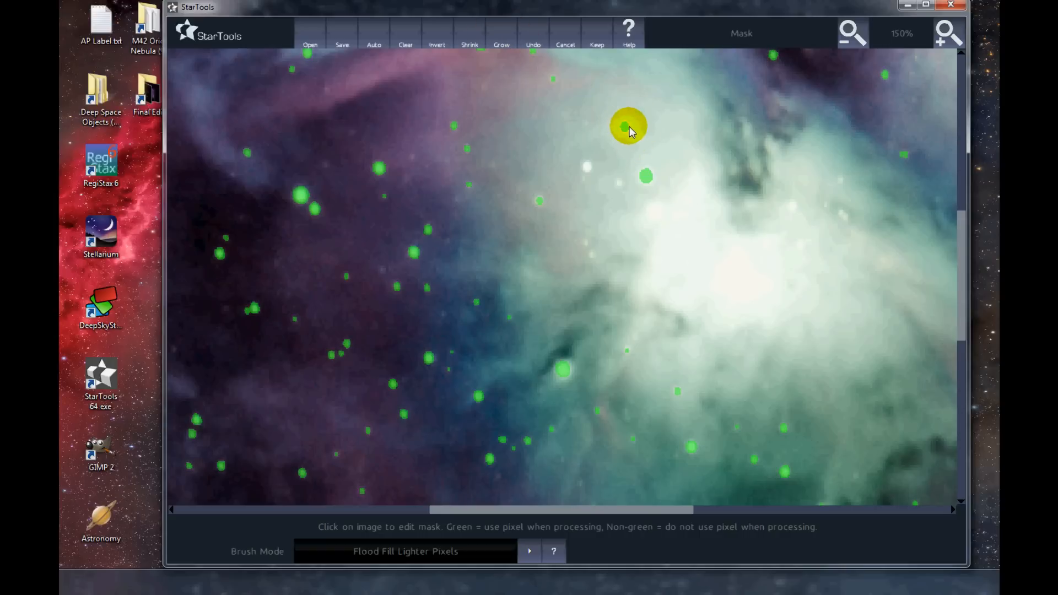
Step: Add the unmasked small stars around the nebula's core to the mask with Flood Fill Lighter Pixels, clearing the accidental fill of the core
left_click(626, 126)
left_click(587, 167)
left_click(620, 183)
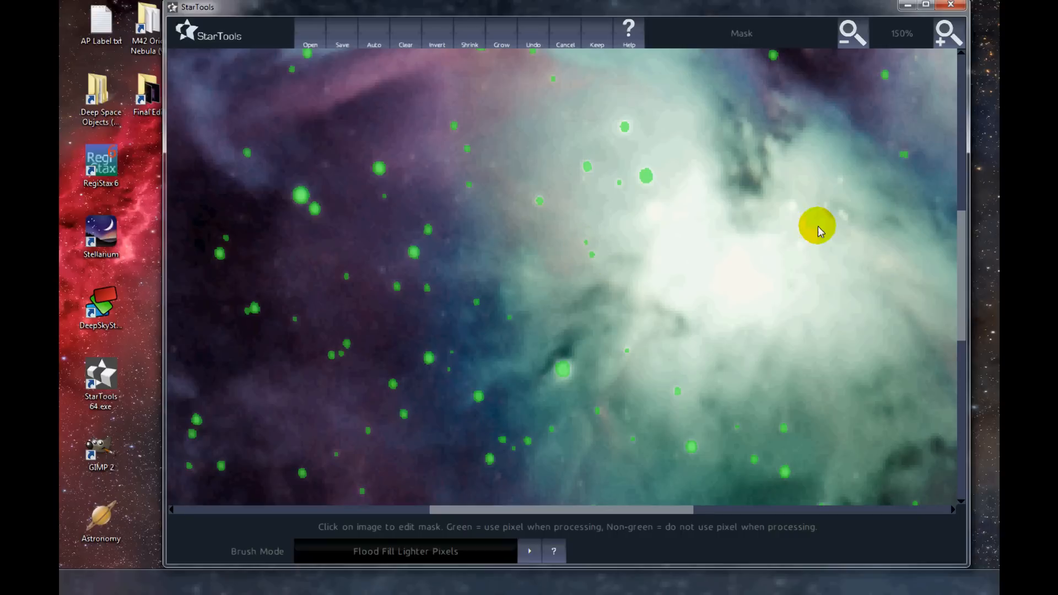
left_click(797, 207)
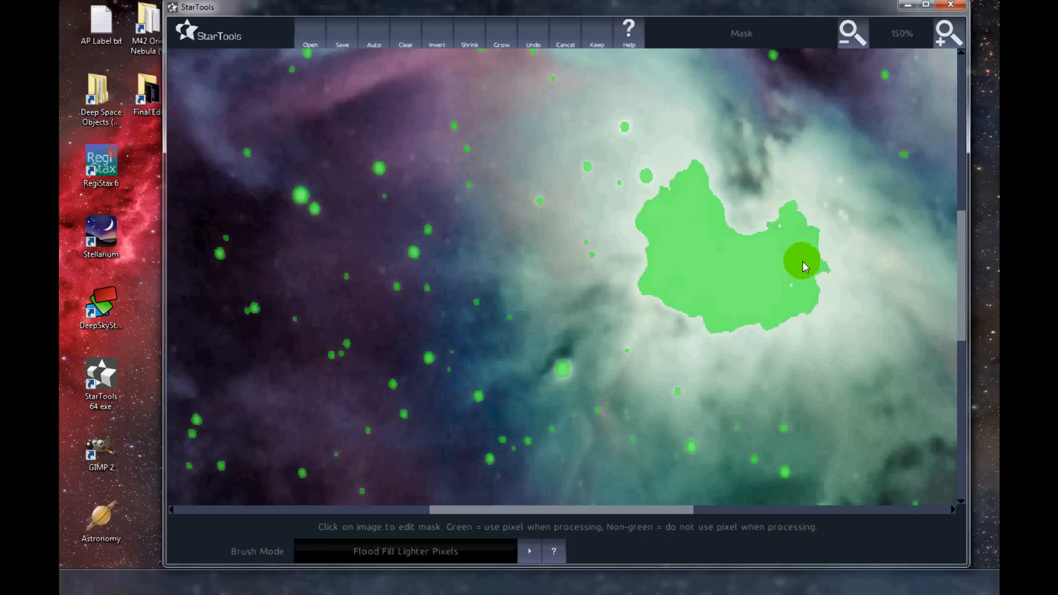
left_click(769, 264)
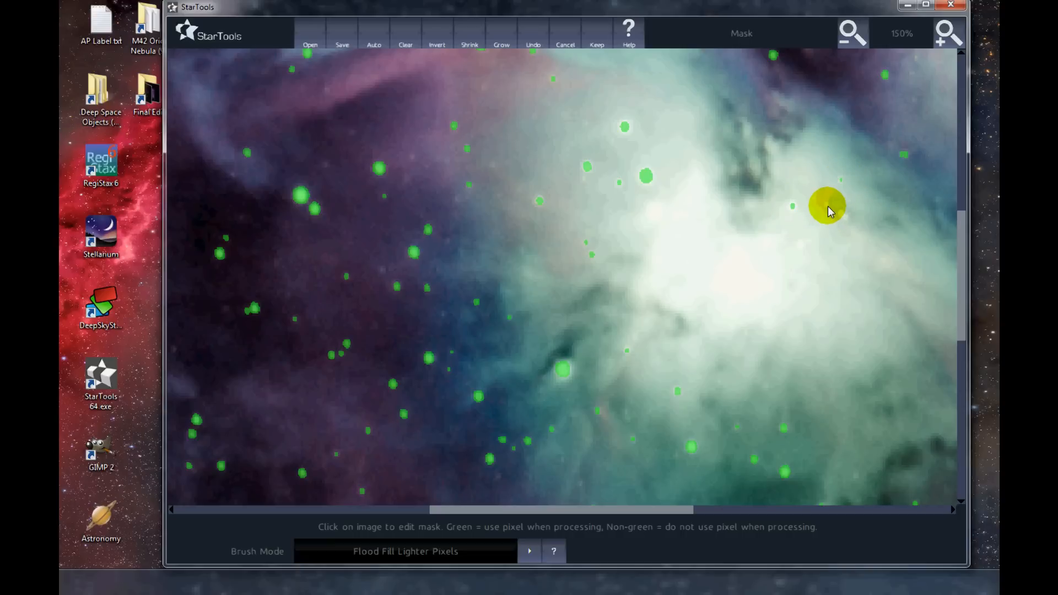
left_click(845, 218)
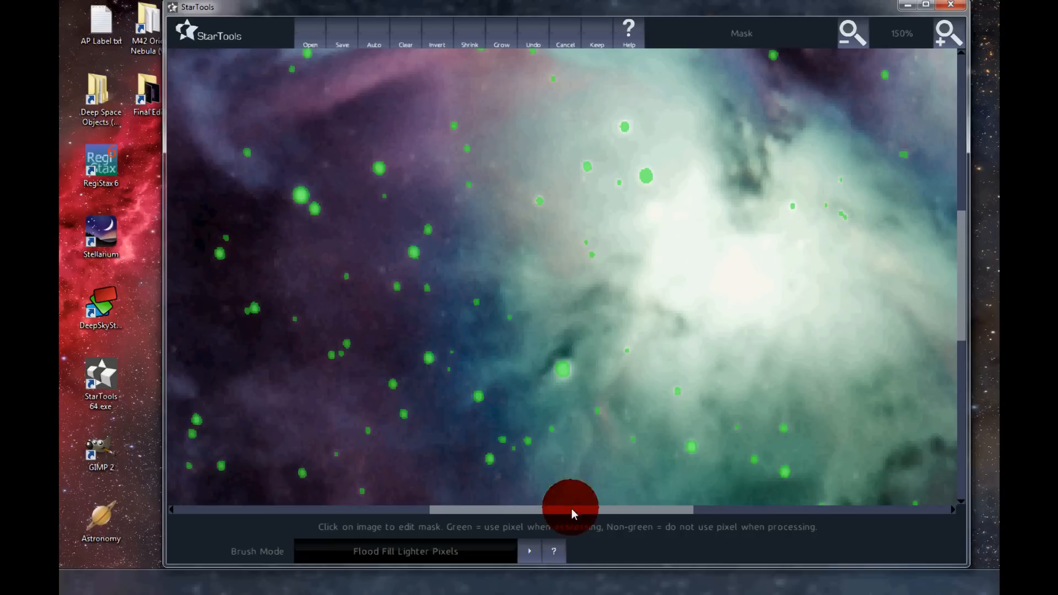
Step: Check the star mask across the dark area left of the nebula, including the bright haloed star below it
left_click_drag(571, 508, 285, 516)
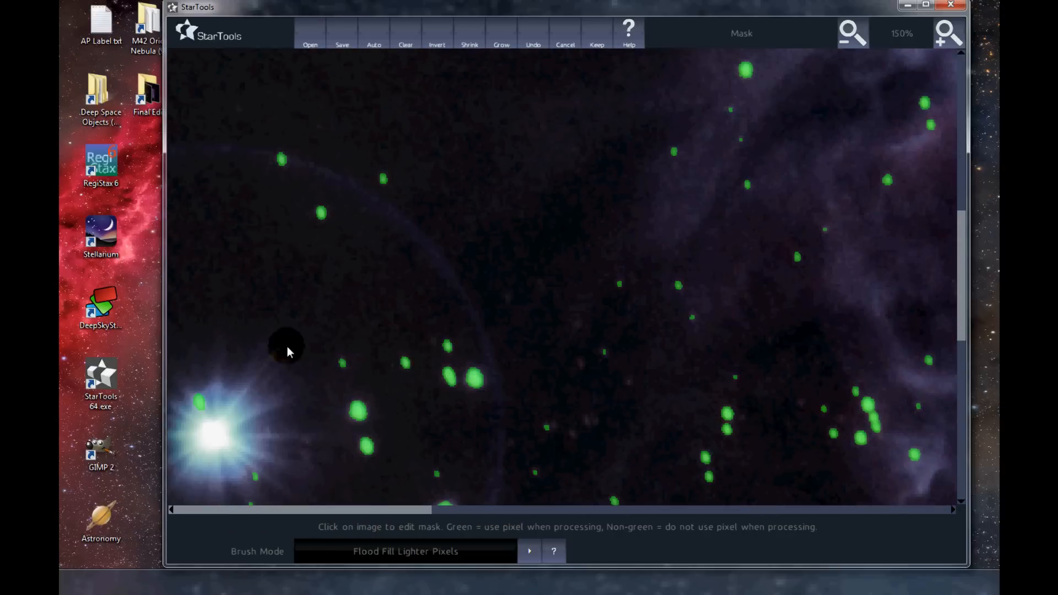
left_click_drag(955, 260, 964, 132)
left_click_drag(965, 91, 967, 67)
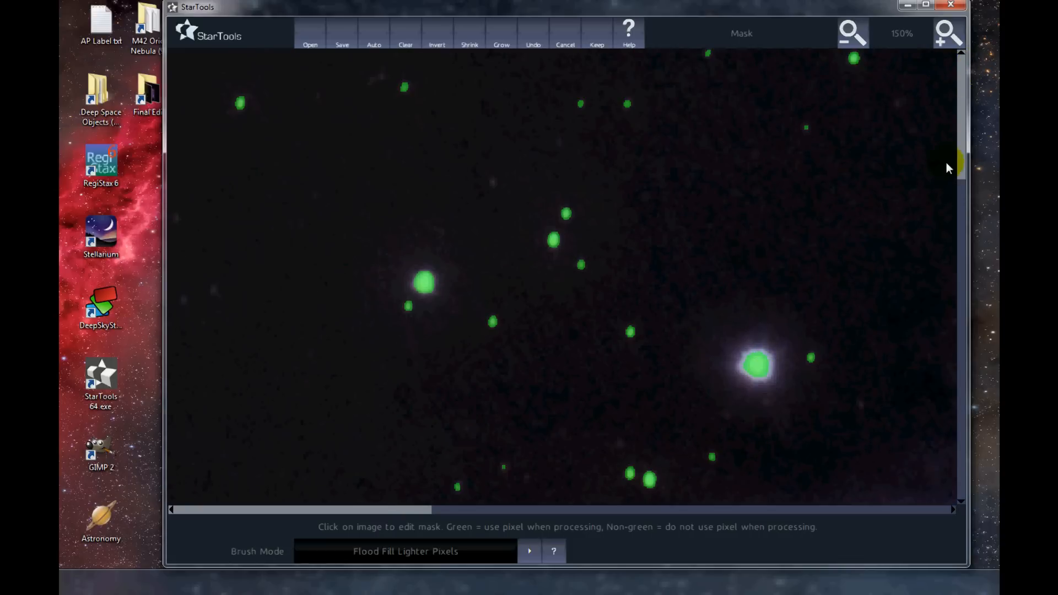
left_click_drag(963, 141, 939, 216)
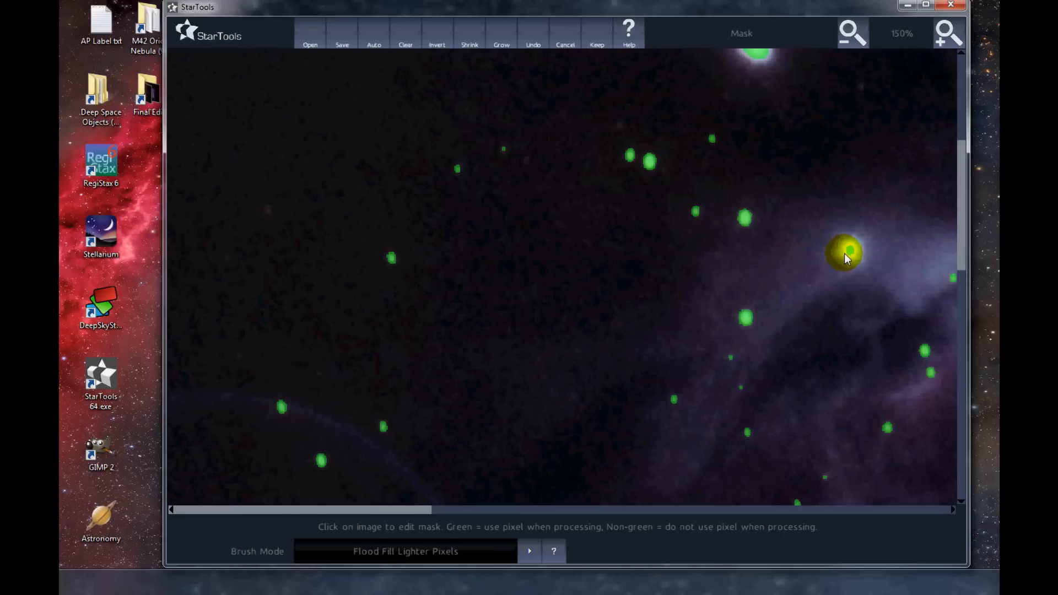
left_click_drag(963, 189, 951, 401)
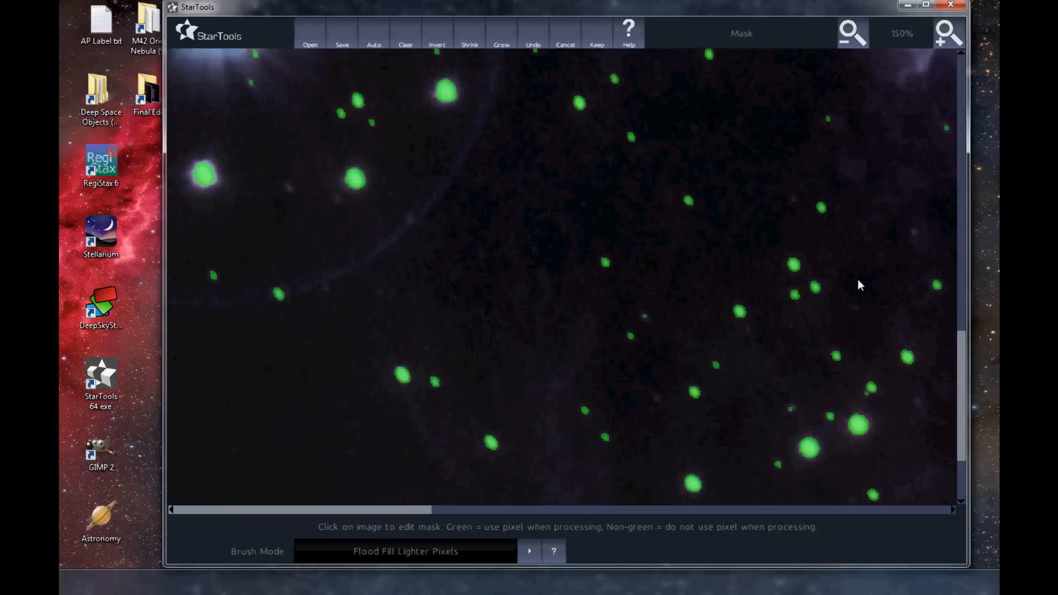
left_click_drag(962, 363, 961, 386)
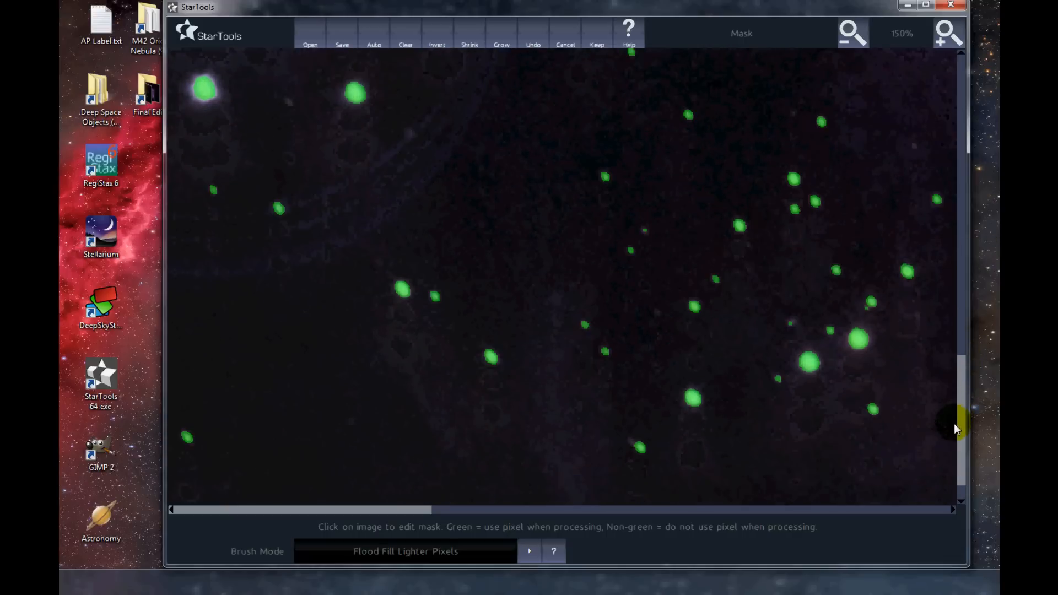
left_click(851, 34)
left_click(824, 224)
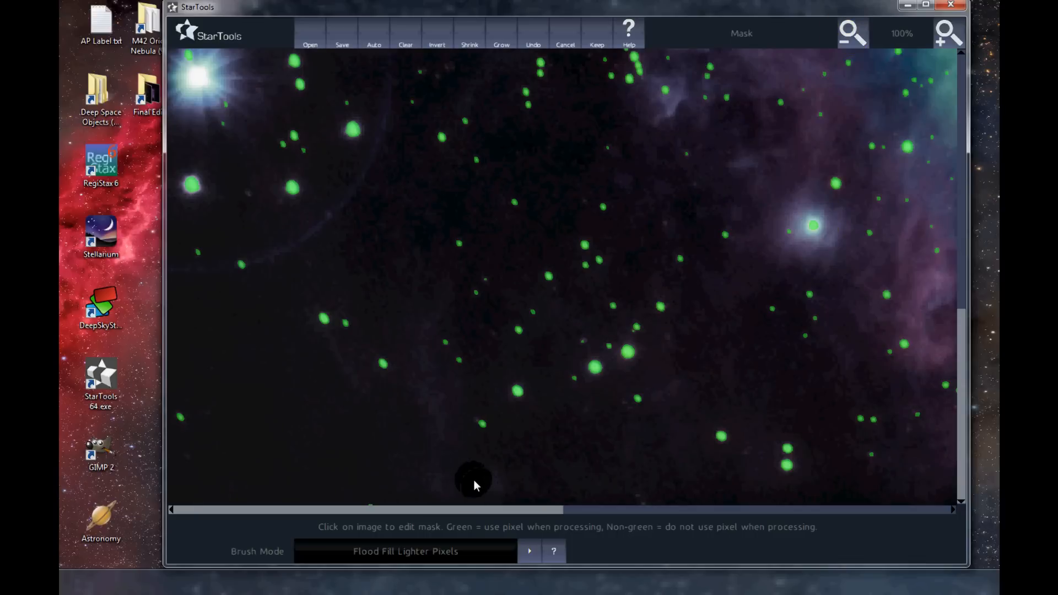
Step: Add the bright star in the small round nebula beside the main core to the star mask
left_click_drag(444, 510, 752, 551)
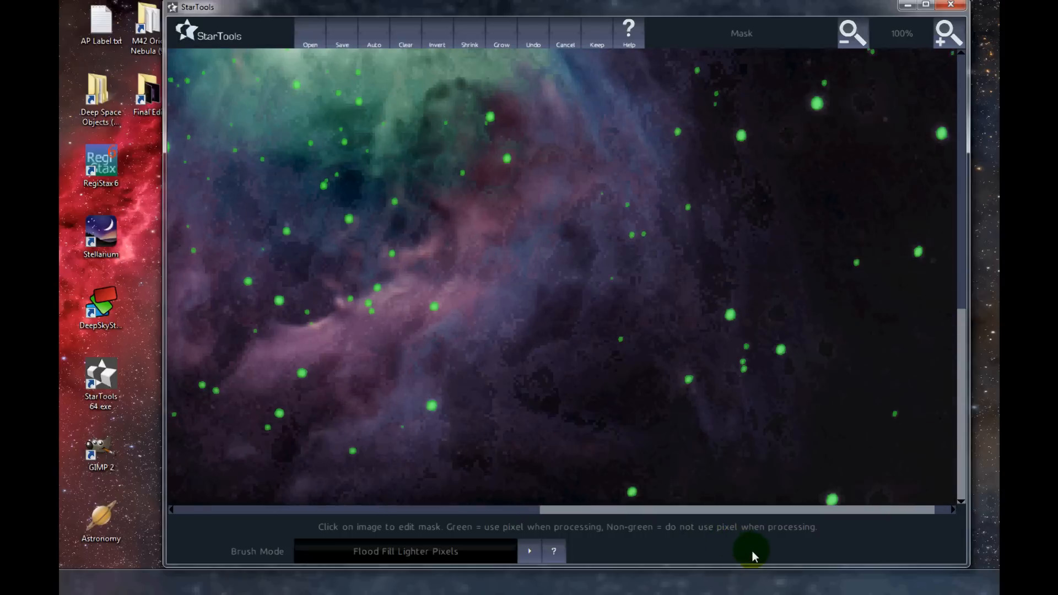
left_click_drag(963, 386, 978, 315)
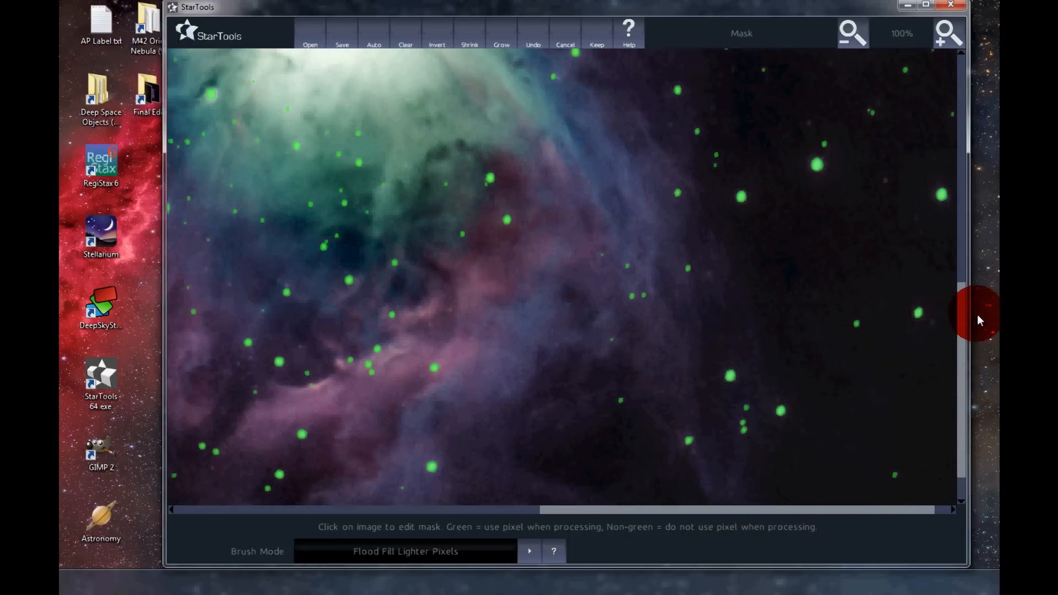
left_click_drag(976, 263, 956, 217)
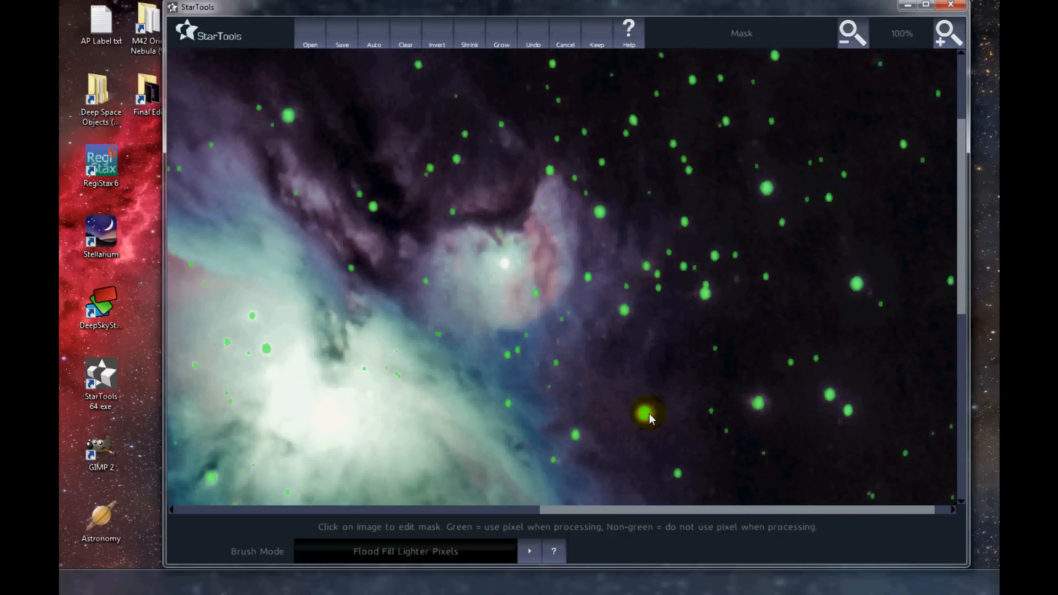
left_click_drag(961, 300, 959, 235)
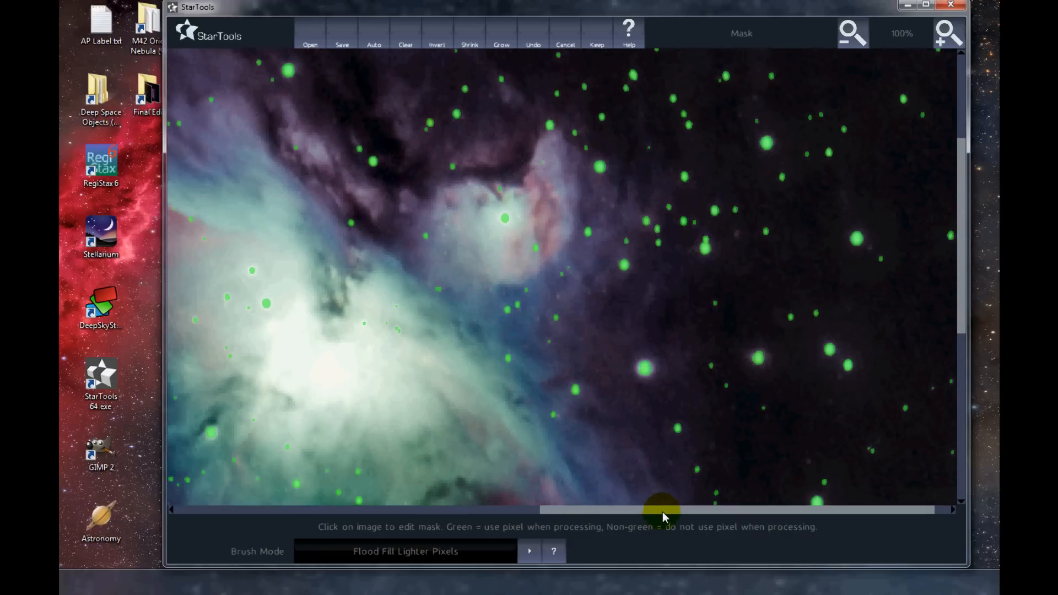
Step: Check the mask around the nebula's core, invert it so that the stars are excluded from processing, and keep it
left_click_drag(659, 510, 598, 508)
left_click_drag(963, 222, 960, 297)
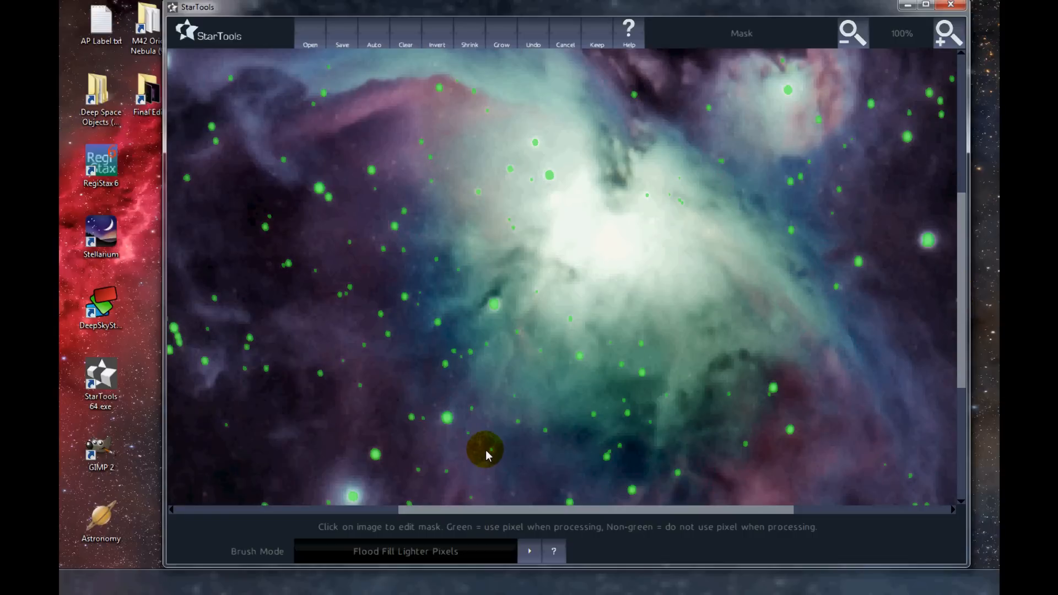
left_click(438, 42)
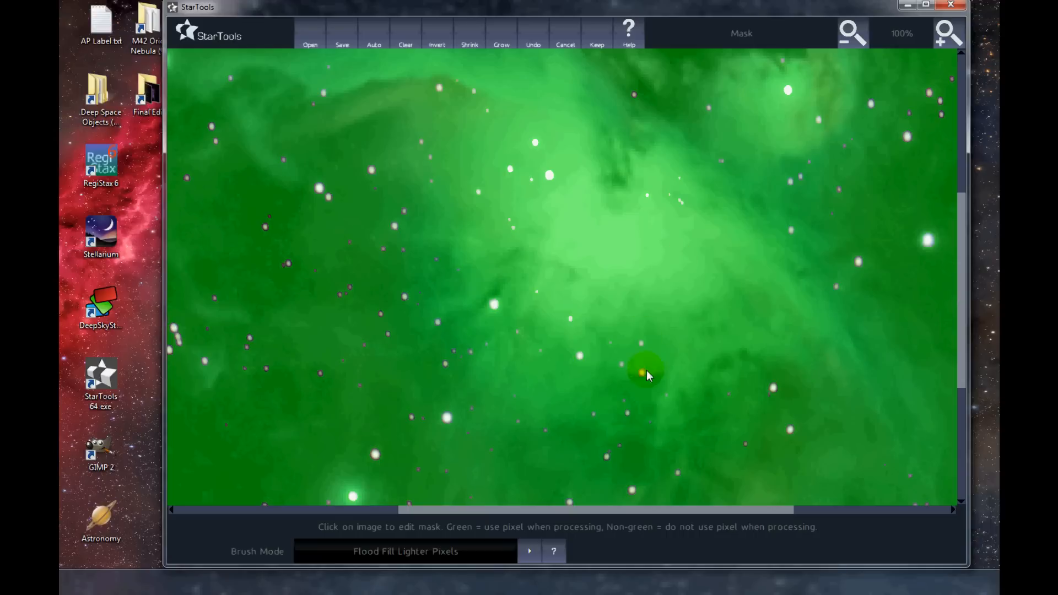
left_click(598, 44)
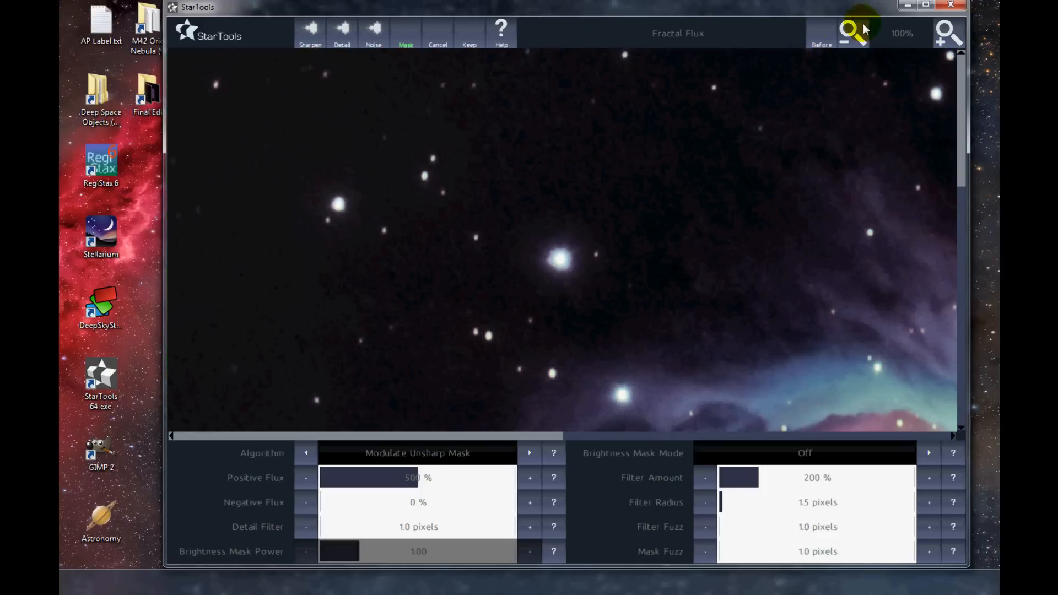
Step: Try Flux's Sharpen and Detail presets and compare the Detail result with the original
left_click(857, 38)
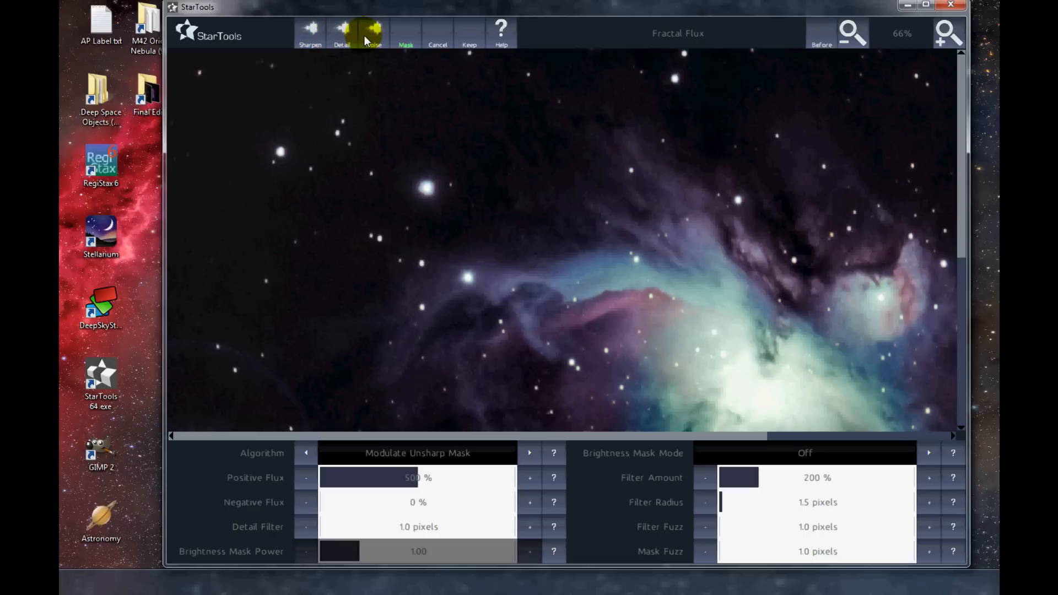
left_click(312, 34)
left_click(343, 35)
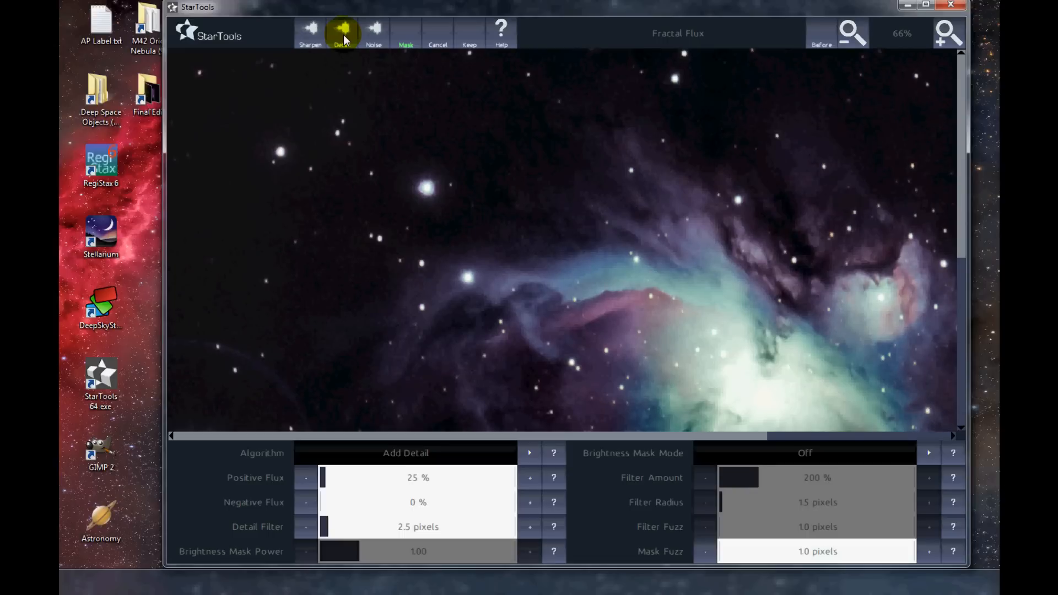
left_click(826, 42)
left_click(823, 39)
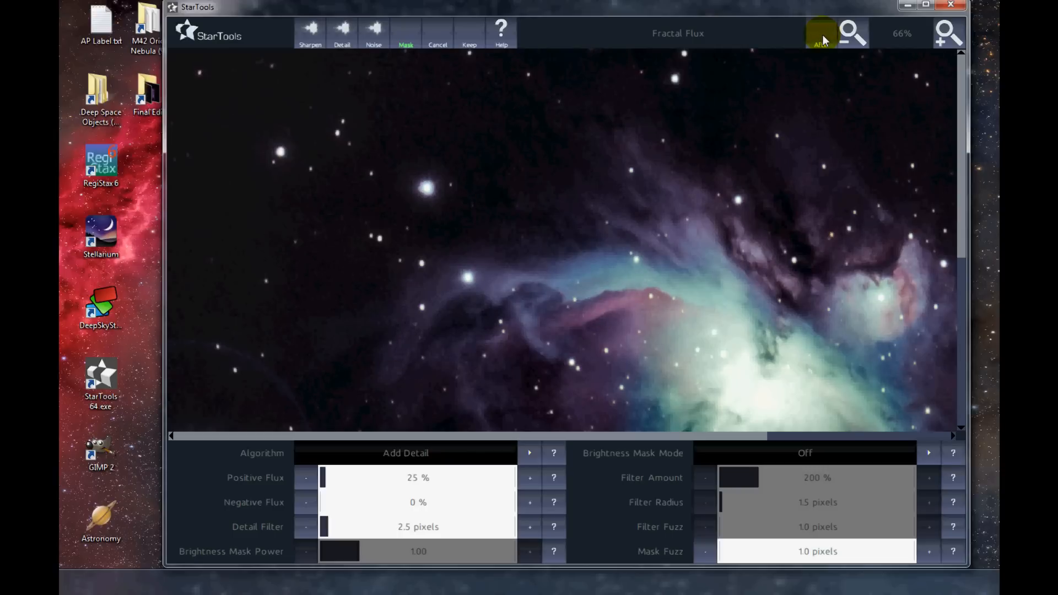
left_click(822, 35)
Step: Apply Flux's Noise preset with Modulate MOMH and 600% positive and negative flux, compare it with the original, and keep the result
left_click(373, 34)
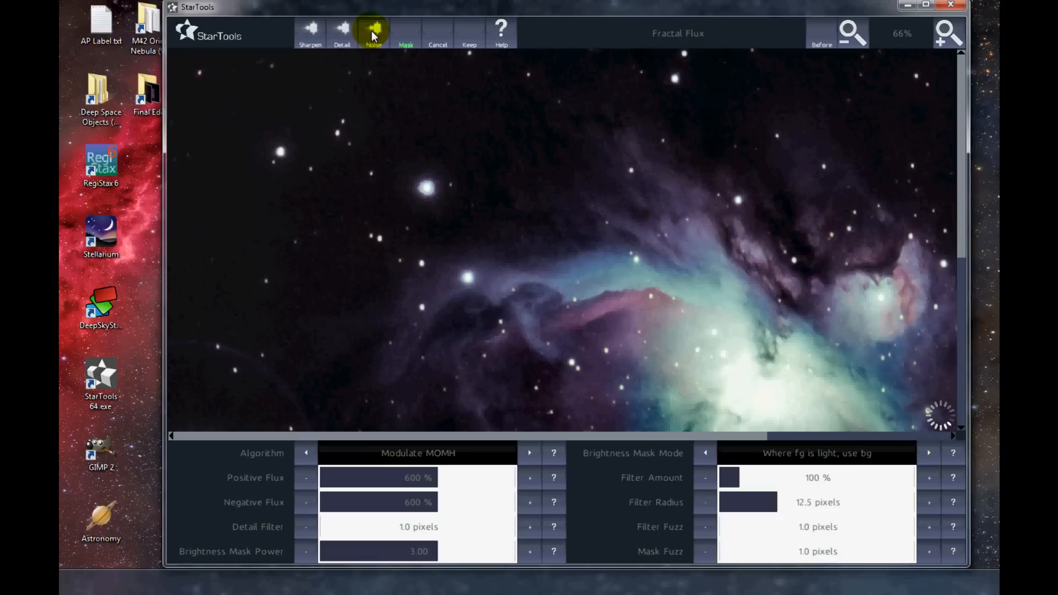
left_click(824, 44)
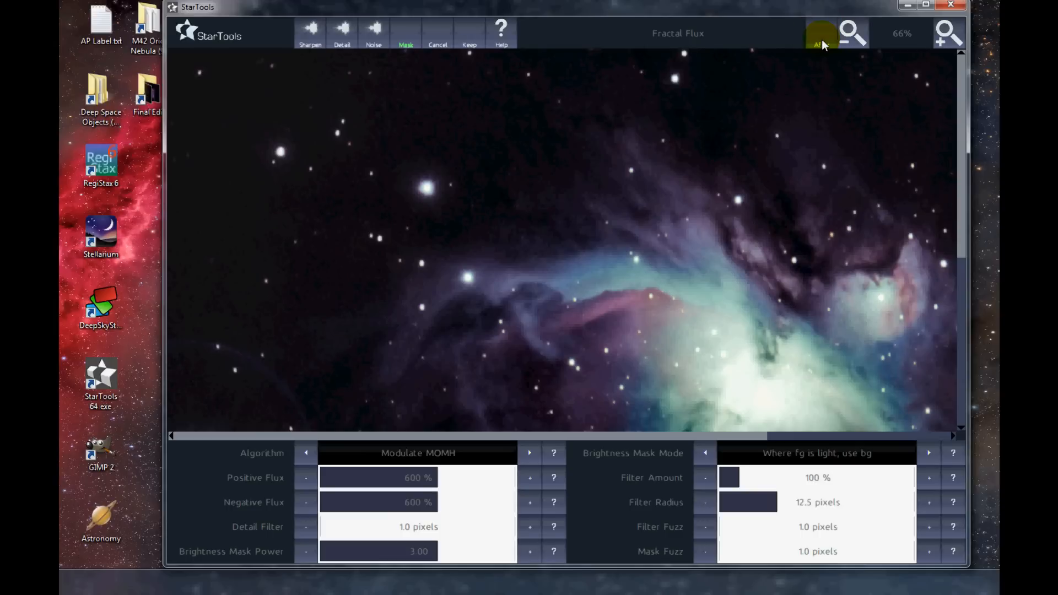
left_click(822, 44)
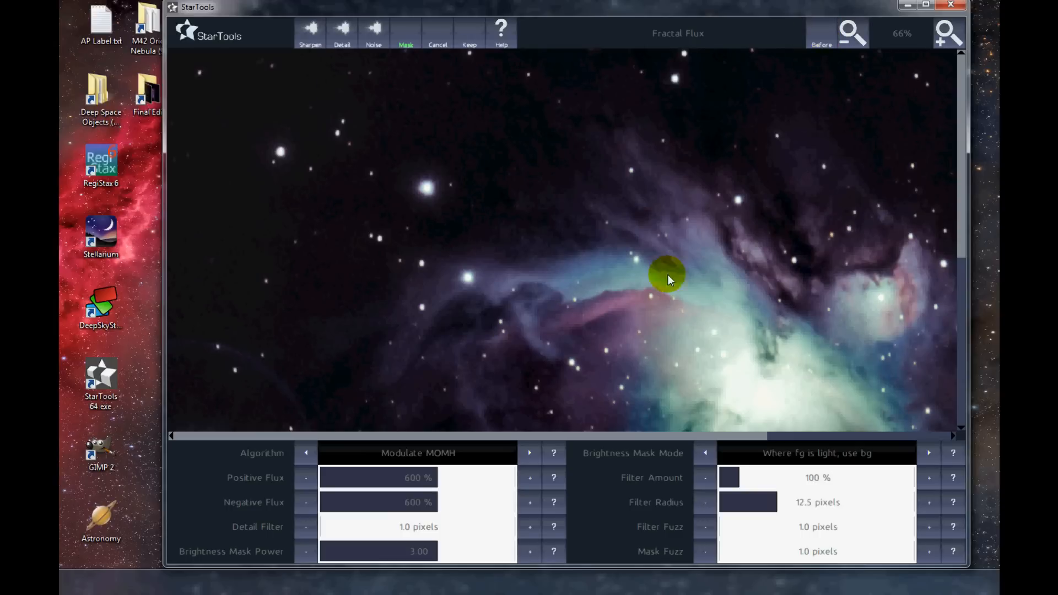
left_click(825, 43)
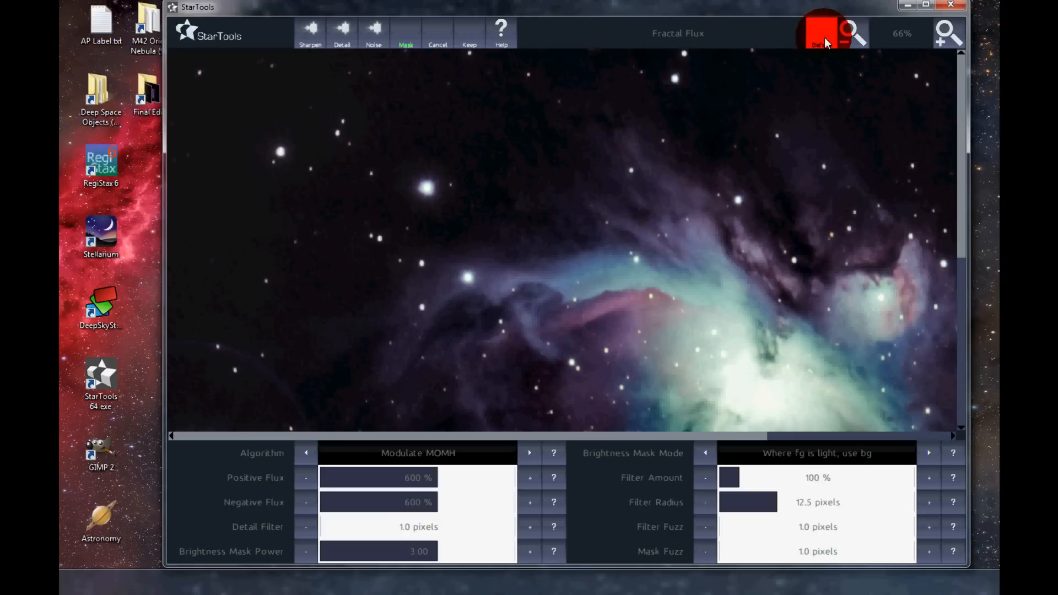
left_click(825, 43)
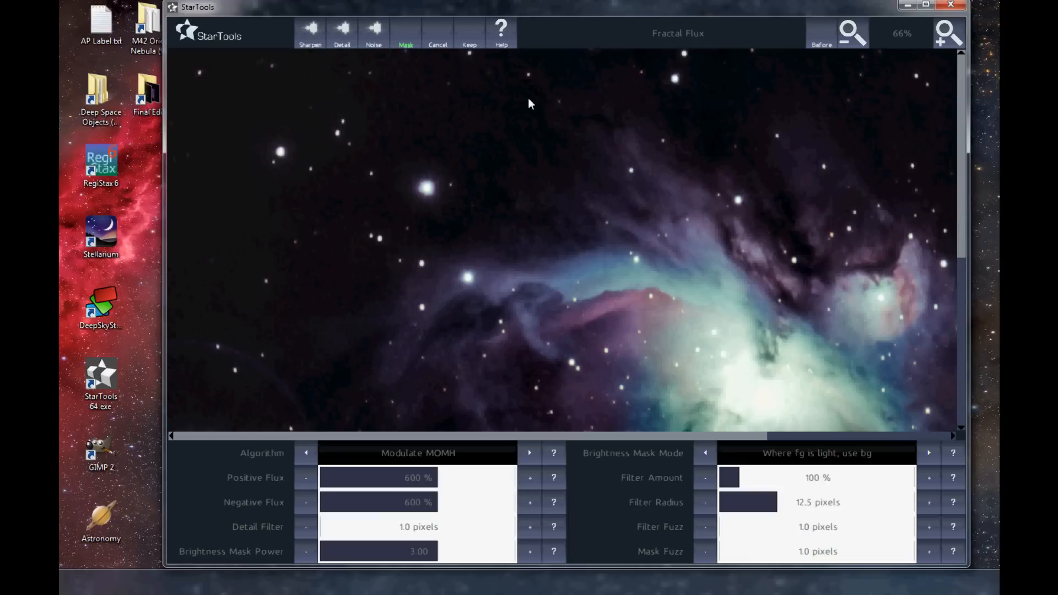
left_click(469, 38)
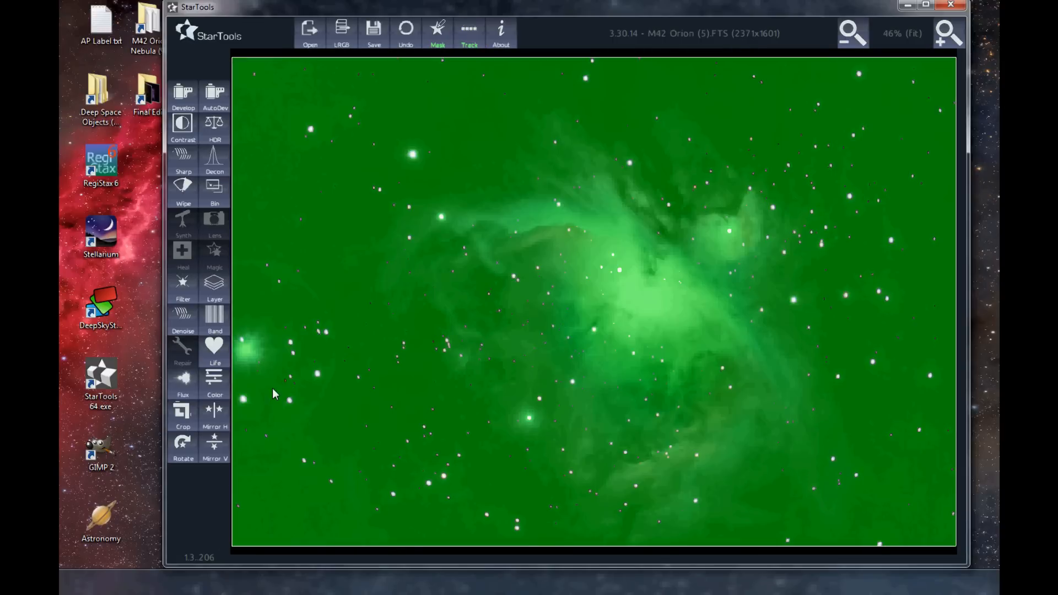
left_click(187, 389)
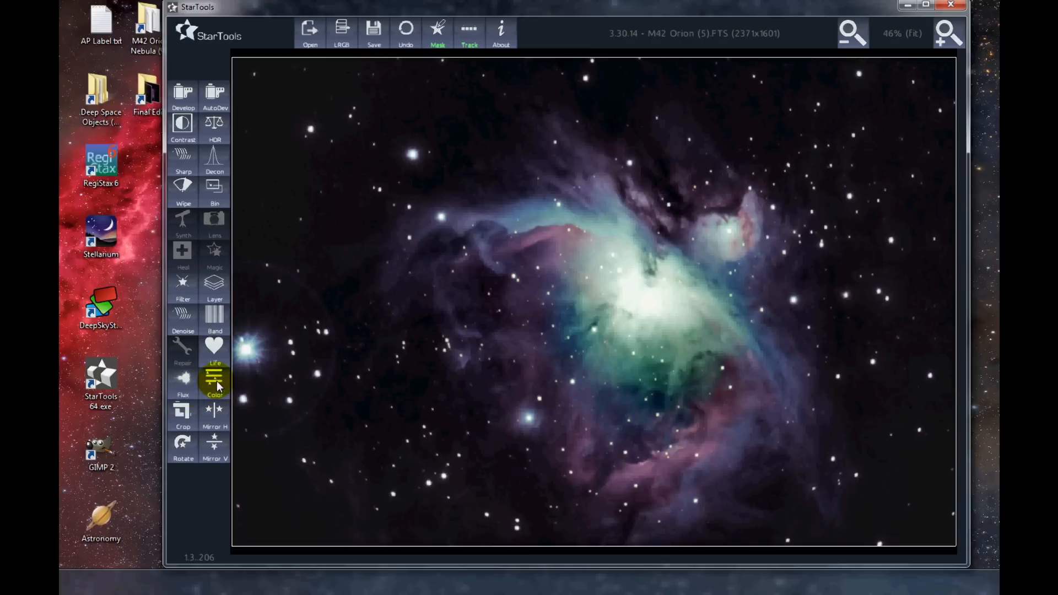
Step: Stop tracking with final noise reduction, extract the scales with Mean Of Median Half, Distance Weighted, and set a full mask
left_click(473, 42)
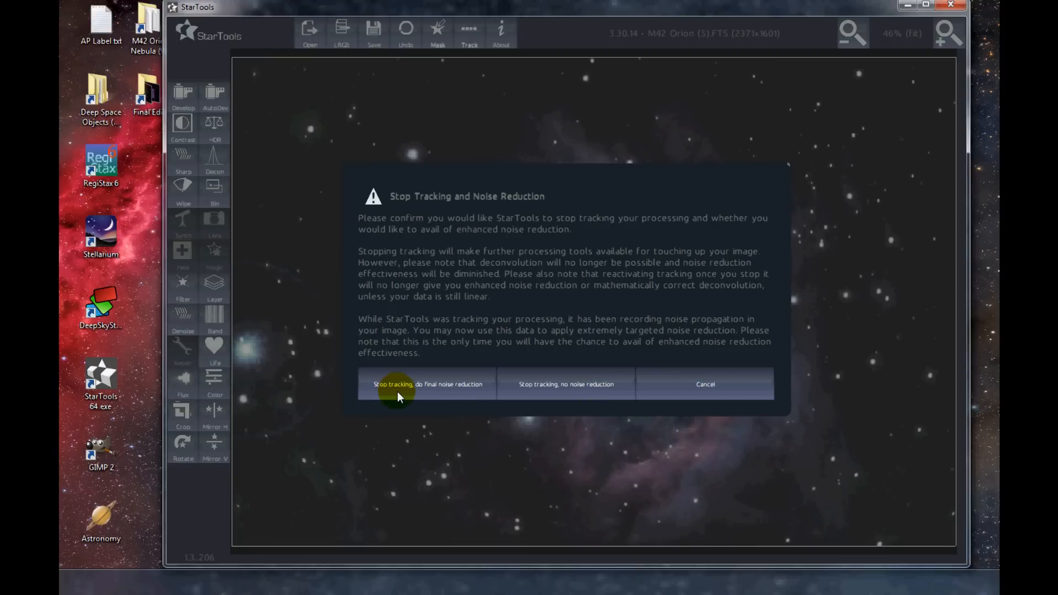
left_click(448, 389)
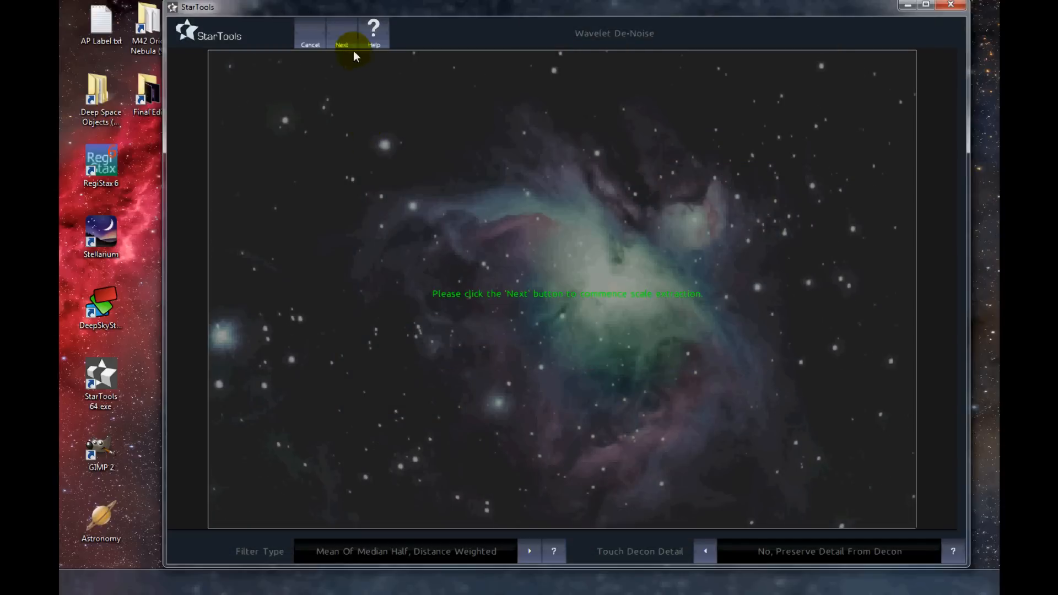
left_click(350, 41)
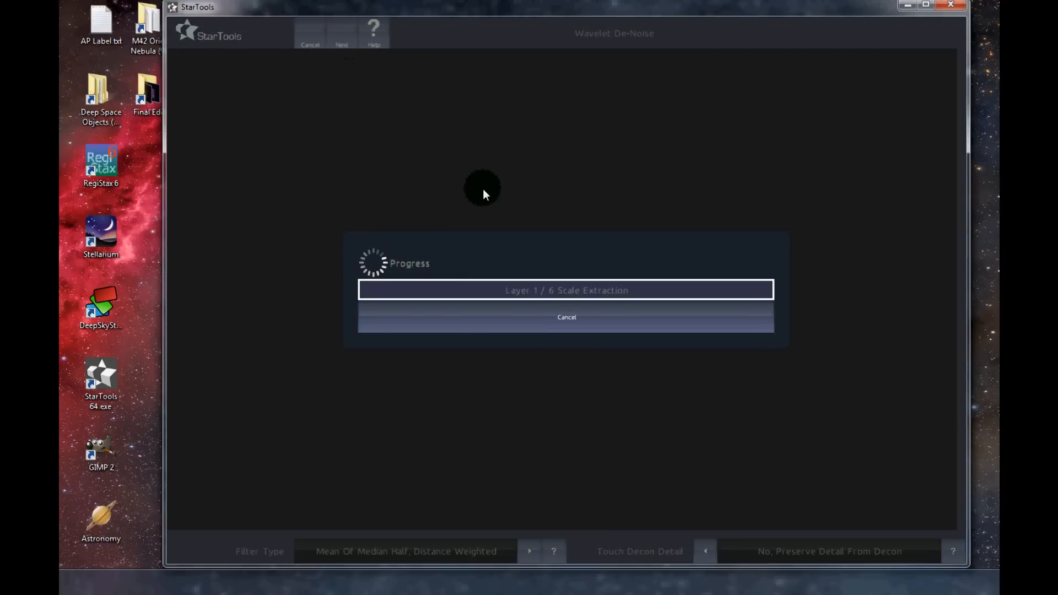
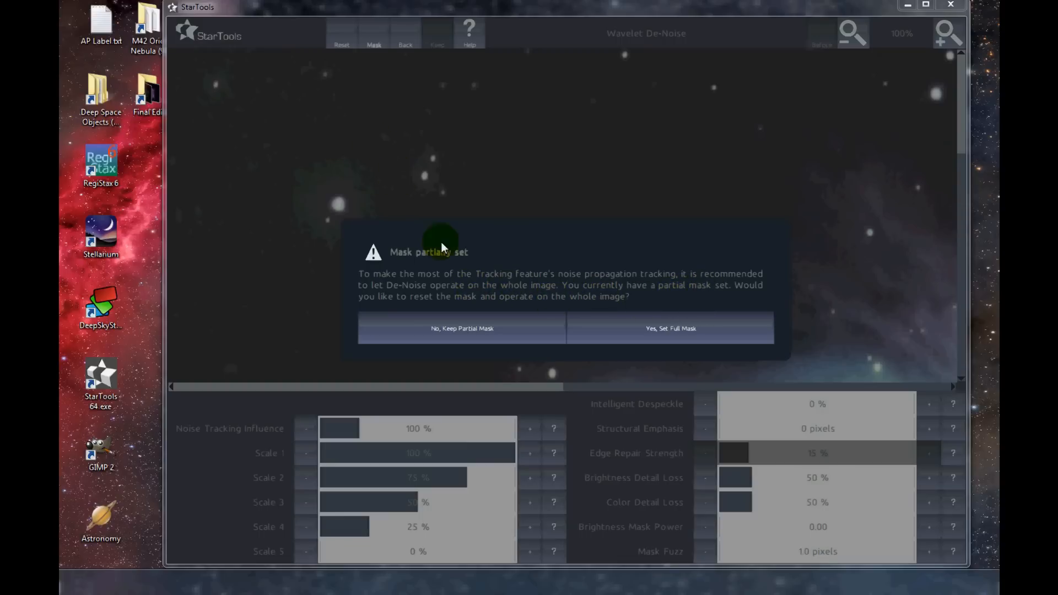
left_click(687, 334)
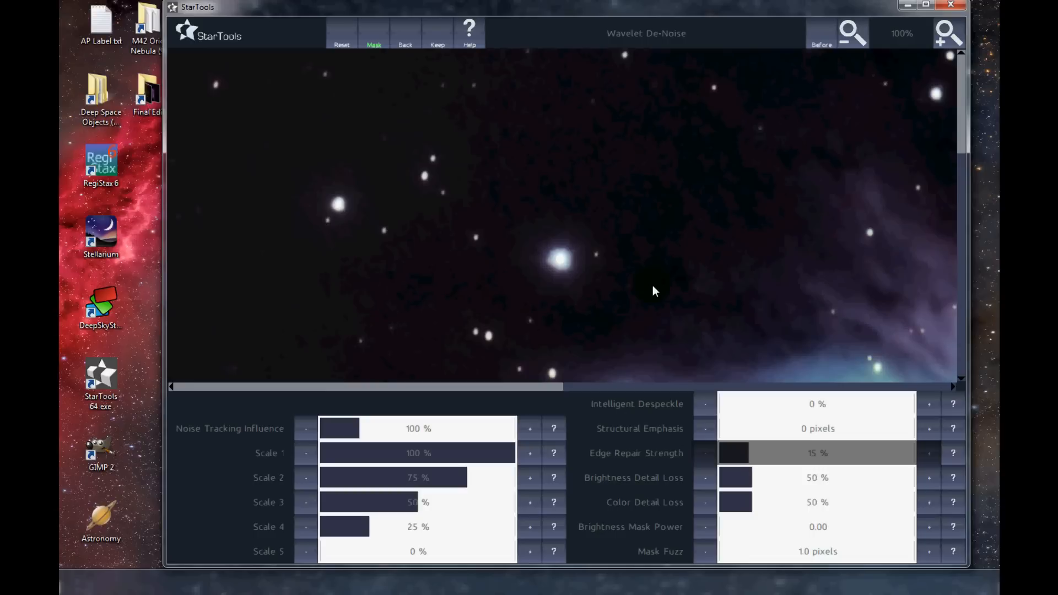
Step: Compare the noise-reduced nebula with the original at 100% and 66% zoom
left_click(827, 43)
left_click(863, 37)
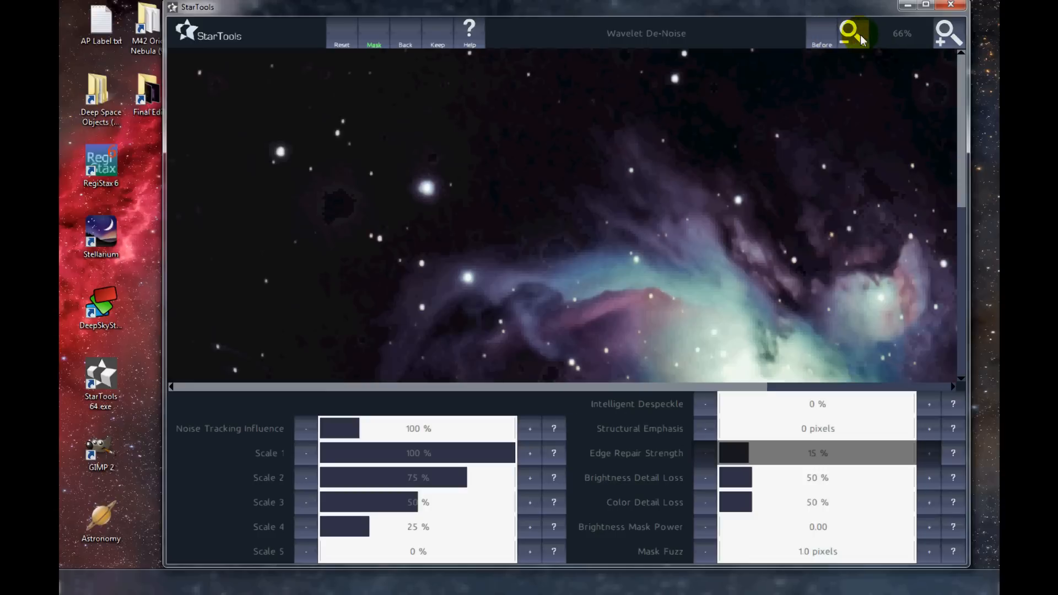
left_click(820, 41)
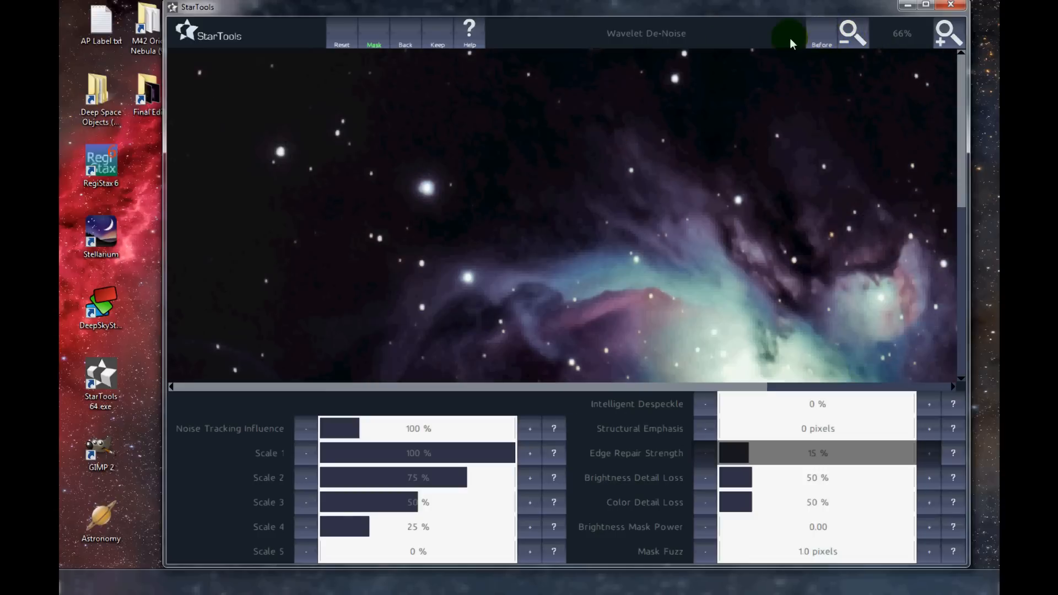
left_click(947, 33)
left_click(819, 35)
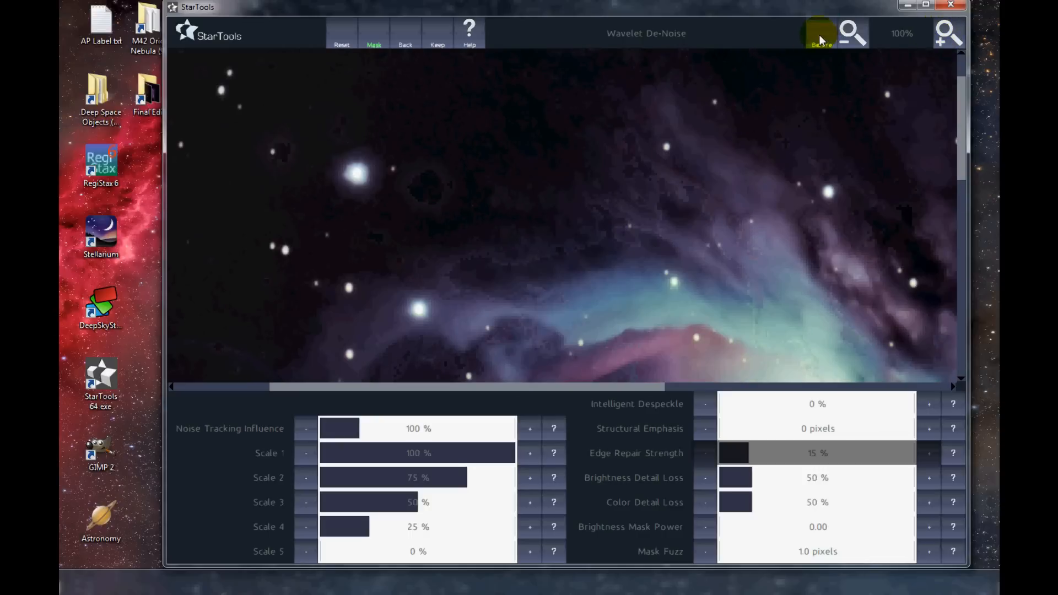
Step: Inspect the noise-reduced nebula around its core and keep the Wavelet De-Noise result
left_click_drag(627, 386, 662, 372)
left_click_drag(967, 133, 960, 155)
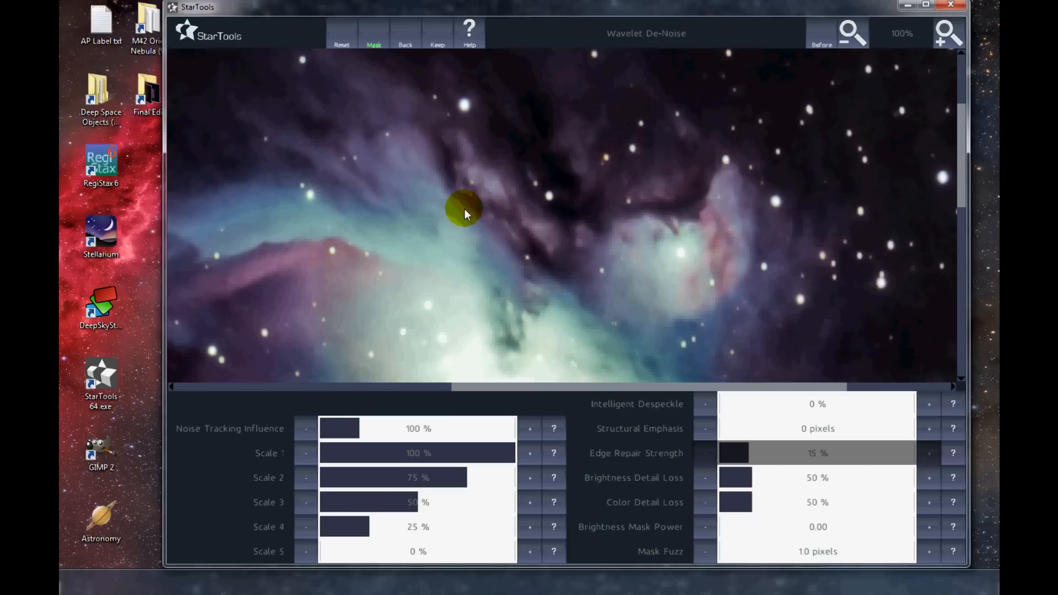
left_click(438, 42)
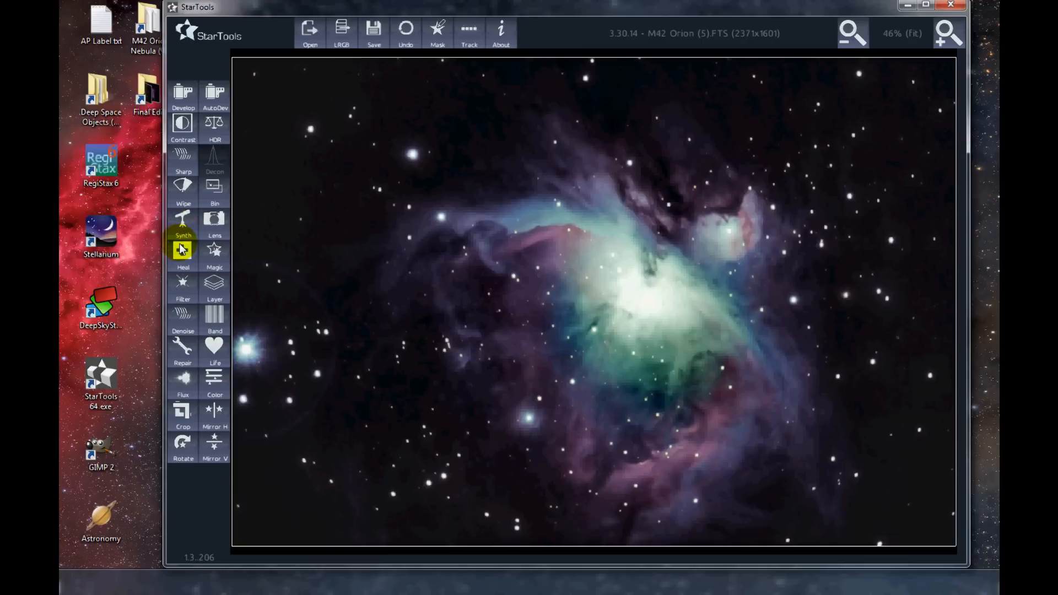
Step: Look over the Synth module's telescope and diffraction settings without applying them
left_click(187, 227)
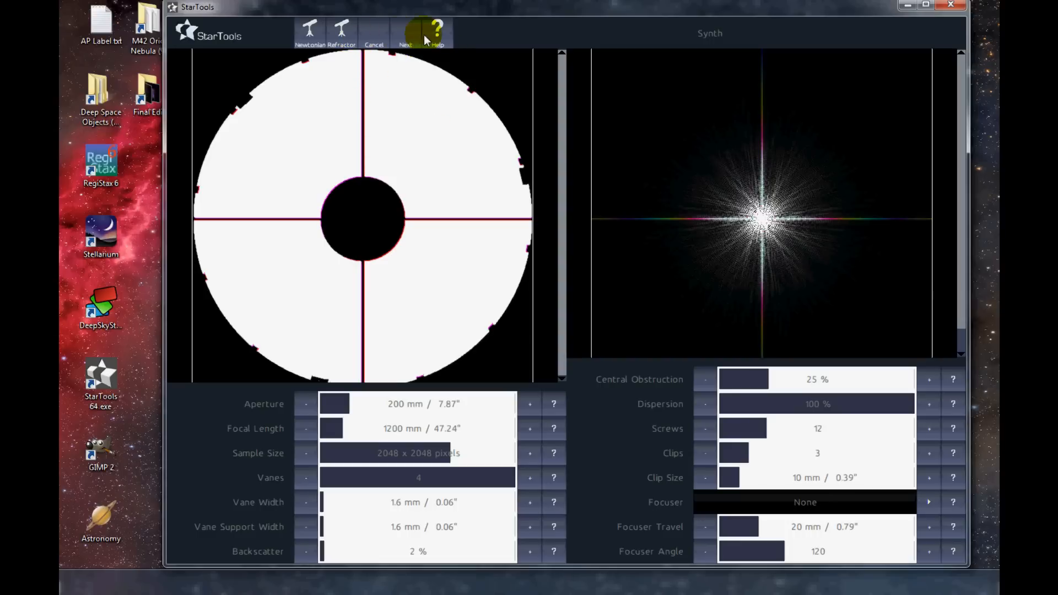
left_click(376, 43)
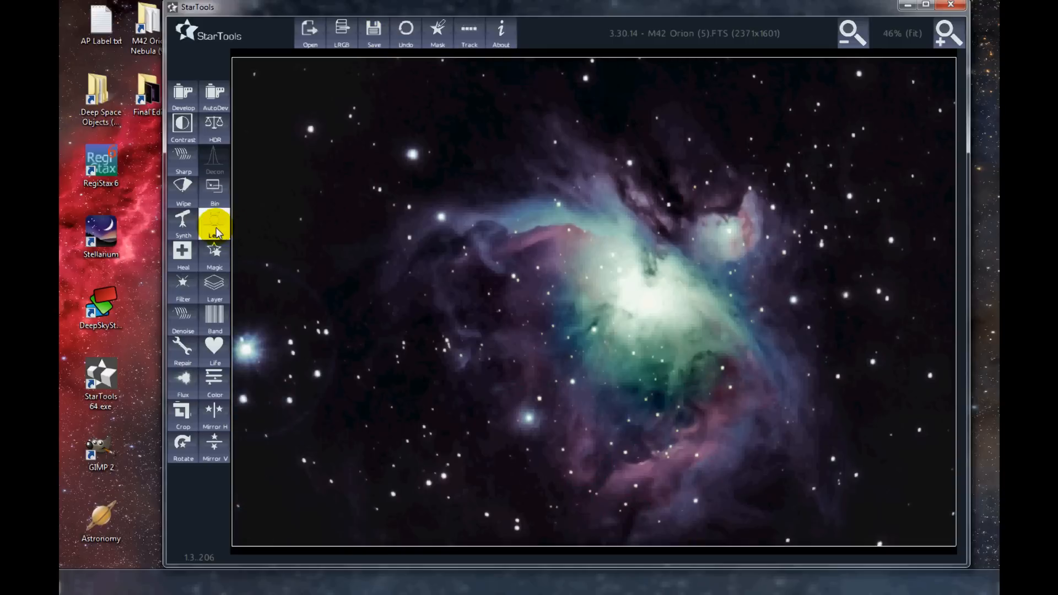
Step: Run the Lens module with Auto Crop on and its default curvature, compare it with the original, and keep the result
left_click(216, 227)
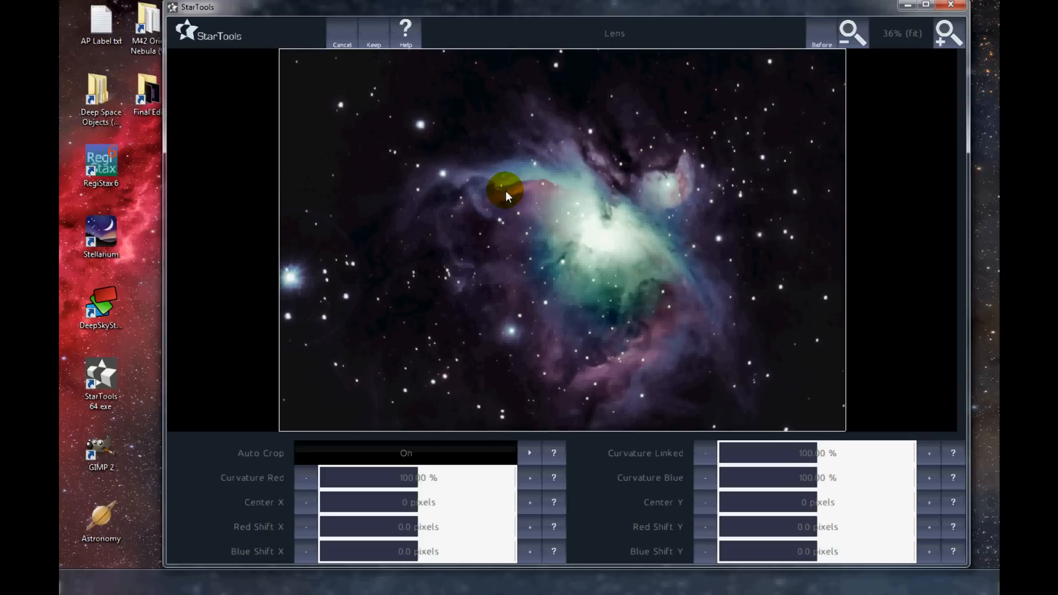
left_click(822, 37)
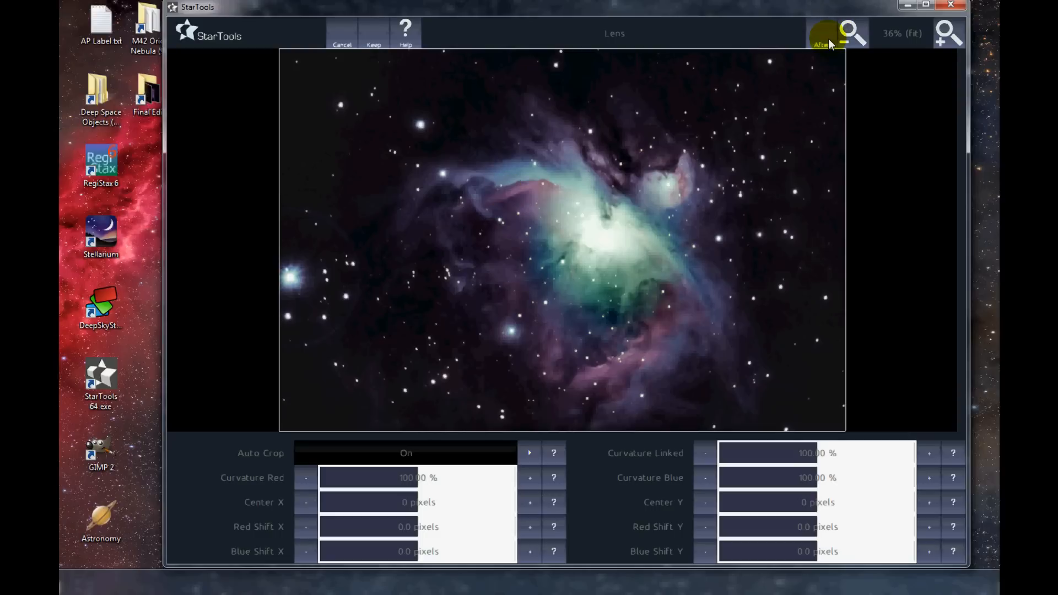
left_click(828, 44)
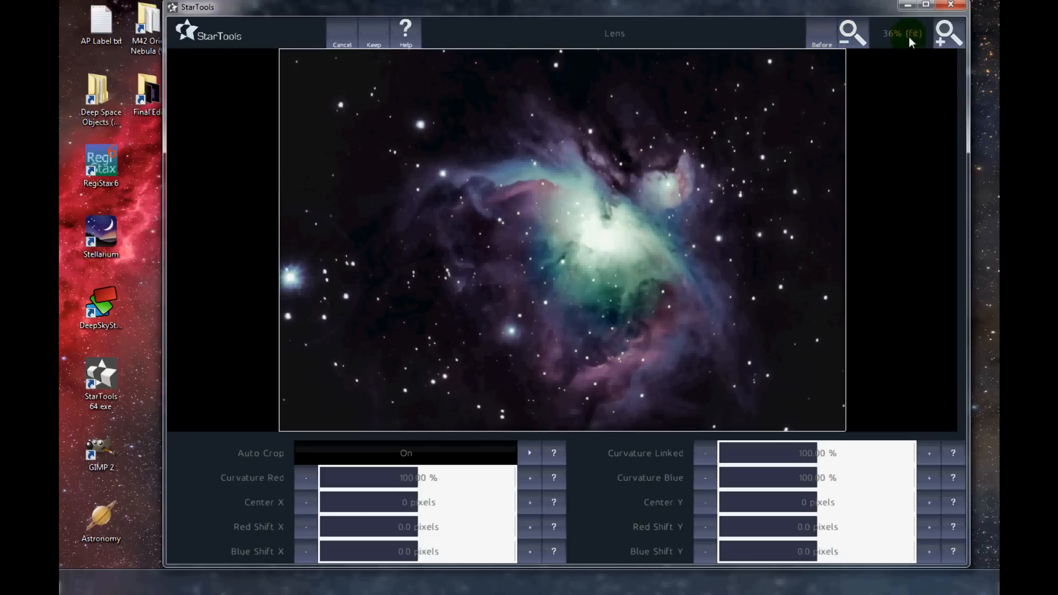
left_click(940, 43)
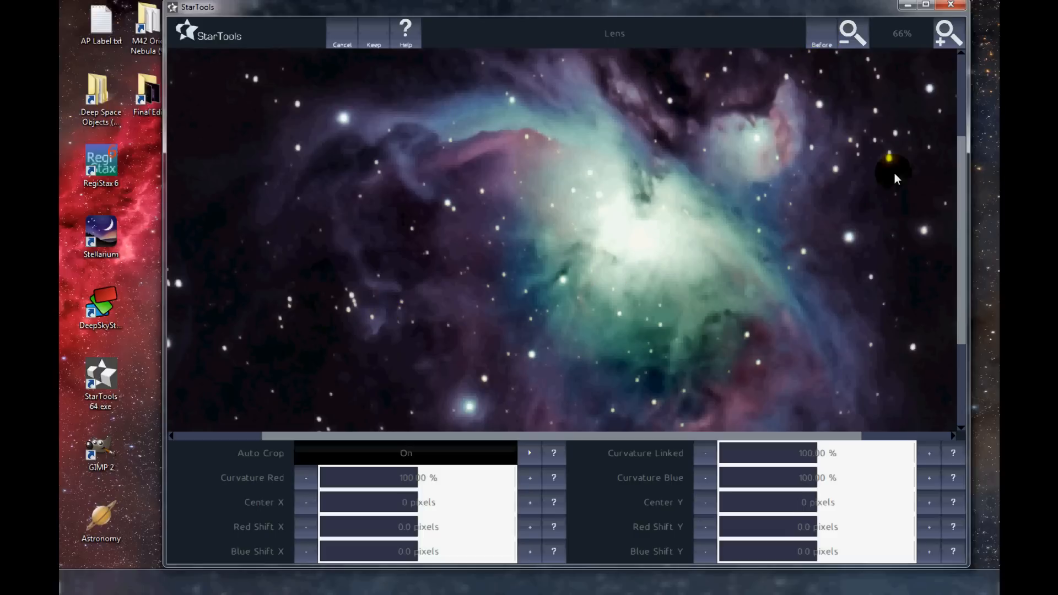
left_click(375, 44)
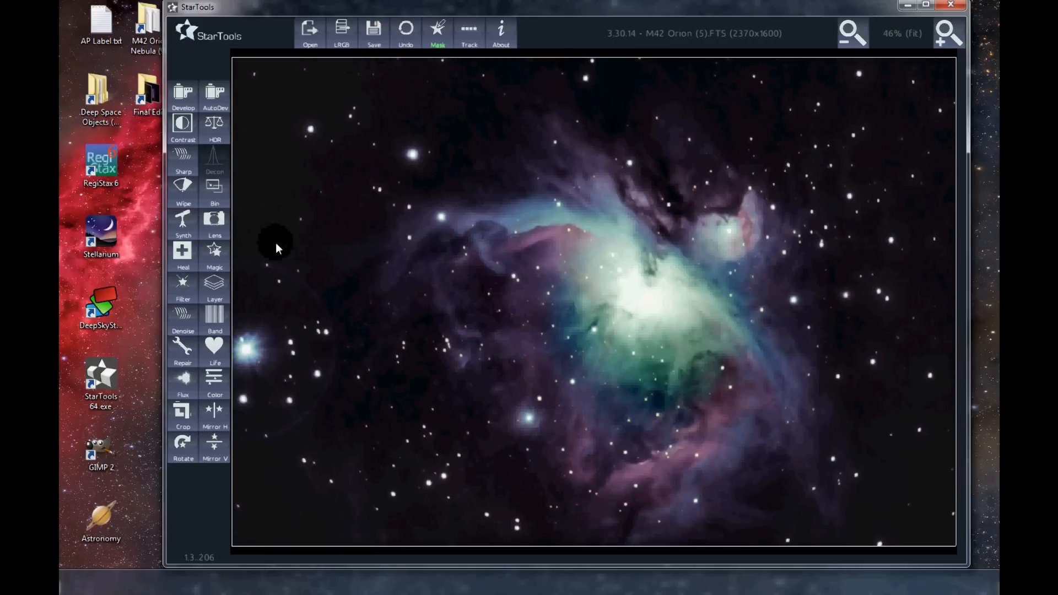
Step: Start Heal and auto-generate a star mask with Light Features + Highlights>Threshold, feature size 8 and threshold 100
left_click(182, 258)
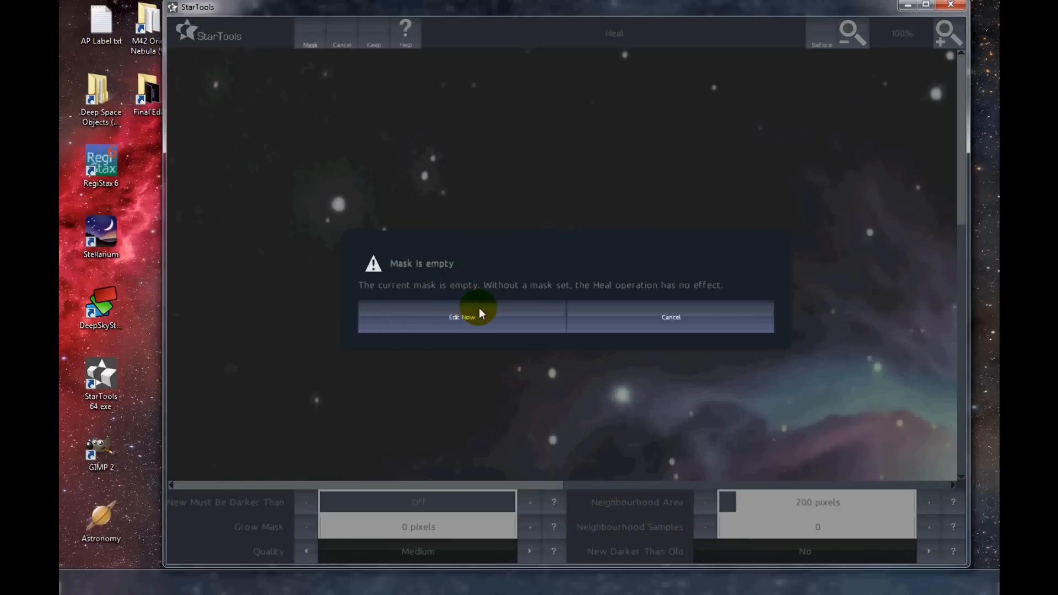
left_click(465, 318)
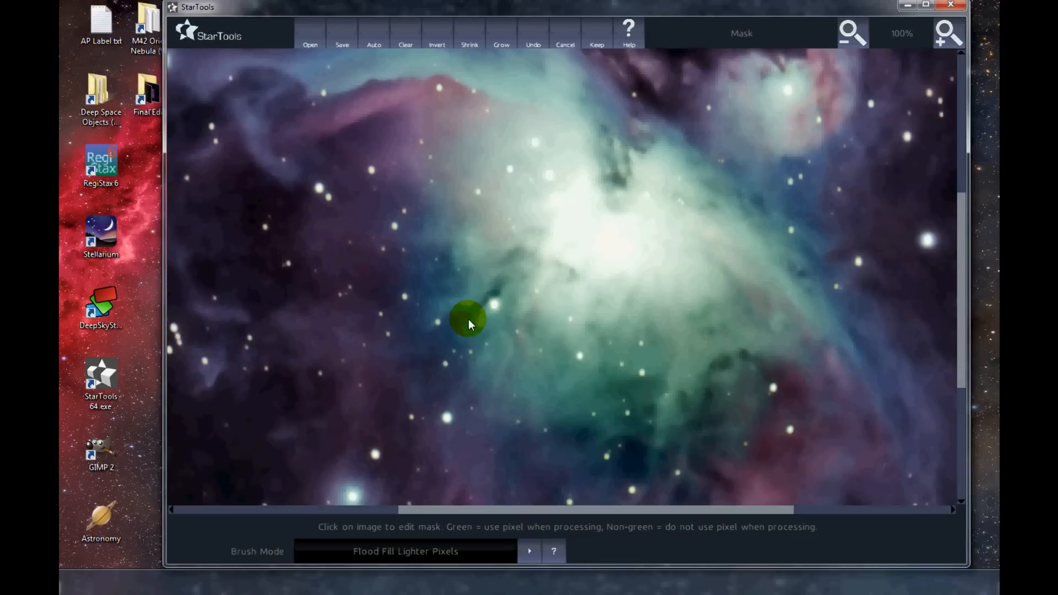
left_click(372, 38)
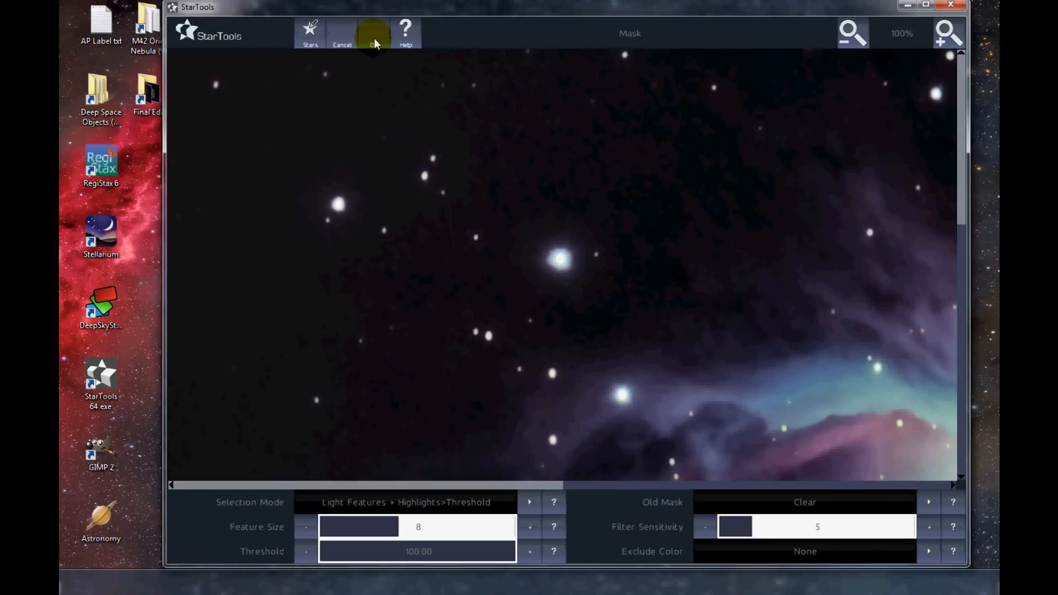
left_click(375, 43)
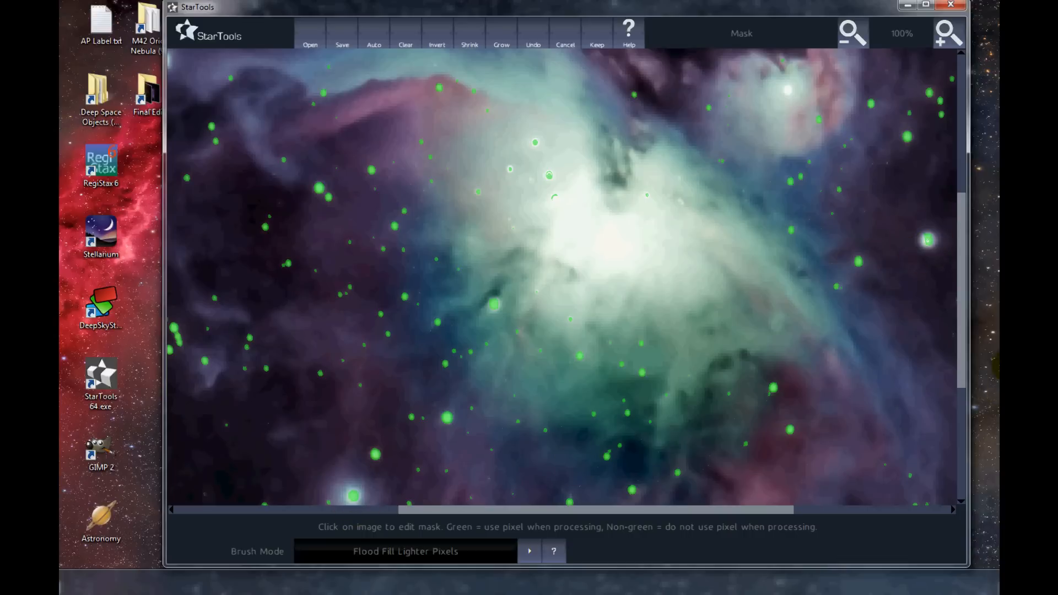
Step: Examine the star mask's coverage across the nebula and the surrounding sky, including the large bright stars
scroll(960, 339, "down", 2)
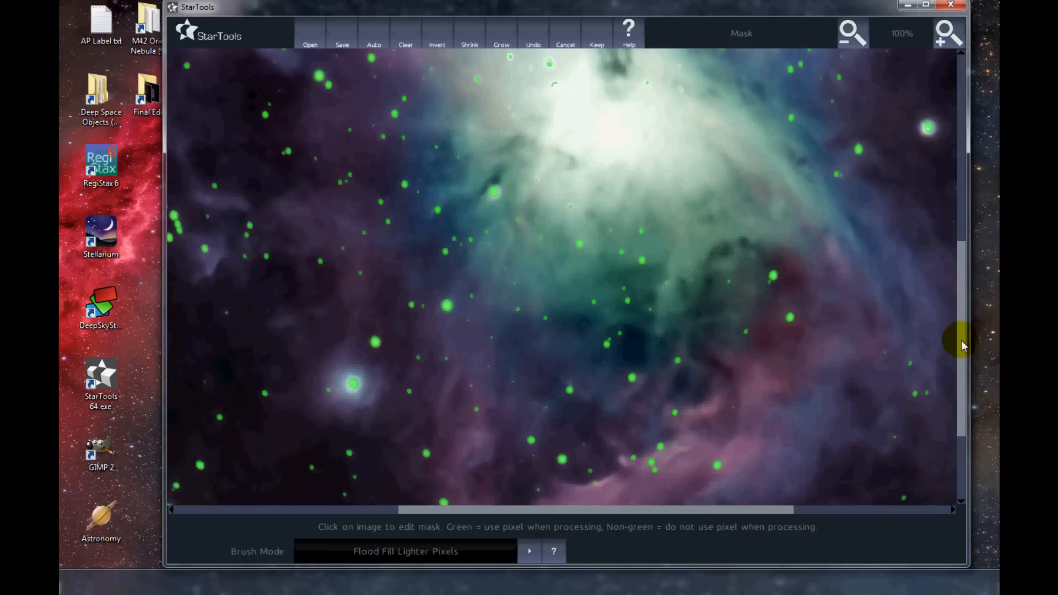
left_click(927, 129)
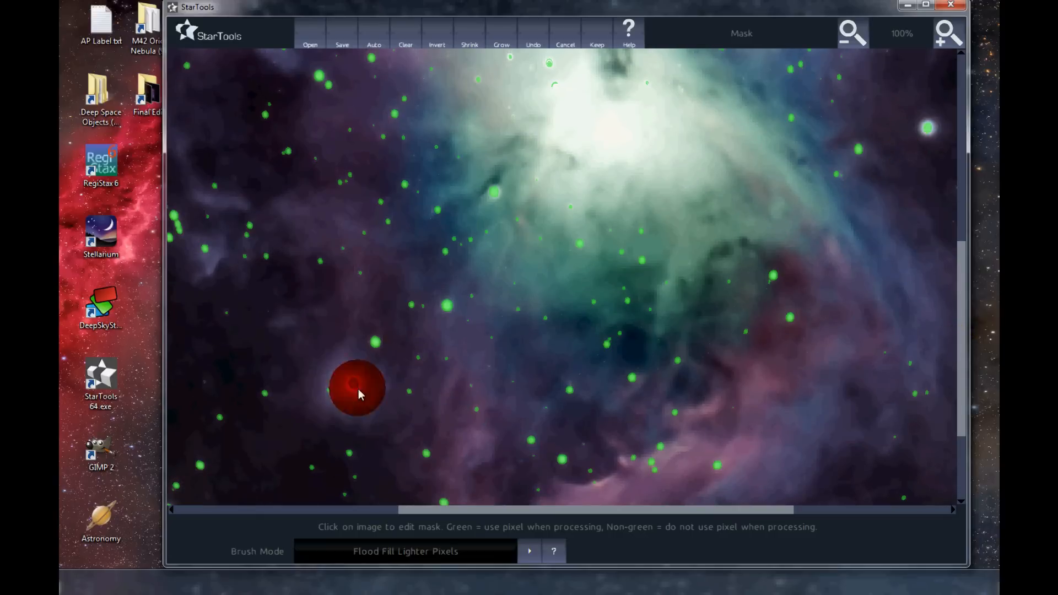
scroll(962, 309, "up", 4)
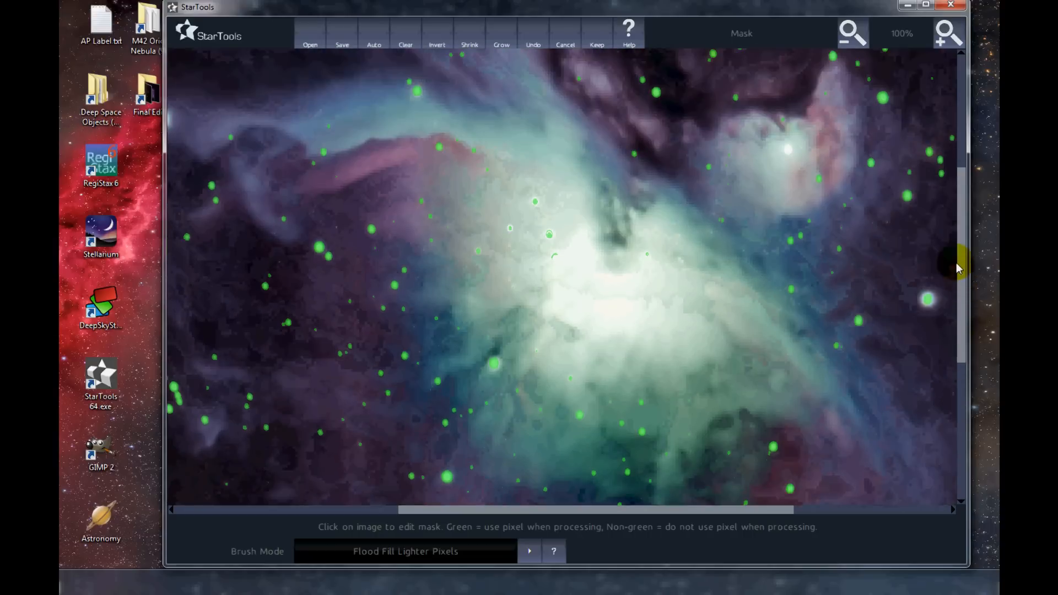
left_click_drag(716, 509, 448, 510)
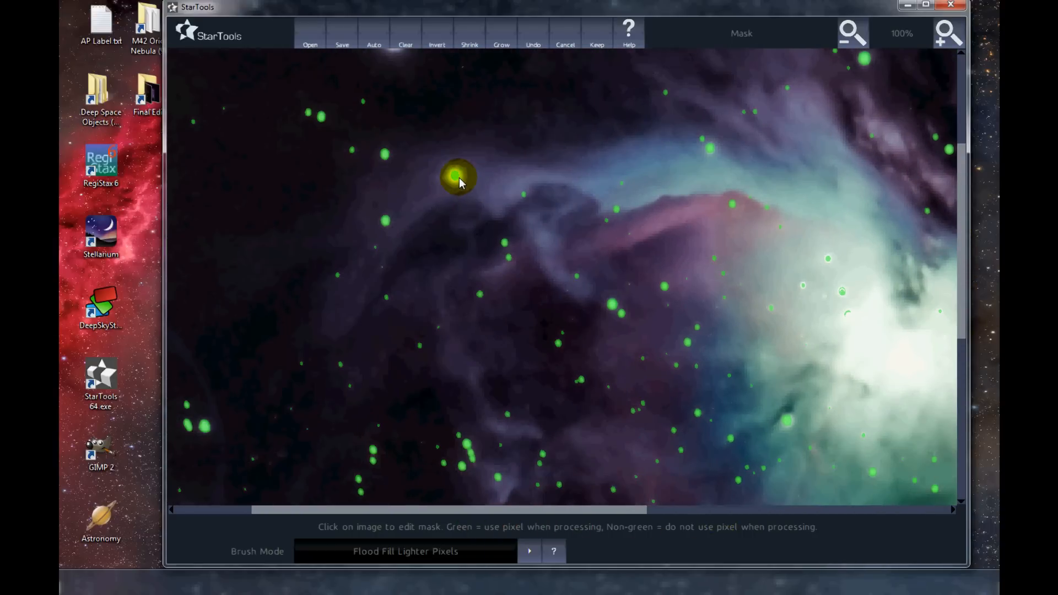
left_click_drag(382, 513, 290, 504)
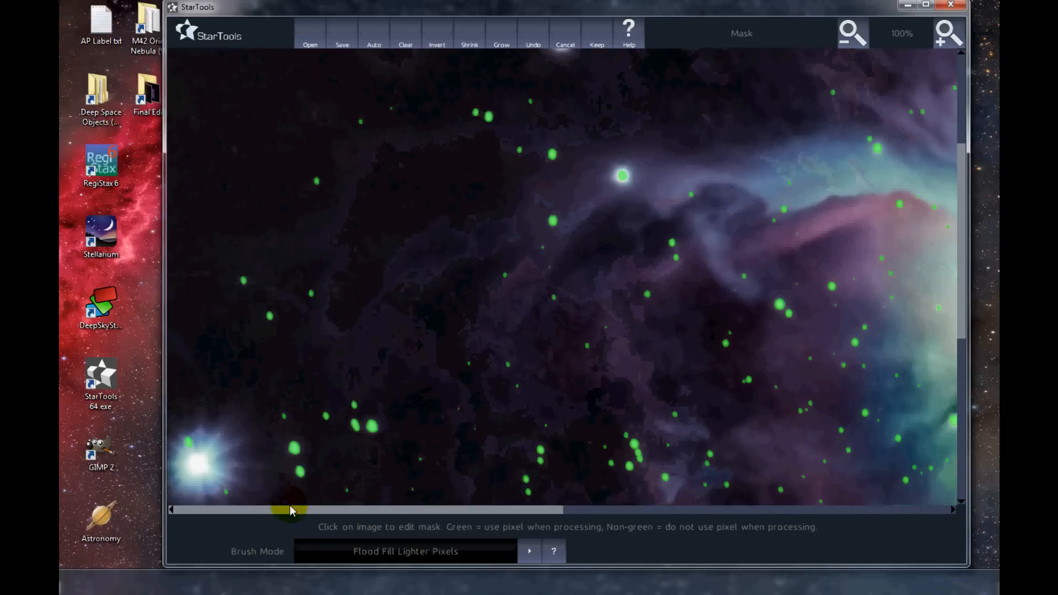
left_click_drag(963, 190, 960, 136)
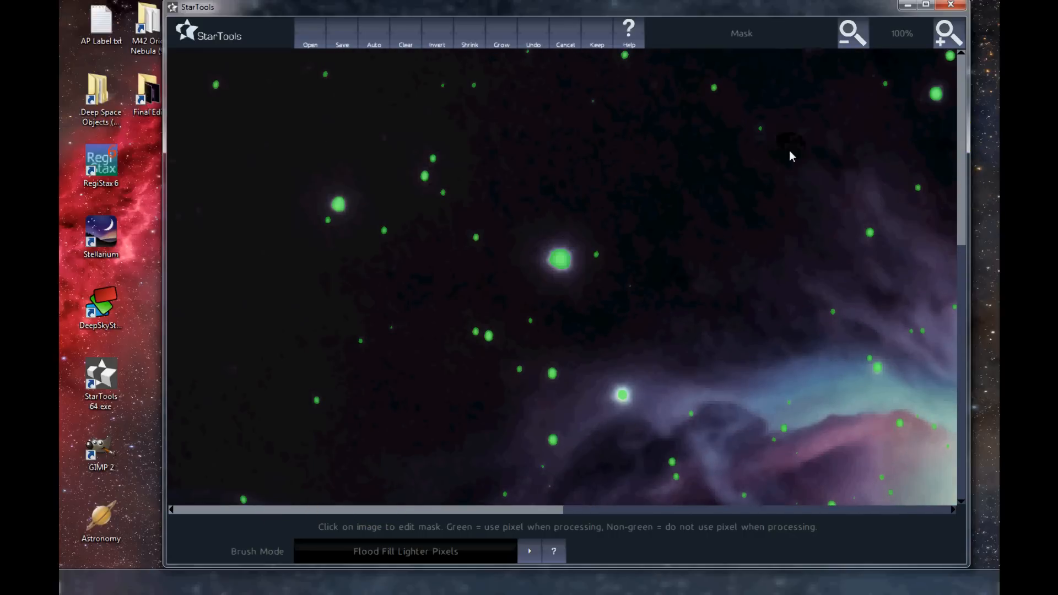
left_click_drag(959, 148, 964, 407)
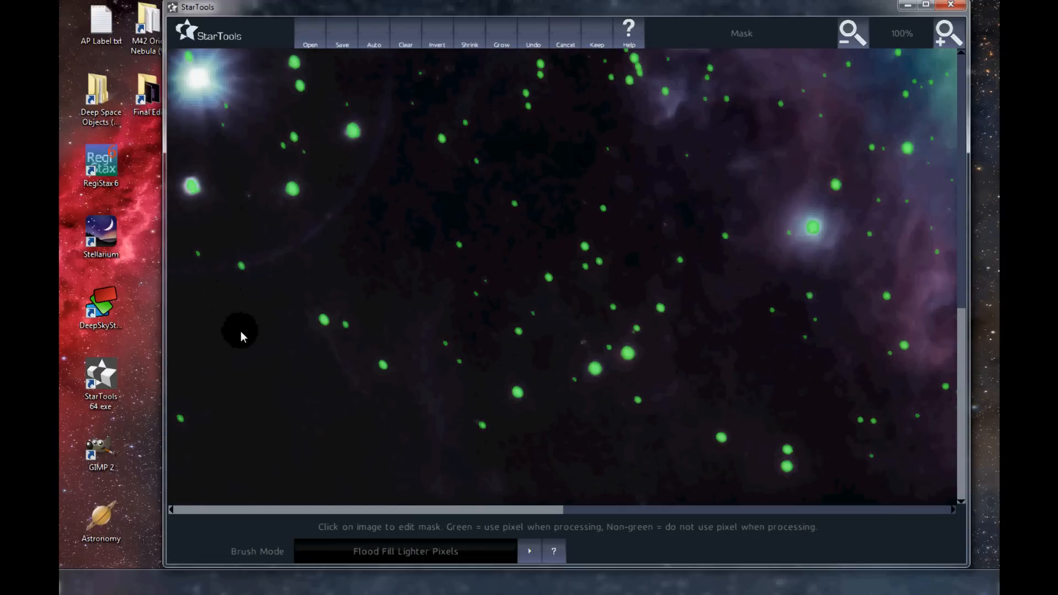
left_click_drag(421, 510, 797, 534)
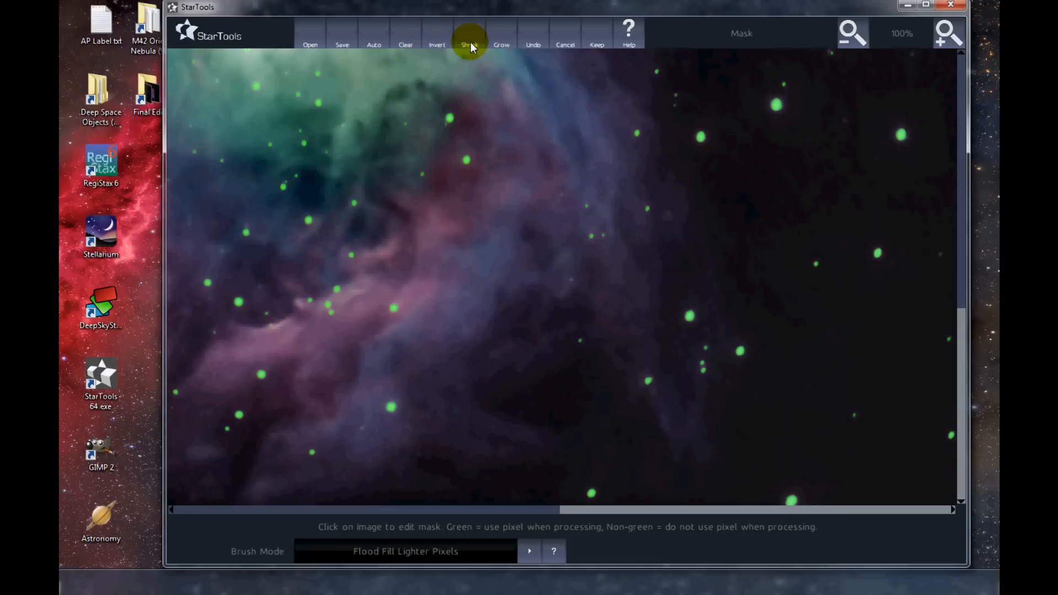
Step: Grow the star mask, check its coverage around the nebula, and keep it for Heal
left_click(503, 40)
left_click_drag(967, 364, 959, 240)
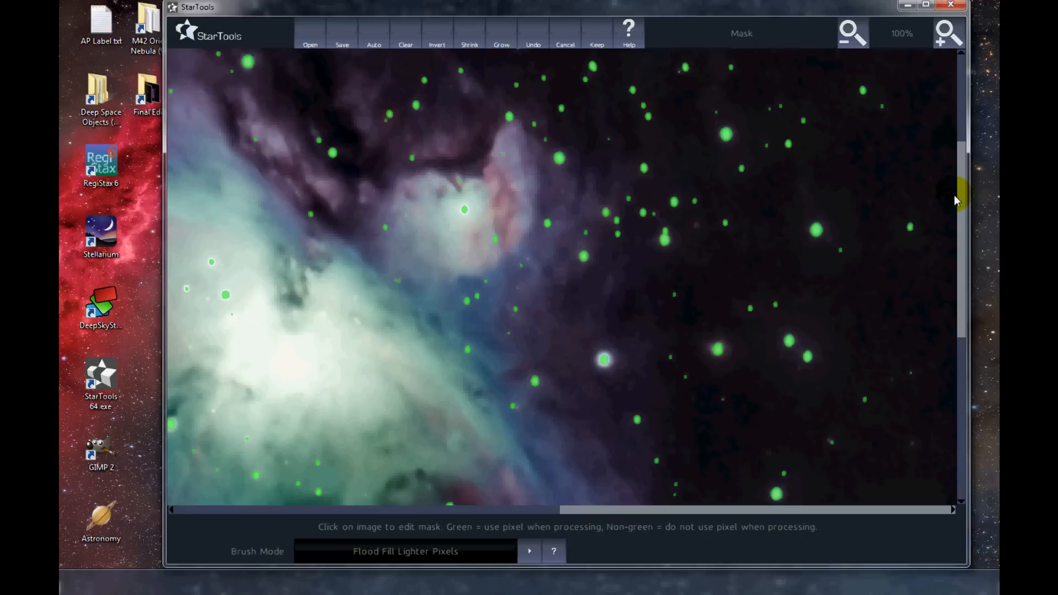
left_click_drag(961, 198, 962, 149)
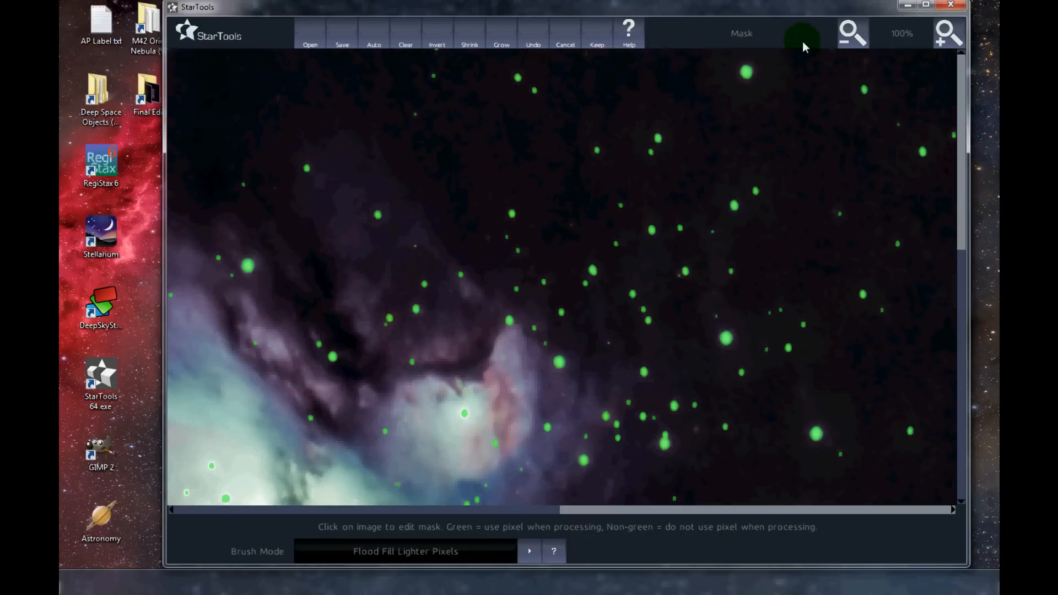
left_click(853, 32)
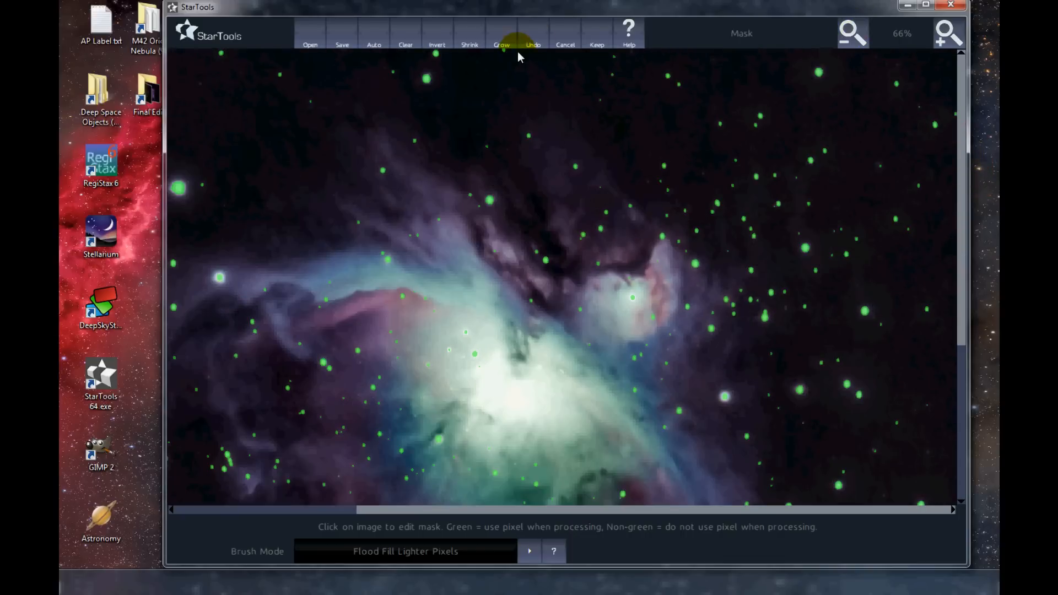
left_click(597, 41)
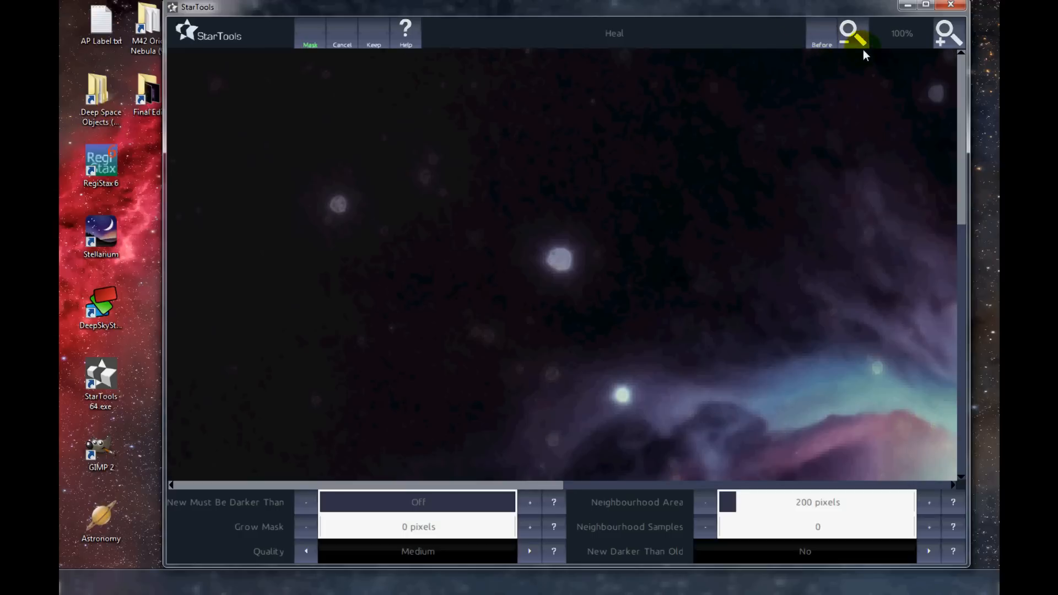
Step: Preview Heal's star removal on the whole nebula at 50% zoom and discard it
left_click(848, 39)
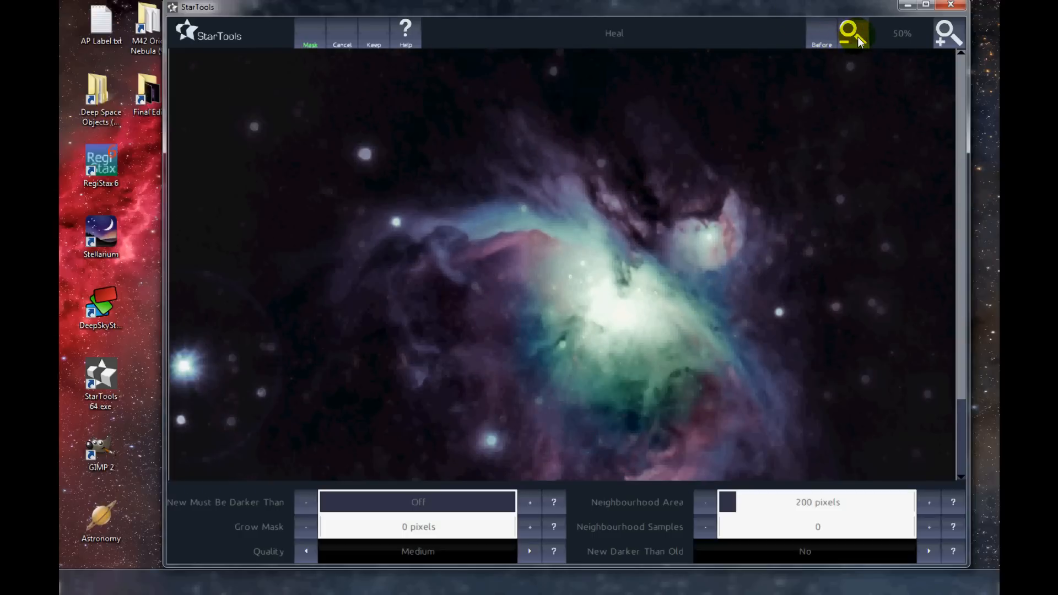
left_click(342, 43)
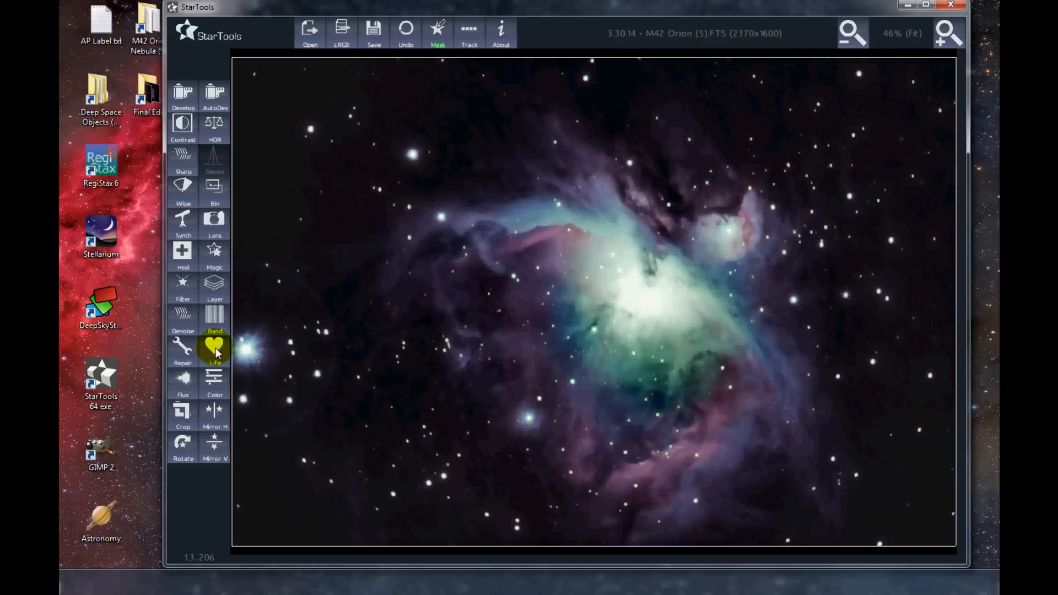
Step: Preview Magic's Shrink mode with 1 pixel iterations and 1 pixel mask grow, comparing it with the original at 100% and 50% zoom
left_click(217, 257)
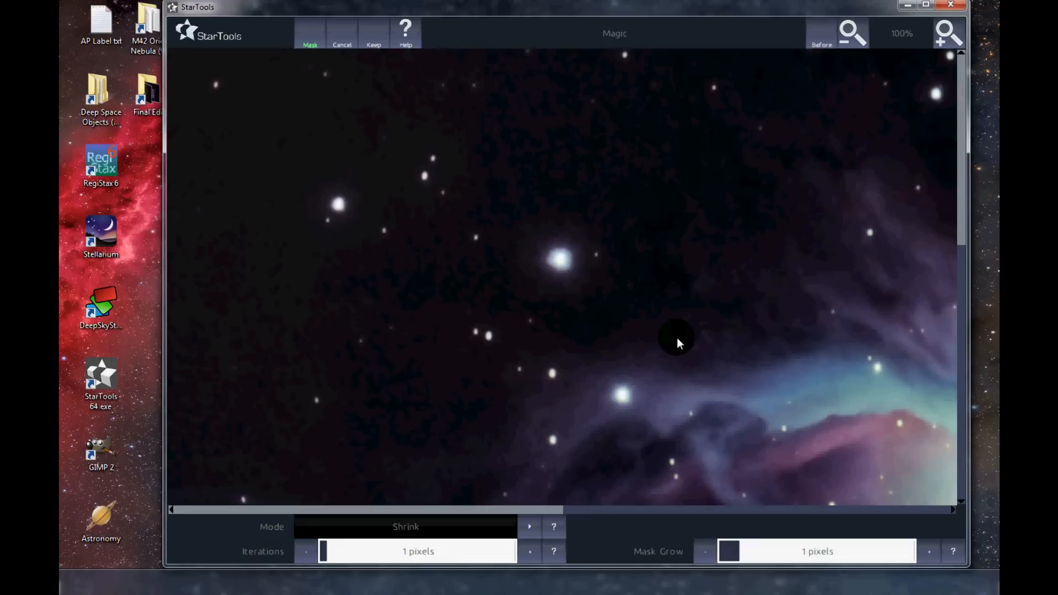
left_click(822, 43)
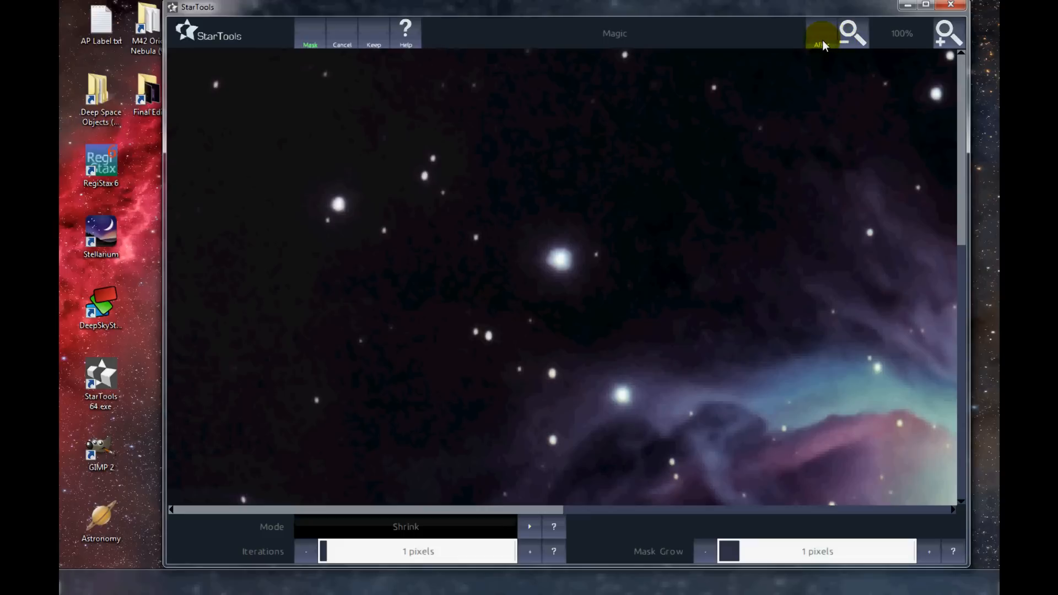
left_click(822, 41)
left_click(822, 41)
left_click(854, 36)
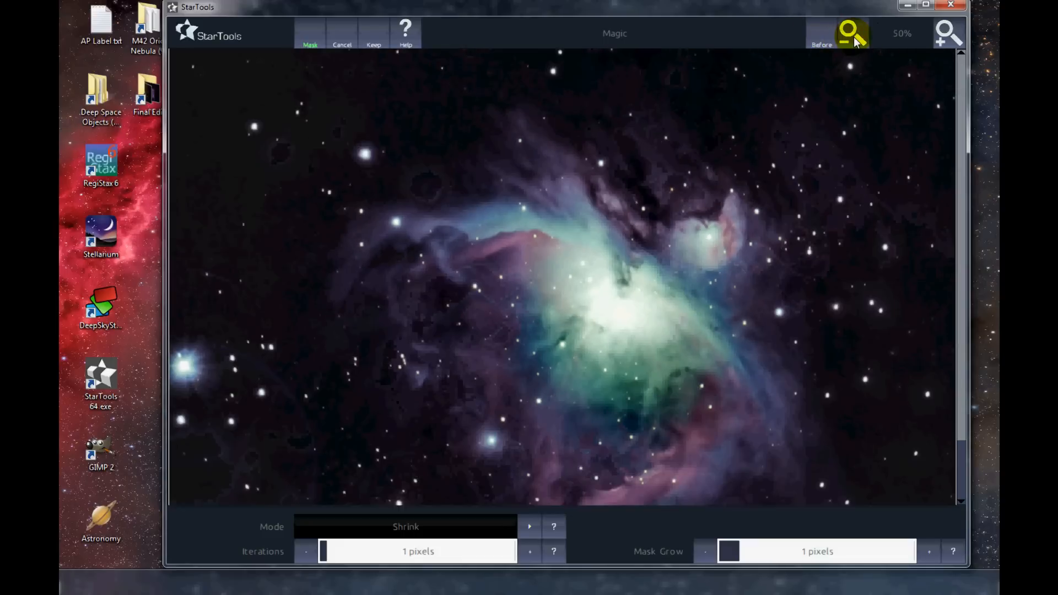
left_click(808, 42)
left_click(821, 42)
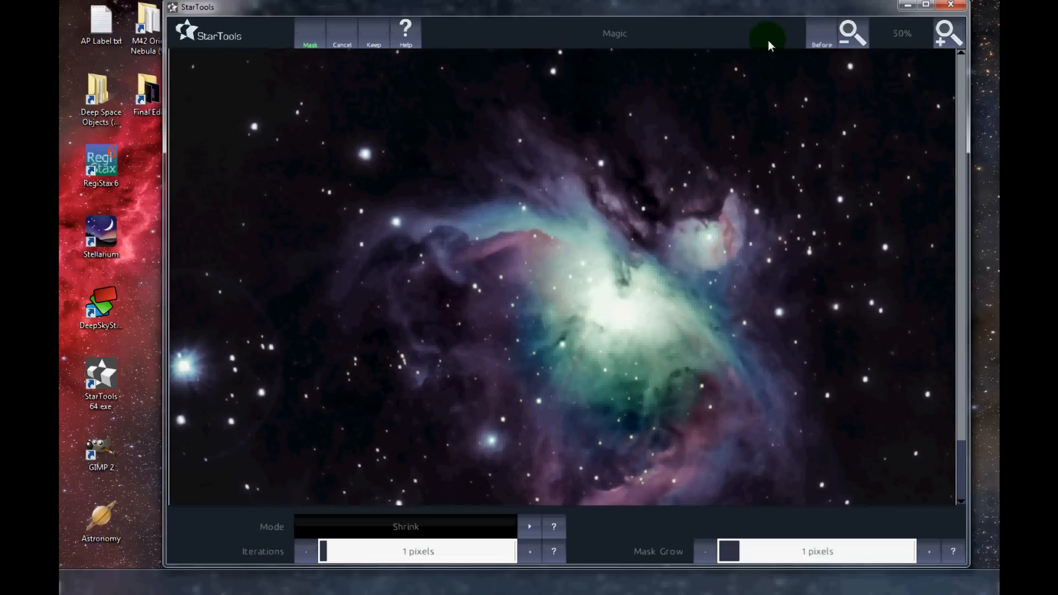
left_click(826, 42)
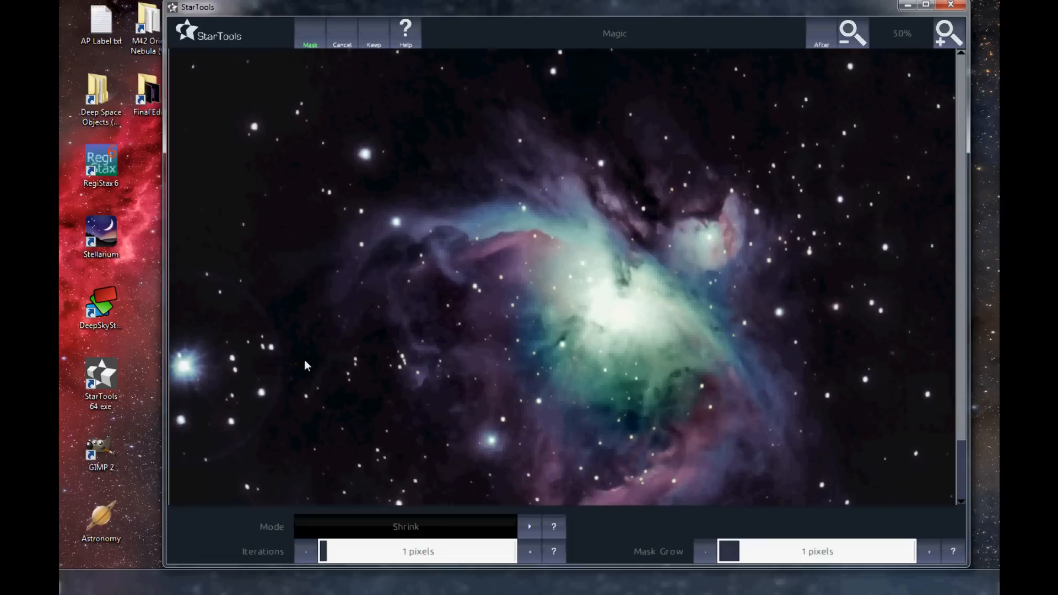
left_click(824, 43)
left_click(215, 258)
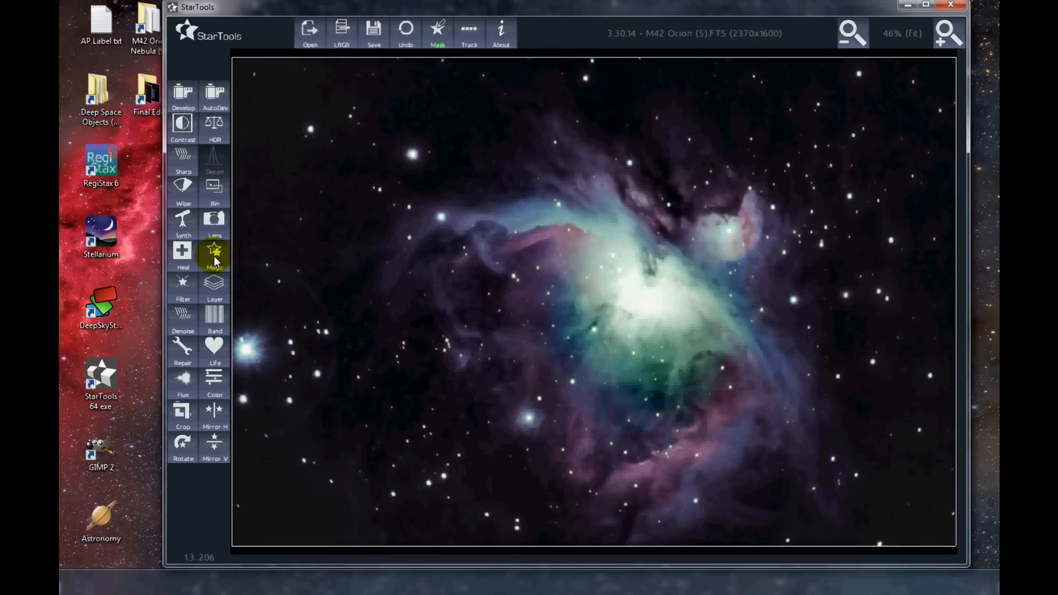
left_click(185, 330)
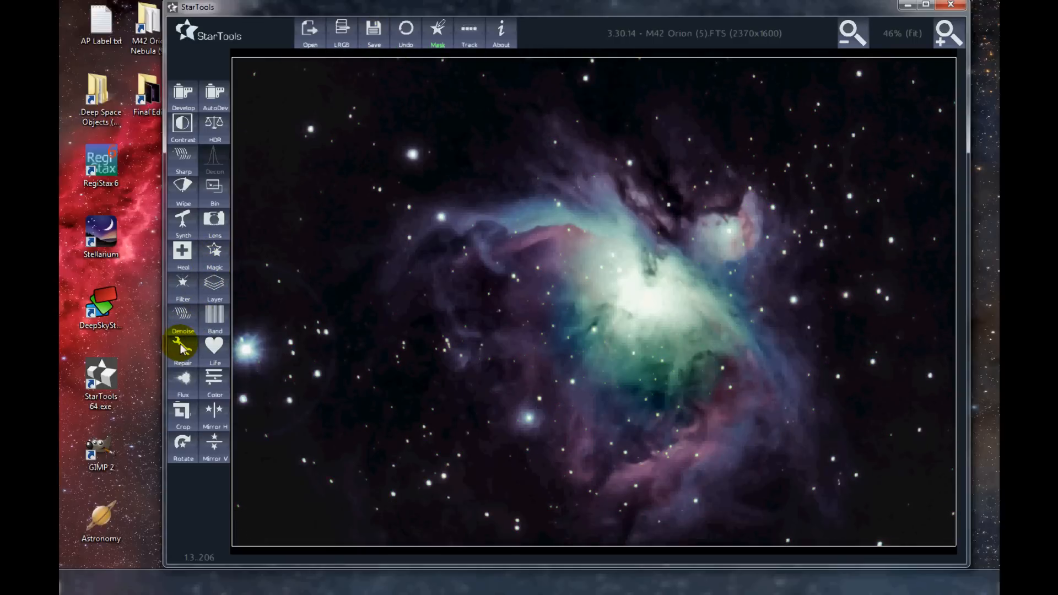
left_click(182, 298)
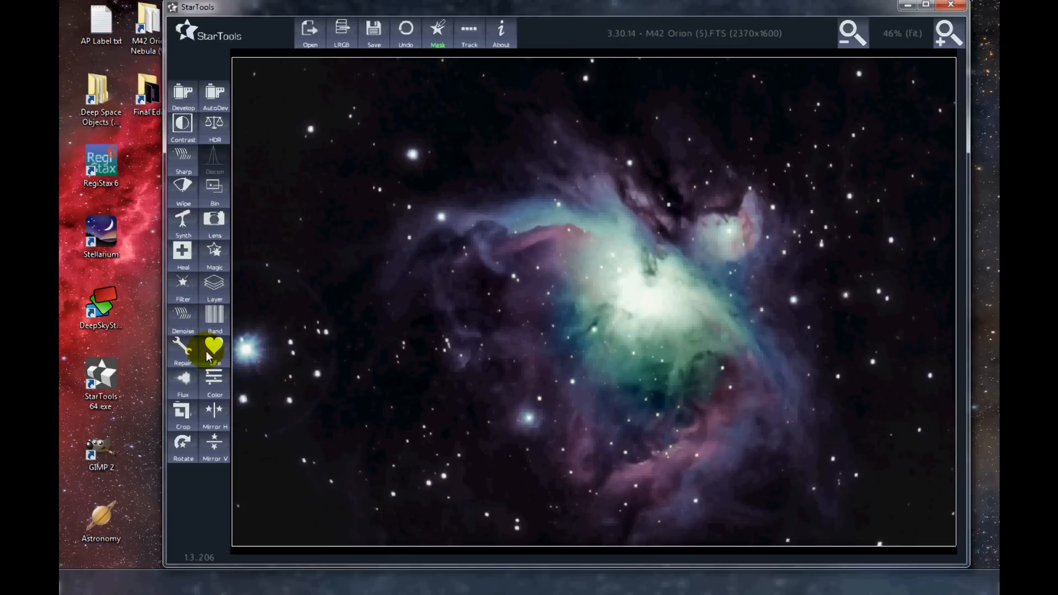
Step: Apply Repair to the masked stars with the Warp algorithm, compare it with the original at 100% and 50% zoom, and keep the result
left_click(184, 348)
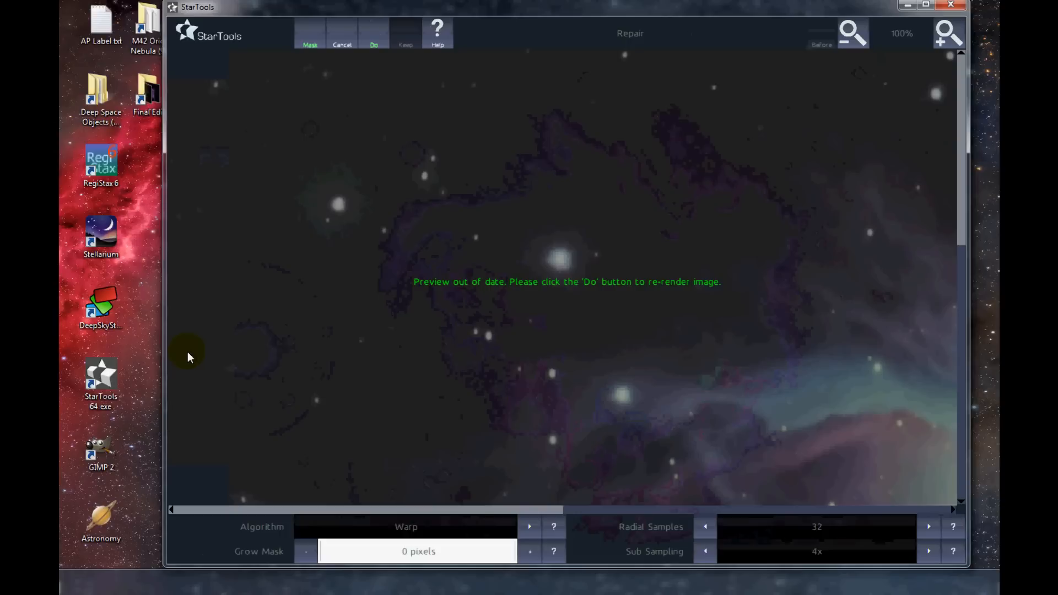
left_click(374, 38)
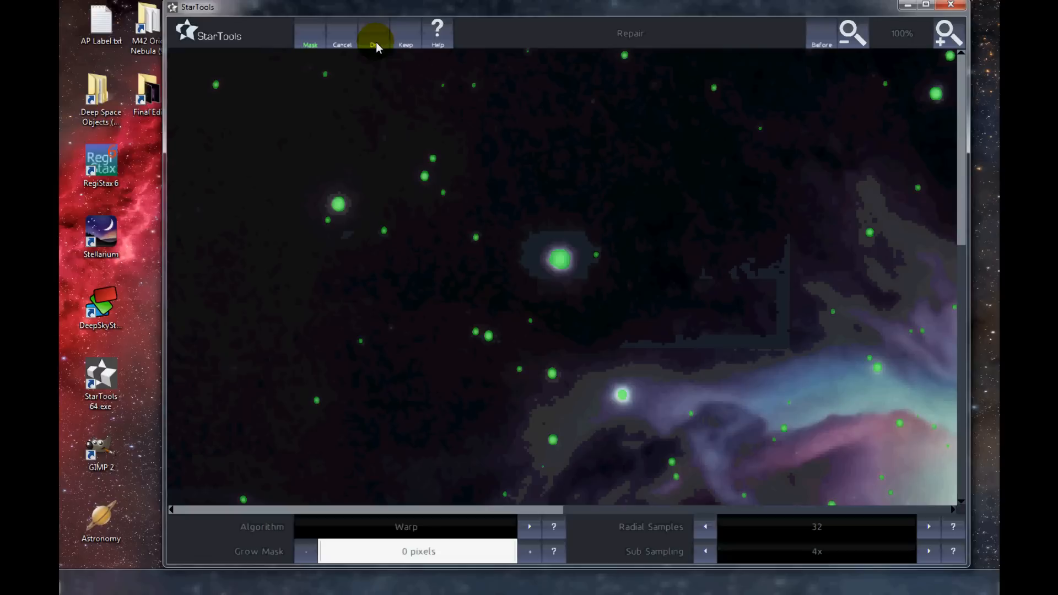
left_click(828, 40)
left_click(828, 41)
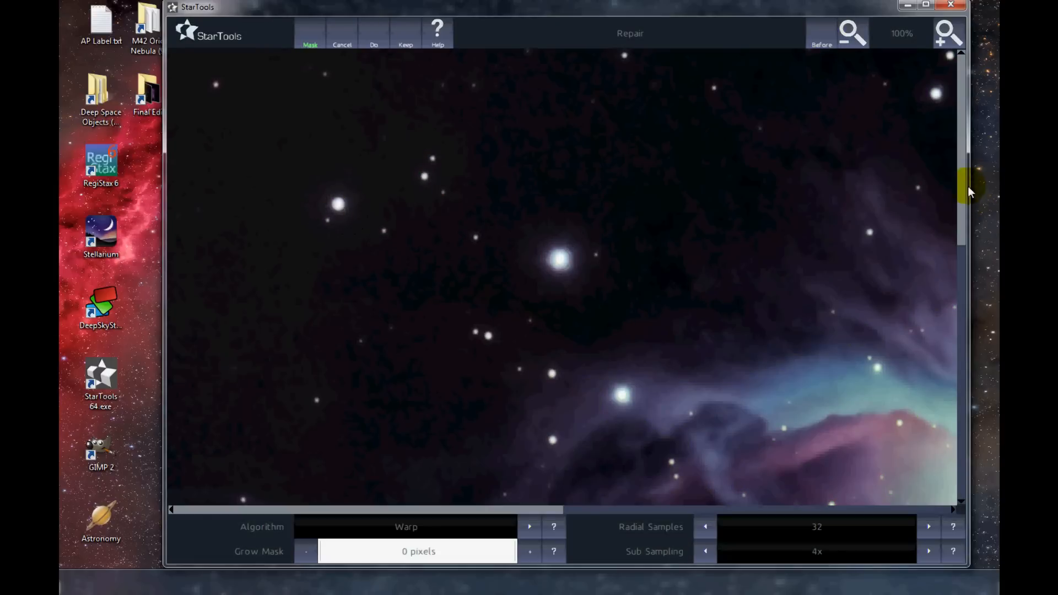
left_click_drag(962, 196, 950, 333)
left_click(818, 38)
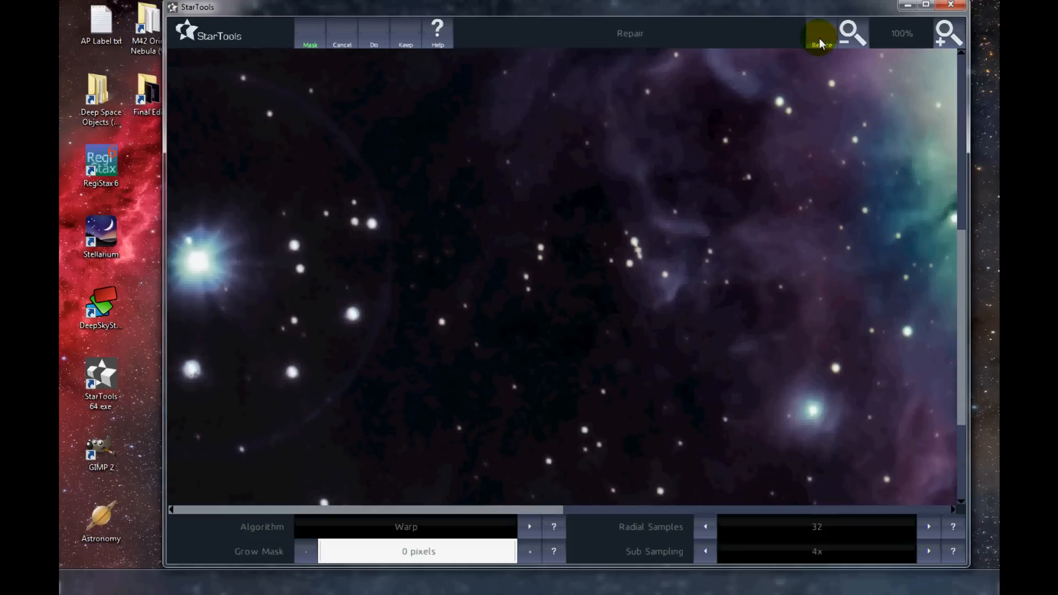
left_click(848, 39)
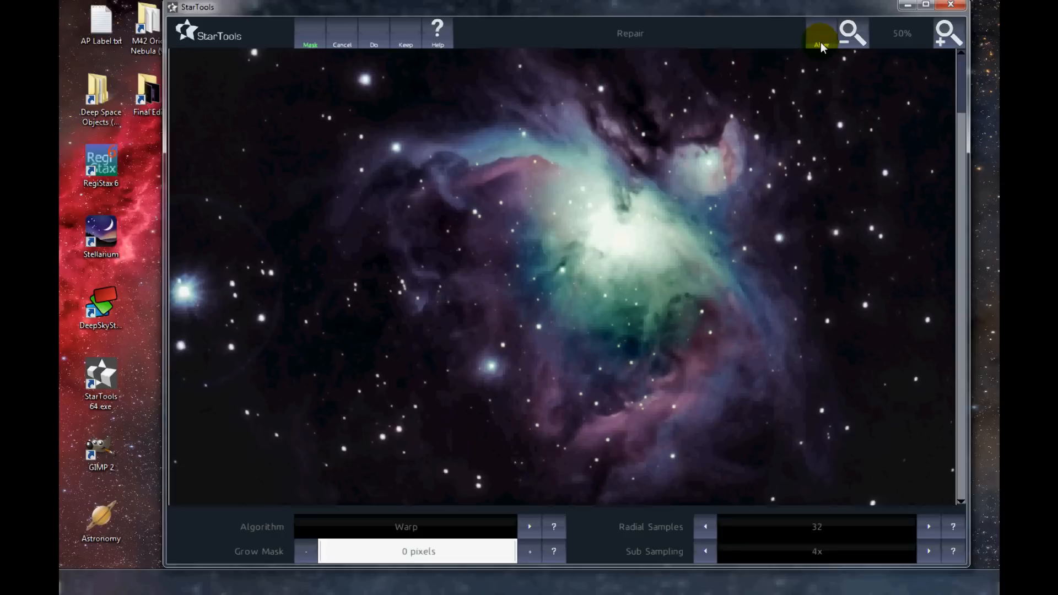
left_click(407, 41)
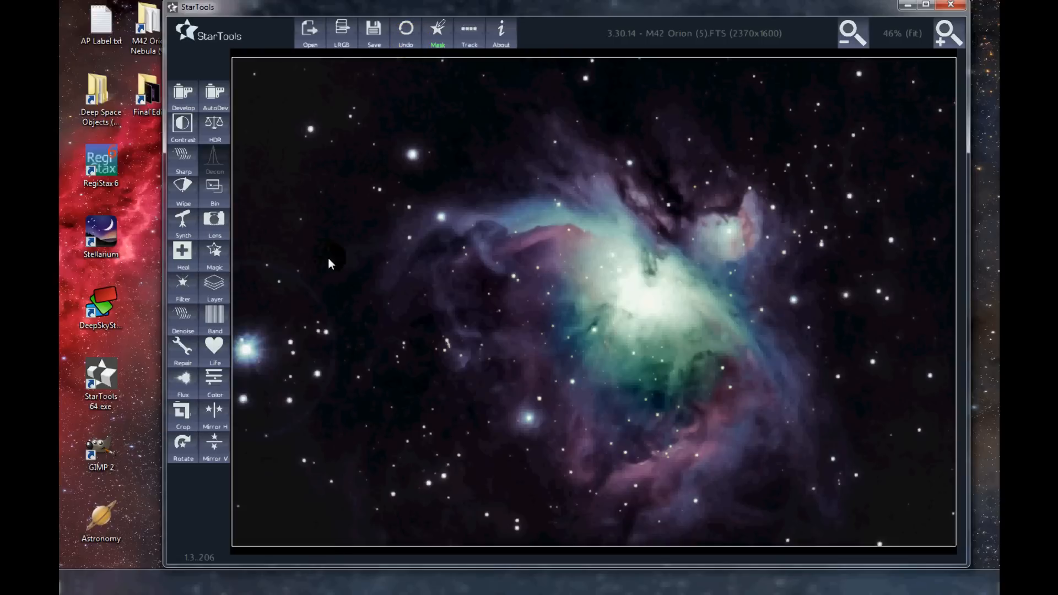
Step: Try the Color module with 119% saturation and green capped to brown
left_click(215, 384)
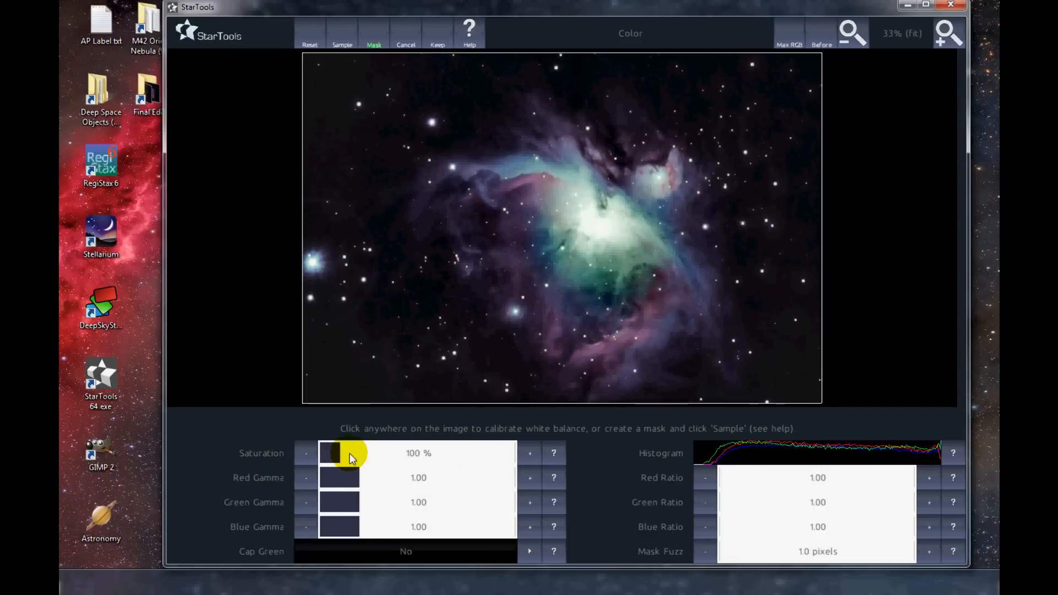
left_click_drag(343, 459, 345, 459)
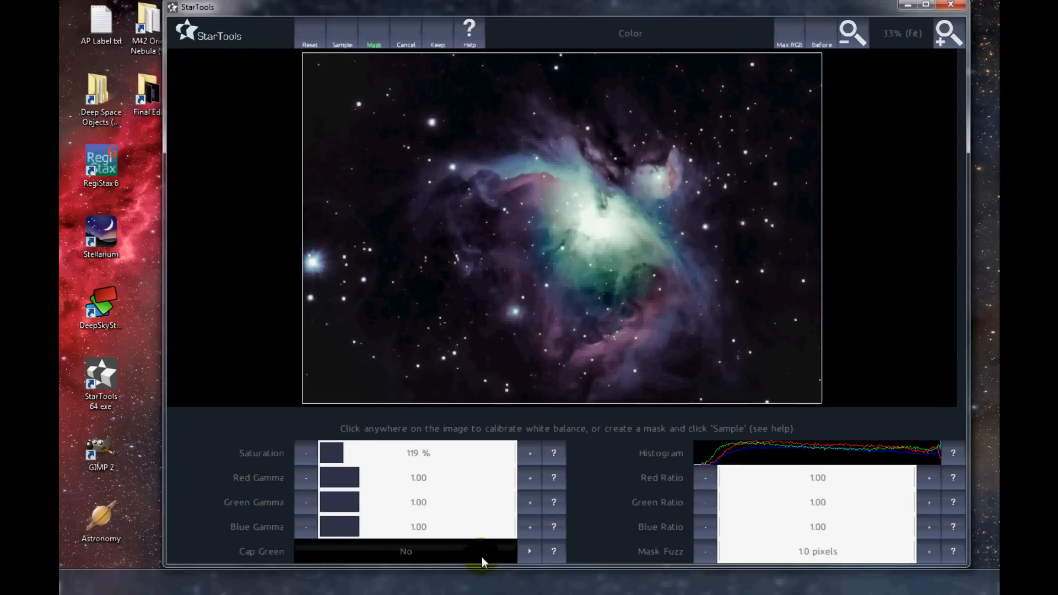
left_click(529, 551)
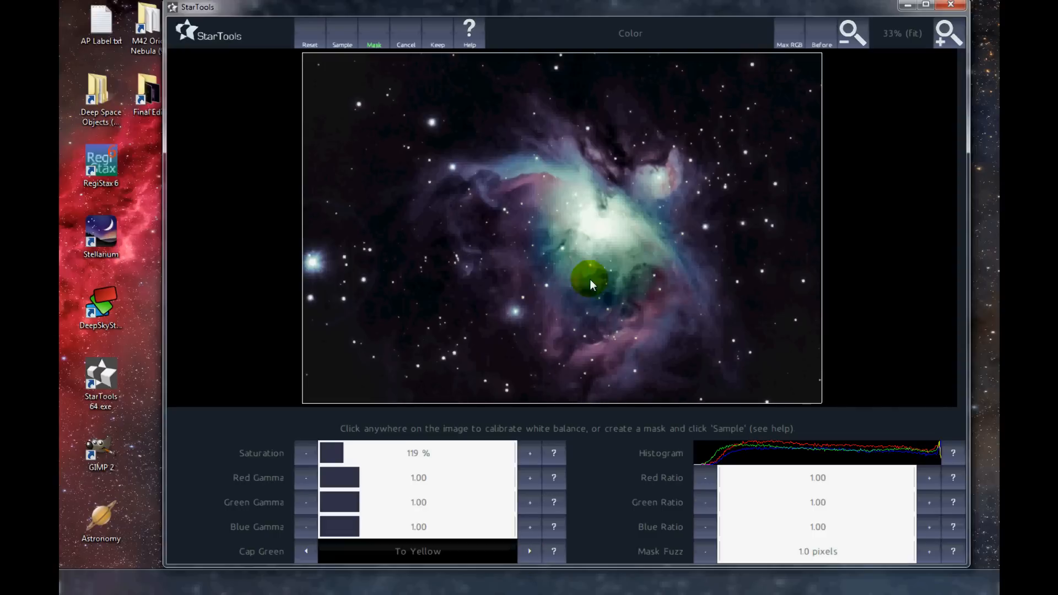
left_click(529, 551)
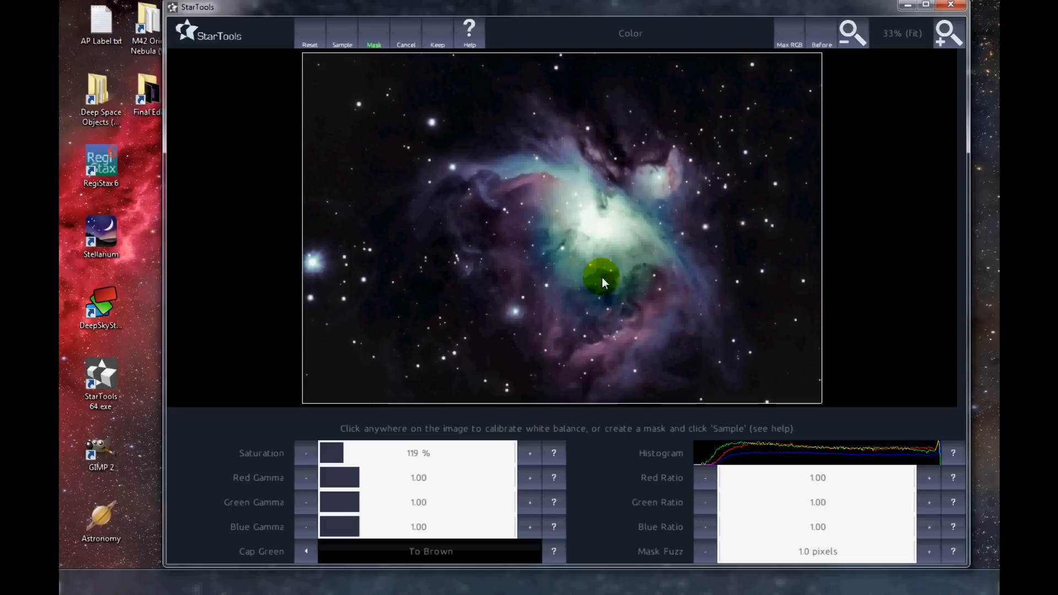
Step: Set green gamma to 0.90, blue gamma to 1.04 and red gamma to 1.06, and compare with the original
left_click(305, 501)
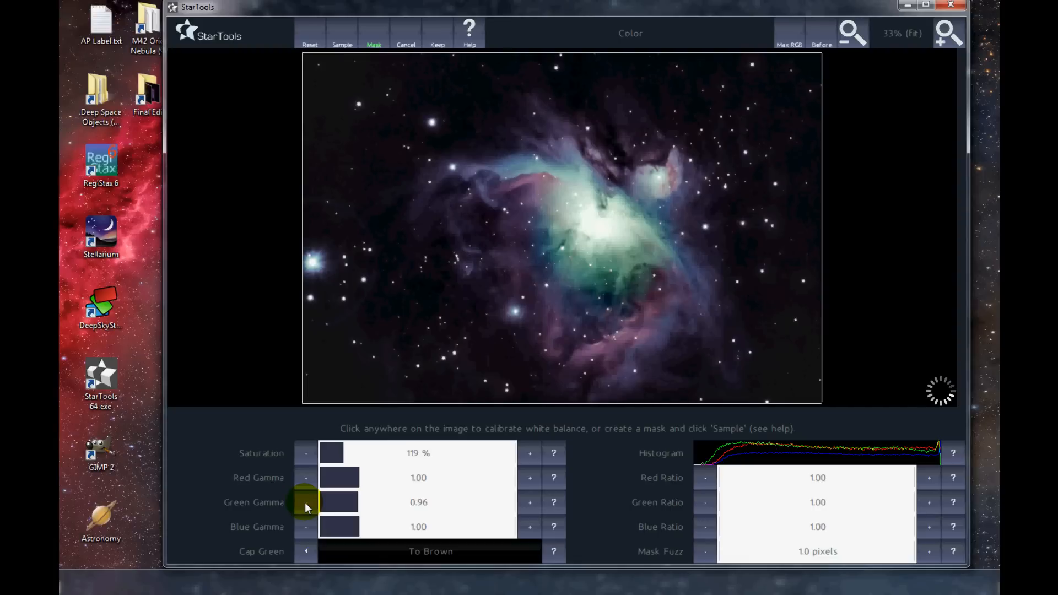
left_click(305, 501)
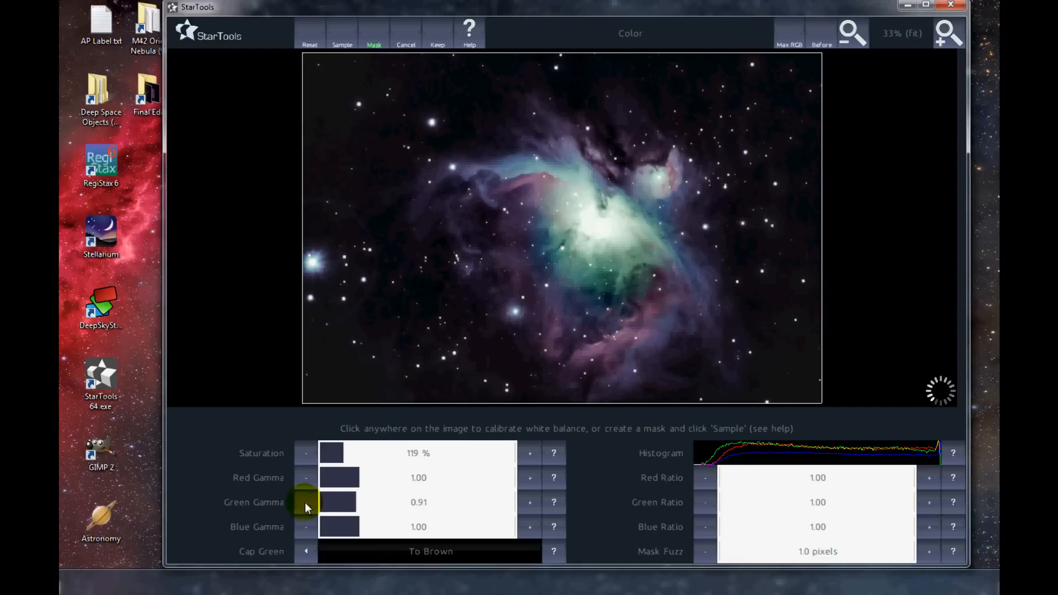
left_click(526, 525)
left_click(526, 524)
left_click(527, 525)
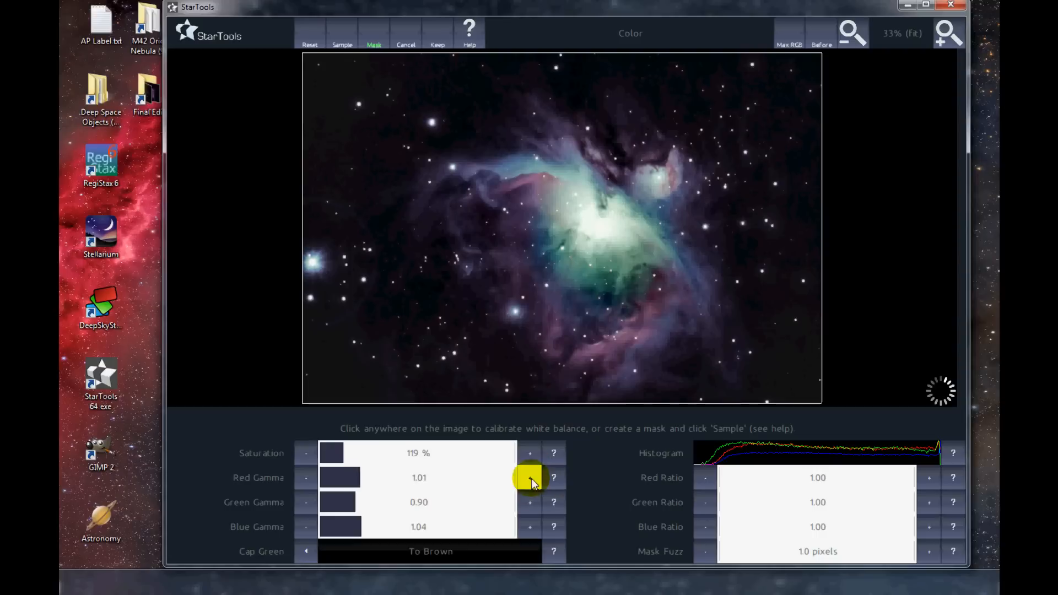
left_click(531, 479)
left_click(531, 478)
left_click(530, 478)
left_click(530, 478)
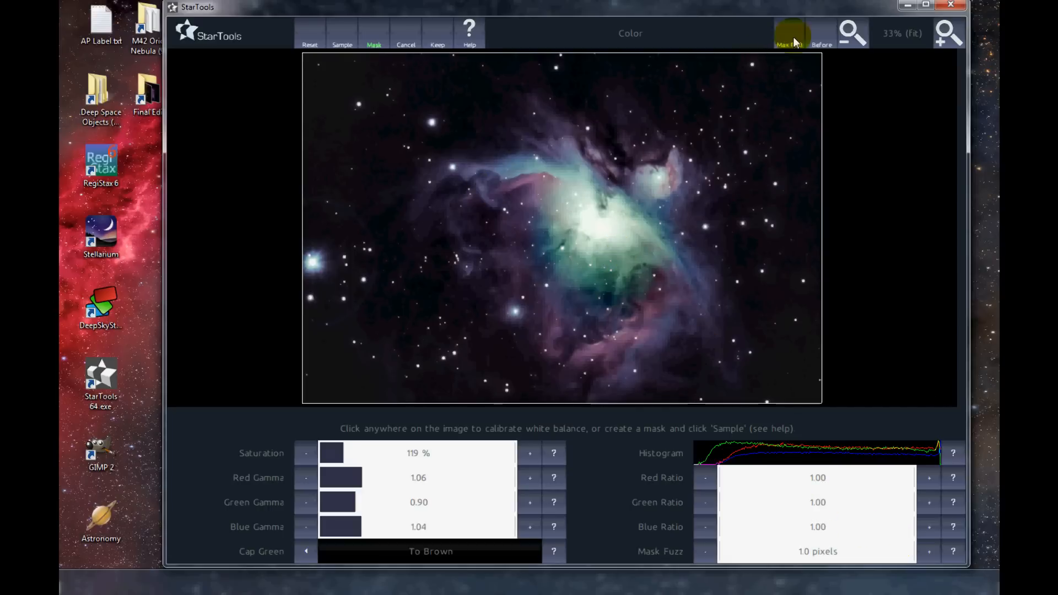
left_click(826, 42)
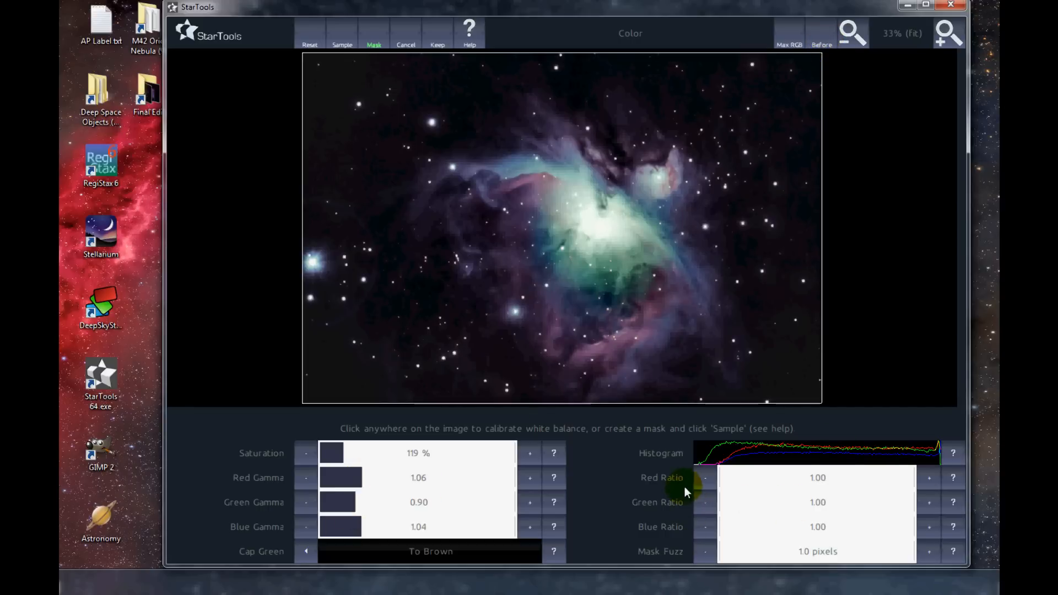
Step: Raise the red ratio to 1.05 and the blue ratio to 1.05
left_click(931, 478)
left_click(931, 478)
left_click(931, 479)
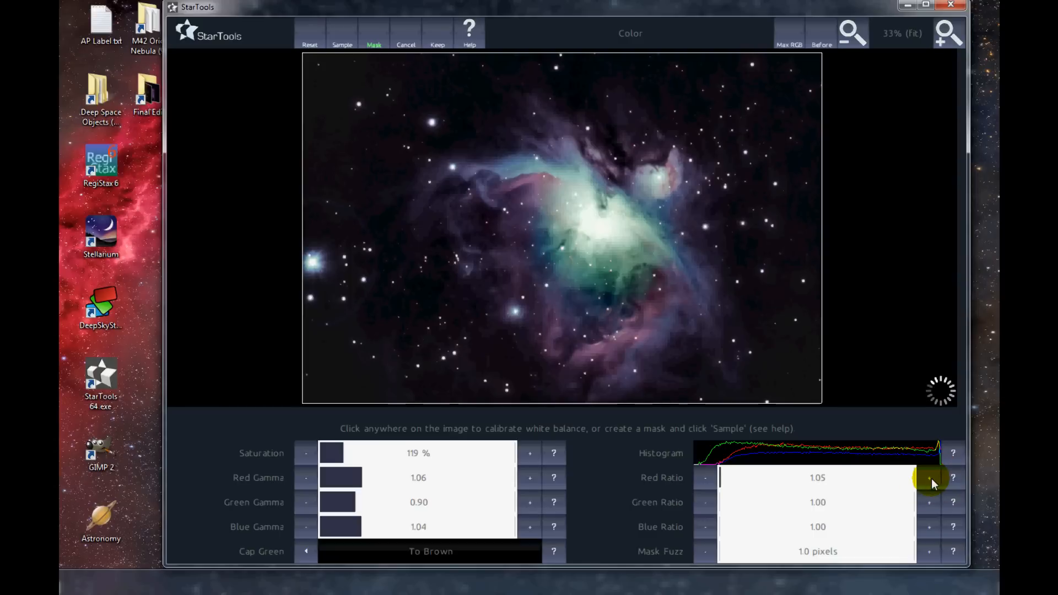
left_click(931, 528)
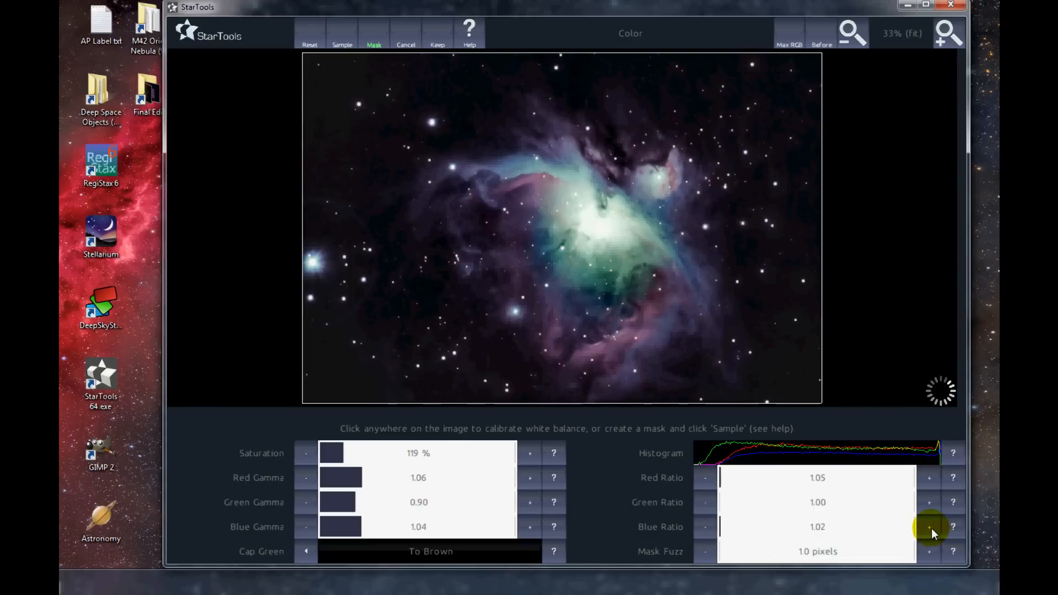
left_click(931, 528)
left_click(707, 529)
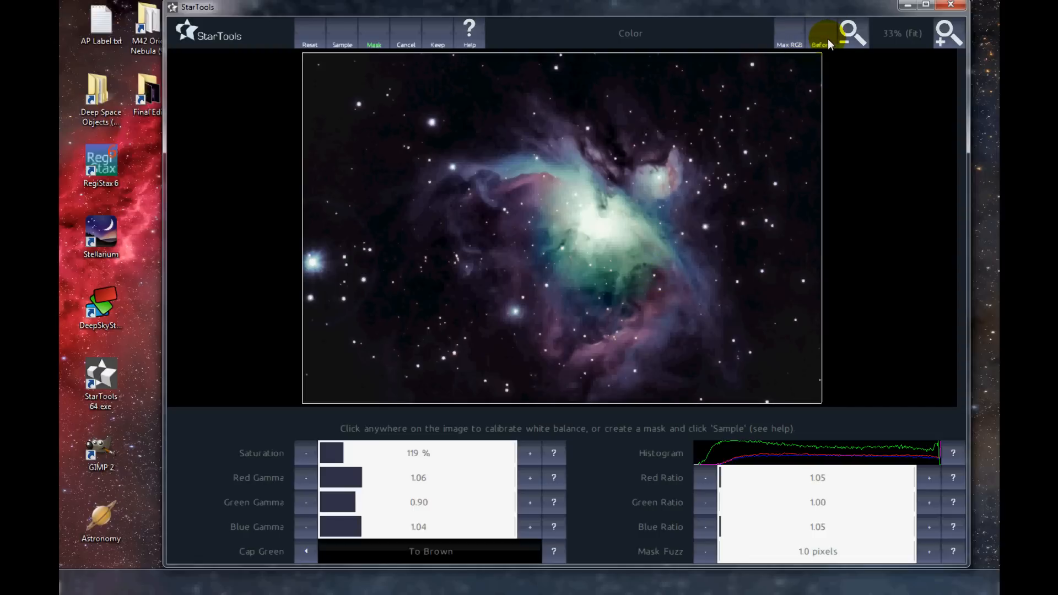
Step: Exaggerate the gammas to 0.73 green, 1.19 blue and 1.16 red, and compare with the original
left_click(349, 504)
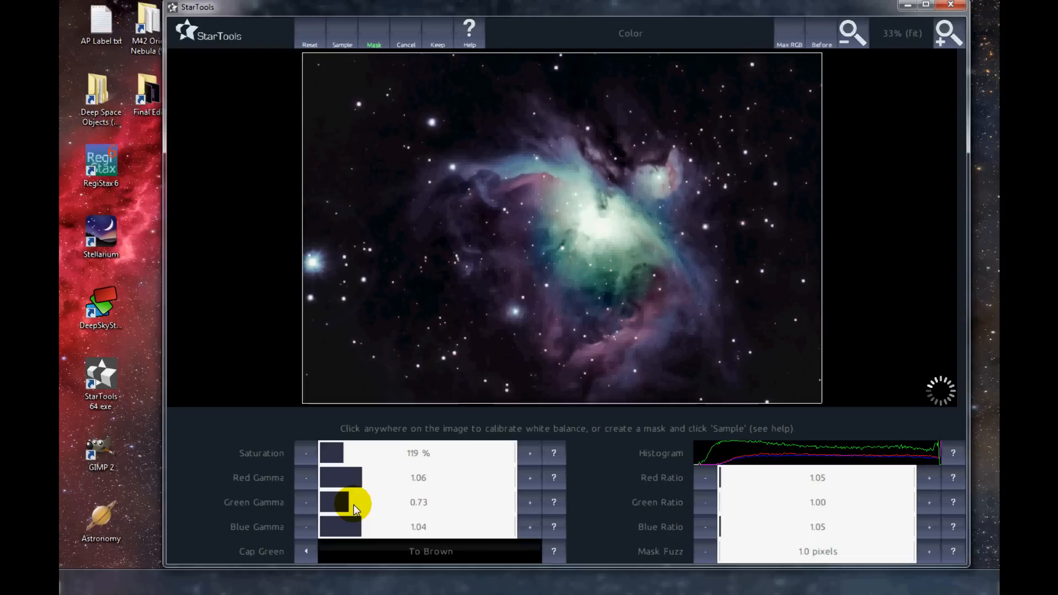
left_click(365, 477)
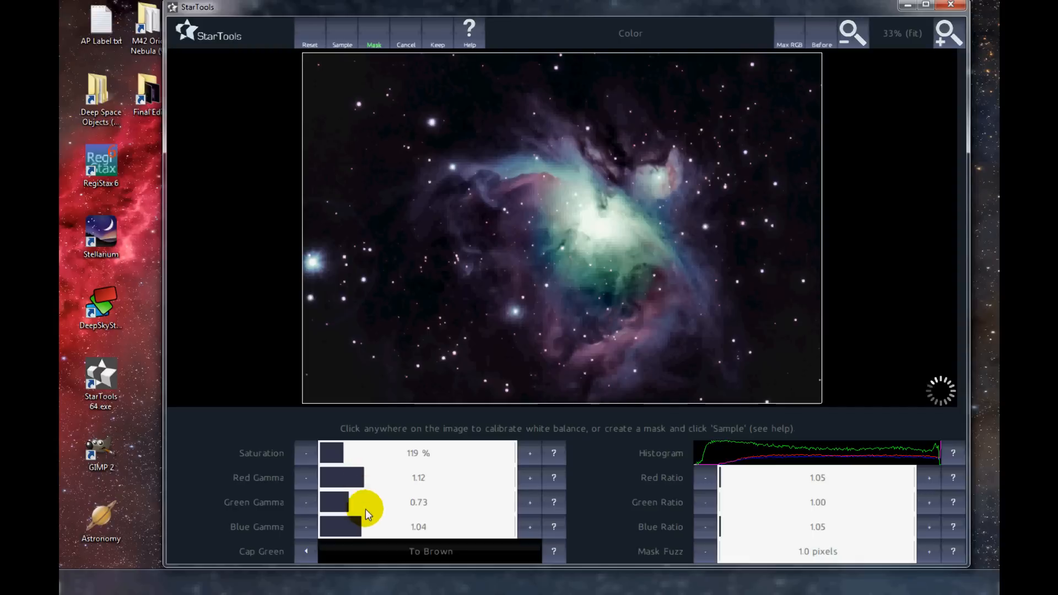
left_click(368, 530)
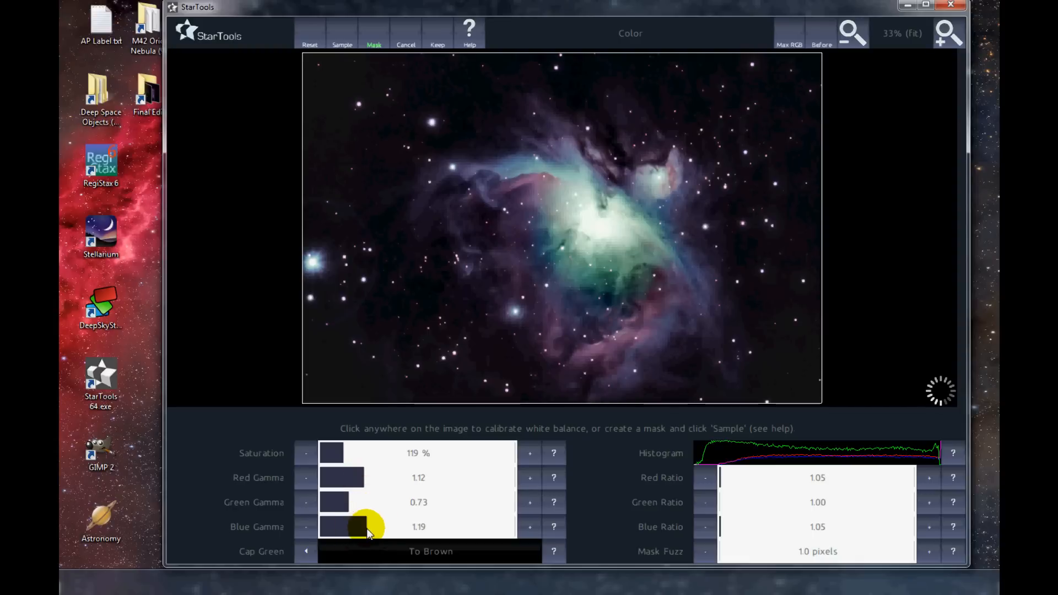
left_click(365, 478)
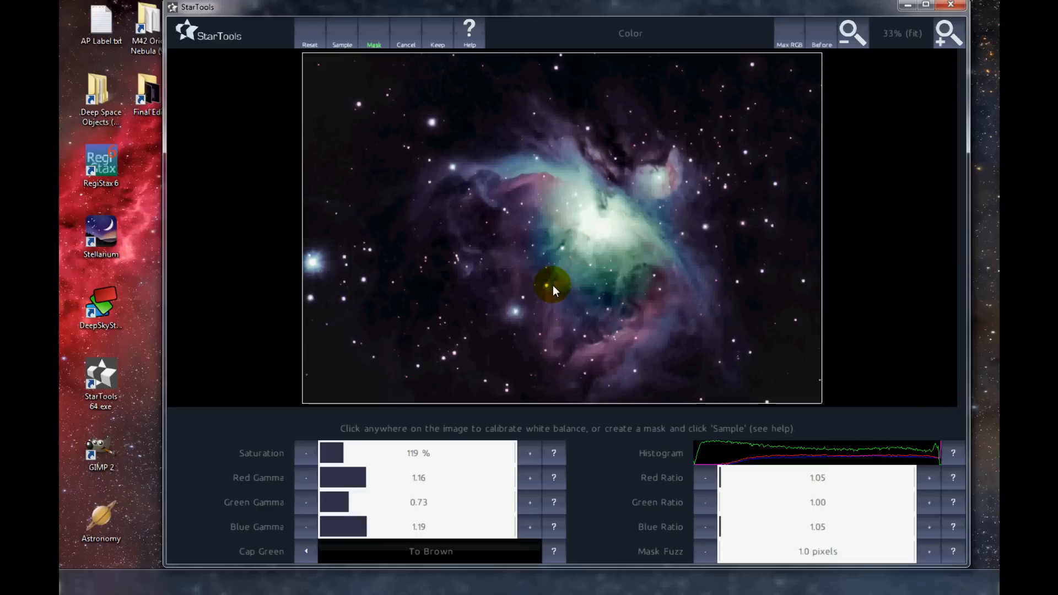
left_click(823, 38)
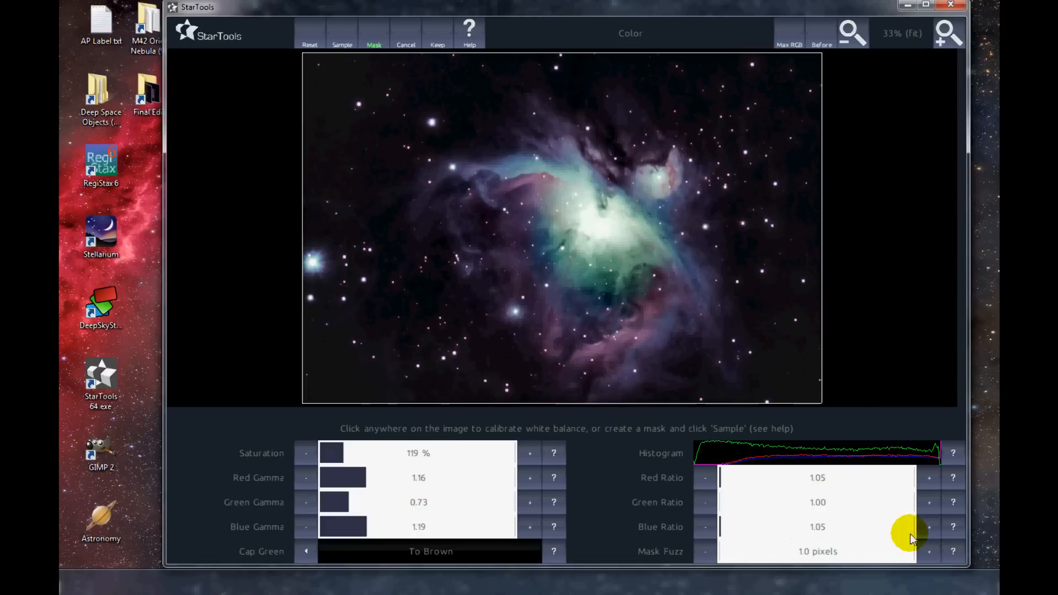
Step: Push the blue ratio to 1.52 and the red ratio to 1.61, and compare with the original
left_click(733, 530)
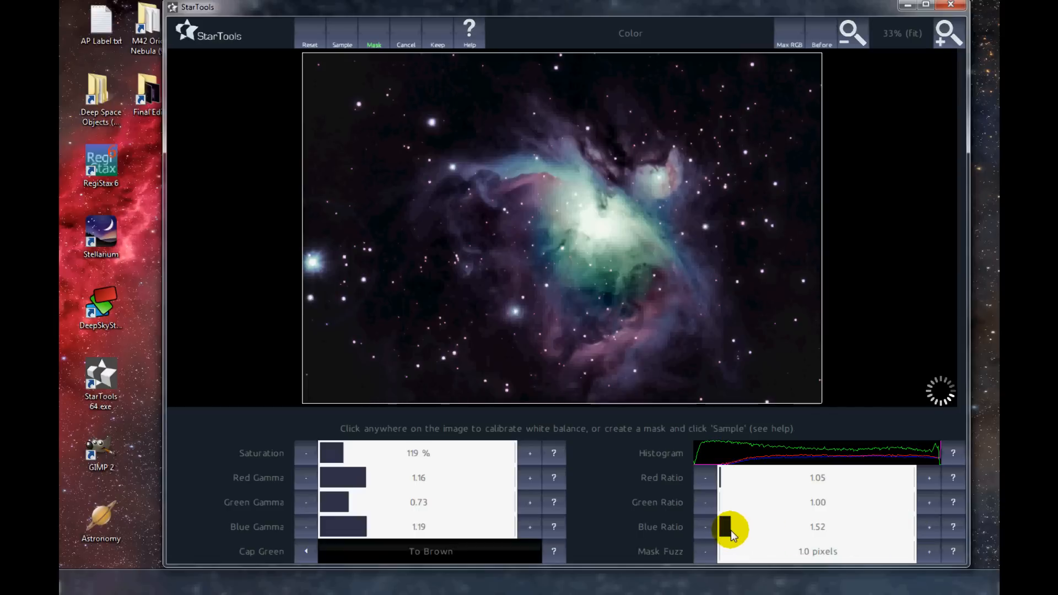
left_click(732, 477)
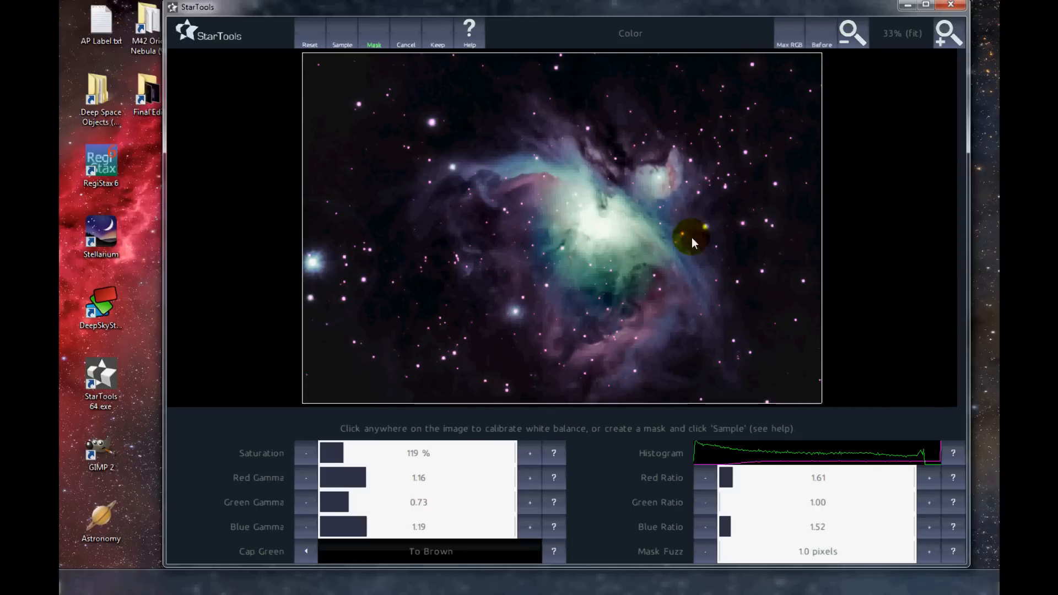
left_click(821, 41)
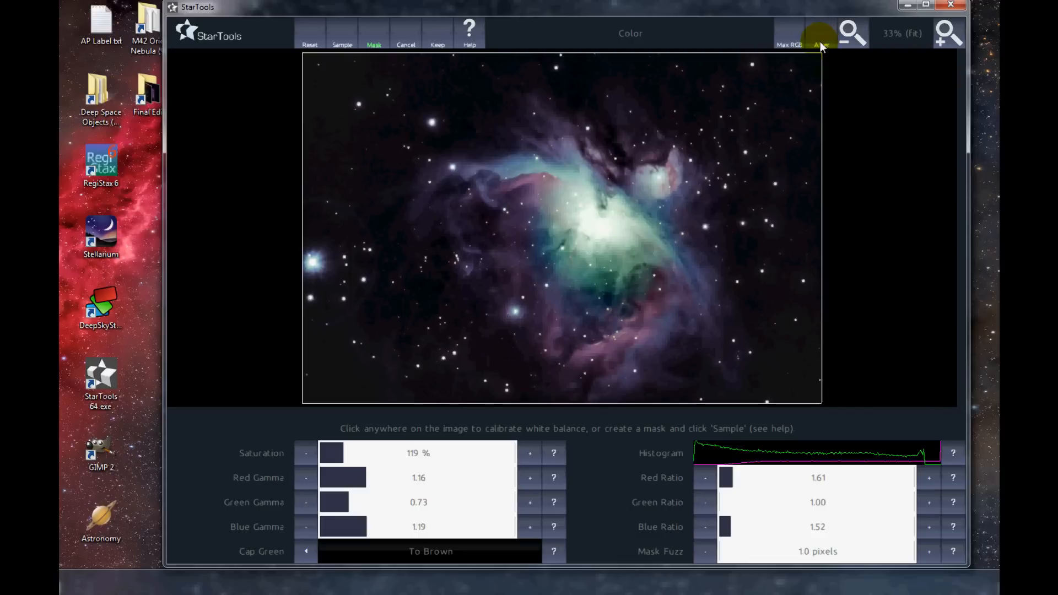
Step: Reset all Color settings to their defaults and leave the module by keeping the image
left_click(313, 42)
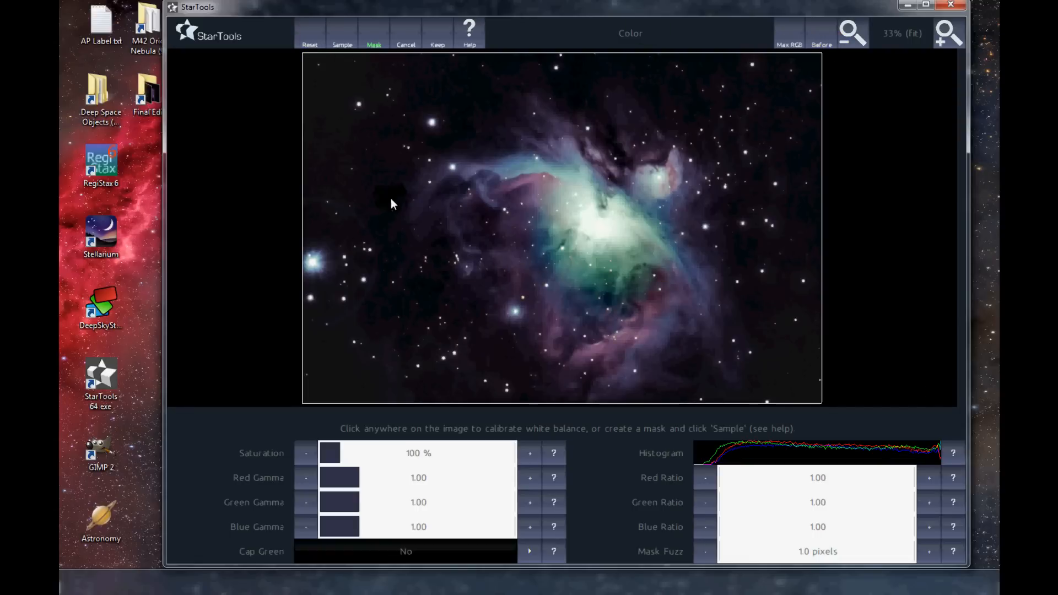
left_click(438, 43)
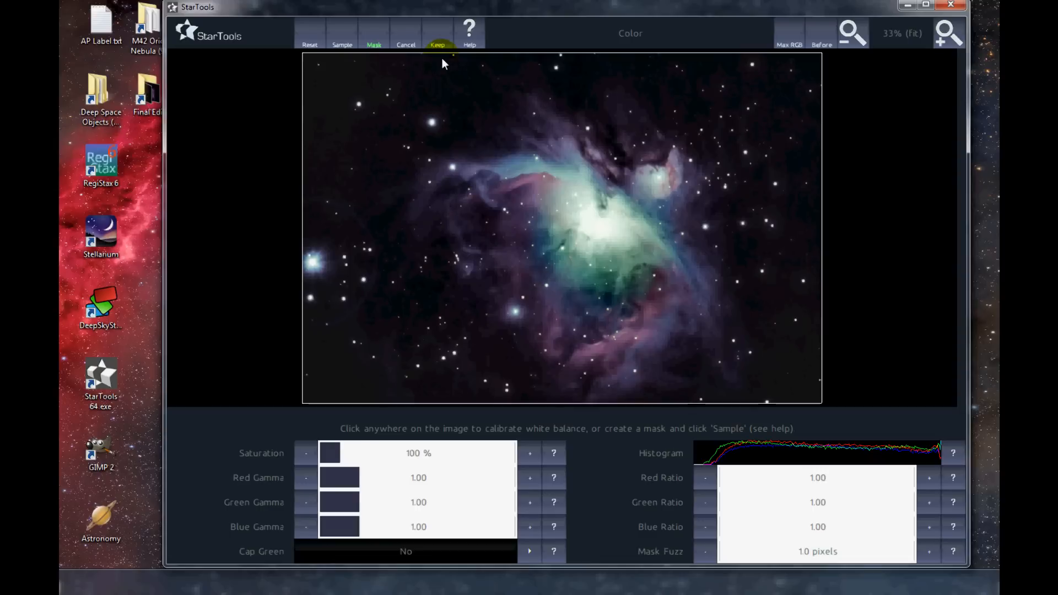
left_click(438, 41)
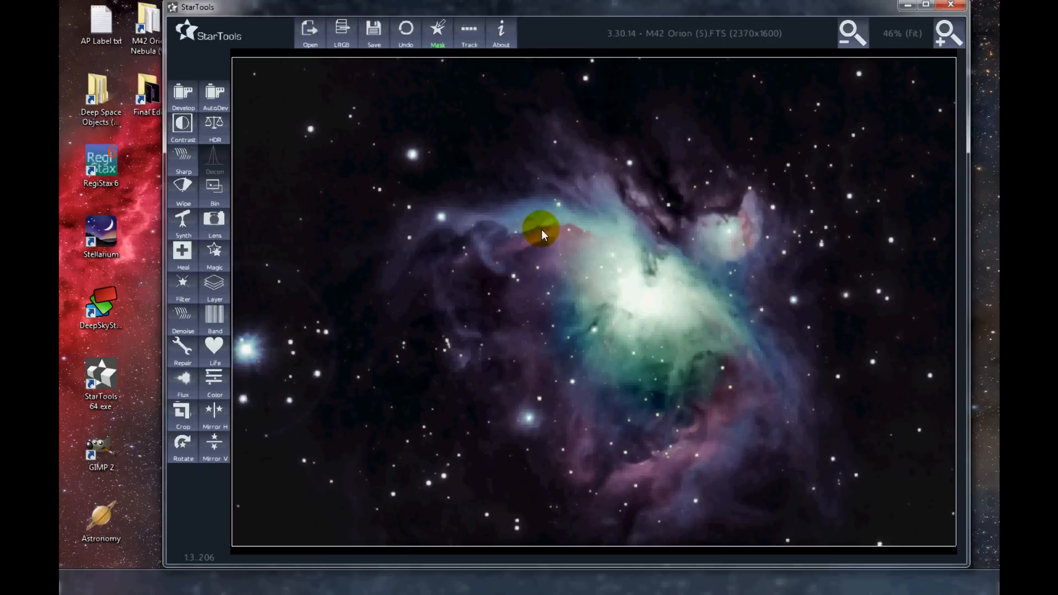
Step: Preview Contrast on the whole nebula with its default settings and compare it with the original
left_click(183, 132)
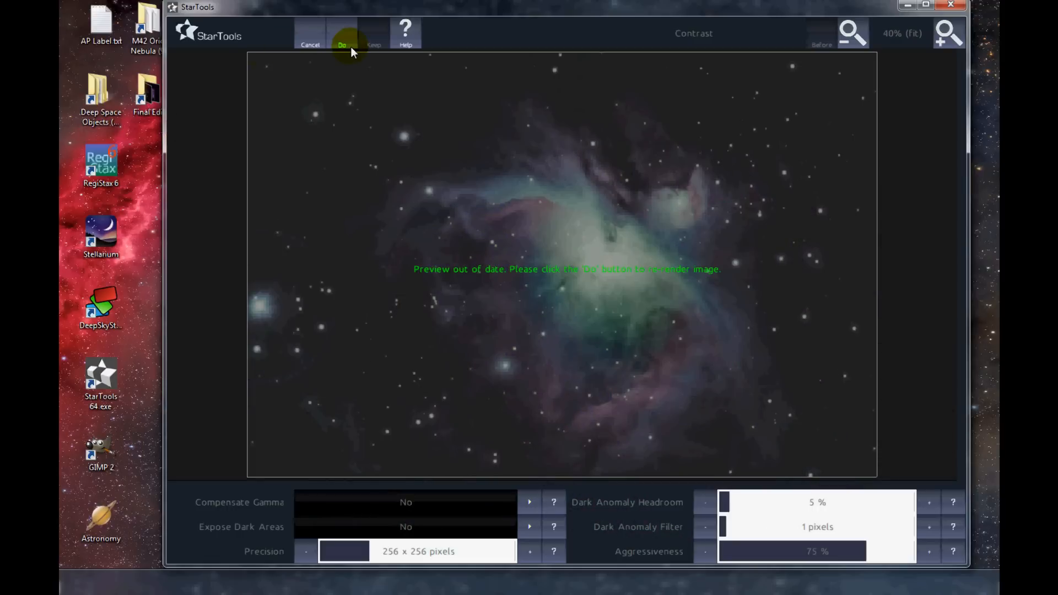
left_click(346, 46)
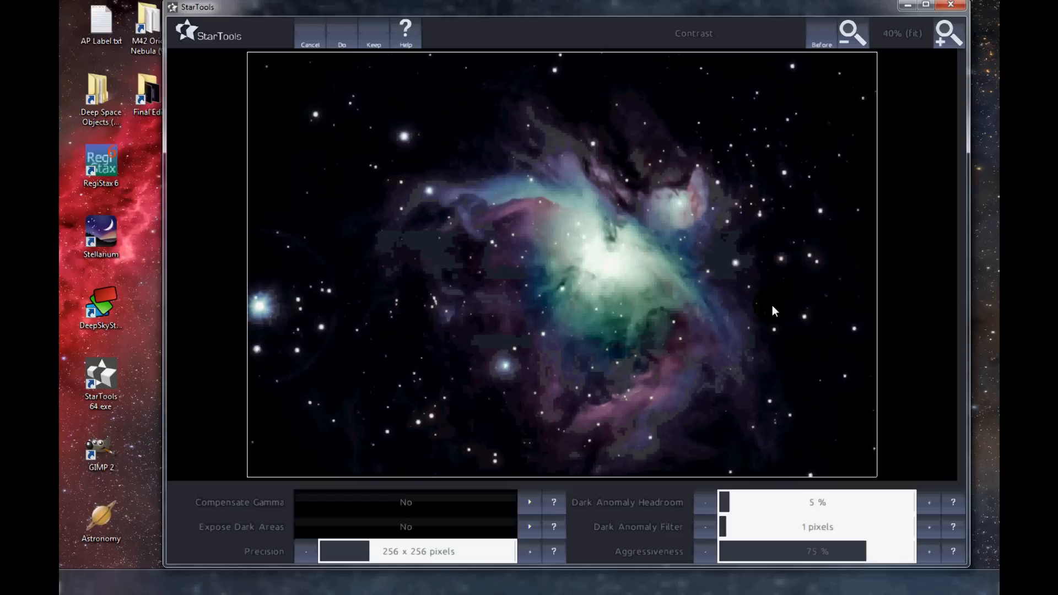
left_click(815, 45)
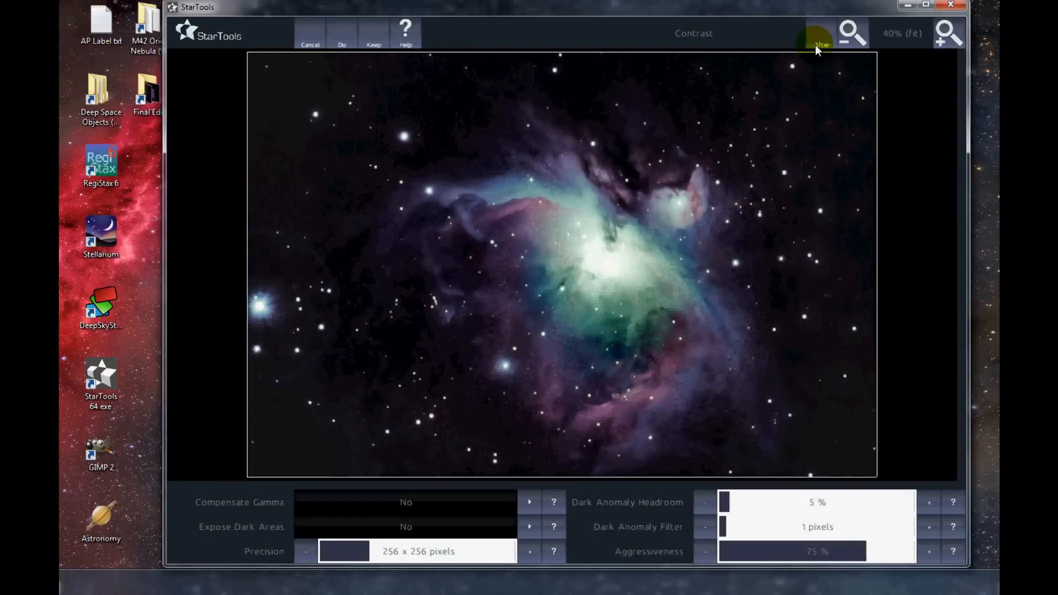
left_click(815, 44)
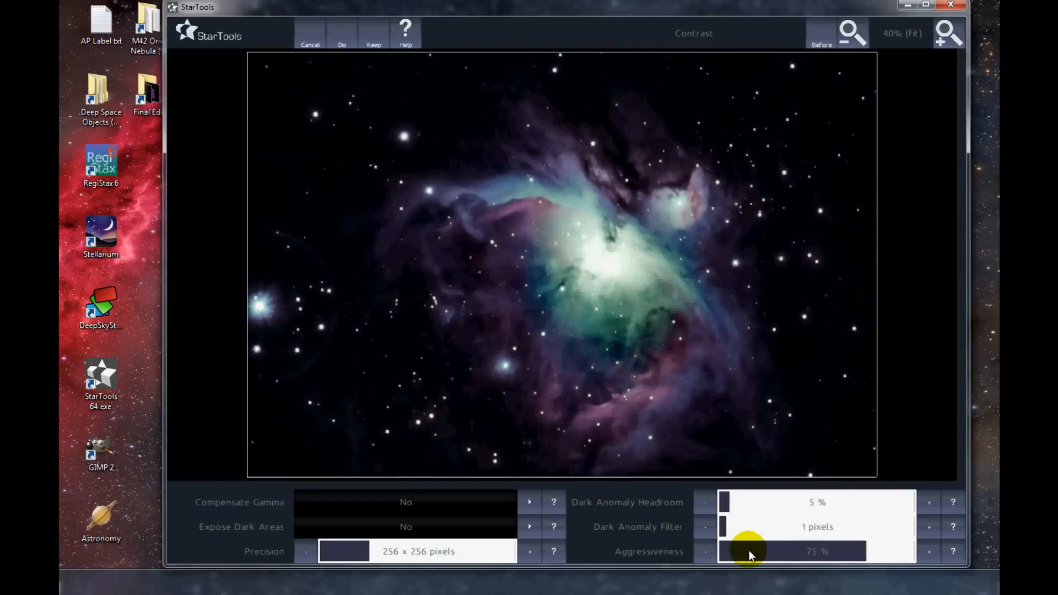
Step: Try a Contrast aggressiveness of 26%, render the preview and compare it with the original image
left_click_drag(749, 554, 771, 554)
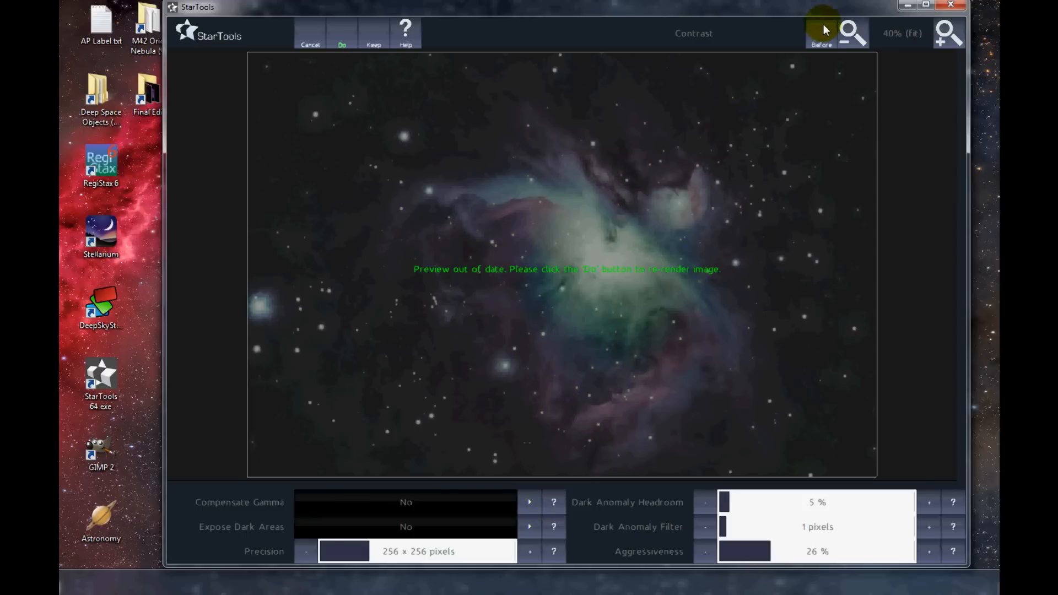
left_click(346, 44)
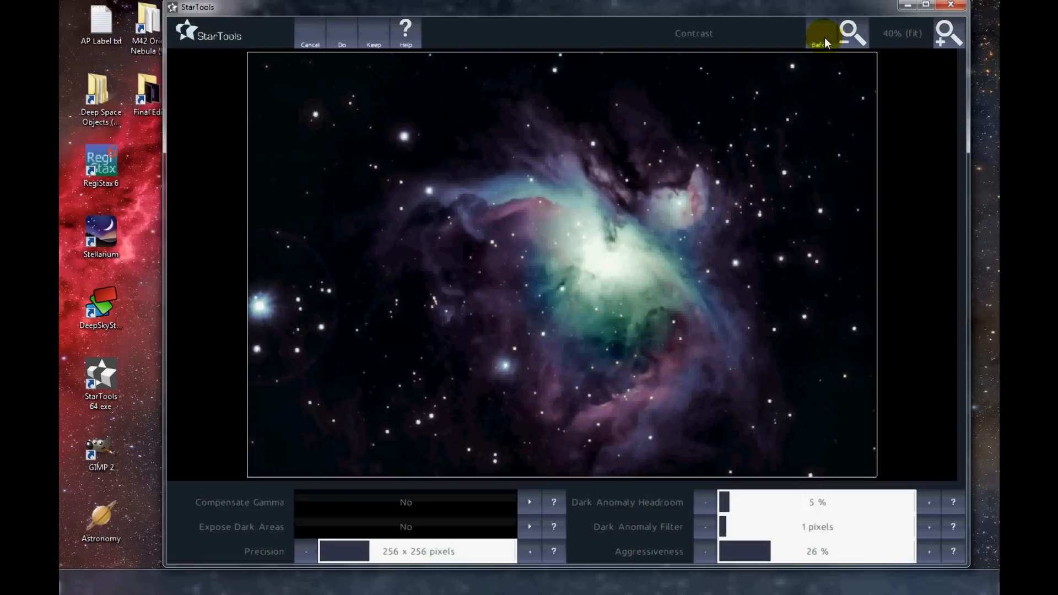
left_click(824, 38)
left_click(824, 37)
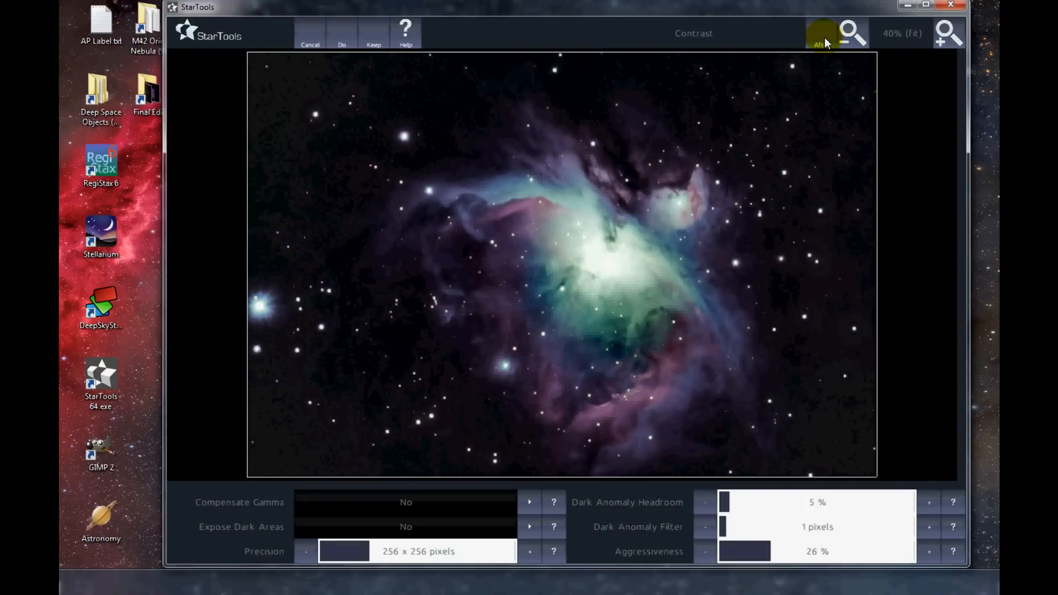
left_click(824, 38)
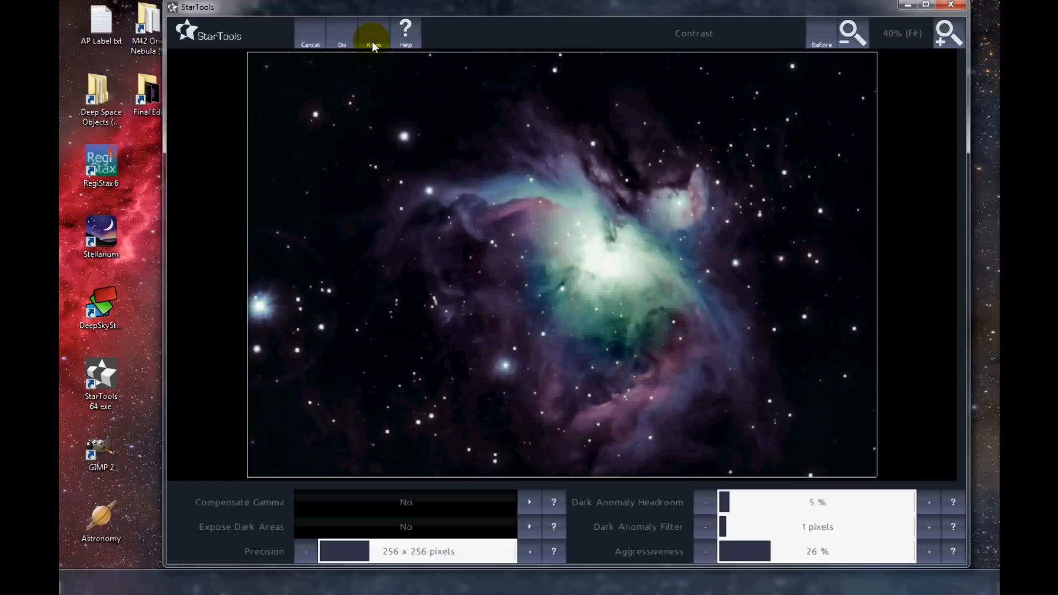
left_click(819, 38)
Step: Set the Contrast aggressiveness to 17%, render it, compare with the original and keep the result
left_click(751, 552)
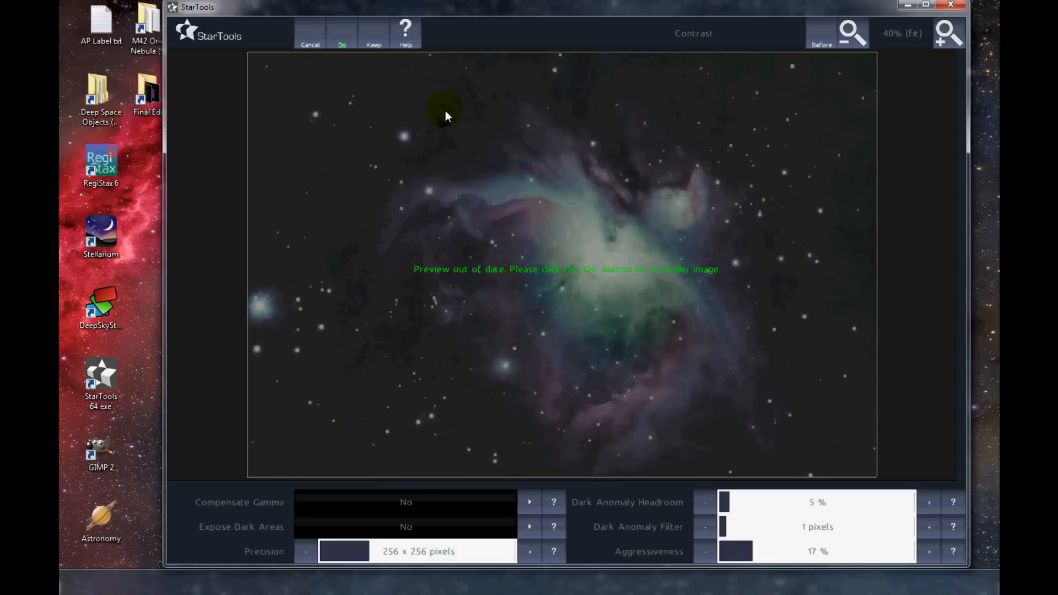
left_click(342, 44)
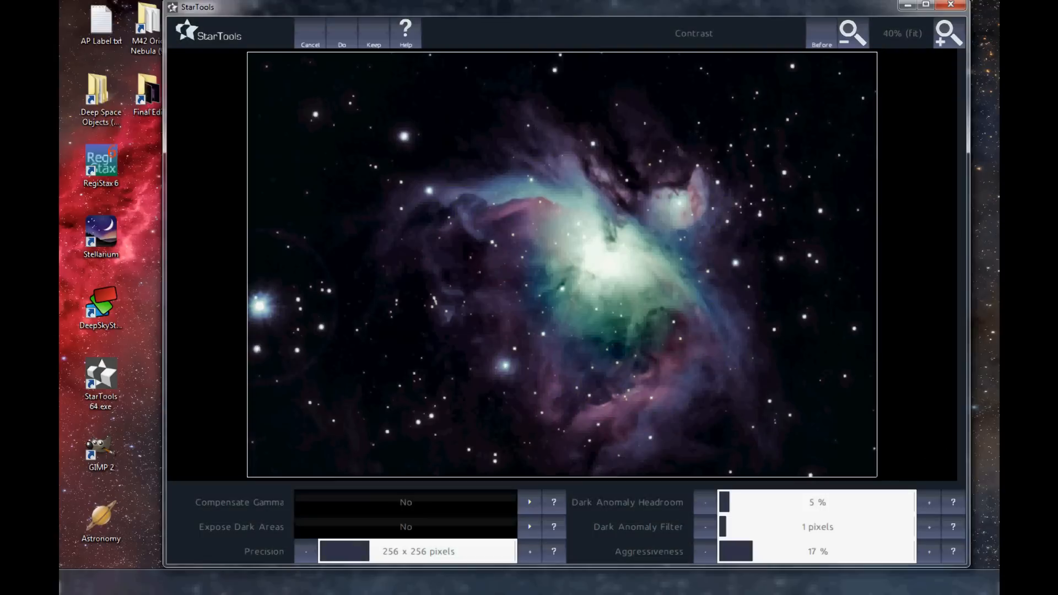
left_click(826, 42)
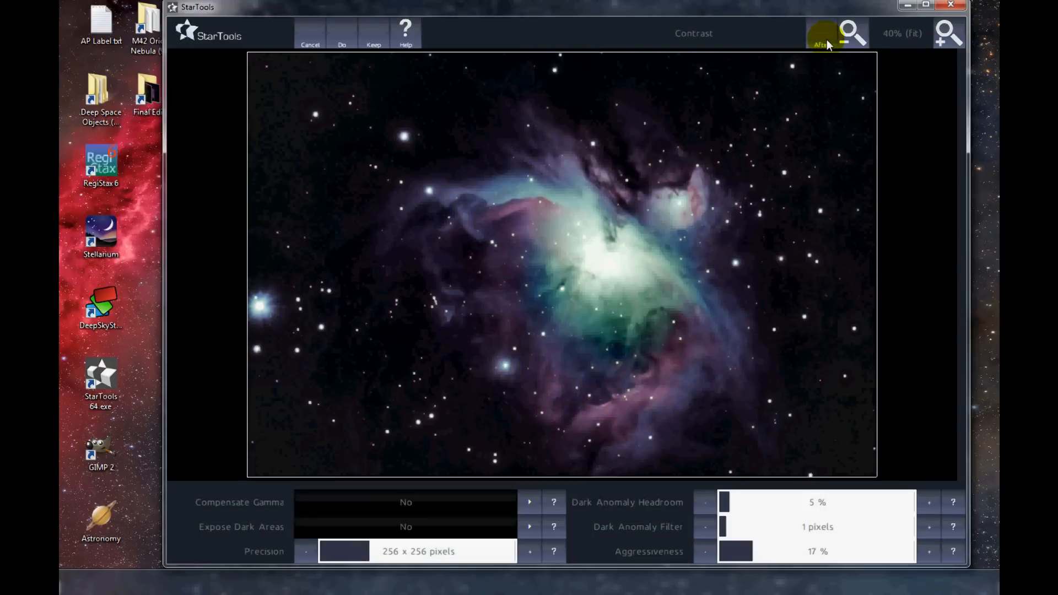
left_click(826, 38)
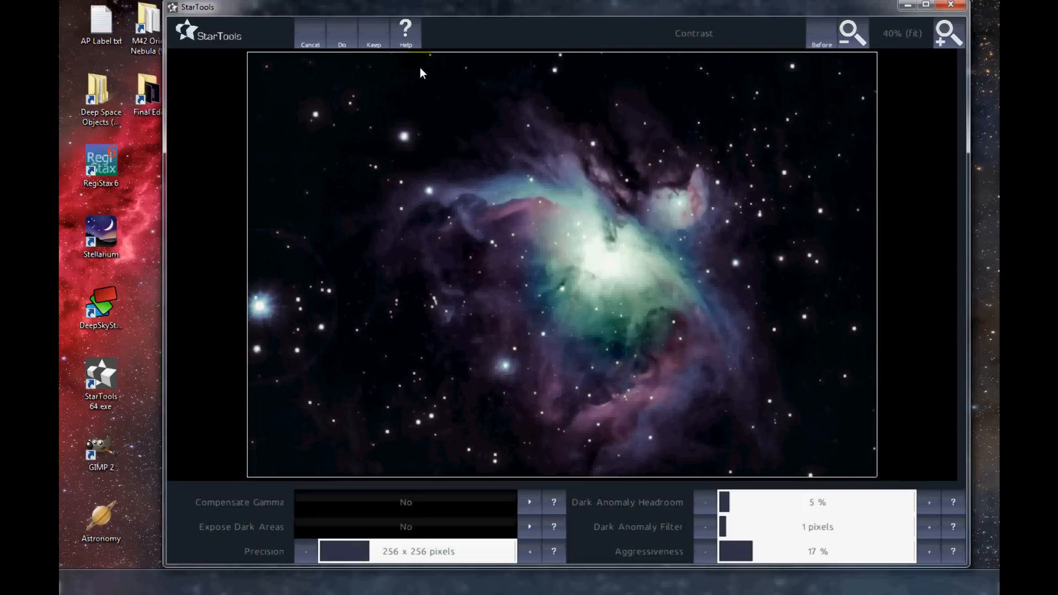
left_click(375, 38)
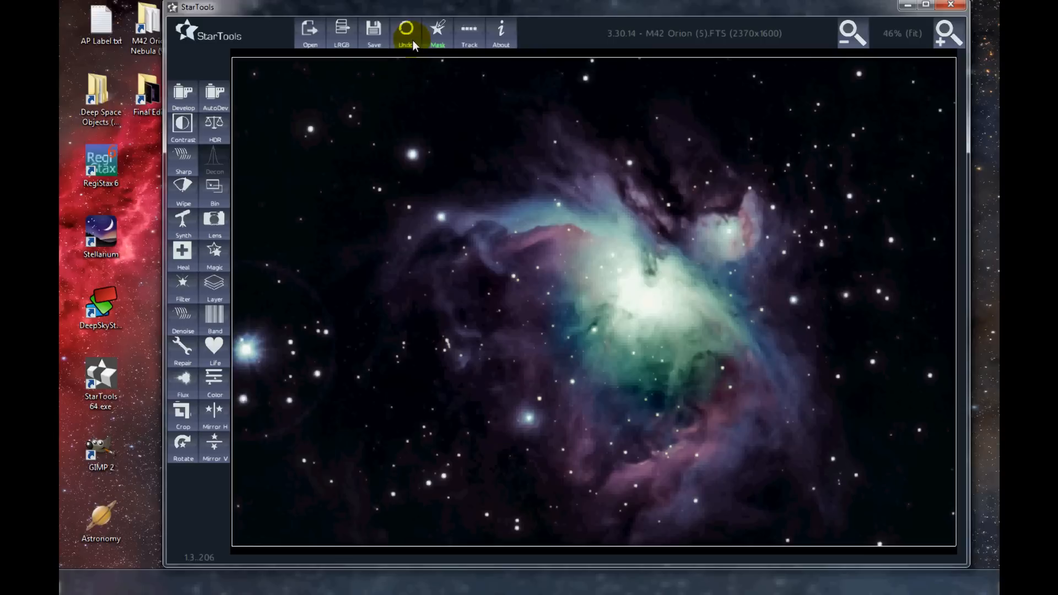
Step: Save the image as "3.30.14 - M42 Orion (5).tiff" in the Space folder's Processed subfolder and close StarTools
left_click(374, 39)
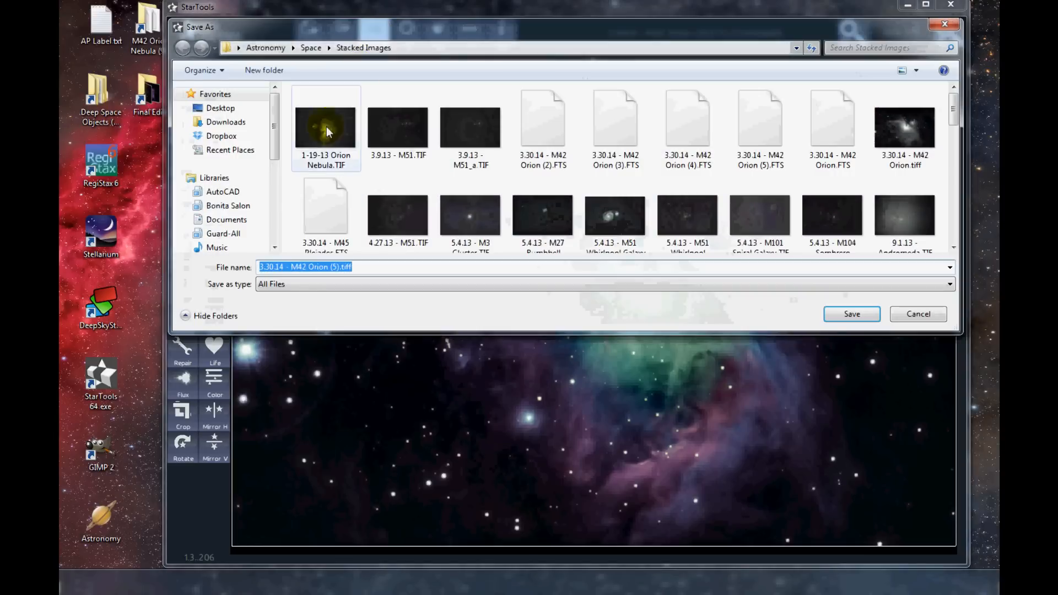
left_click(310, 48)
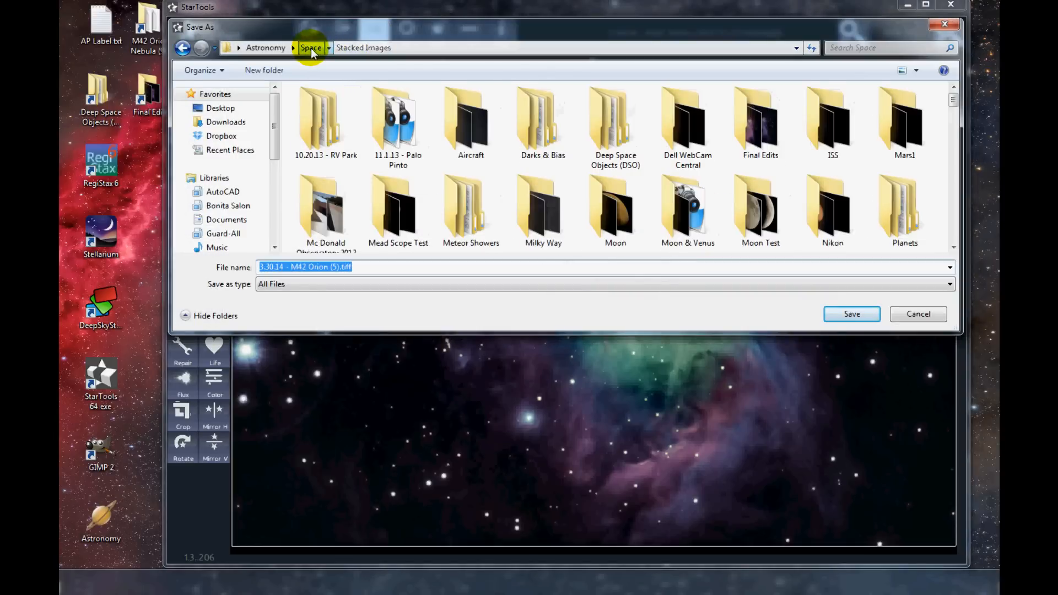
left_click(395, 223)
scroll(395, 220, "down", 2)
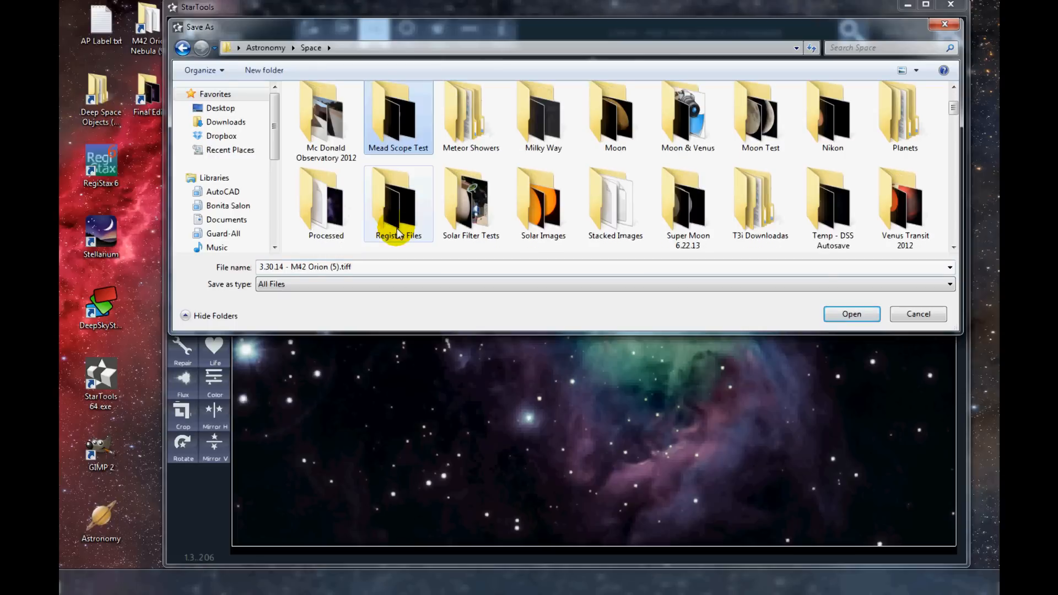
double_click(324, 209)
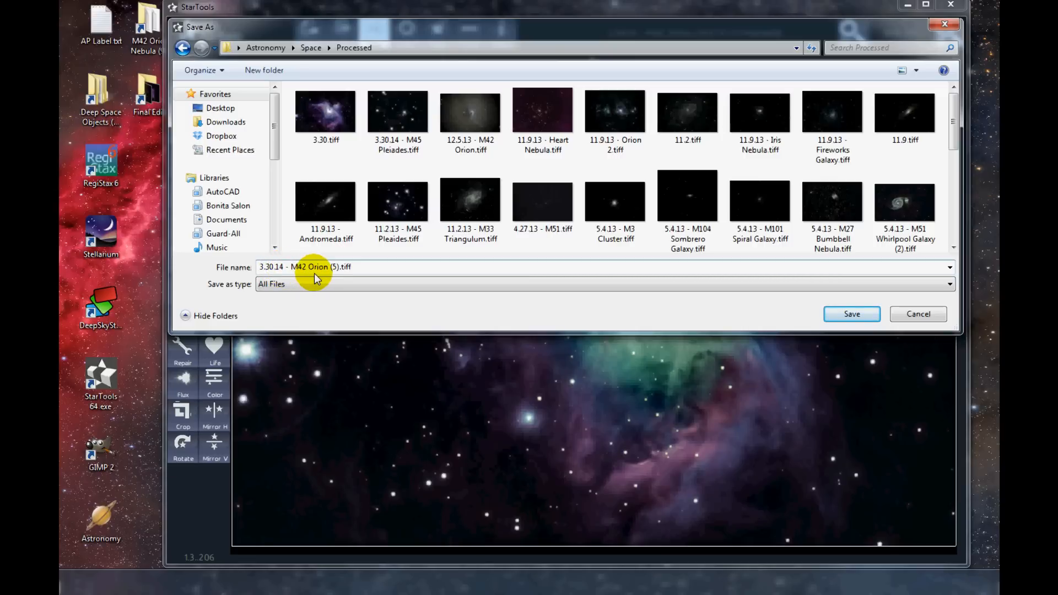
left_click(848, 314)
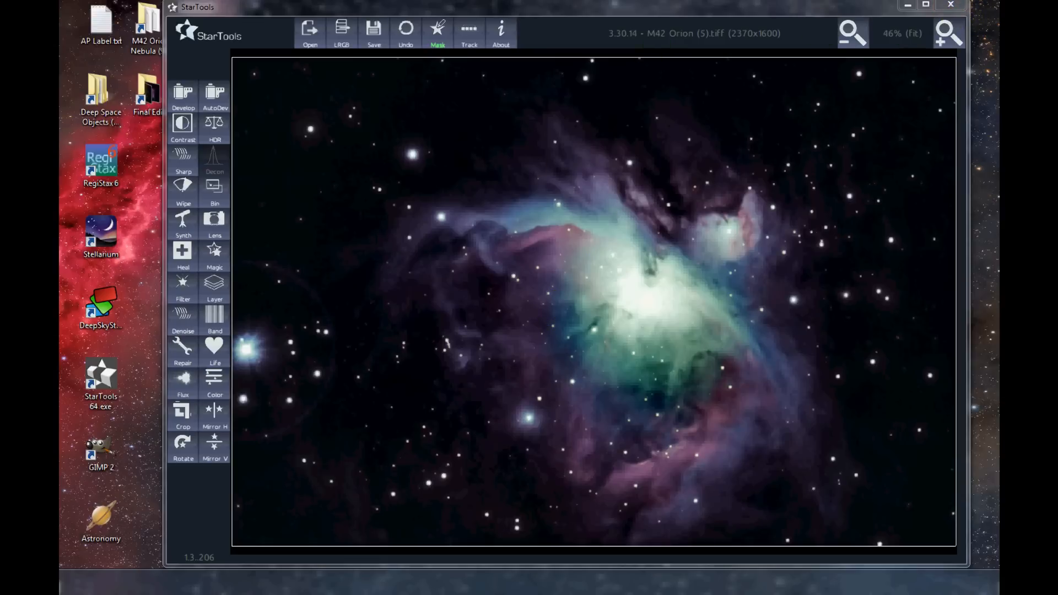
left_click(957, 6)
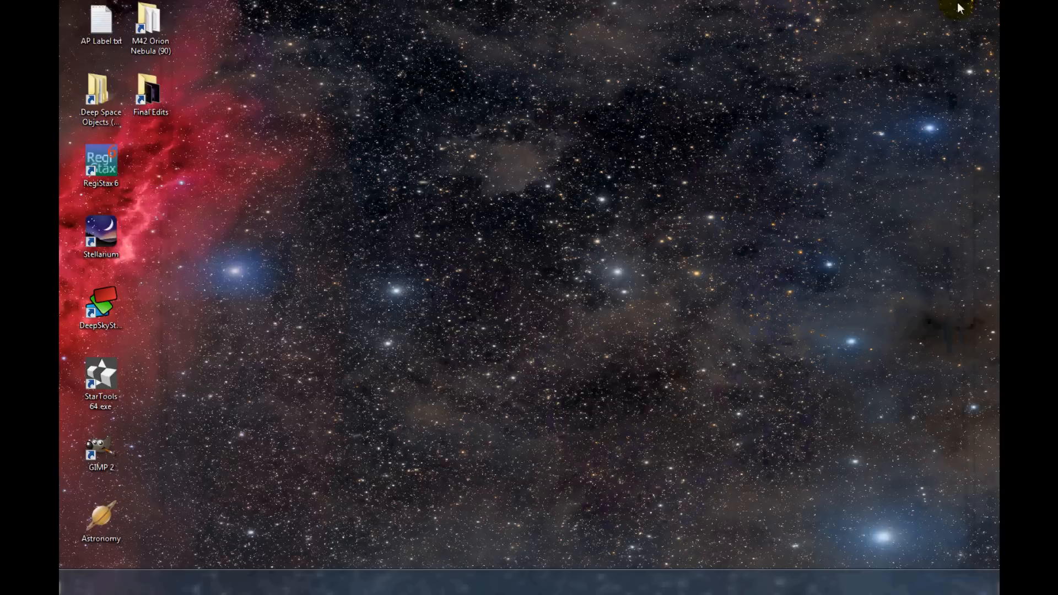